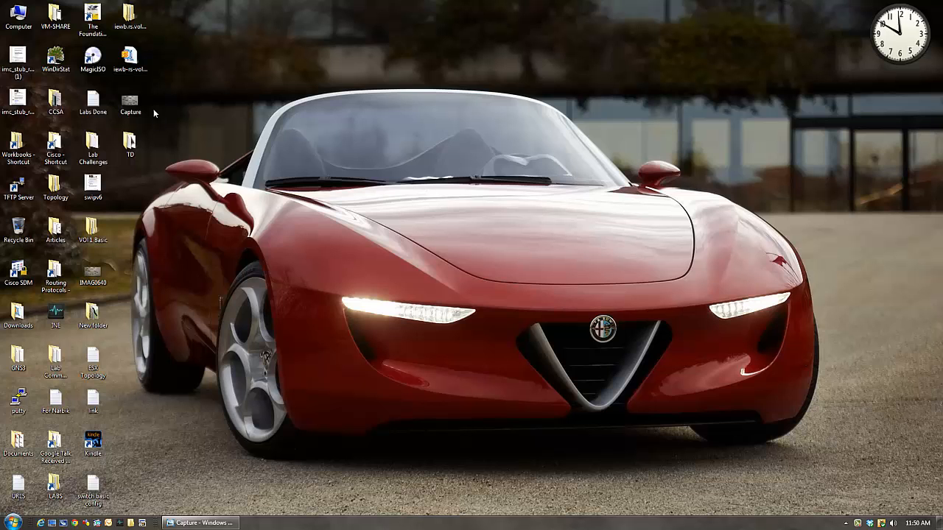
# - Open the Capture image from the desktop to view the switch and router topology, and return to the desktop
pyautogui.doubleClick(131, 103)
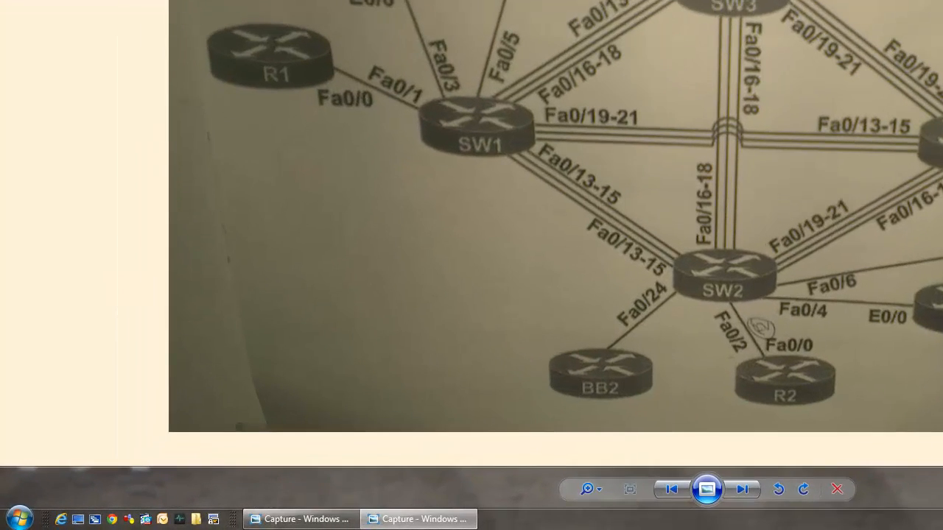
pyautogui.press('super+d')
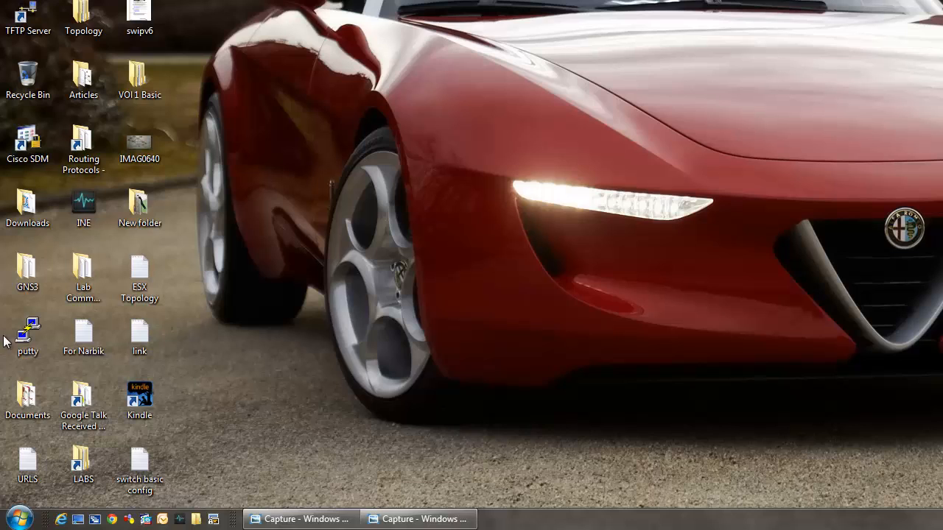
# - Try to launch Device Manager by running devicemgmt.msc
pyautogui.click(16, 519)
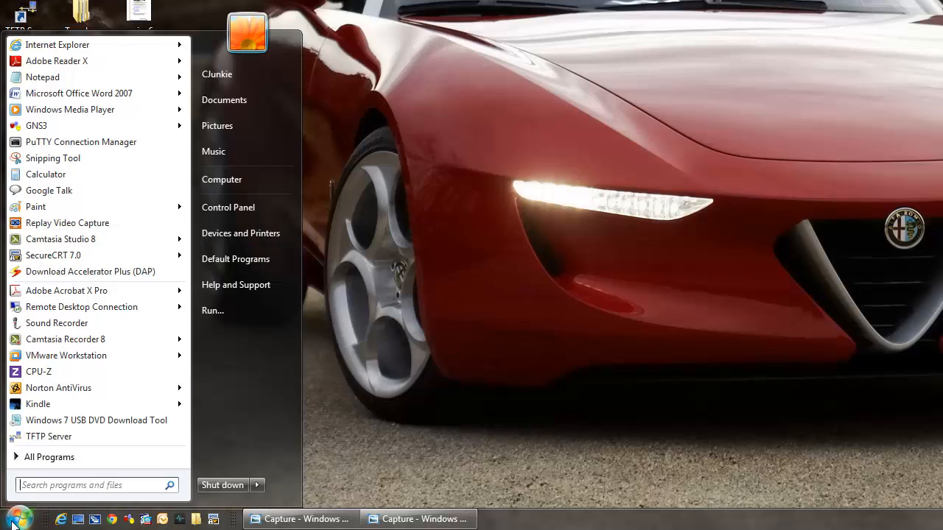
pyautogui.click(233, 314)
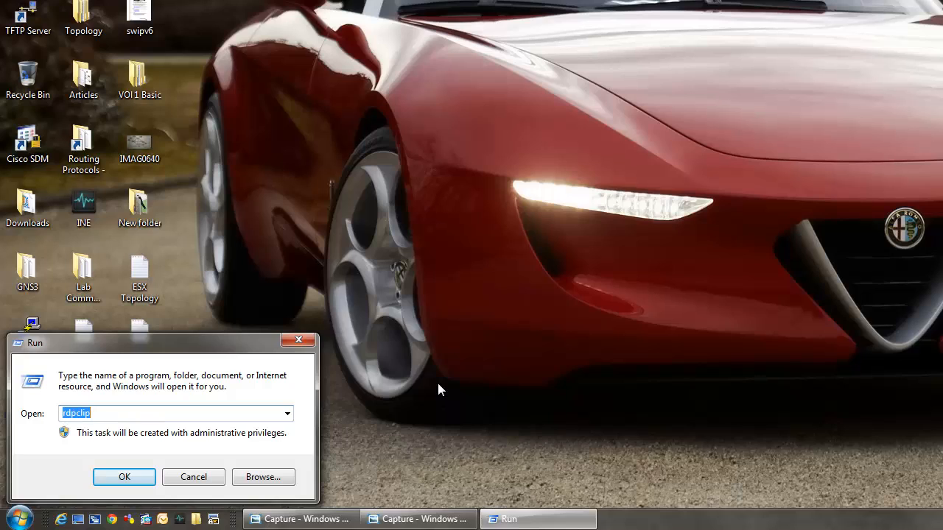
pyautogui.write('devicemgmt.msc')
pyautogui.press('Return')
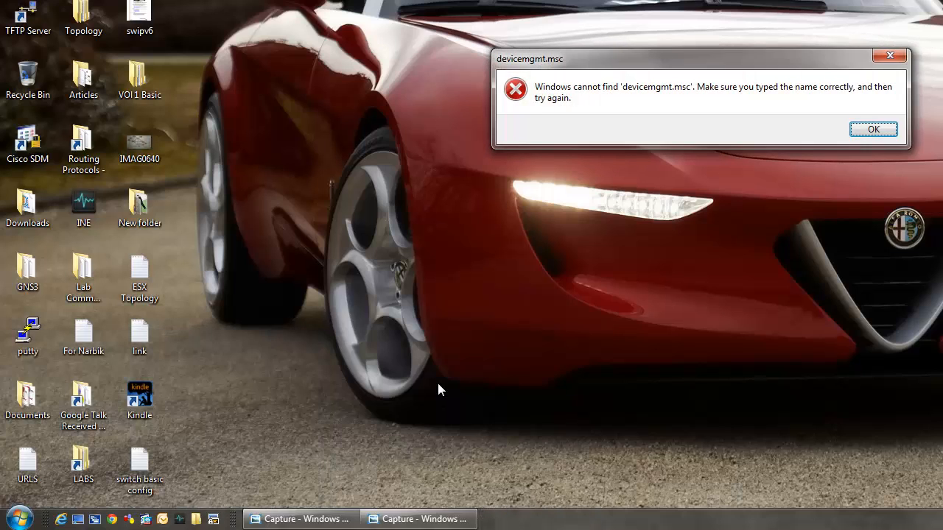
pyautogui.press('Return')
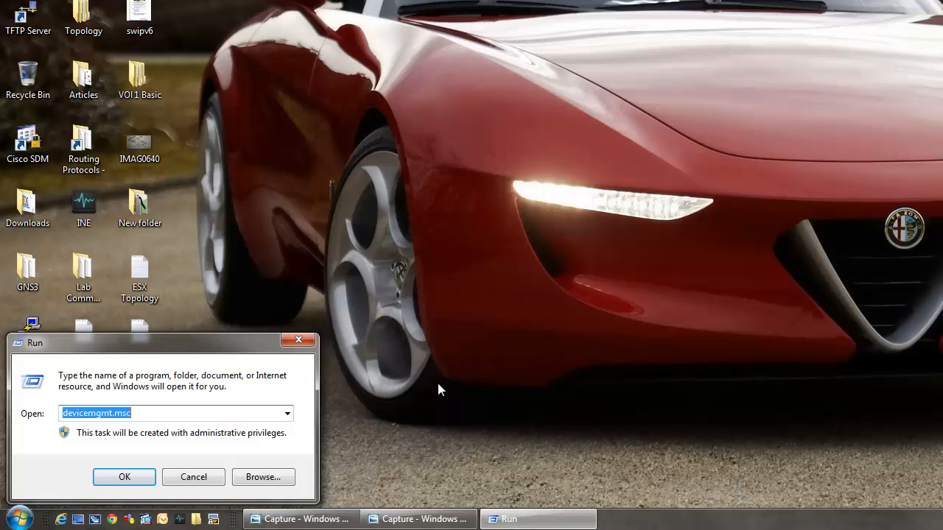
# - Run devmgmt.msc to open Device Manager and move its window fully into view
pyautogui.write('devmgmt')
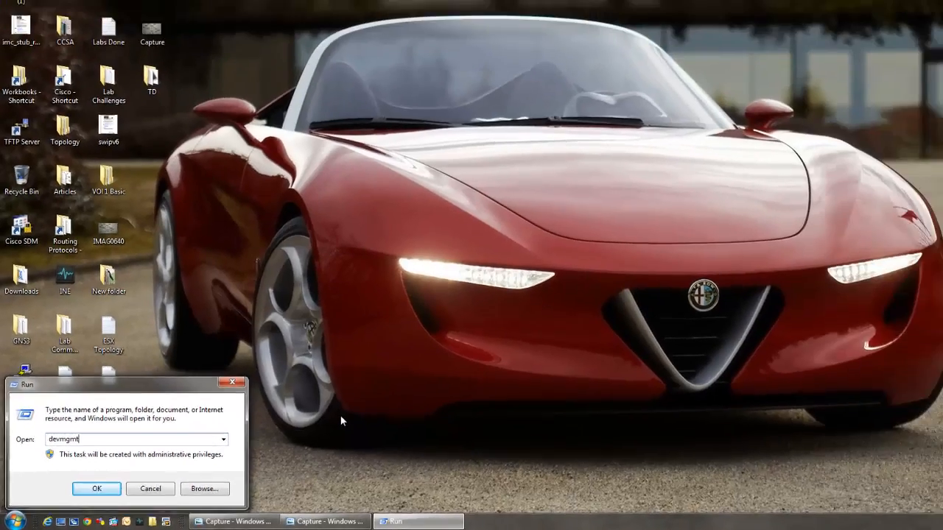
pyautogui.write('.msc')
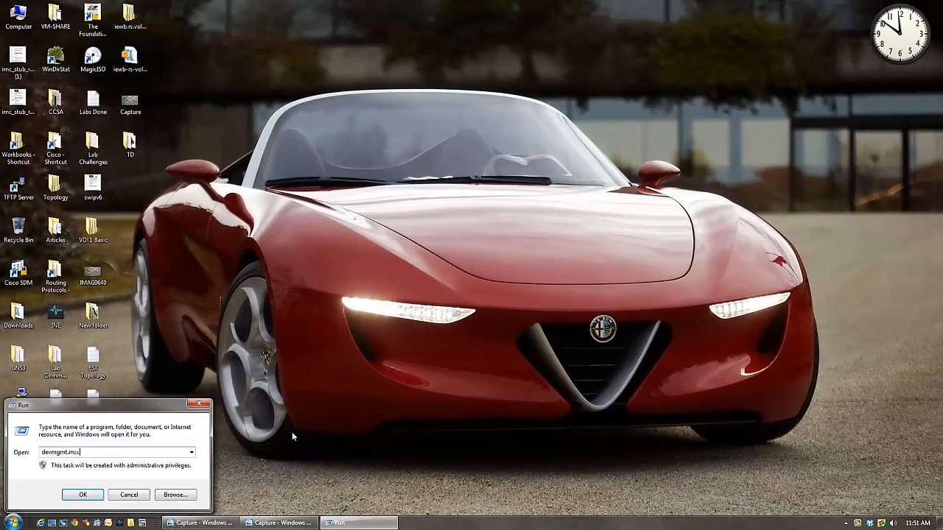
pyautogui.press('Return')
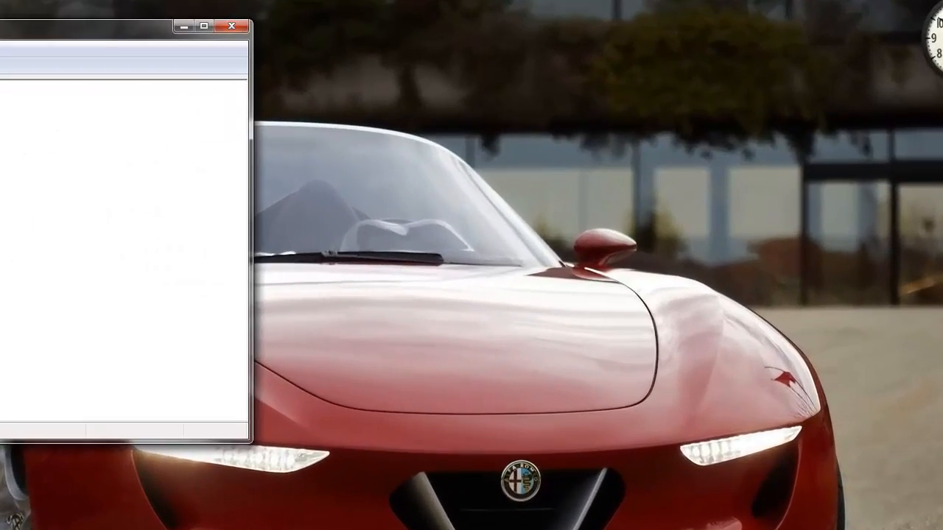
pyautogui.moveTo(160, 31); pyautogui.dragTo(532, 55)
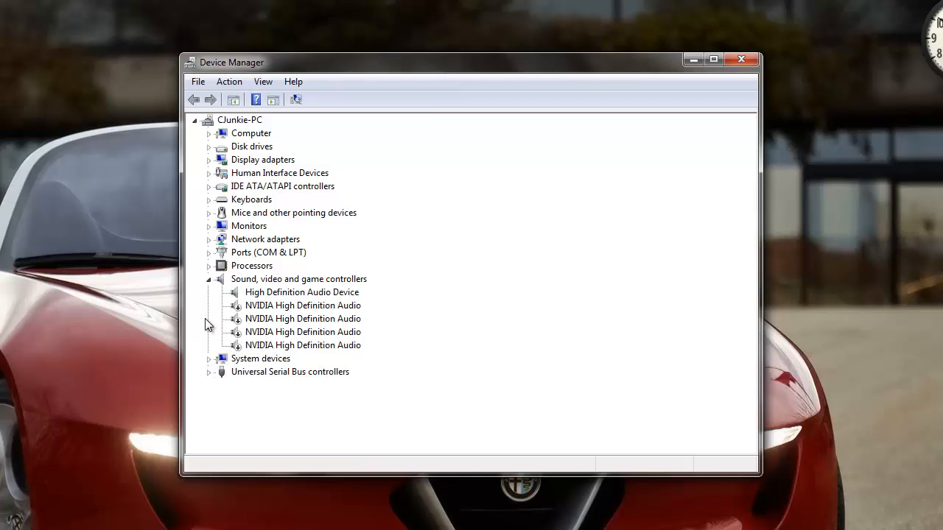
# - Collapse the sound controllers, expand Network adapters, and go through the Adaptec ANA64044LV Fast Ethernet adapters
pyautogui.click(209, 280)
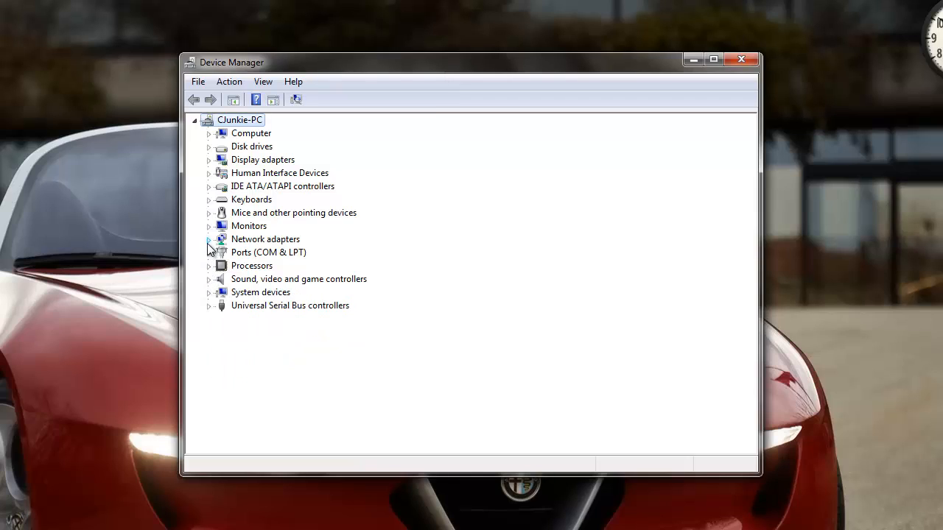
pyautogui.click(209, 240)
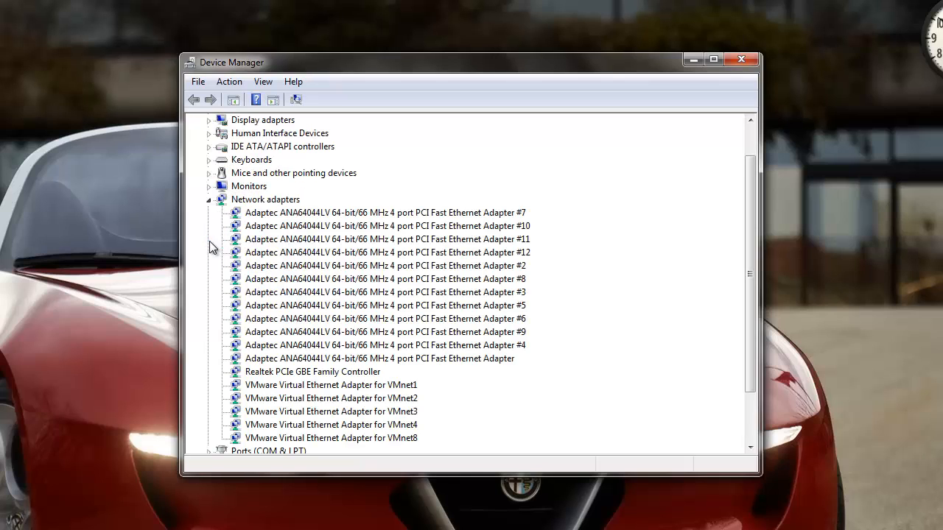
pyautogui.press('Down')
pyautogui.press('Down')
pyautogui.press('Down')
pyautogui.press('Down')
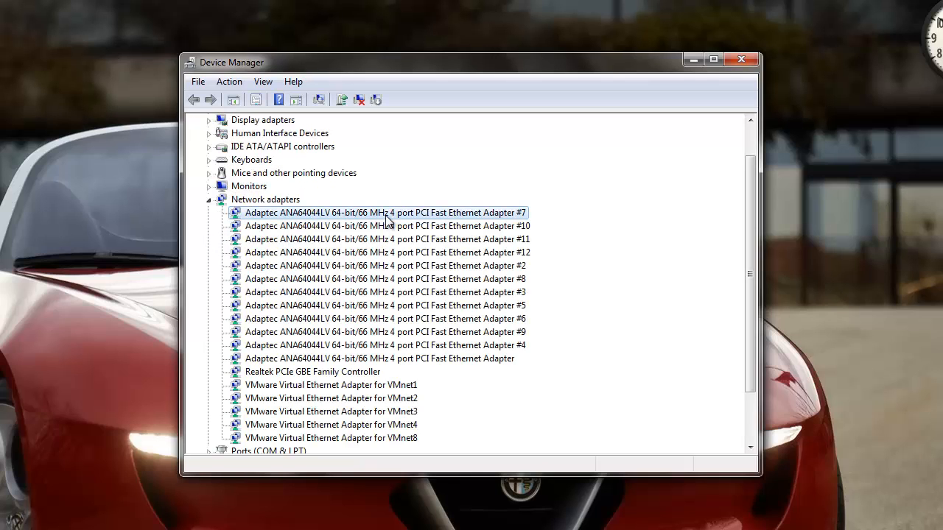
pyautogui.press('Down')
pyautogui.press('Down')
pyautogui.press('Down')
pyautogui.press('Down')
pyautogui.press('Down')
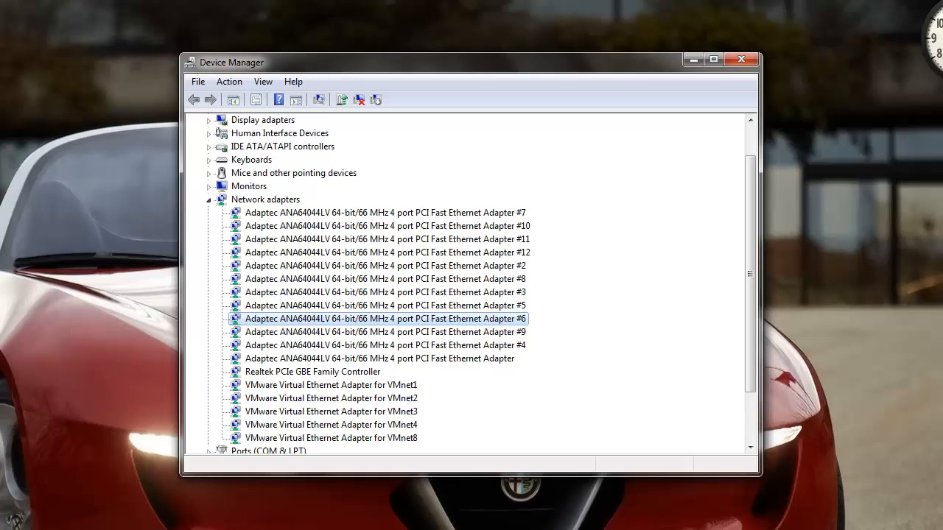
# - Collapse Network adapters, review the COM1 and USB-SERIAL CH340 ports under Ports (COM & LPT), and minimize Device Manager
pyautogui.click(206, 200)
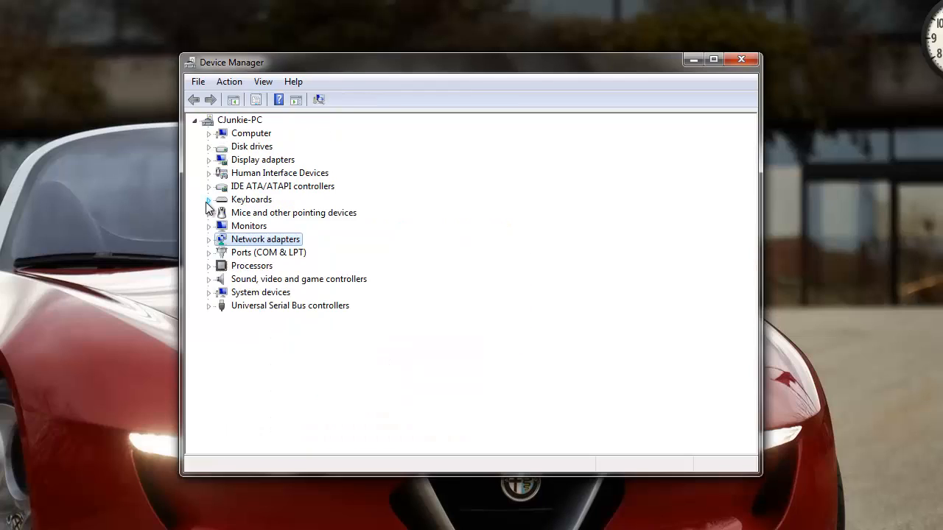
pyautogui.click(208, 253)
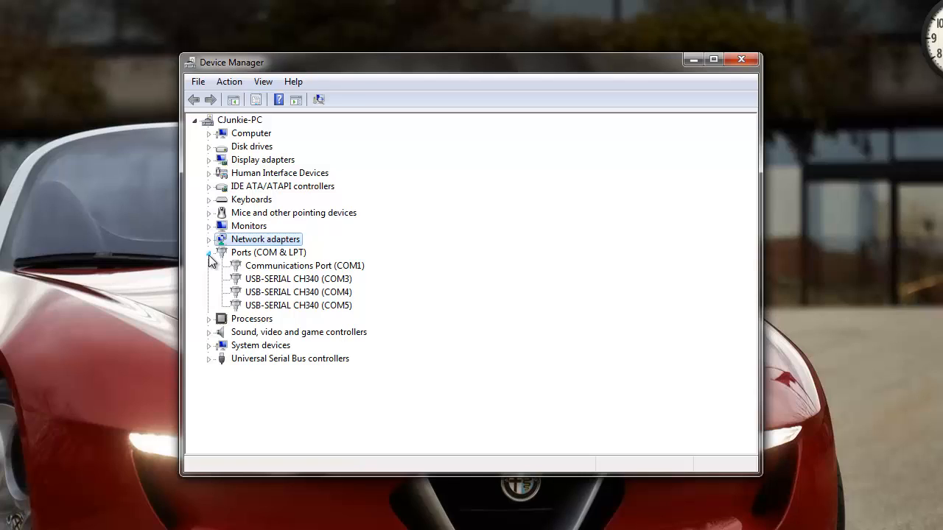
pyautogui.click(280, 285)
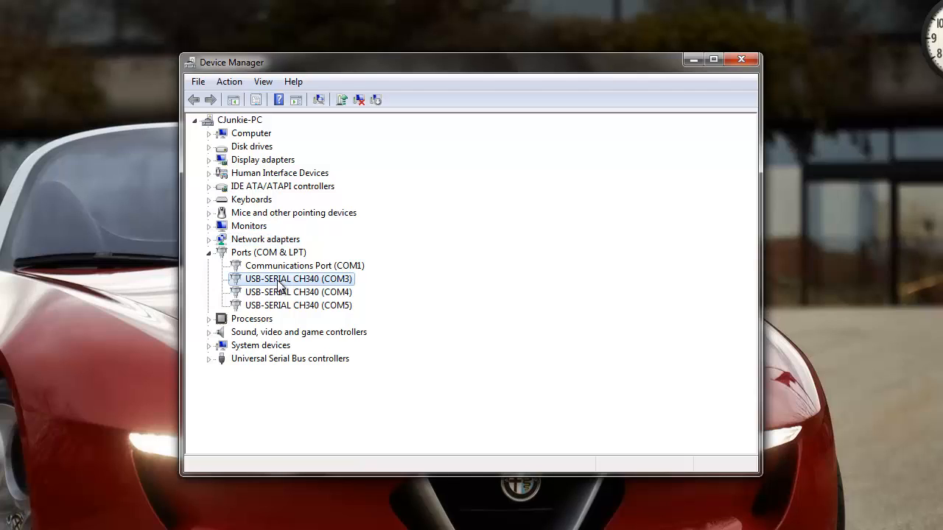
pyautogui.click(356, 267)
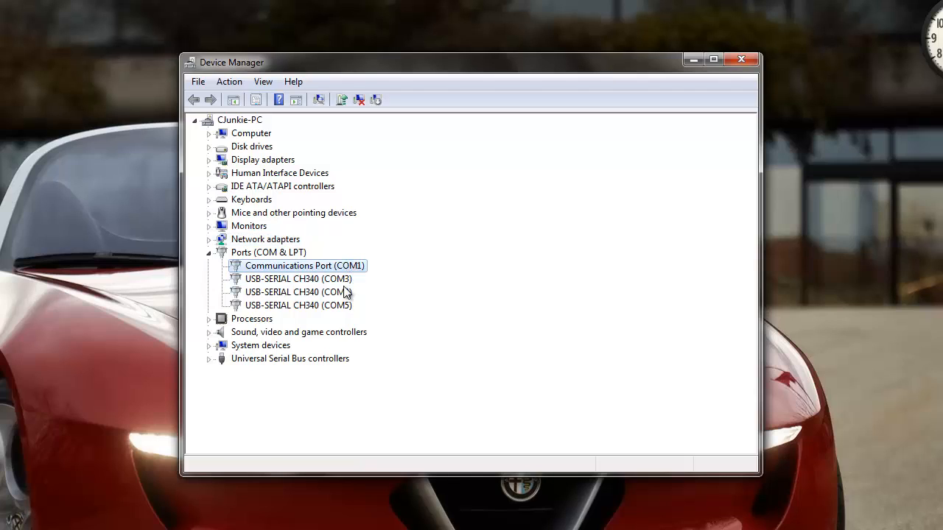
pyautogui.click(346, 280)
pyautogui.click(346, 293)
pyautogui.click(349, 305)
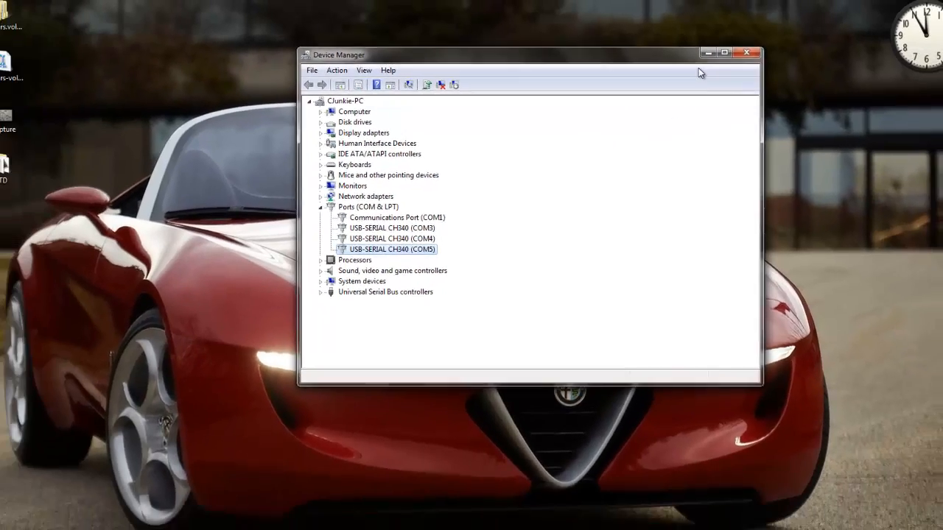
pyautogui.click(693, 60)
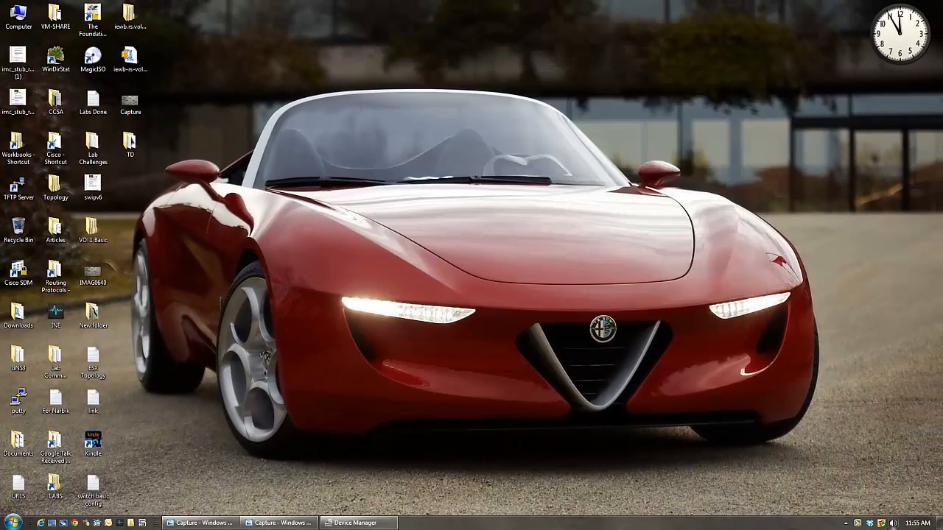
# - Open Network Connections, highlight the Local Area Connections that use the Adaptec adapters for review, and close the window
pyautogui.click(846, 524)
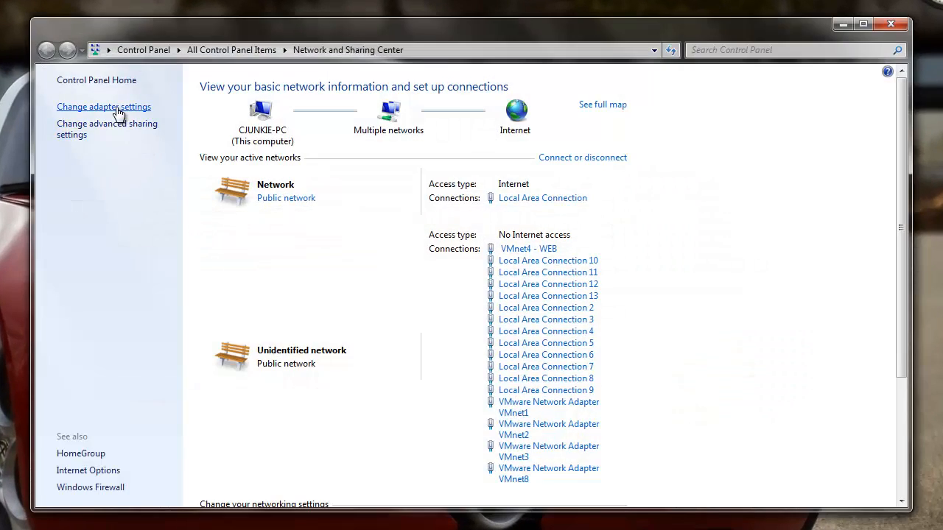
pyautogui.click(122, 109)
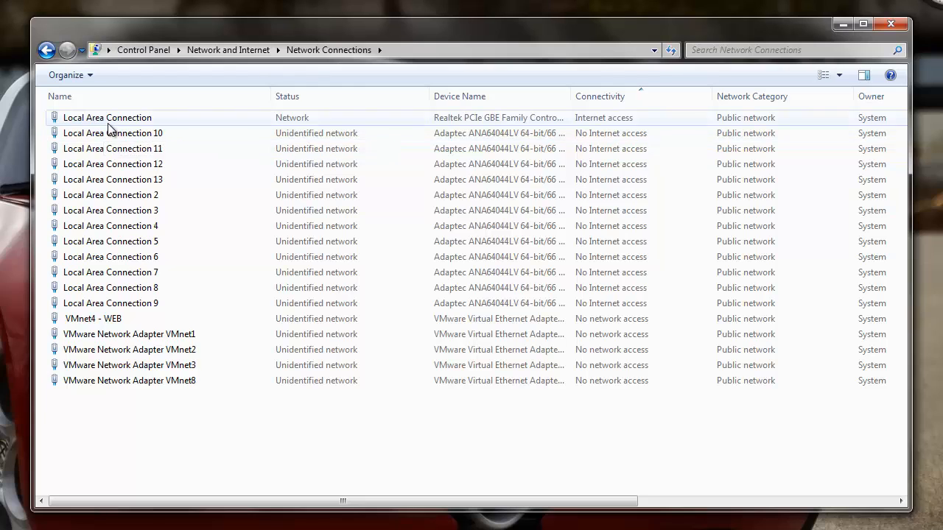
pyautogui.click(462, 137)
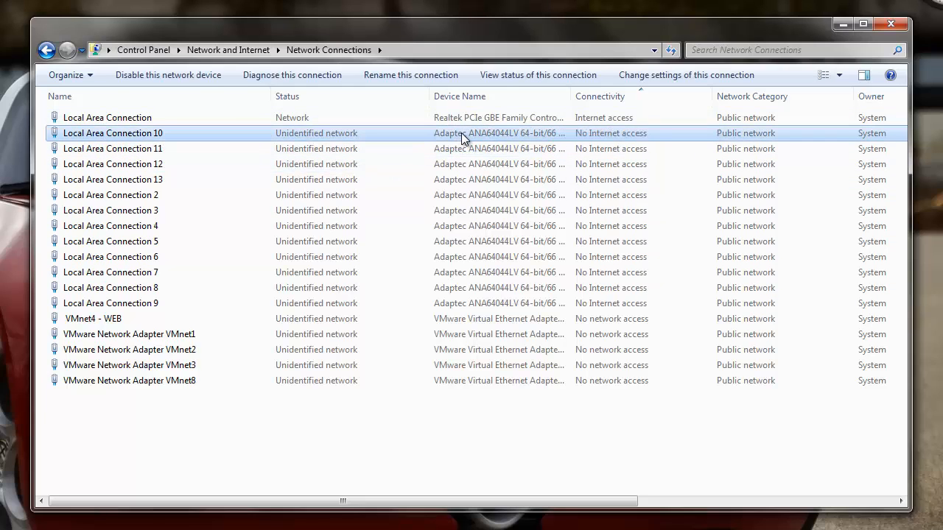
pyautogui.hotkey('shift', 'Down')
pyautogui.hotkey('shift', 'Down')
pyautogui.hotkey('shift', 'Down')
pyautogui.hotkey('shift', 'Down')
pyautogui.hotkey('shift', 'Down')
pyautogui.hotkey('shift', 'Down')
pyautogui.hotkey('shift', 'Down')
pyautogui.hotkey('shift', 'Down')
pyautogui.hotkey('shift', 'Down')
pyautogui.hotkey('shift', 'Down')
pyautogui.hotkey('shift', 'Down')
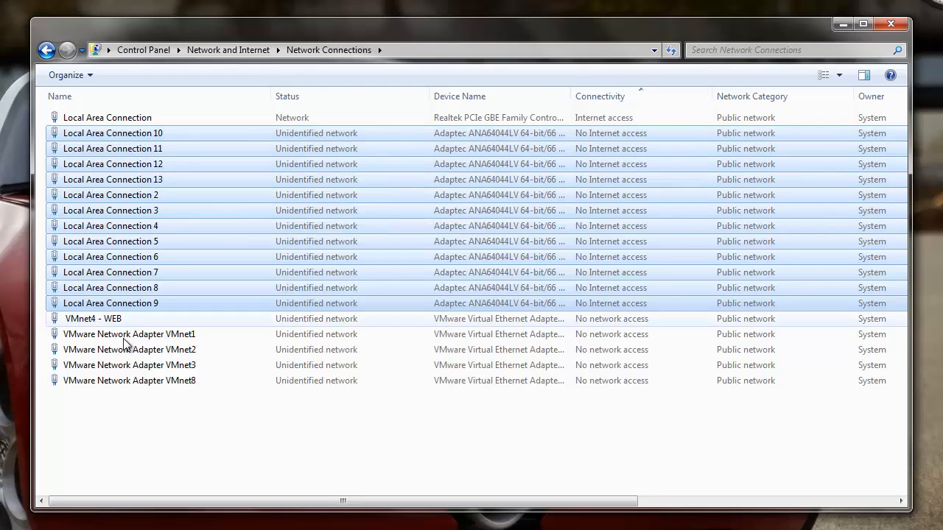
pyautogui.click(163, 452)
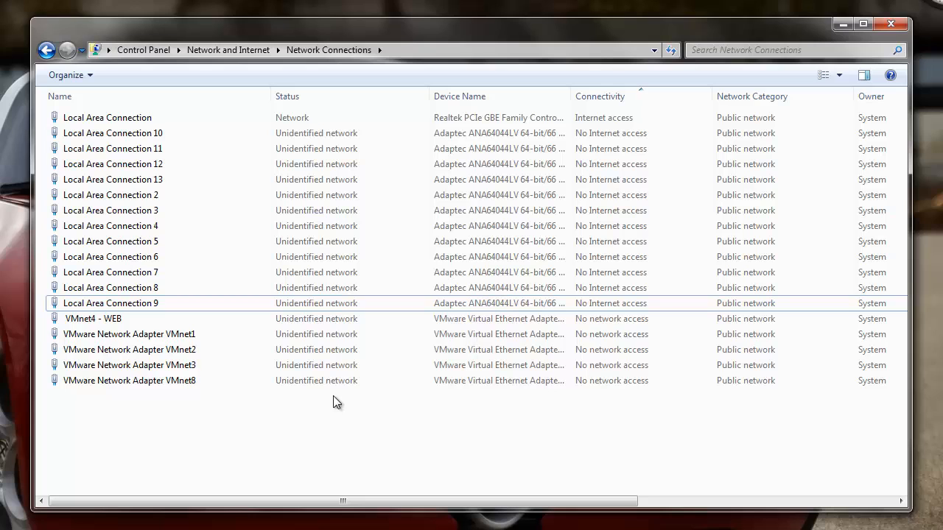
pyautogui.click(892, 28)
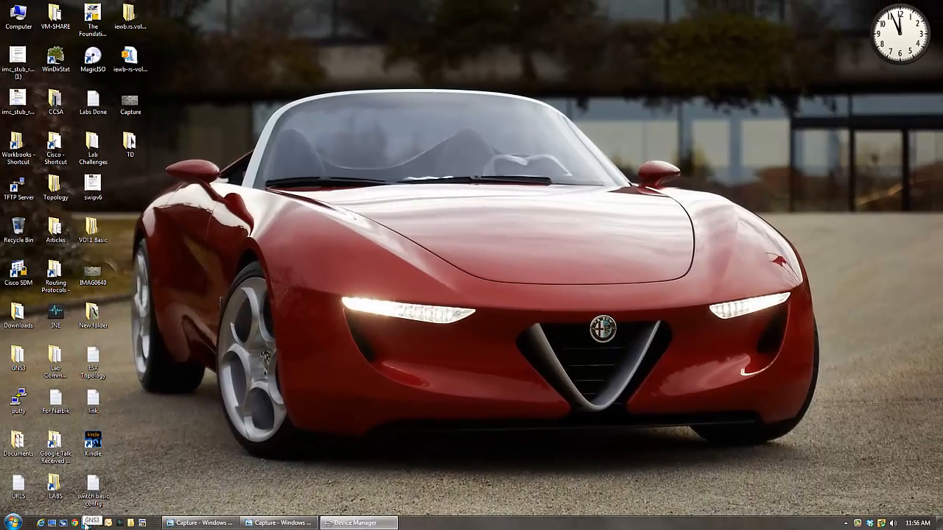
# - Launch GNS3, check the Capture topology image, and dismiss the New Project dialog without creating a project
pyautogui.click(87, 523)
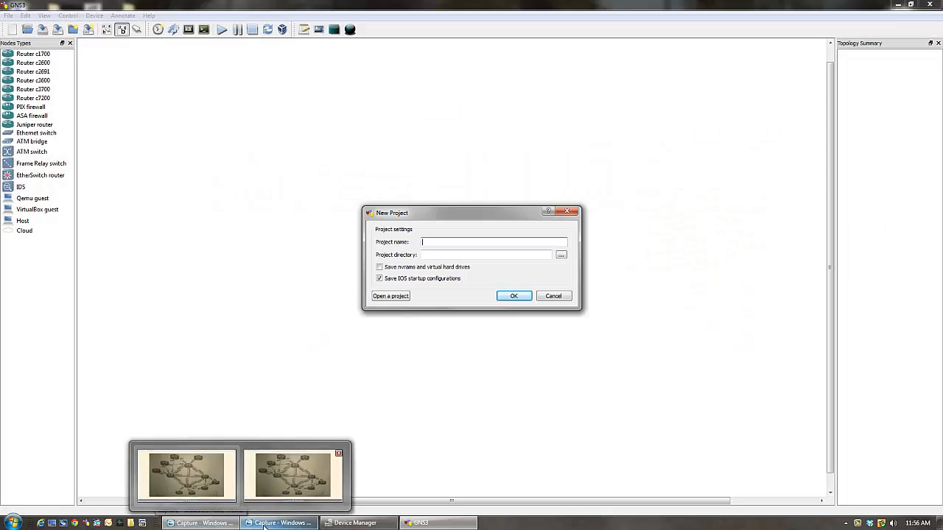
pyautogui.click(264, 523)
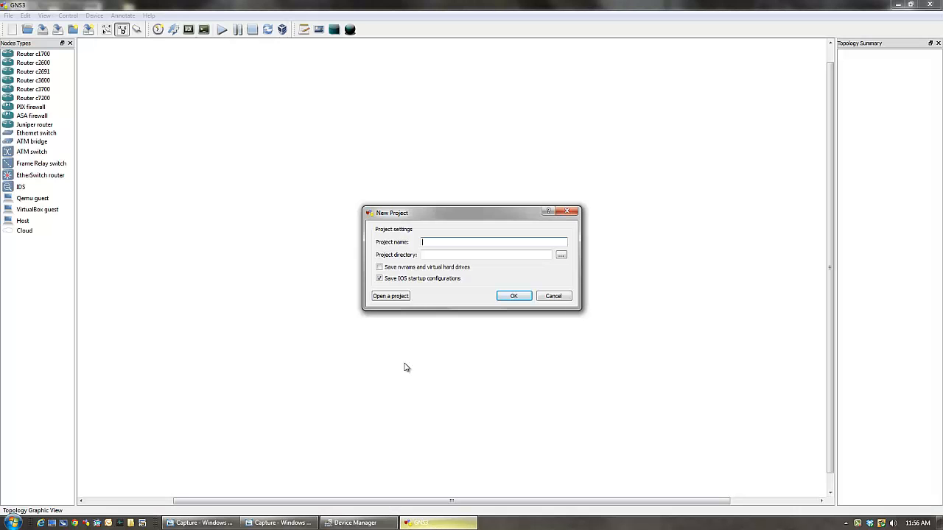
pyautogui.click(553, 296)
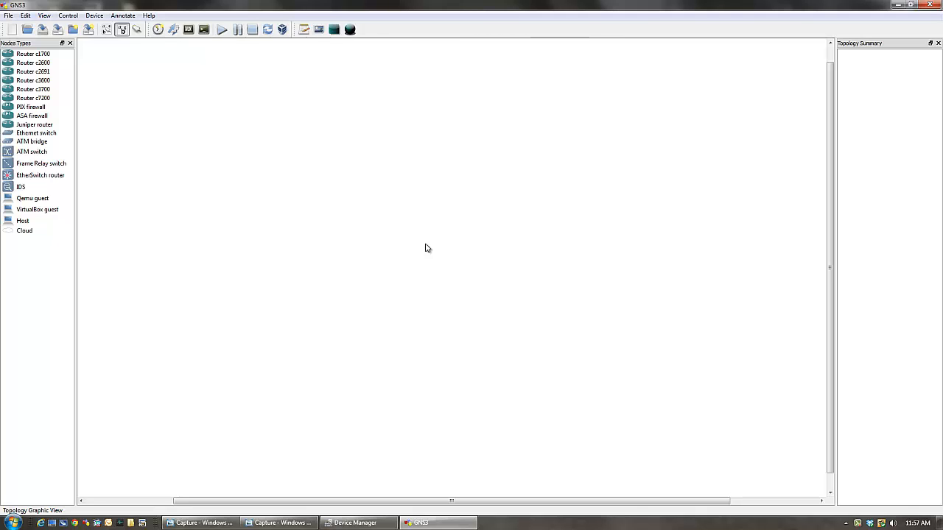
# - Check the GNS3 version in the About dialog and close it
pyautogui.click(149, 20)
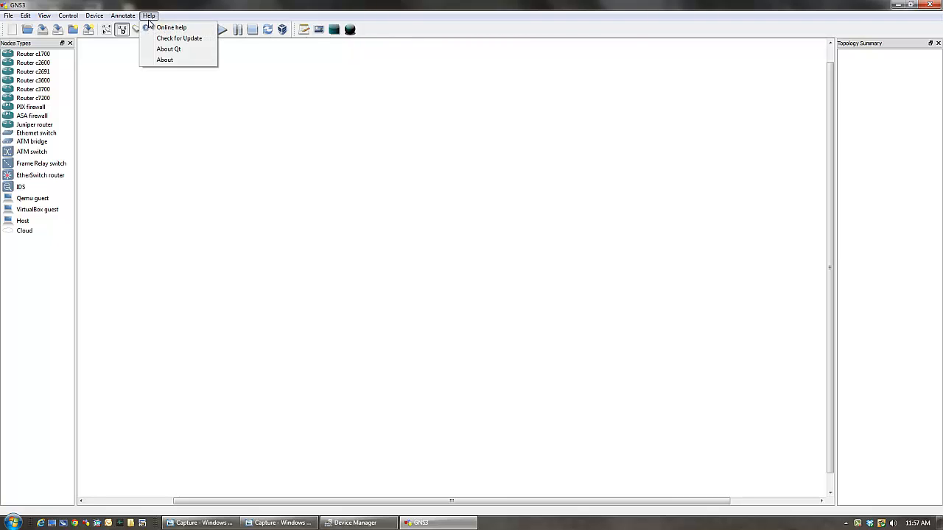
pyautogui.click(151, 60)
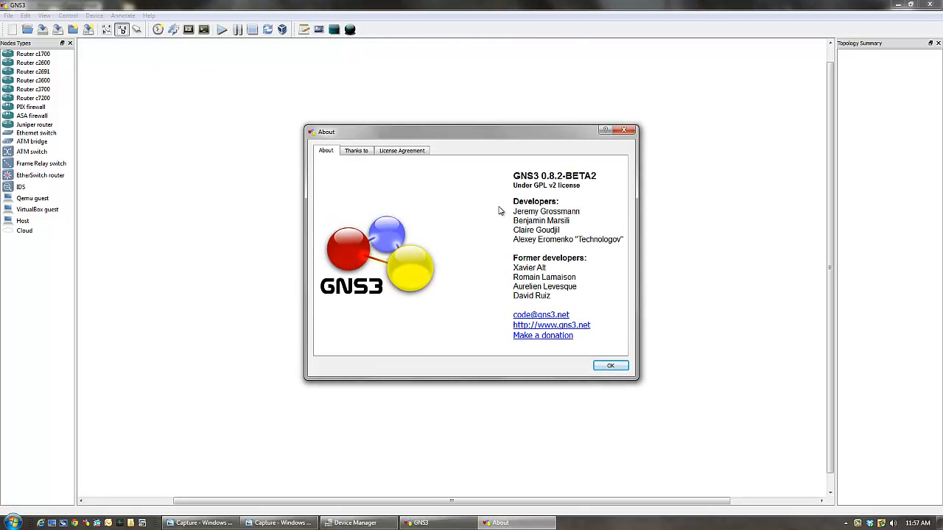
pyautogui.click(611, 367)
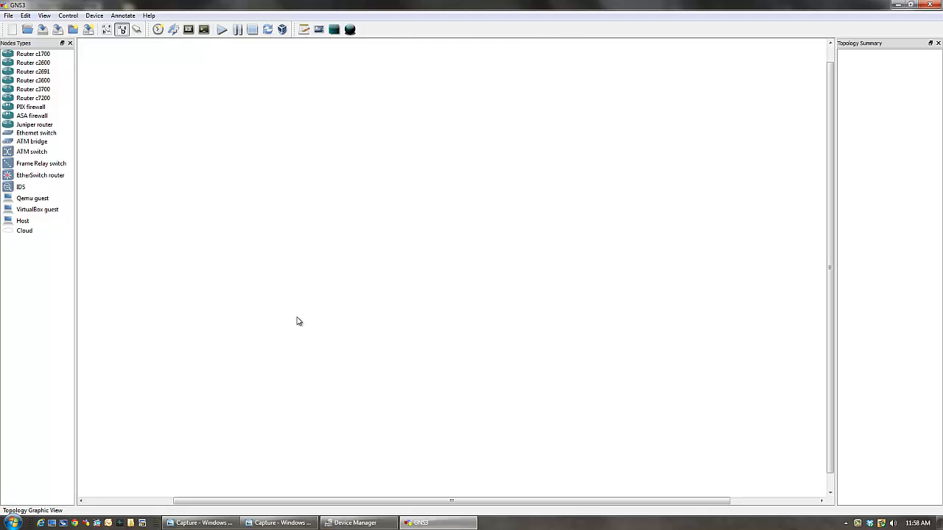
# - Place six Cloud nodes spread across the empty topology workspace
pyautogui.moveTo(17, 235); pyautogui.dragTo(166, 221)
pyautogui.moveTo(30, 231); pyautogui.dragTo(189, 271)
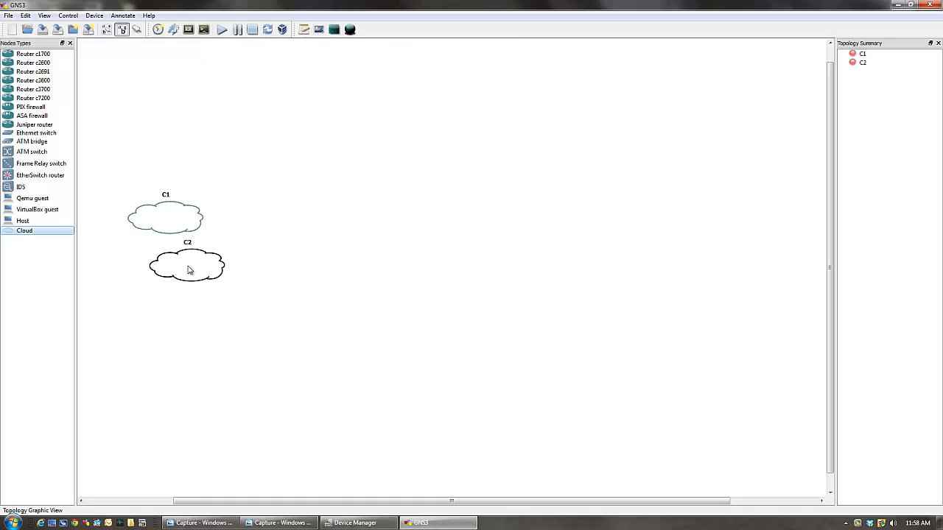
pyautogui.moveTo(26, 233); pyautogui.dragTo(387, 183)
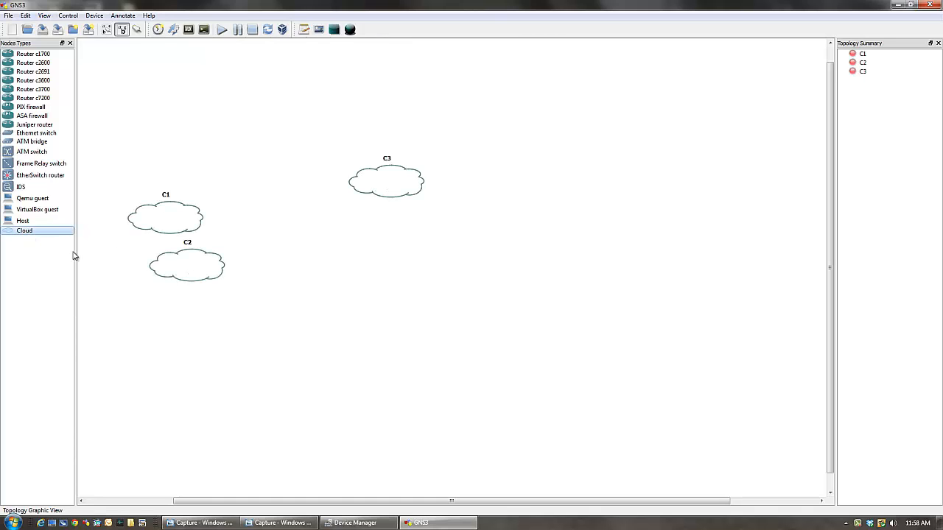
pyautogui.moveTo(29, 235); pyautogui.dragTo(189, 364)
pyautogui.moveTo(36, 232); pyautogui.dragTo(355, 339)
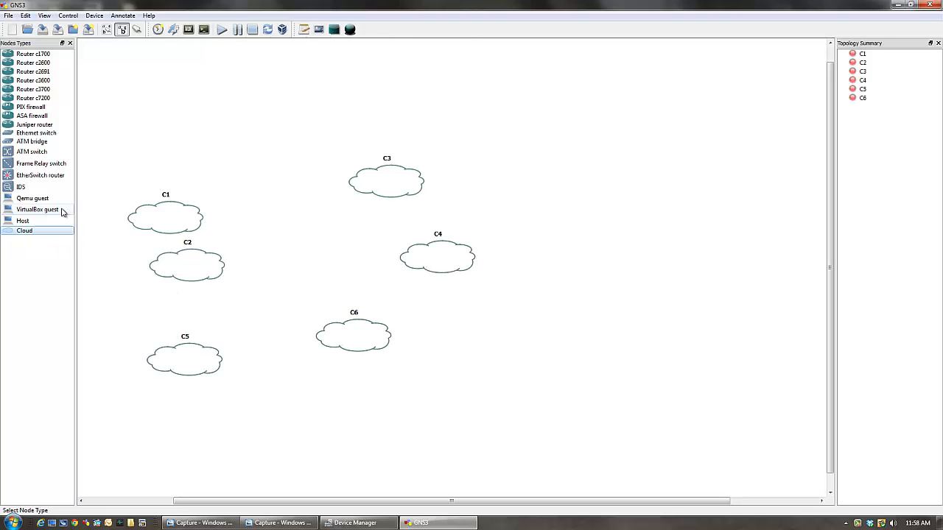
# - Place six more Cloud nodes around the existing ones in the topology, bringing the set up to C12, and check the lab diagram
pyautogui.moveTo(21, 234); pyautogui.dragTo(295, 227)
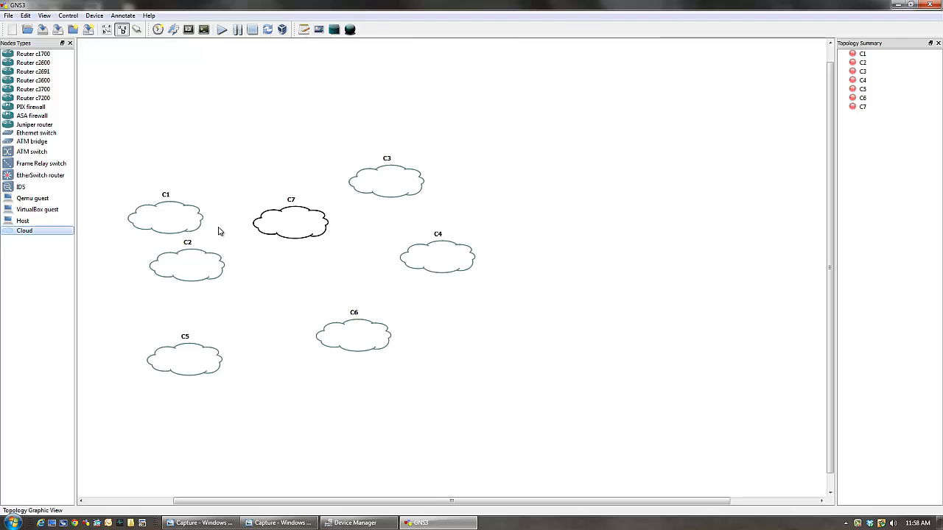
pyautogui.moveTo(20, 234); pyautogui.dragTo(274, 307)
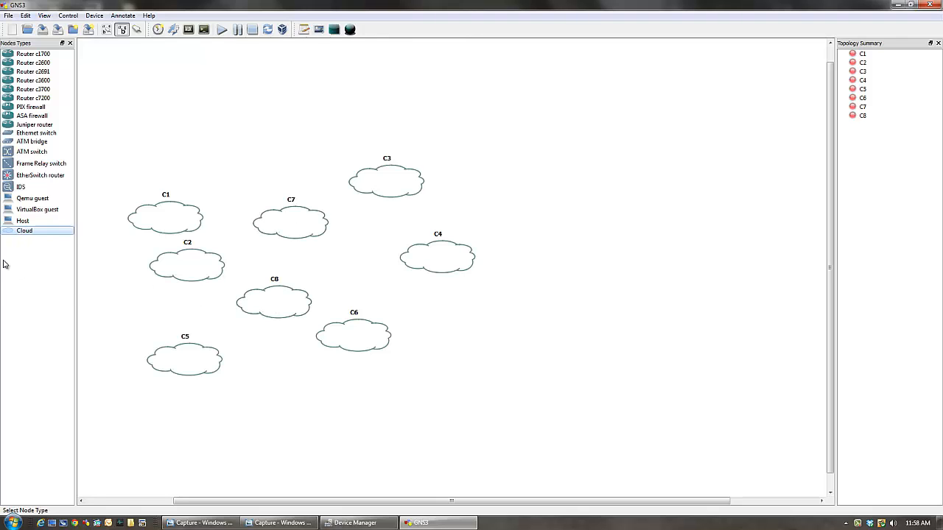
pyautogui.moveTo(22, 240); pyautogui.dragTo(276, 98)
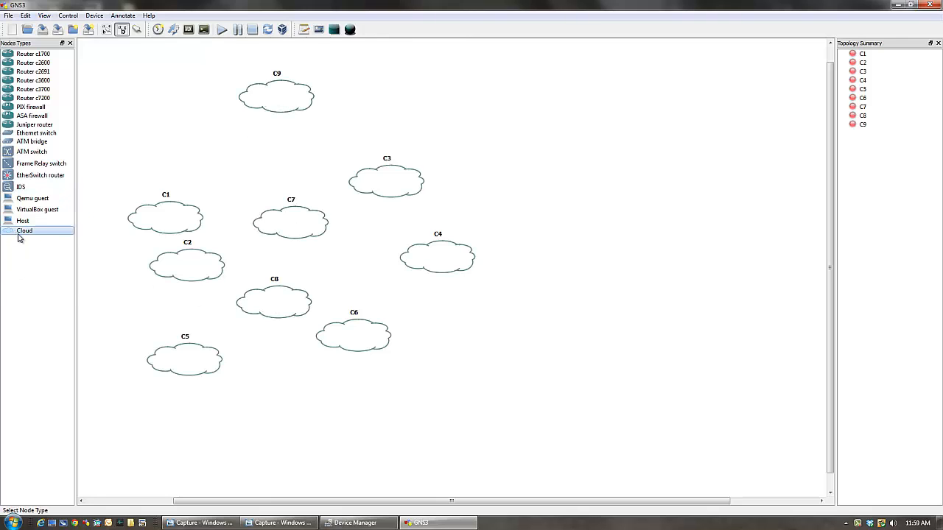
pyautogui.moveTo(23, 234); pyautogui.dragTo(501, 107)
pyautogui.moveTo(39, 234); pyautogui.dragTo(632, 213)
pyautogui.moveTo(23, 234); pyautogui.dragTo(641, 302)
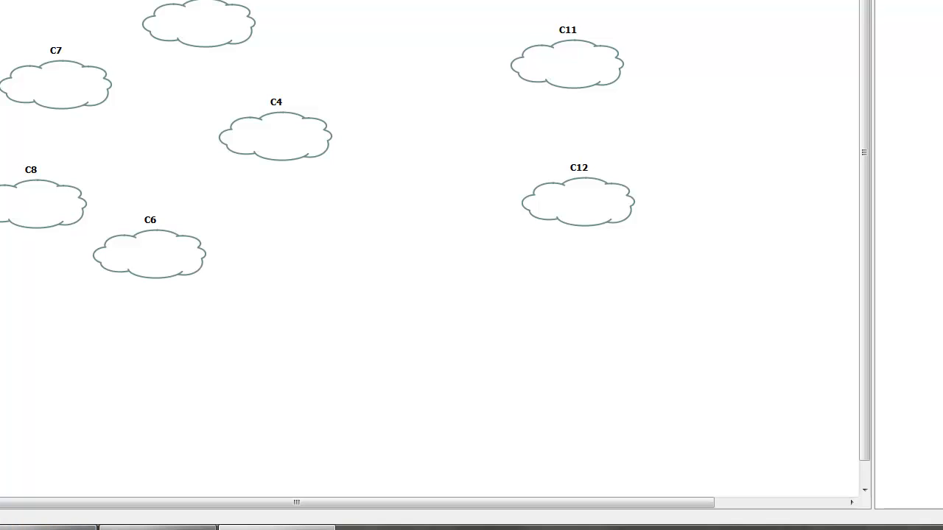
pyautogui.click(140, 528)
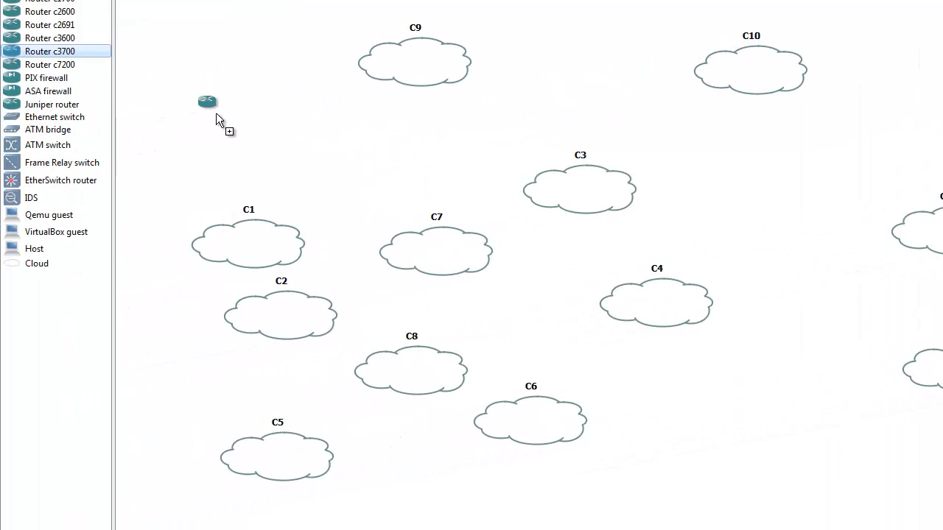
# - Place nine Router c3700 nodes in the free spaces between the clouds in the topology workspace
pyautogui.moveTo(216, 113); pyautogui.dragTo(216, 113)
pyautogui.moveTo(340, 163); pyautogui.dragTo(340, 163)
pyautogui.moveTo(64, 53); pyautogui.dragTo(618, 62)
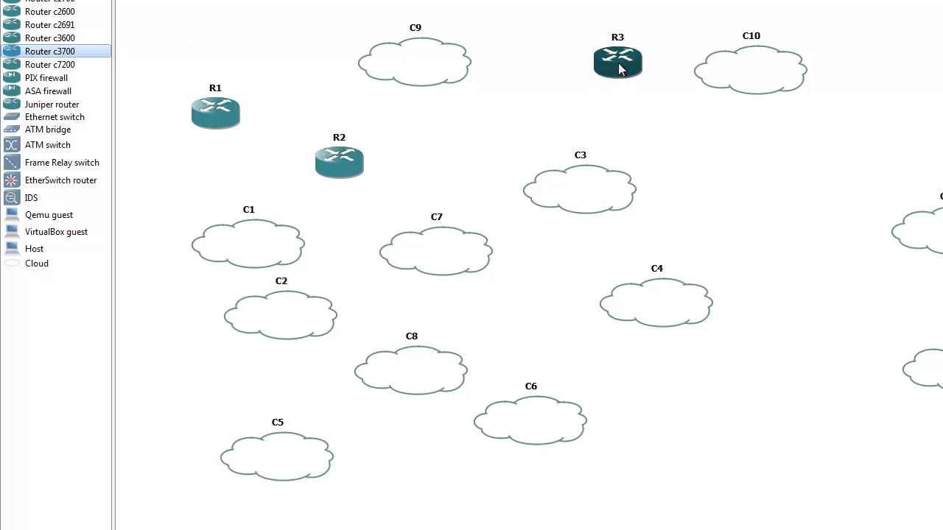
pyautogui.moveTo(89, 50); pyautogui.dragTo(691, 181)
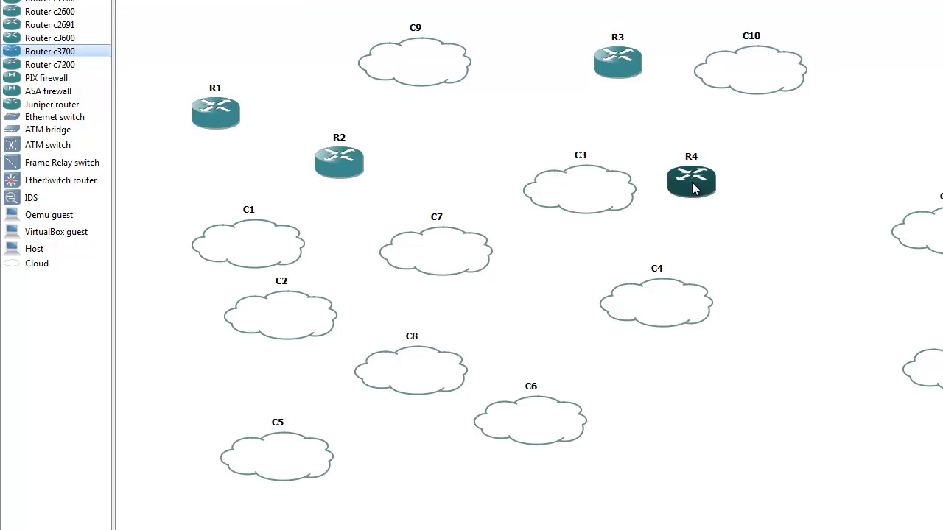
pyautogui.moveTo(89, 51); pyautogui.dragTo(787, 223)
pyautogui.moveTo(80, 53); pyautogui.dragTo(876, 63)
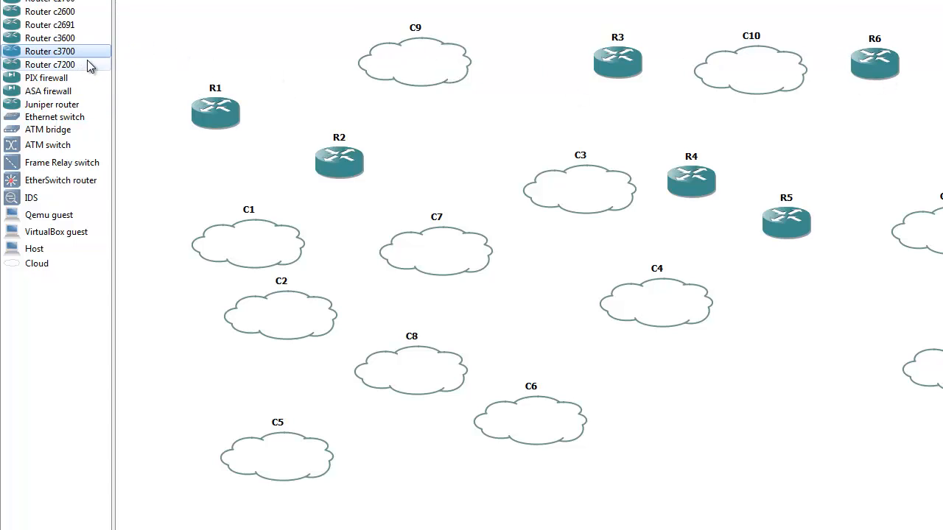
pyautogui.moveTo(81, 52); pyautogui.dragTo(486, 140)
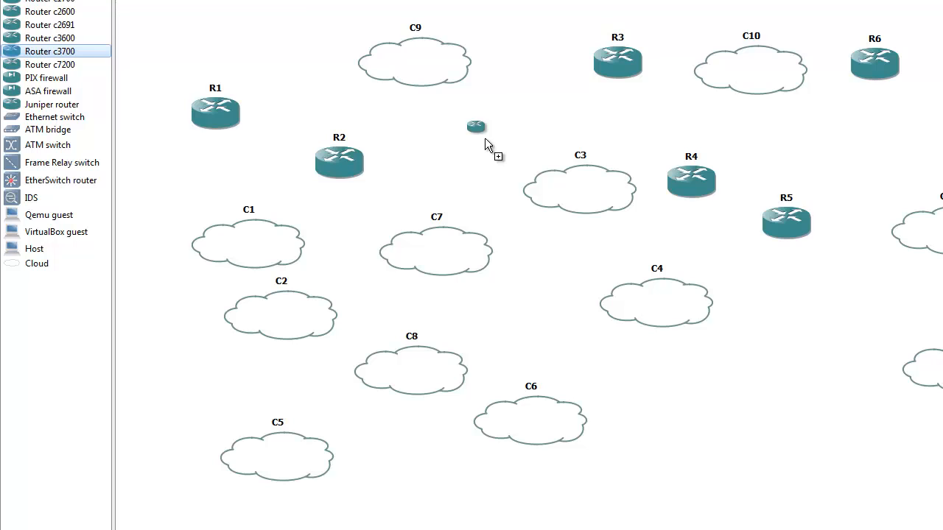
pyautogui.click(484, 139)
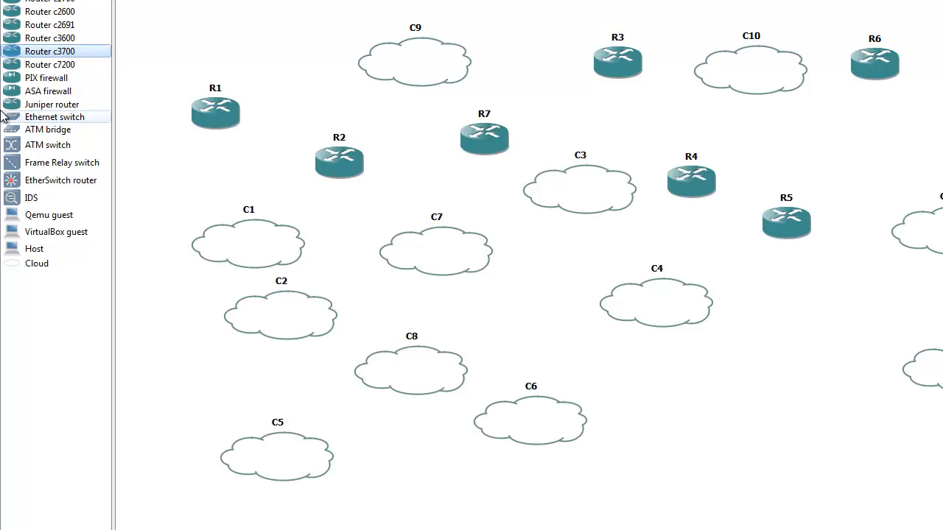
pyautogui.click(692, 391)
pyautogui.moveTo(72, 59); pyautogui.dragTo(783, 367)
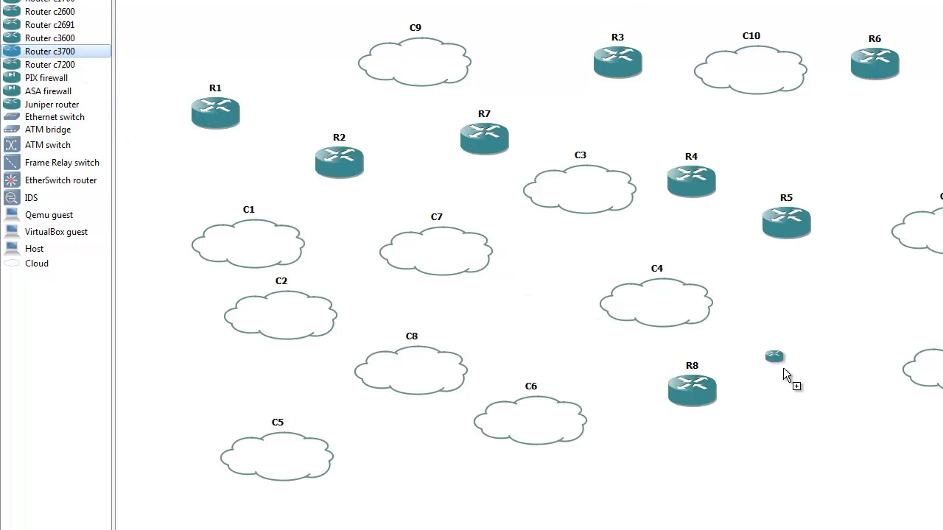
pyautogui.moveTo(783, 369); pyautogui.dragTo(783, 368)
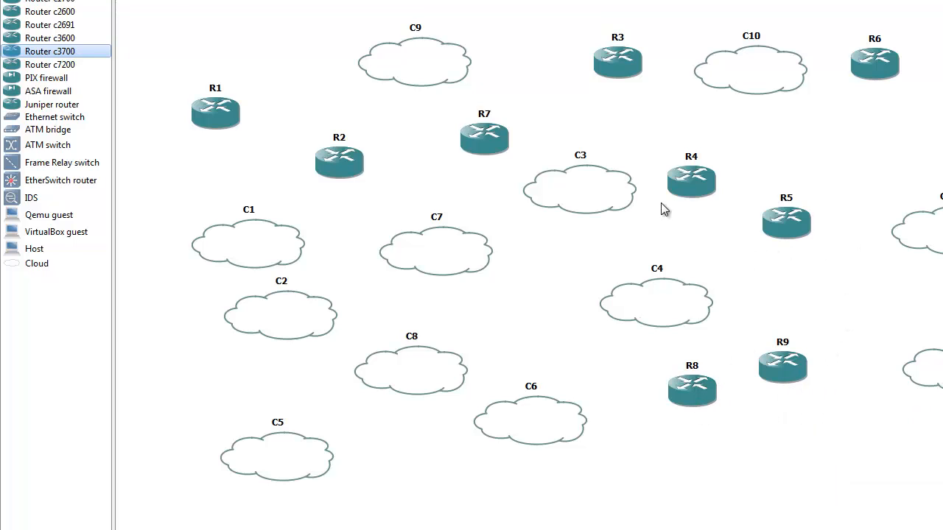
# - Change the hostname of router R7 to BB1
pyautogui.rightClick(482, 146)
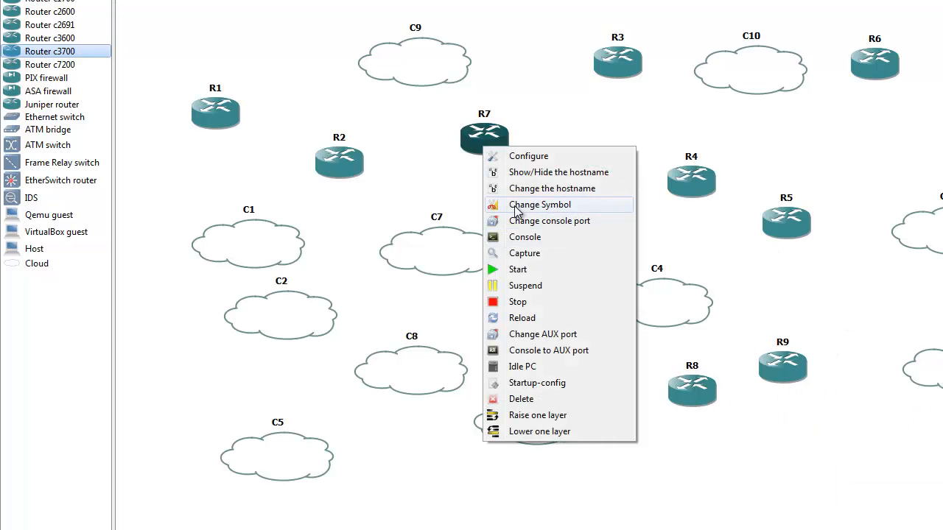
pyautogui.click(526, 187)
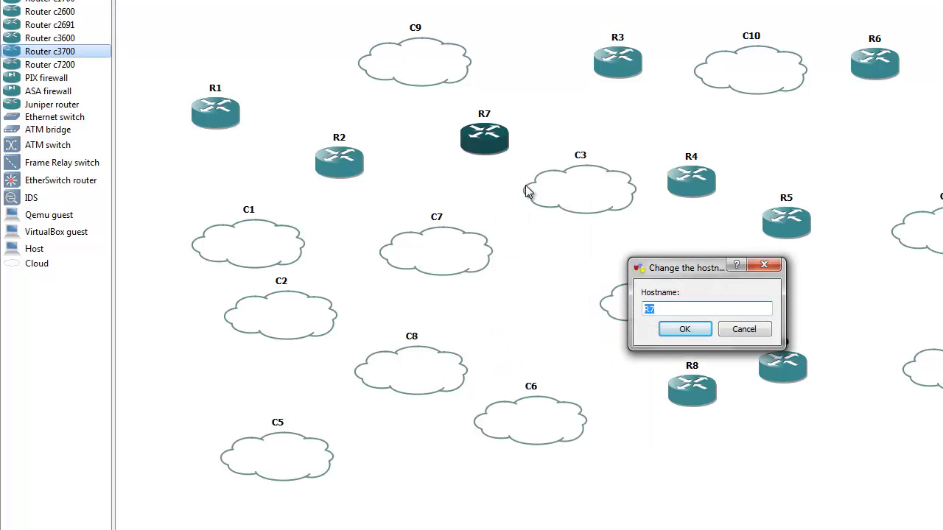
pyautogui.write('BB1')
pyautogui.click(486, 282)
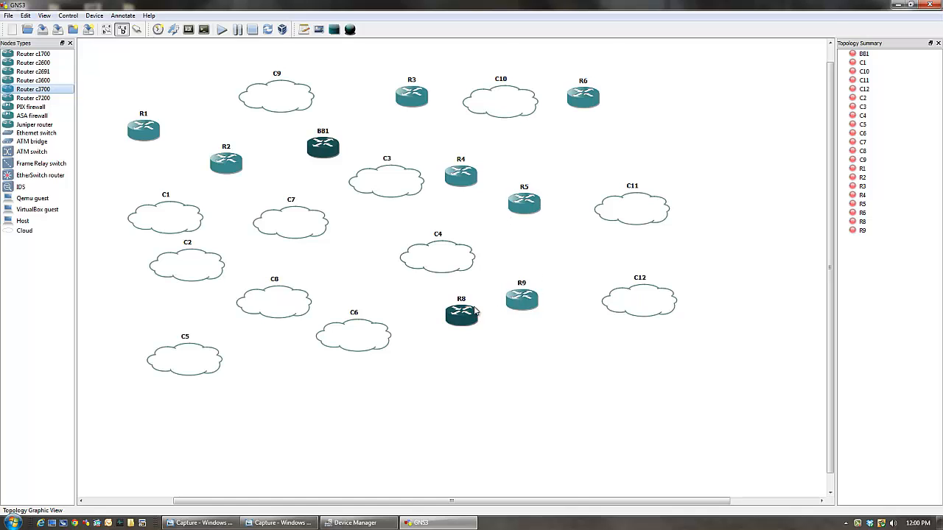
# - Change the hostname of router R8 to BB2
pyautogui.rightClick(476, 311)
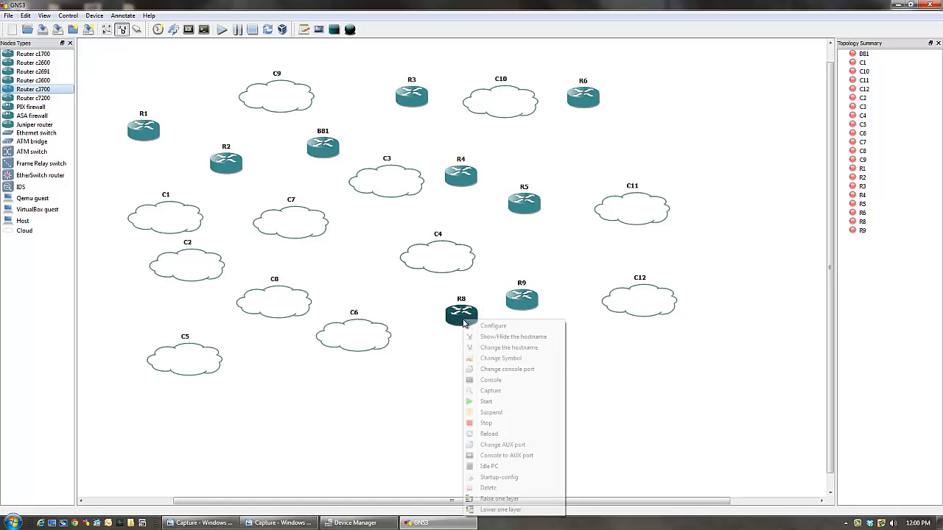
pyautogui.rightClick(461, 313)
pyautogui.click(478, 351)
pyautogui.write('BB')
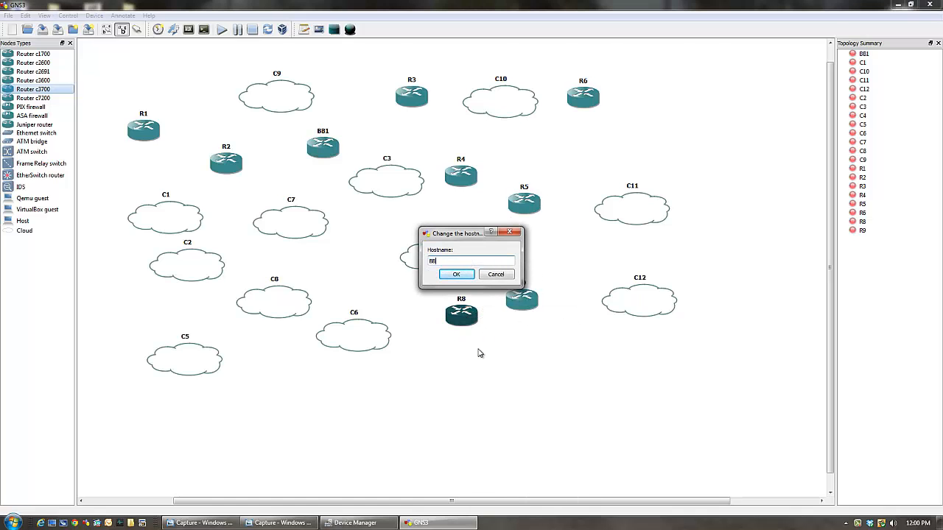
pyautogui.write('2')
pyautogui.click(452, 276)
# - Change the hostname of router R9 to BB3
pyautogui.rightClick(522, 301)
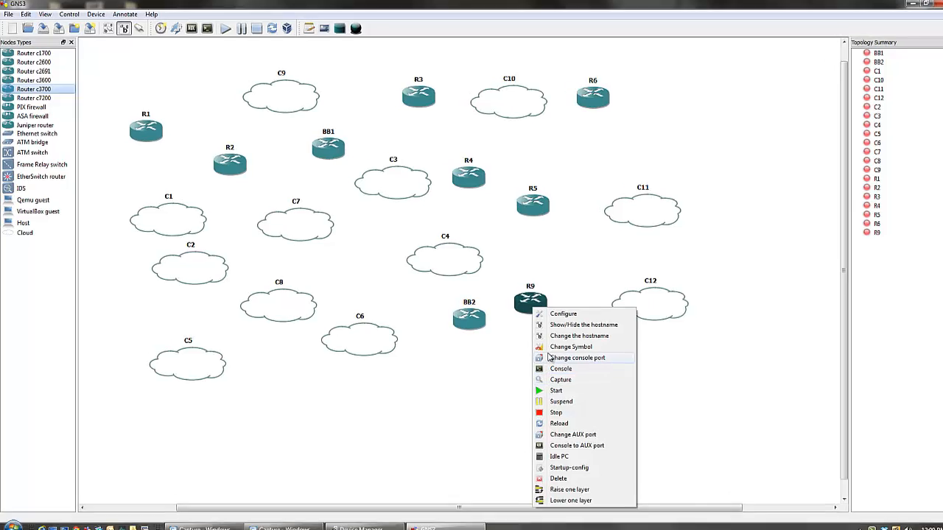
pyautogui.click(563, 332)
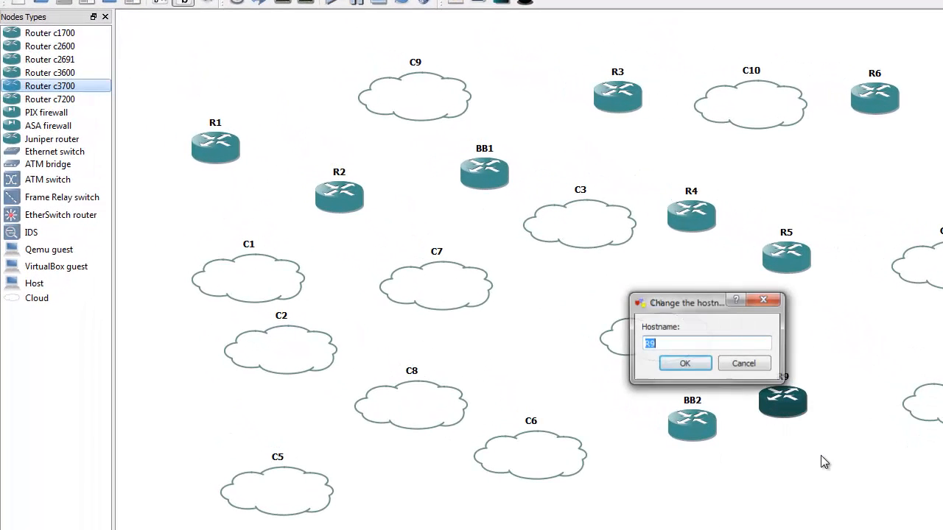
pyautogui.write('BB3')
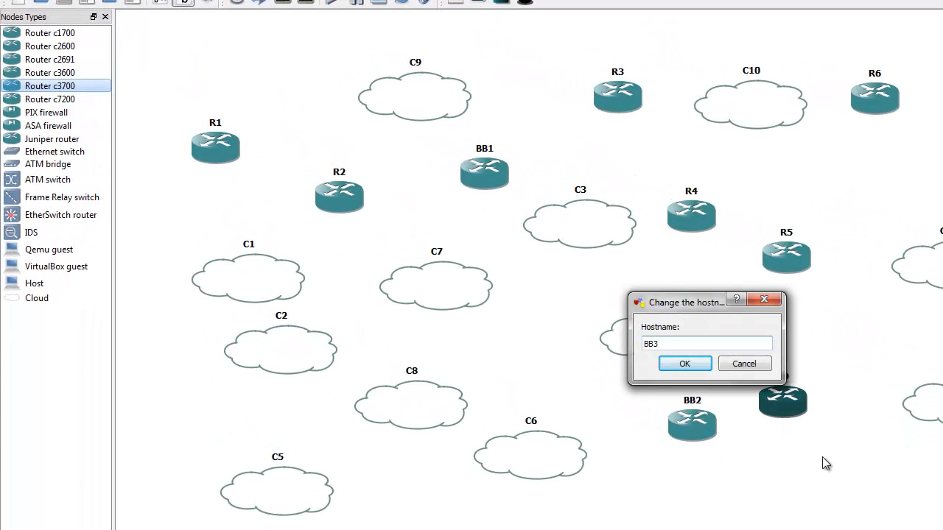
pyautogui.click(682, 363)
pyautogui.click(750, 505)
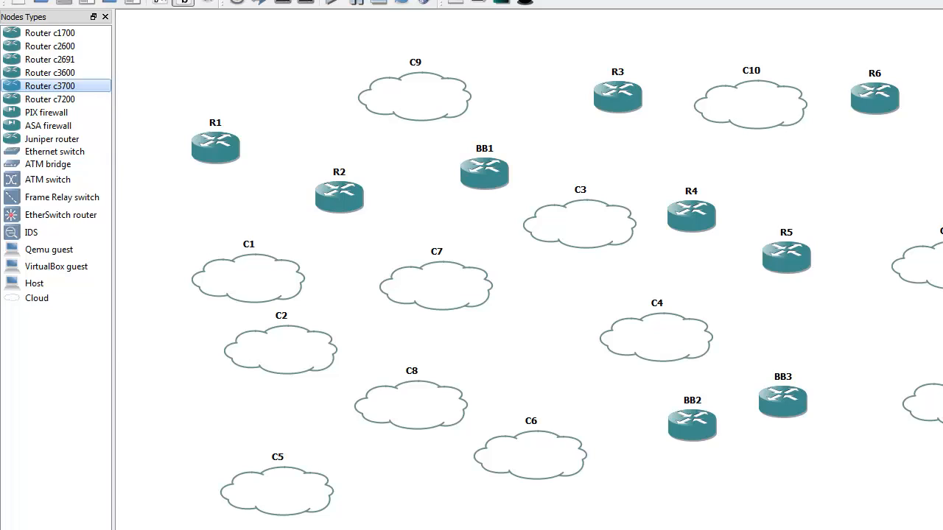
pyautogui.click(15, 2)
pyautogui.click(41, 49)
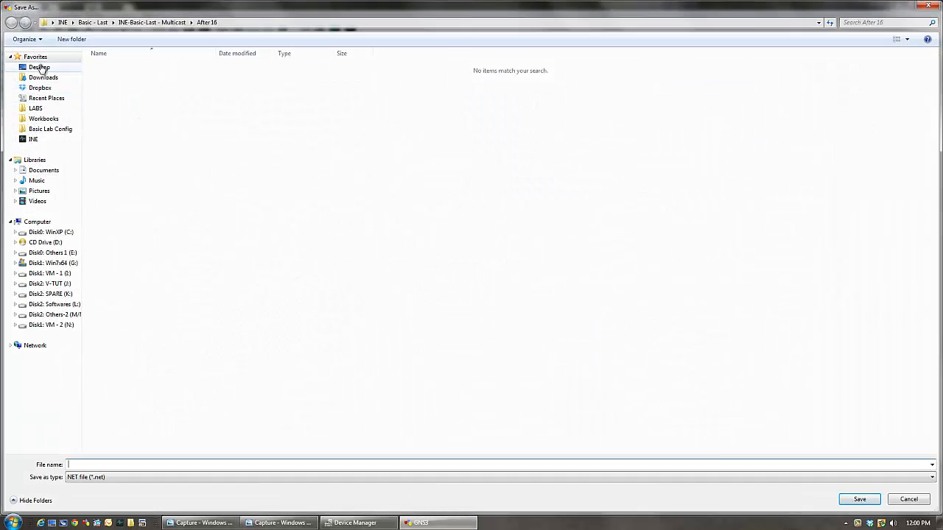
pyautogui.click(40, 67)
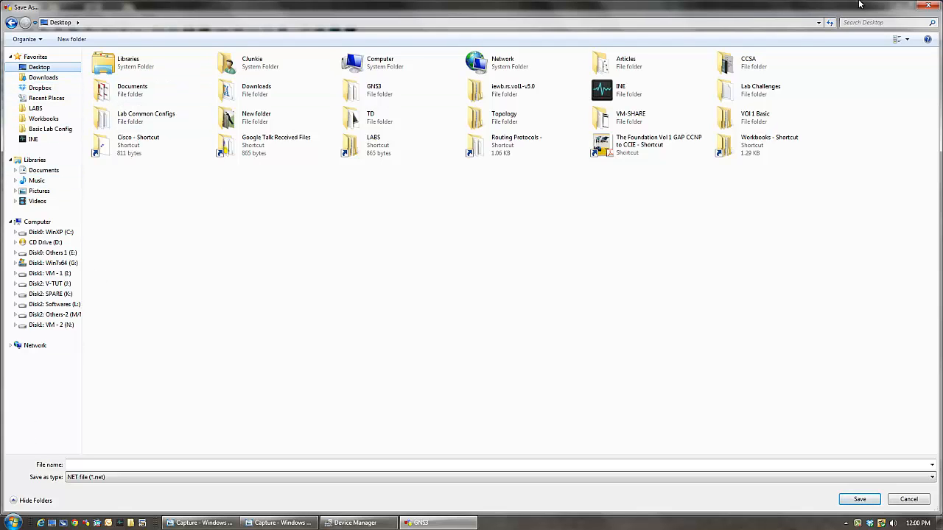
pyautogui.click(926, 5)
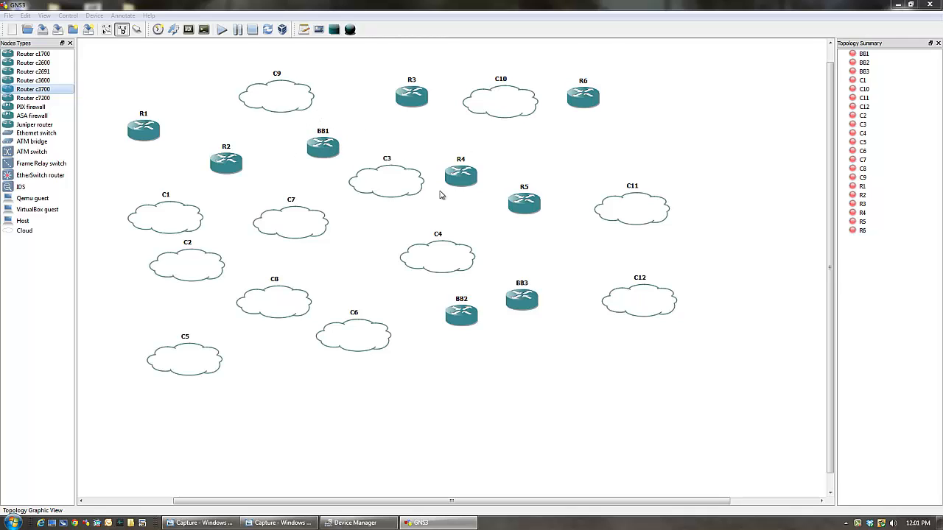
# - Save the topology to the Desktop as a NET file named "test config" and close GNS3
pyautogui.click(9, 16)
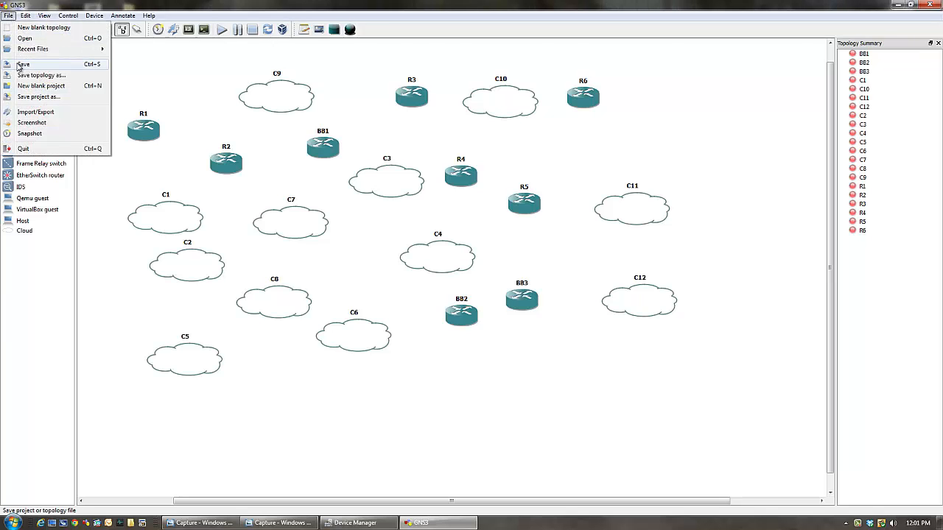
pyautogui.click(23, 64)
pyautogui.click(39, 67)
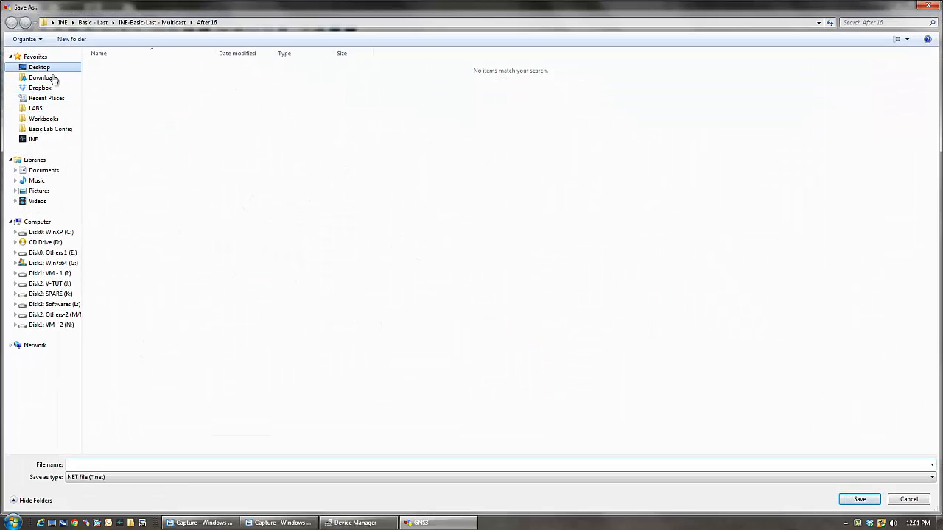
pyautogui.click(109, 464)
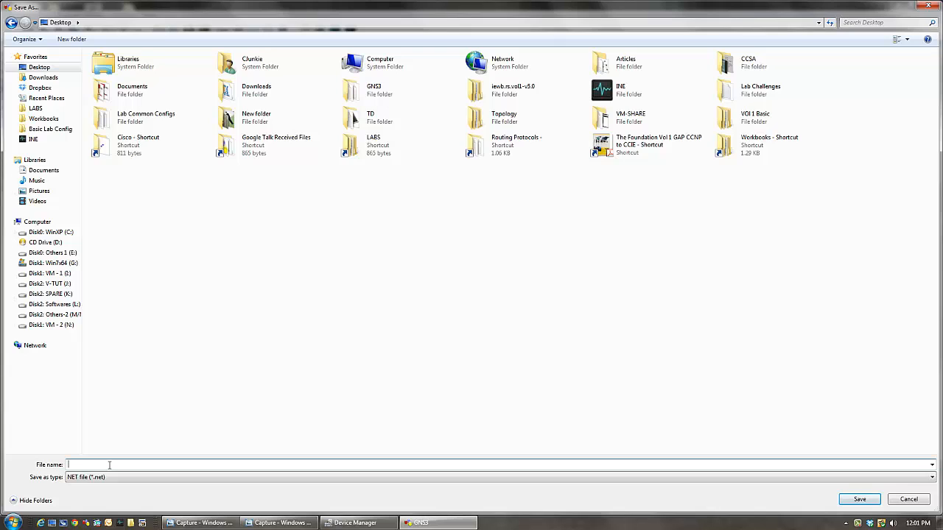
pyautogui.write('test config')
pyautogui.click(845, 500)
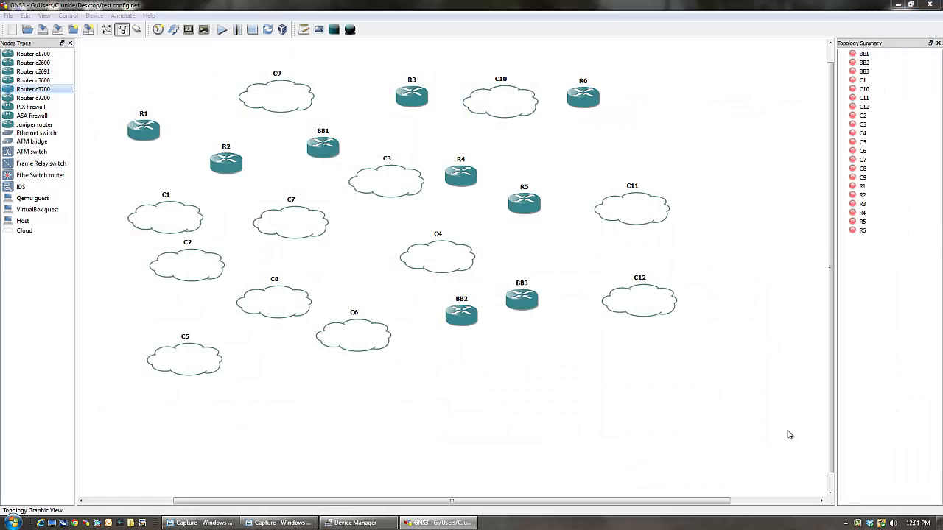
pyautogui.click(931, 5)
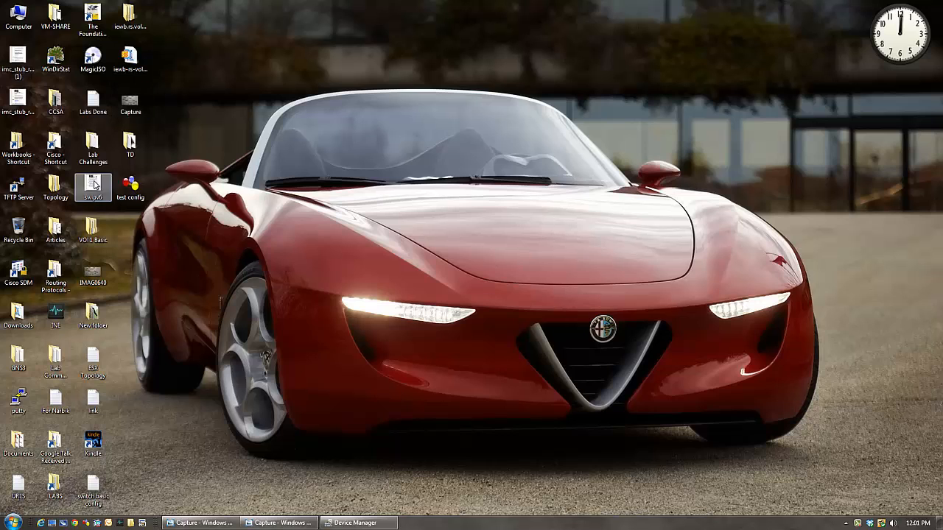
# - Open the existing topology file from the INE-Basic-Last - BGP folder inside the desktop's INE shortcut
pyautogui.doubleClick(56, 316)
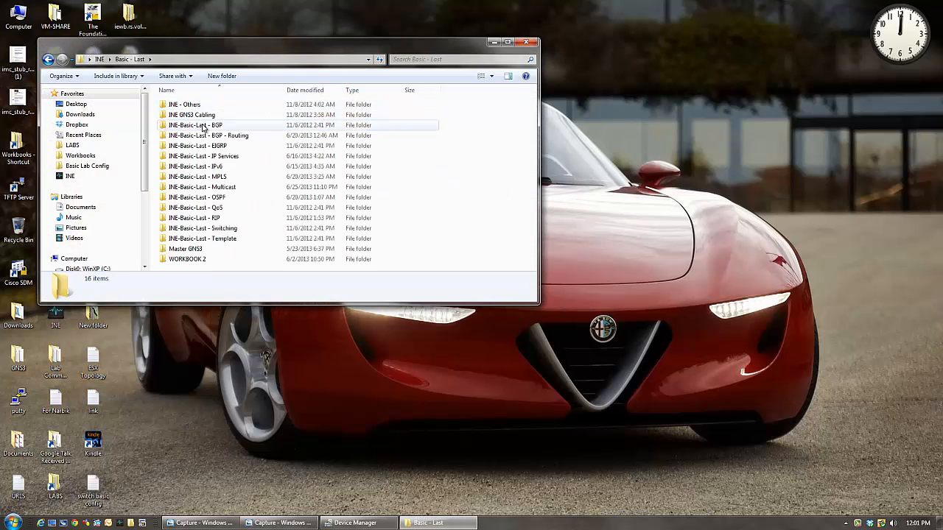
pyautogui.doubleClick(205, 124)
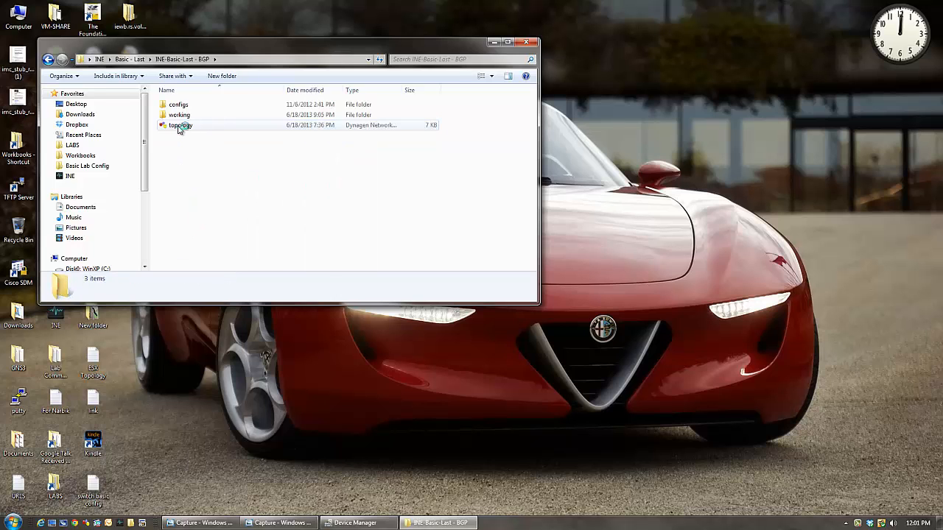
pyautogui.doubleClick(186, 126)
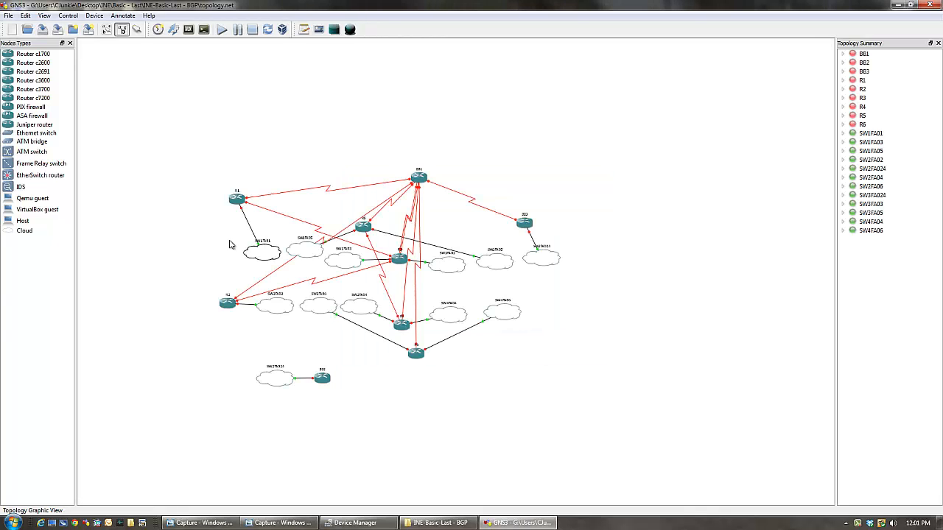
# - Compare the routers and switch-port clouds in the opened BGP topology with the Capture lab diagram
pyautogui.scroll(3, 331, 151)
pyautogui.scroll(-3, 335, 177)
pyautogui.click(280, 523)
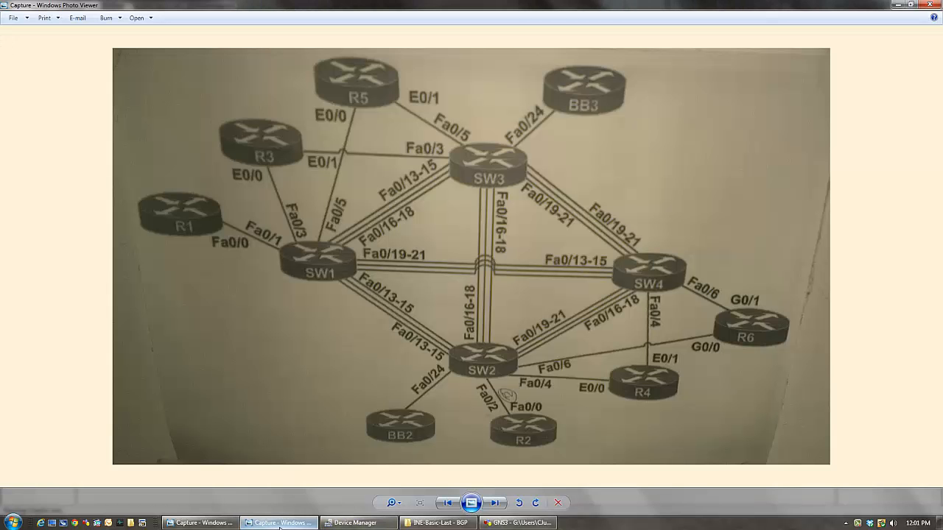
pyautogui.click(280, 523)
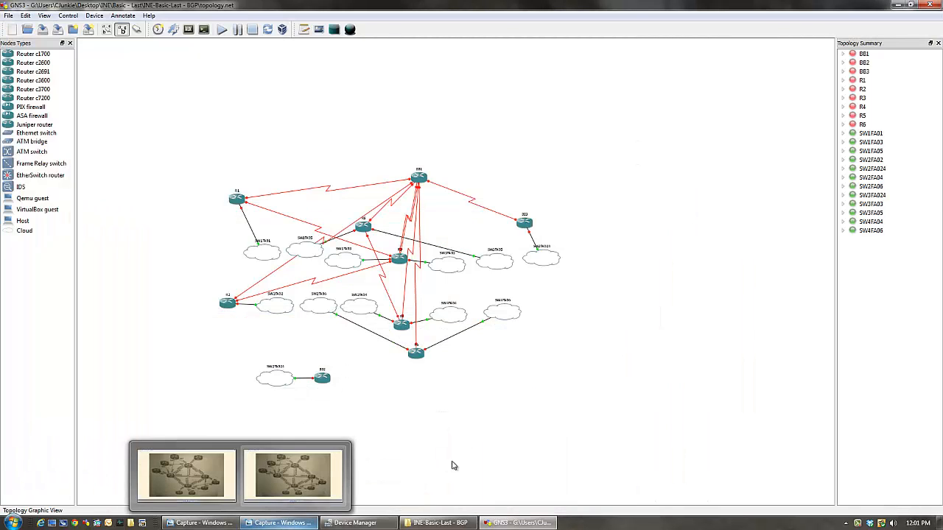
pyautogui.scroll(2, 523, 343)
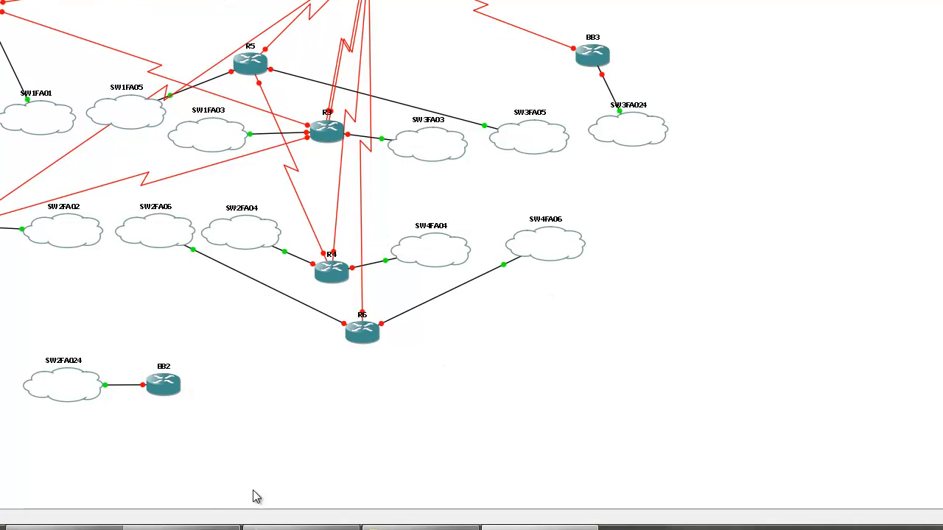
pyautogui.click(181, 528)
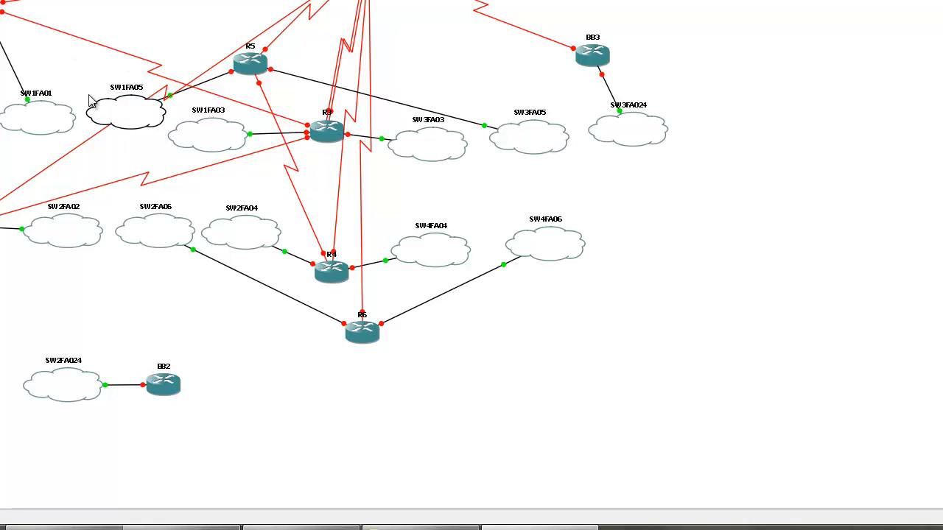
# - Reposition the SW1FA05, SW1FA03 and SW1FA01 clouds slightly so they sit closer to one row
pyautogui.moveTo(125, 110); pyautogui.dragTo(118, 125)
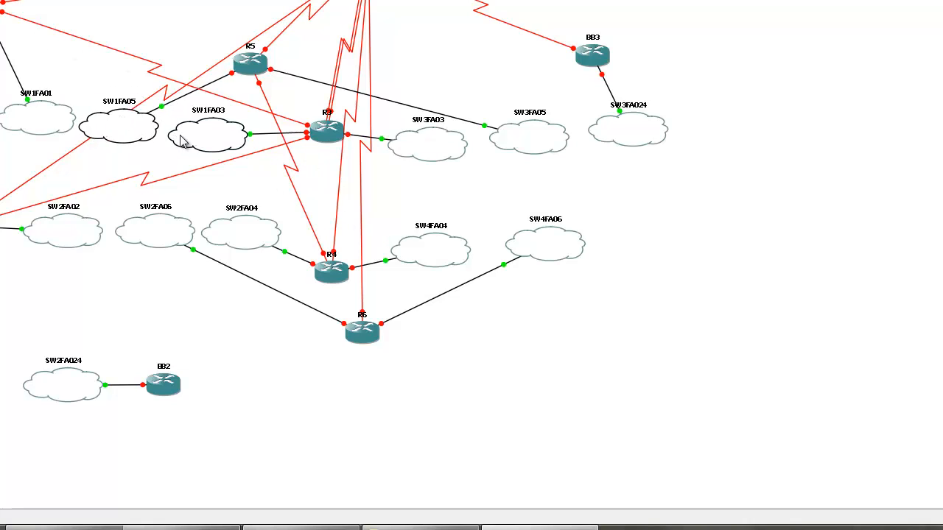
pyautogui.moveTo(190, 140); pyautogui.dragTo(194, 132)
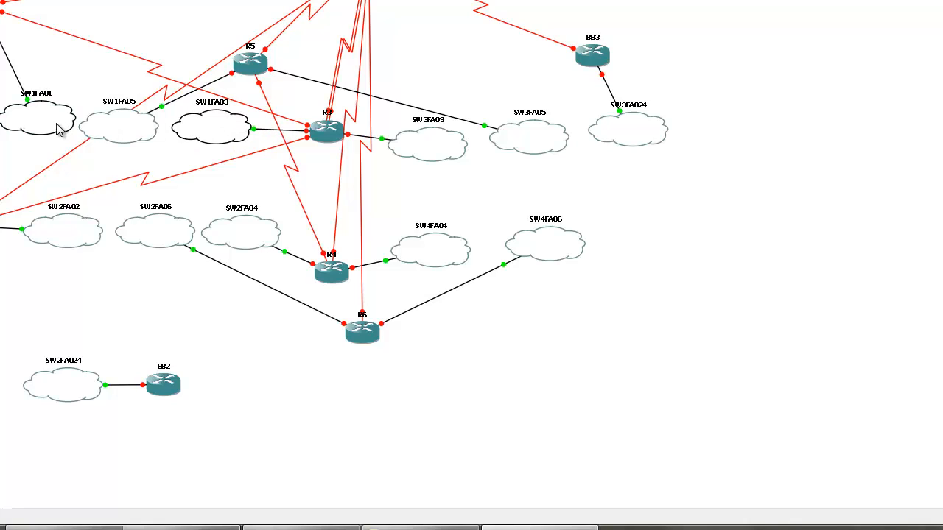
pyautogui.moveTo(58, 126); pyautogui.dragTo(49, 137)
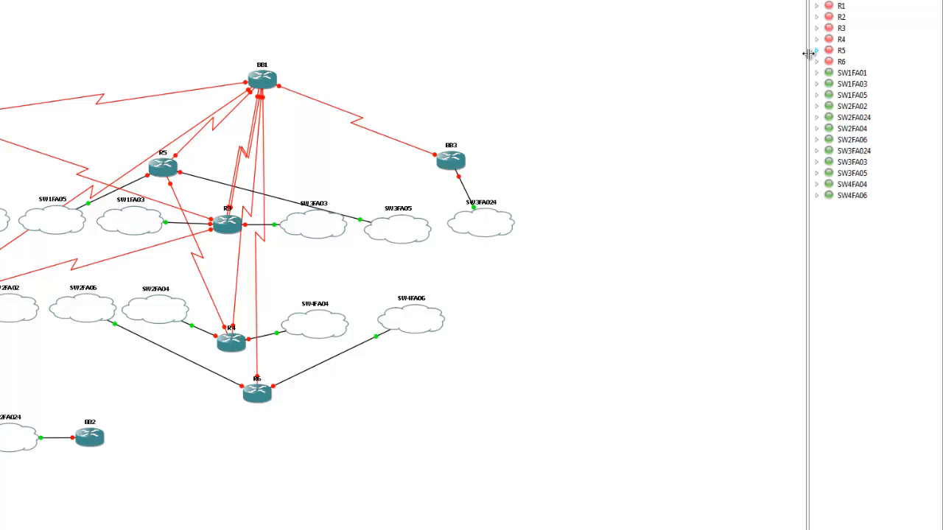
# - Examine the hardware and interface connection details of routers R1 to R6, BB2, BB3 and BB1 in the topology
pyautogui.moveTo(806, 52); pyautogui.dragTo(593, 40)
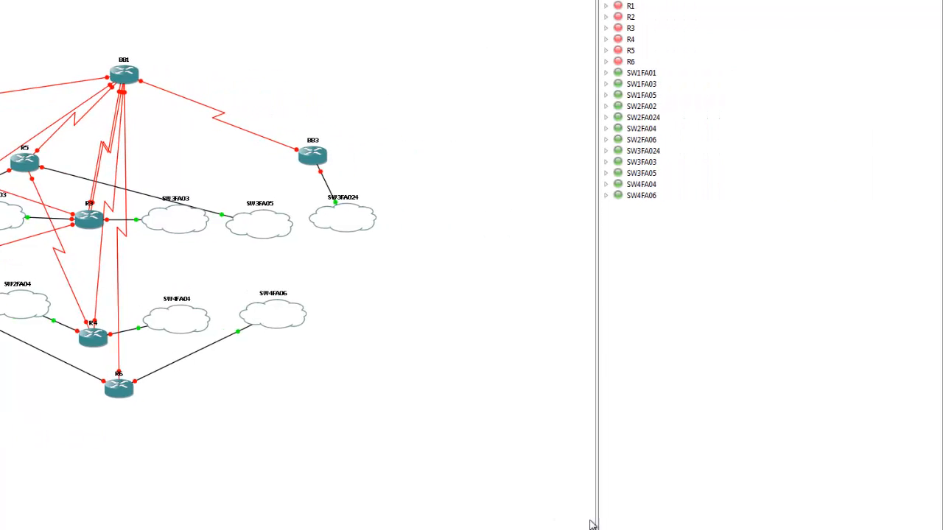
pyautogui.moveTo(596, 489); pyautogui.dragTo(845, 462)
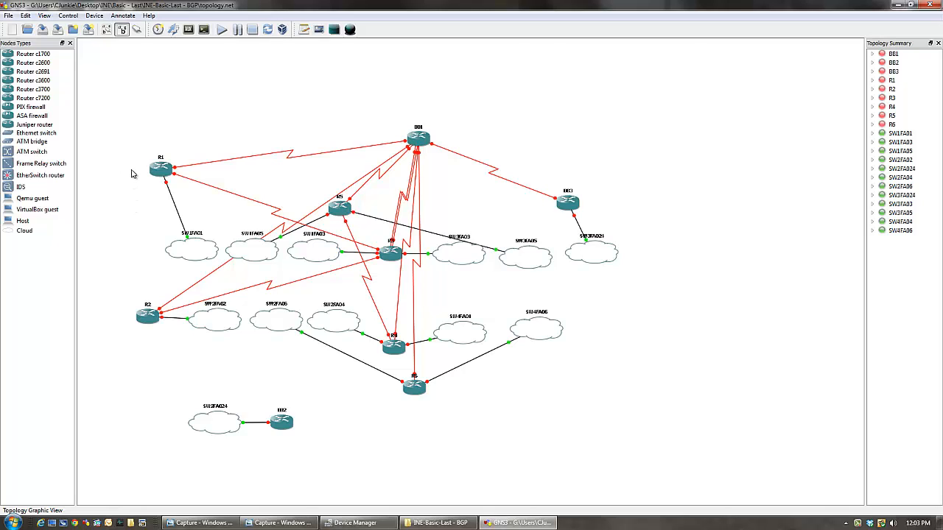
pyautogui.moveTo(154, 170)
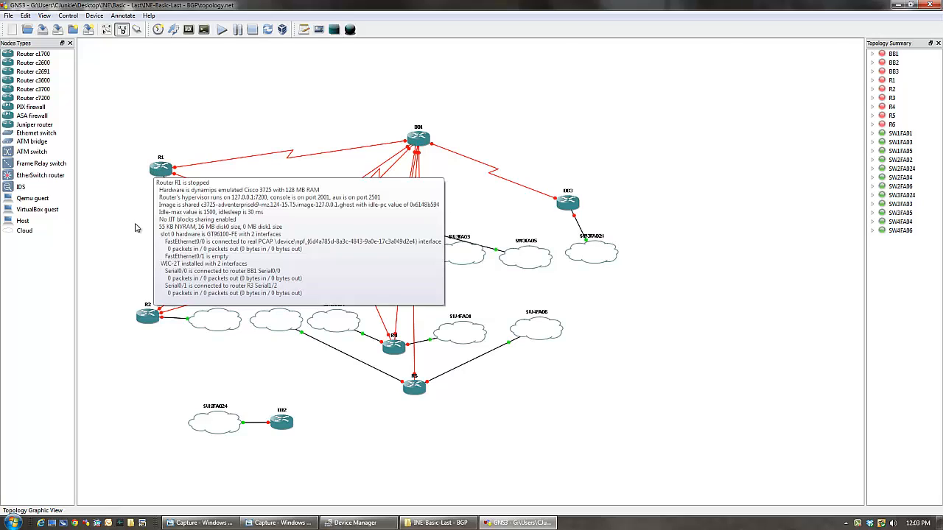
pyautogui.moveTo(142, 323)
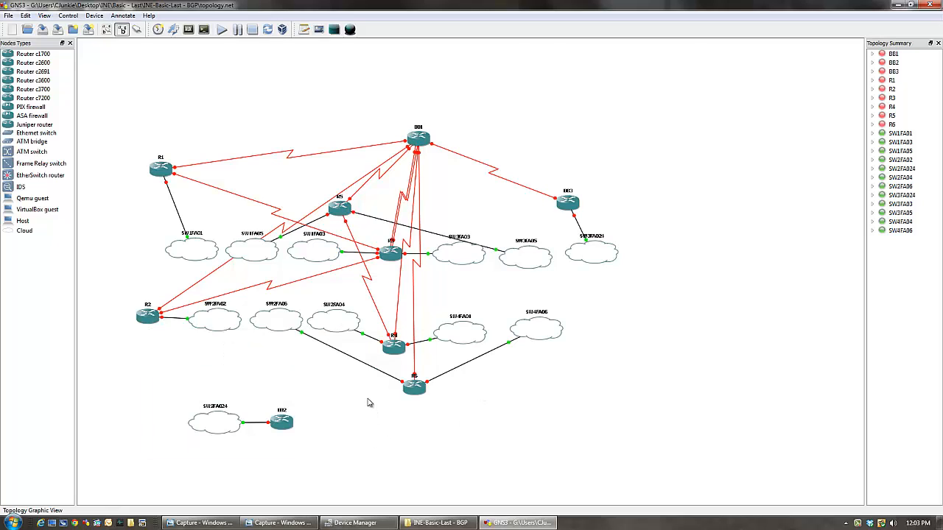
pyautogui.moveTo(393, 261)
pyautogui.moveTo(394, 350)
pyautogui.moveTo(338, 216)
pyautogui.moveTo(414, 388)
pyautogui.moveTo(283, 432)
pyautogui.moveTo(568, 207)
pyautogui.moveTo(417, 142)
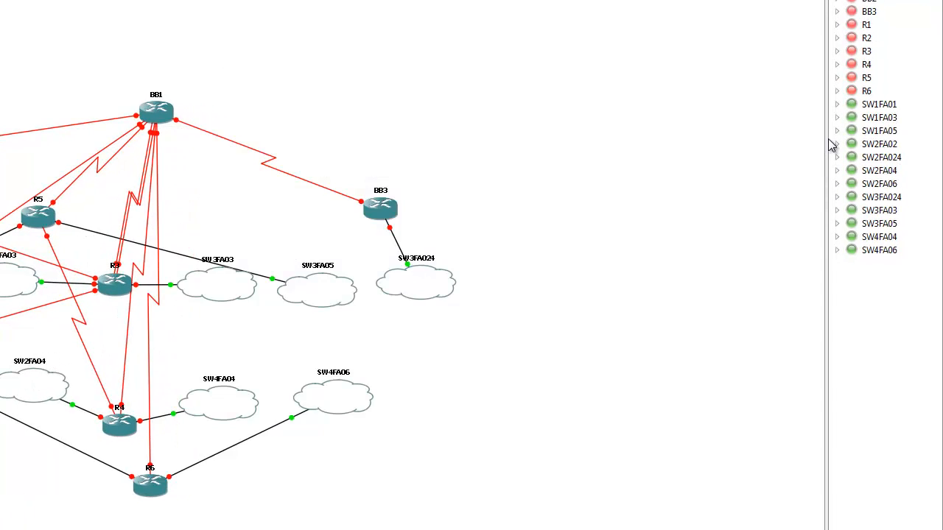
# - Widen the topology summary and expand the connection lists of BB1, BB2, BB3 and R1 to R6
pyautogui.moveTo(827, 133); pyautogui.dragTo(348, 133)
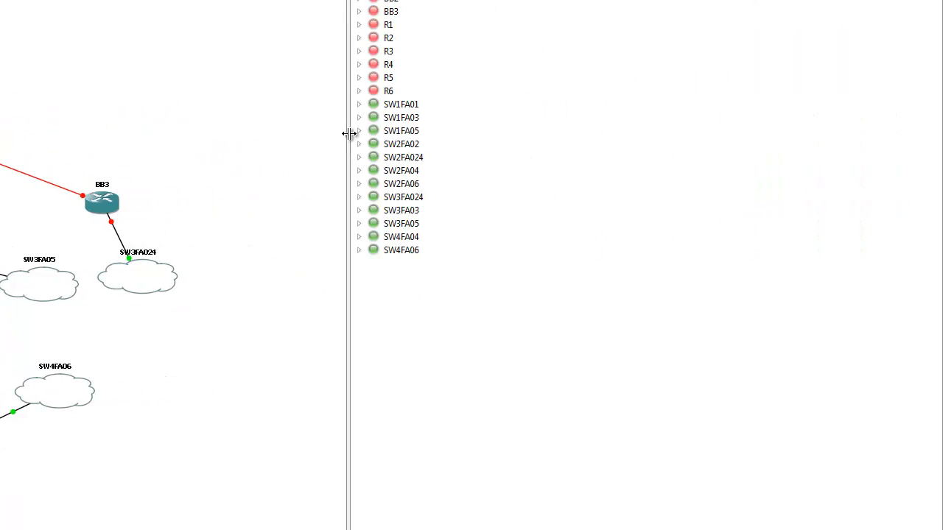
pyautogui.click(360, 1)
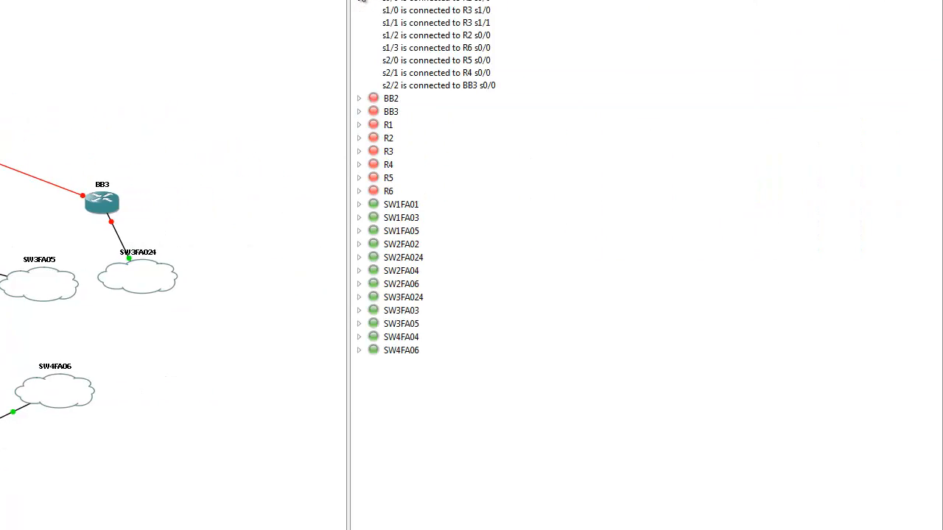
pyautogui.click(359, 98)
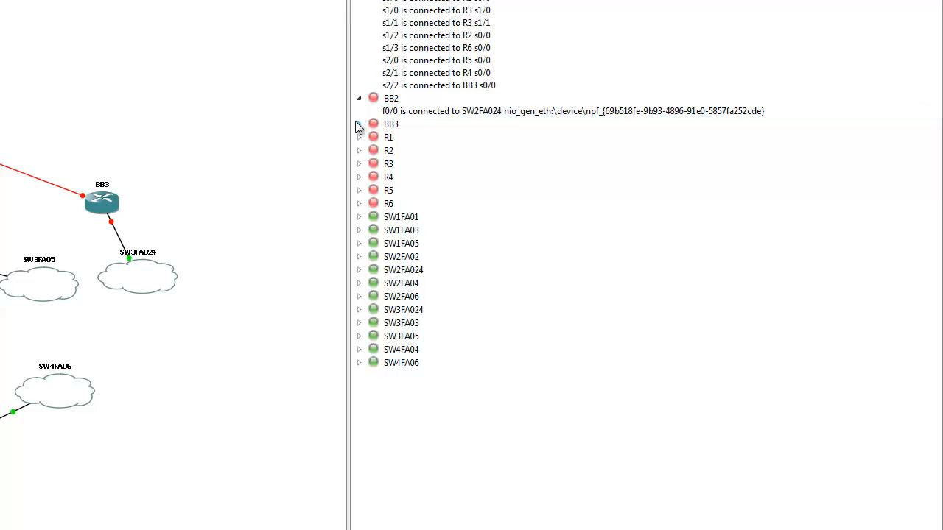
pyautogui.click(360, 98)
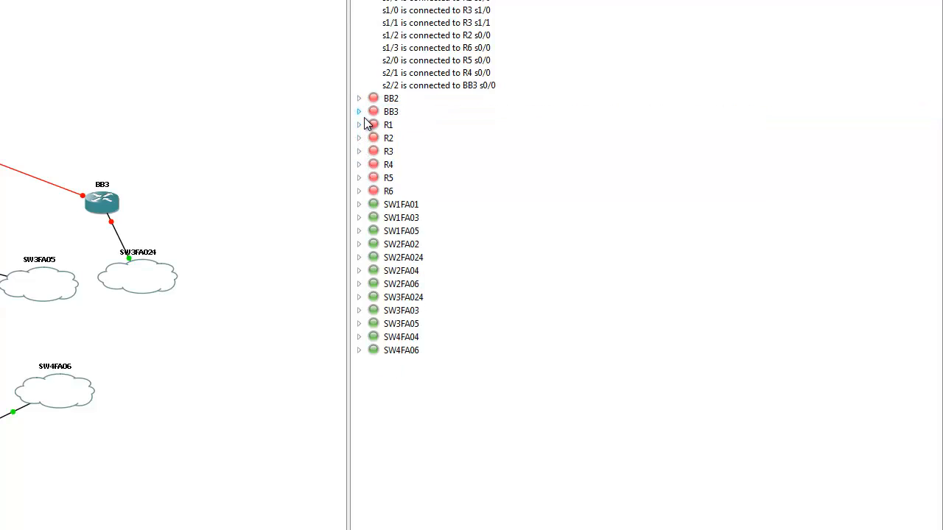
pyautogui.click(360, 125)
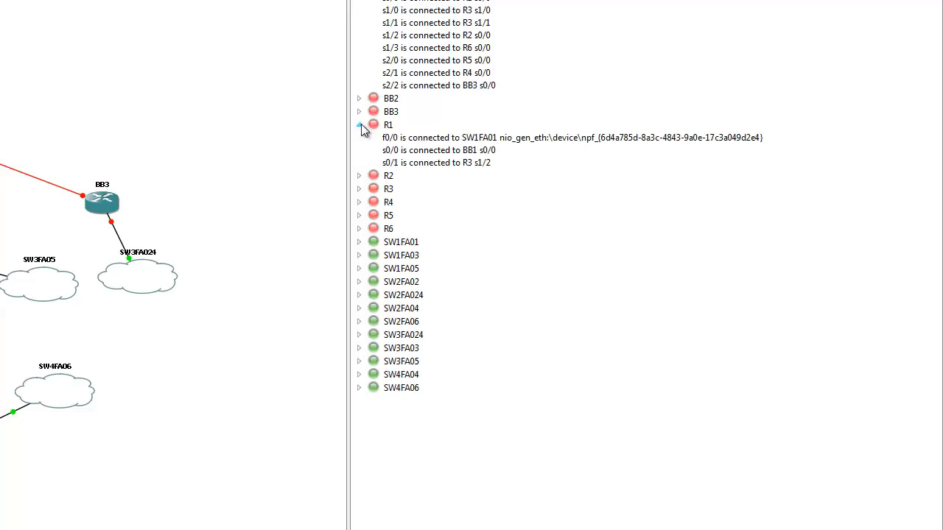
pyautogui.click(359, 176)
pyautogui.click(359, 226)
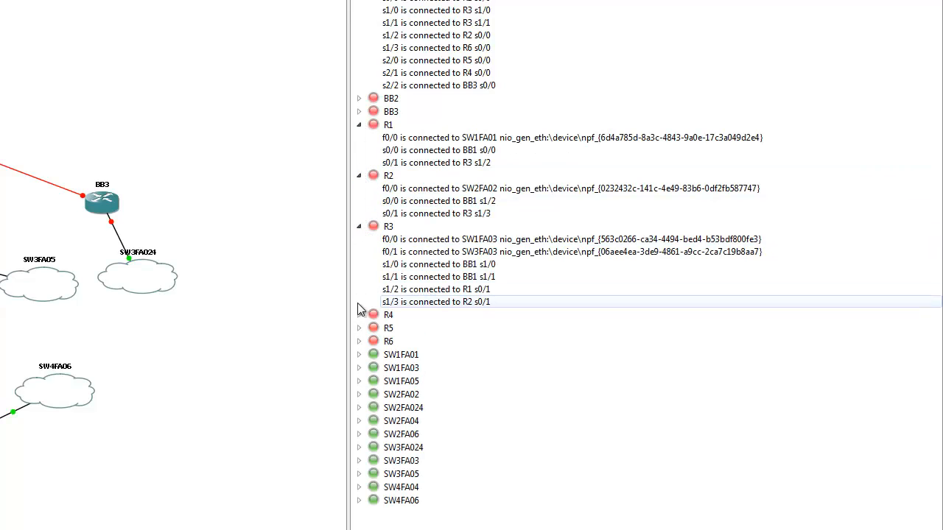
pyautogui.click(358, 315)
pyautogui.click(359, 392)
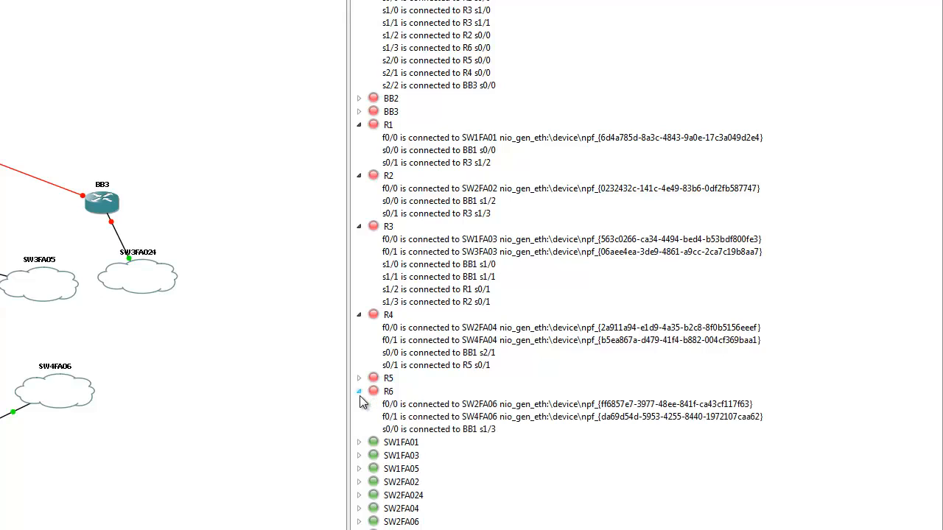
pyautogui.click(359, 378)
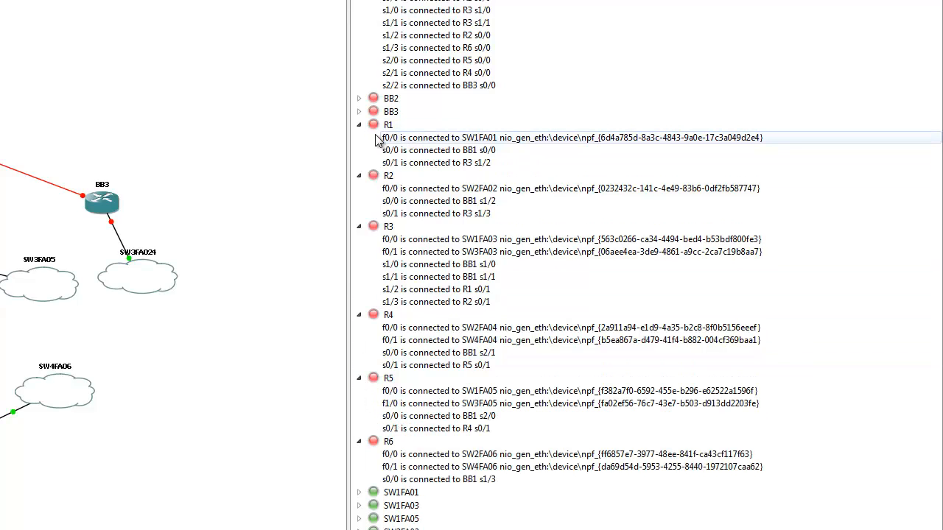
pyautogui.click(359, 111)
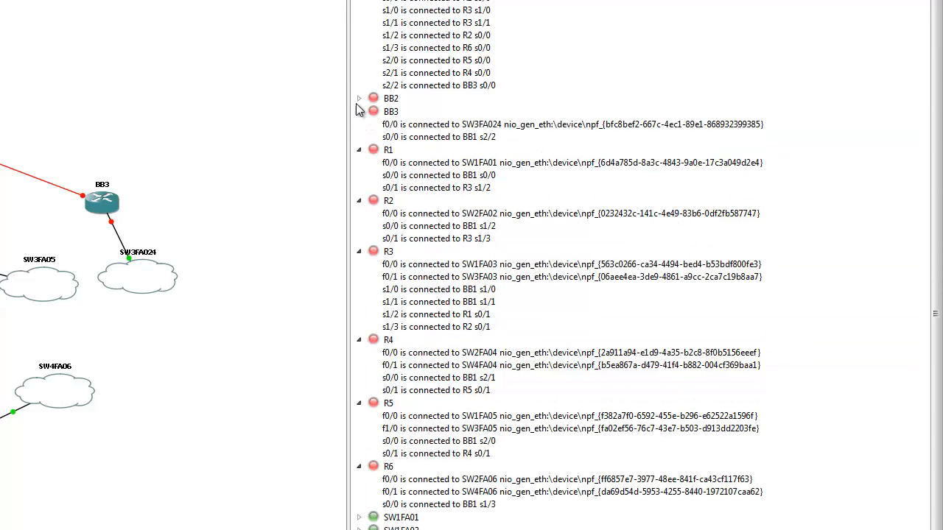
pyautogui.click(359, 98)
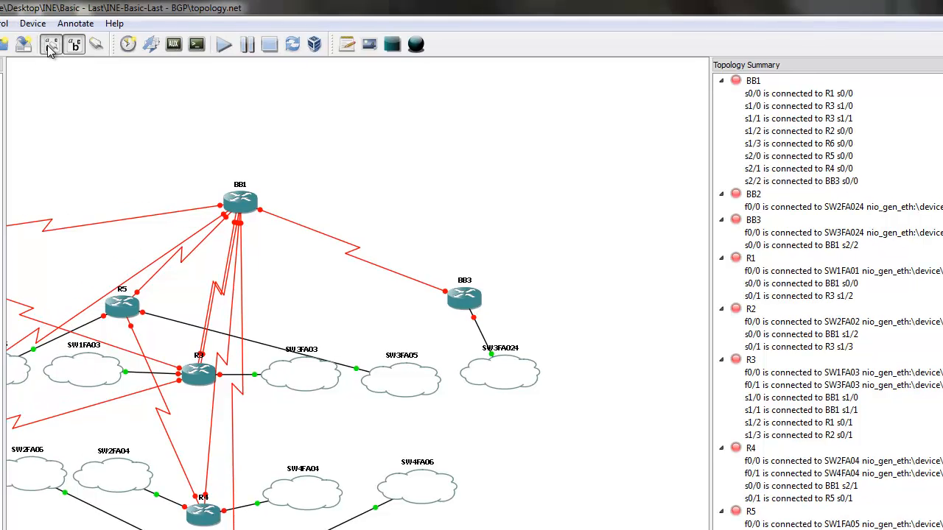
# - Examine which switch-port cloud and network adapter each router's FastEthernet interfaces connect to in the topology summary
pyautogui.click(50, 49)
pyautogui.click(50, 50)
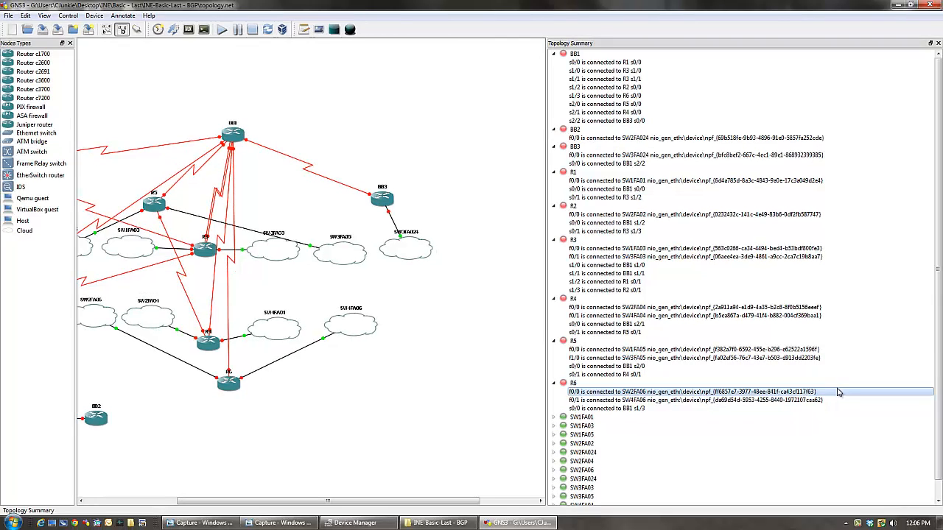
pyautogui.click(838, 392)
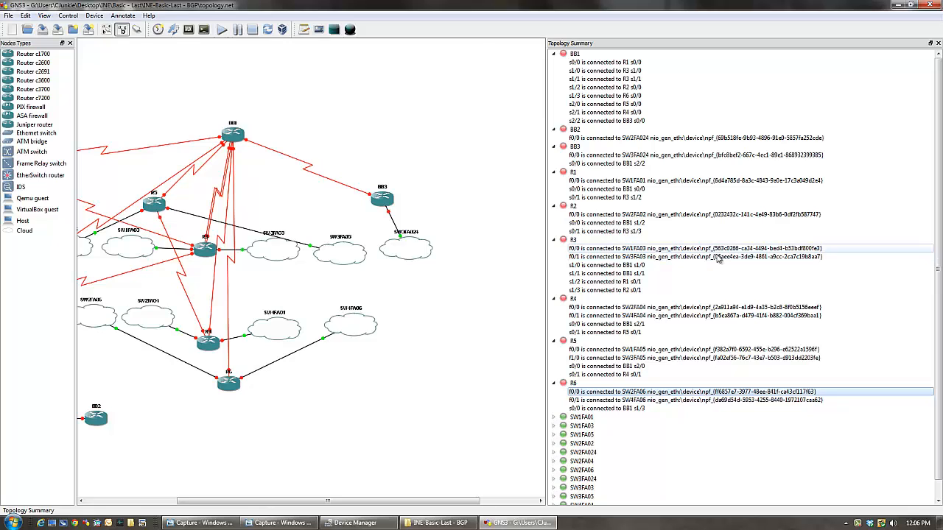
pyautogui.click(722, 137)
pyautogui.click(721, 155)
pyautogui.click(721, 182)
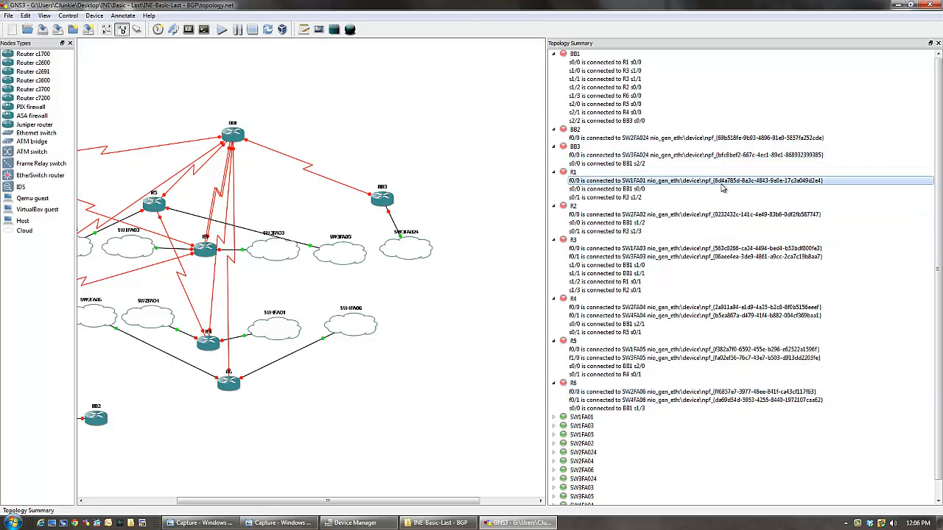
pyautogui.click(720, 215)
pyautogui.click(721, 249)
pyautogui.click(719, 265)
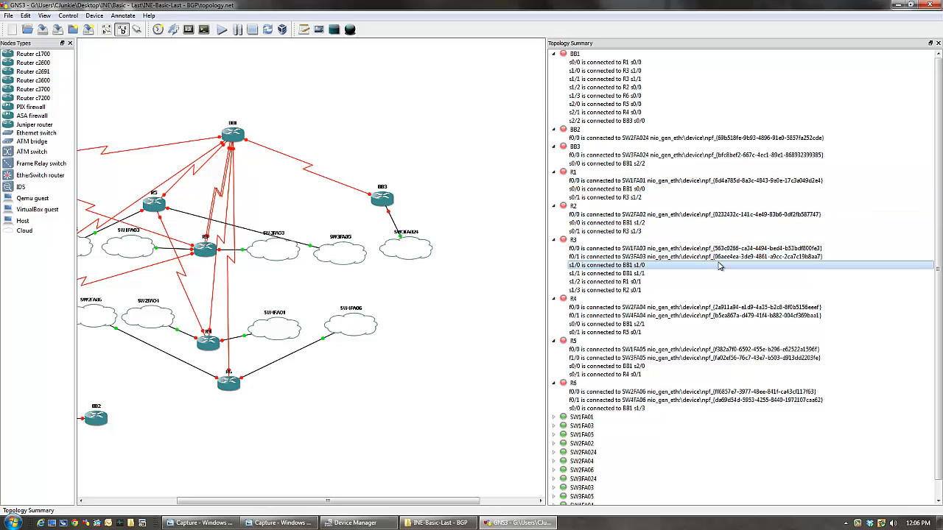
pyautogui.click(719, 258)
pyautogui.click(721, 307)
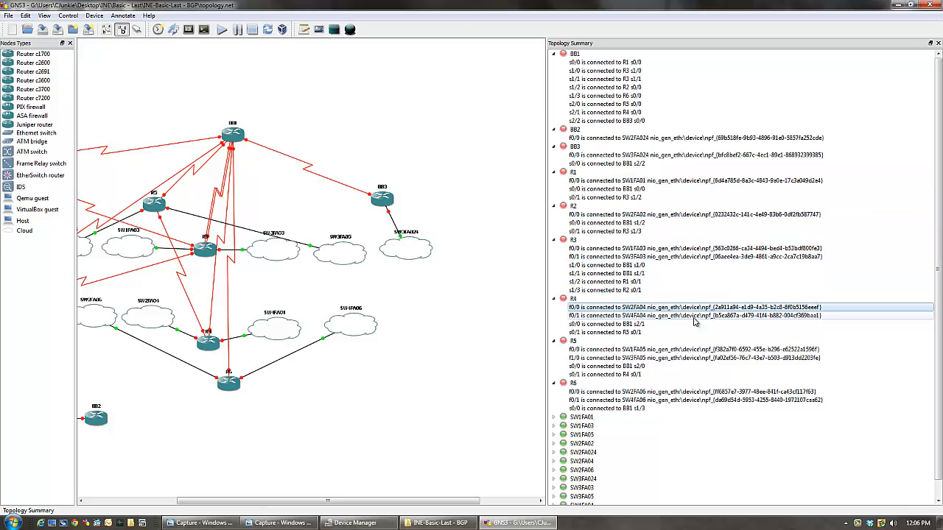
pyautogui.click(694, 317)
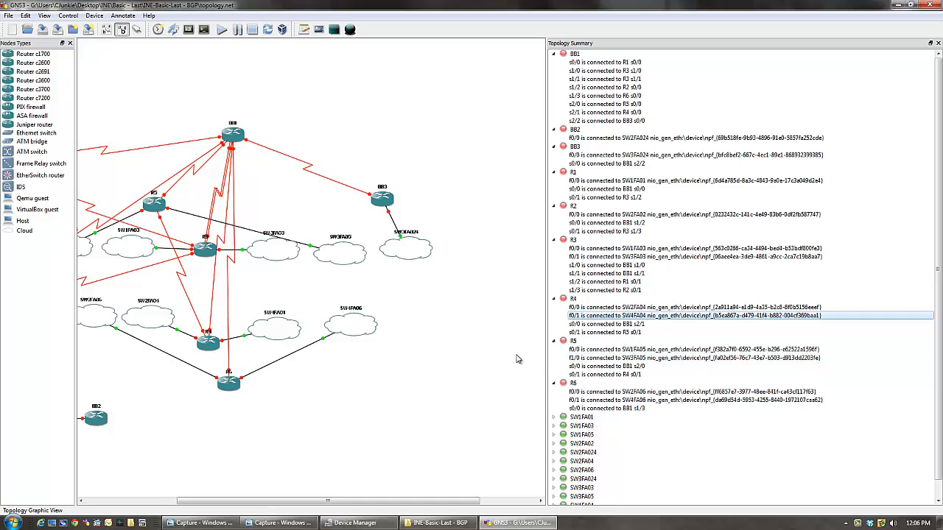
pyautogui.click(856, 426)
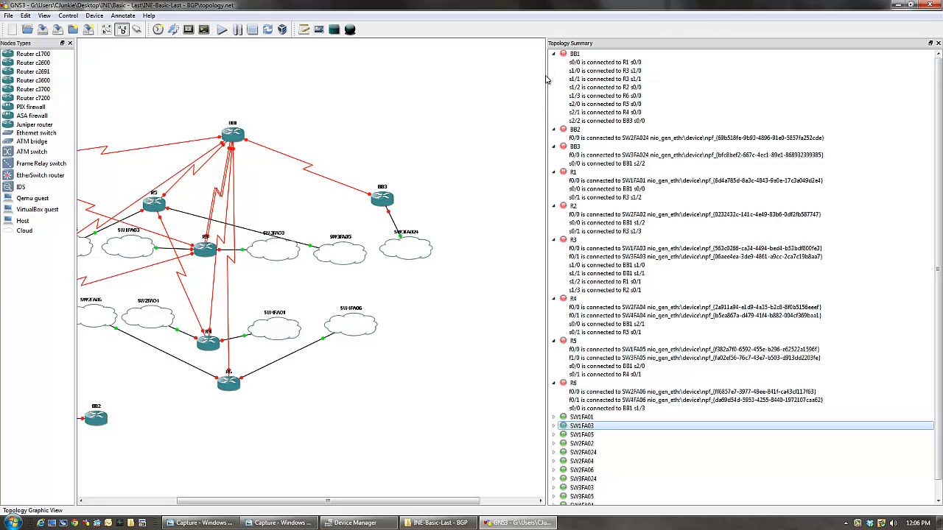
# - Narrow the topology summary and collapse the connection lists of all BB and R routers
pyautogui.moveTo(546, 73); pyautogui.dragTo(852, 73)
pyautogui.click(858, 54)
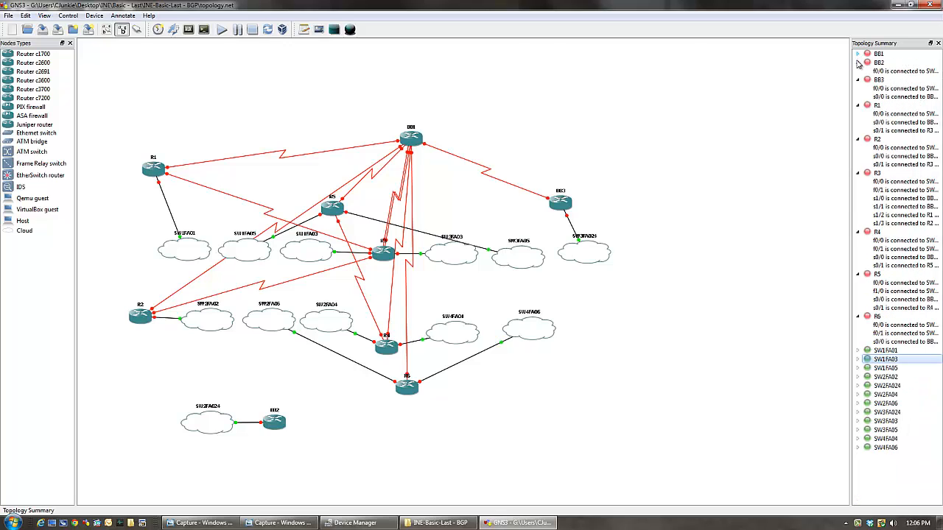
pyautogui.click(858, 62)
pyautogui.click(857, 71)
pyautogui.click(857, 80)
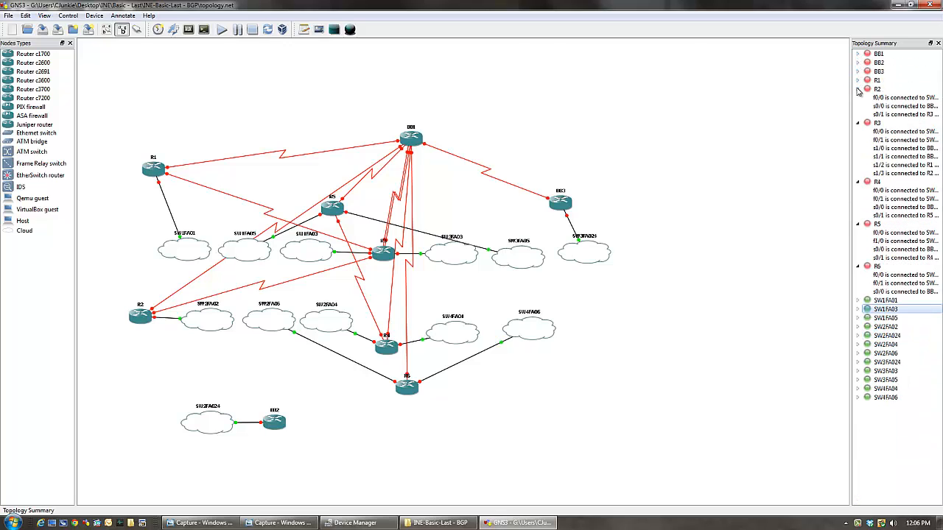
pyautogui.click(858, 90)
pyautogui.click(857, 98)
pyautogui.click(858, 107)
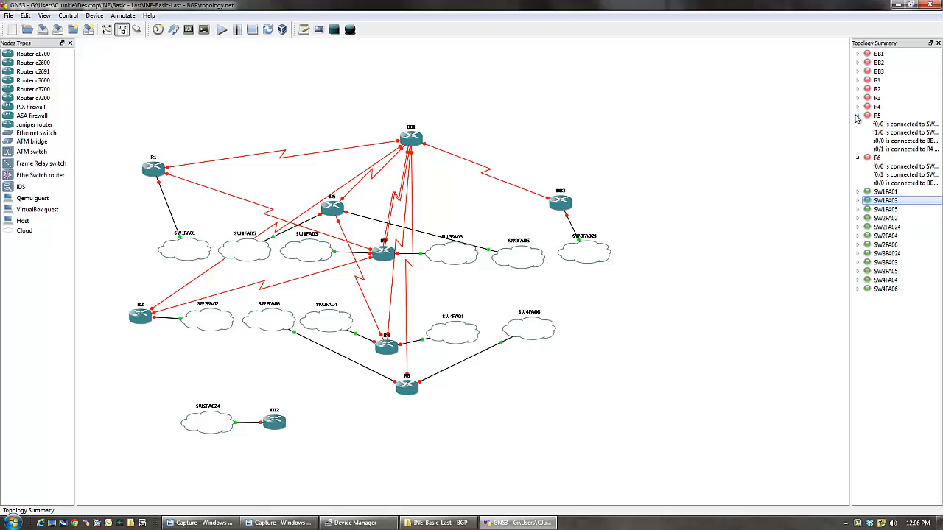
pyautogui.click(858, 116)
pyautogui.click(858, 125)
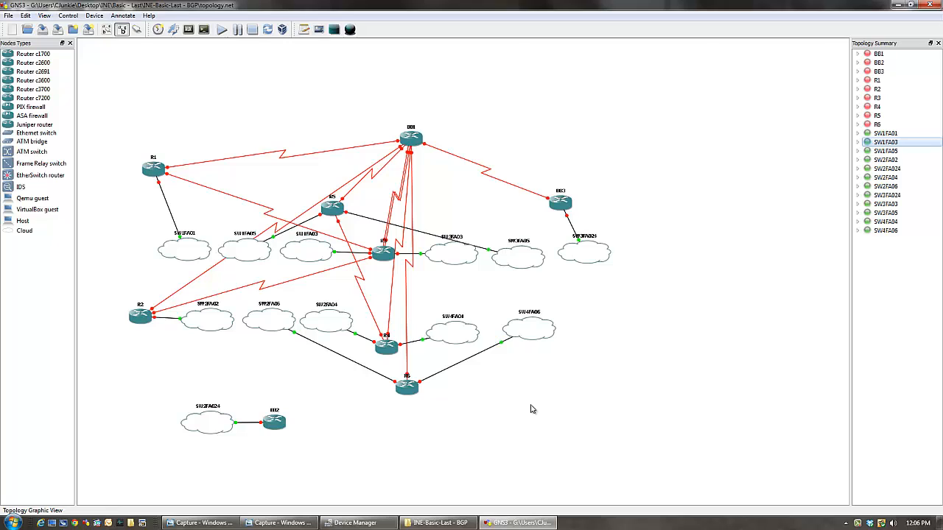
# - Close the BGP topology without saving it and close the INE-Basic-Last - BGP folder
pyautogui.click(930, 5)
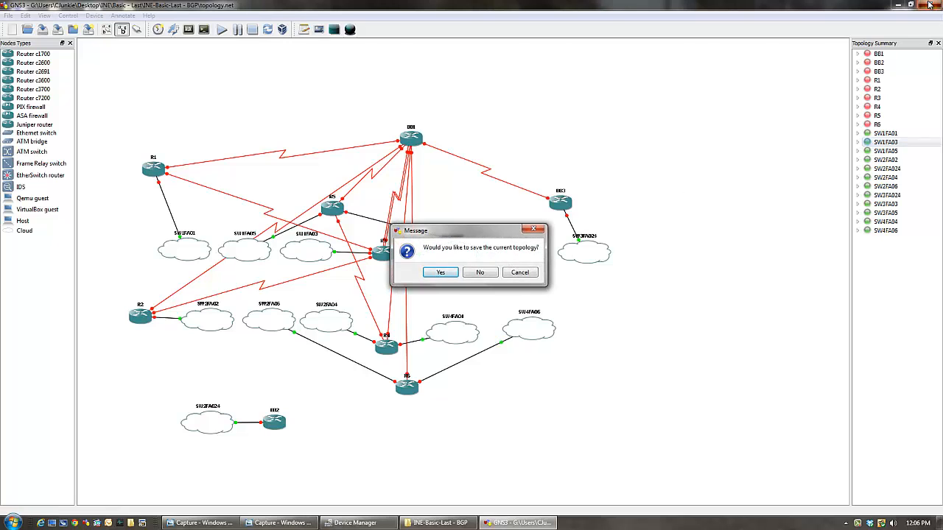
pyautogui.click(479, 274)
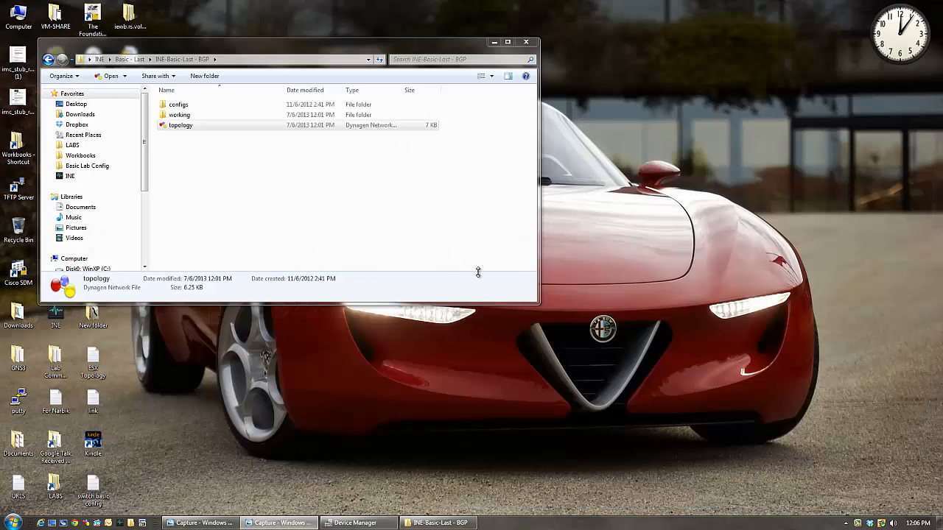
pyautogui.click(525, 41)
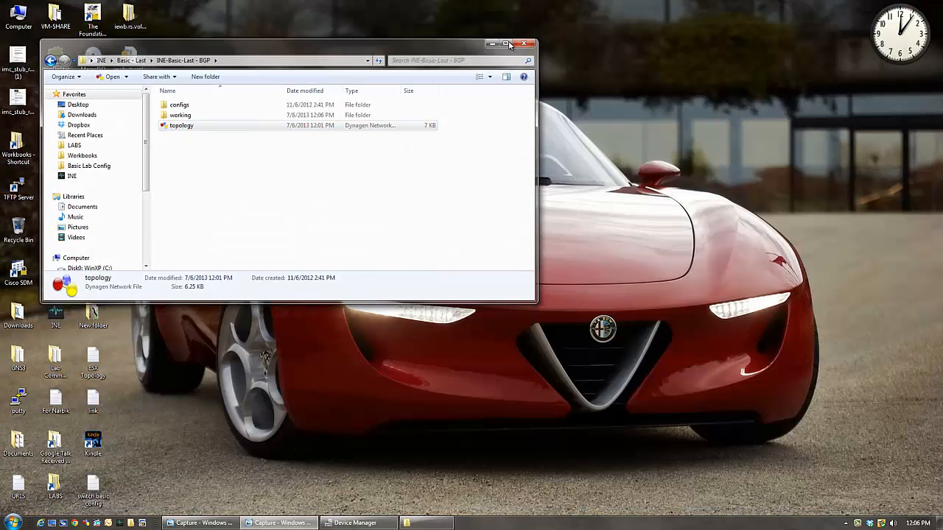
# - Open the test config topology from the desktop to check its nodes, and close it without saving
pyautogui.doubleClick(130, 185)
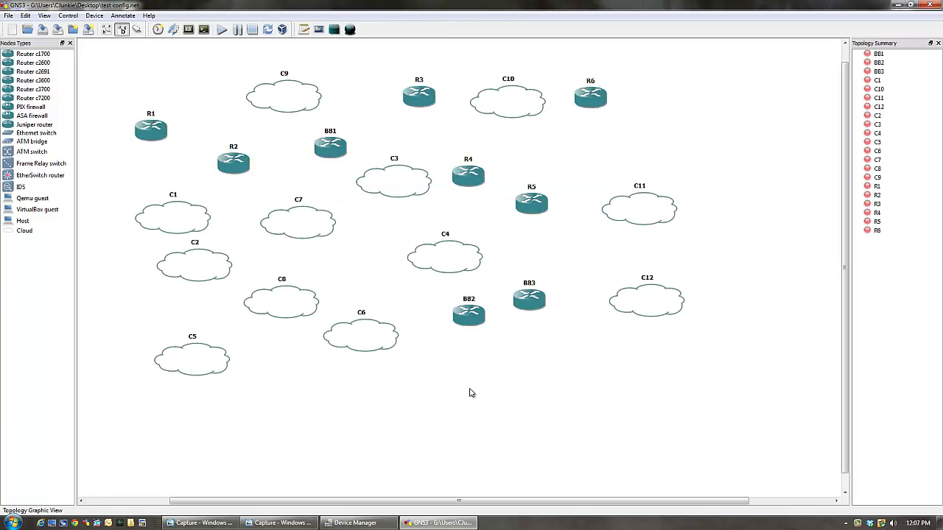
pyautogui.click(936, 3)
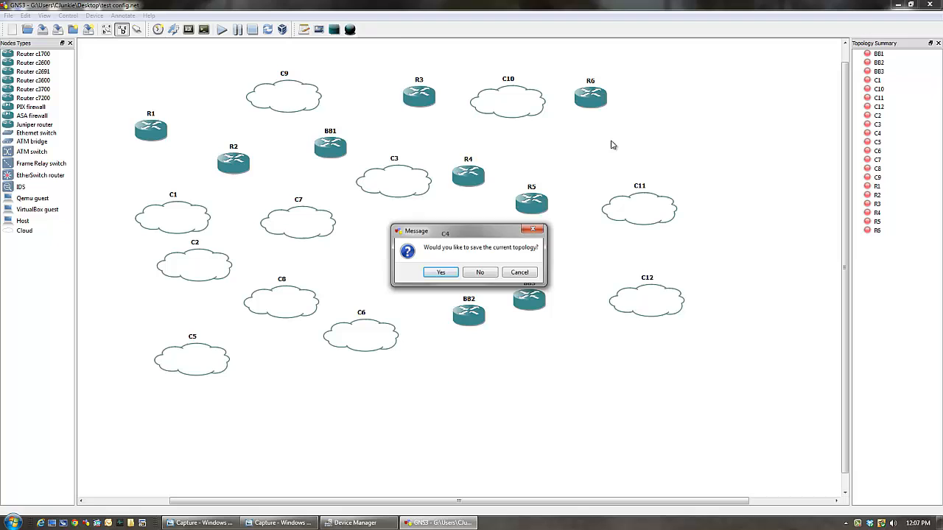
pyautogui.click(495, 273)
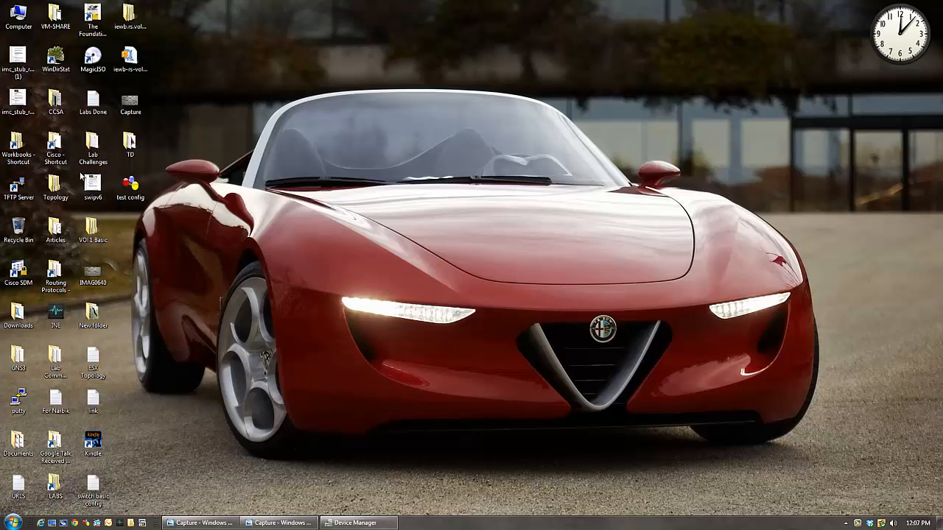
# - Open the topology file from the INE-Basic-Last - BGP folder under Basic - Last in the desktop's INE folder
pyautogui.doubleClick(53, 316)
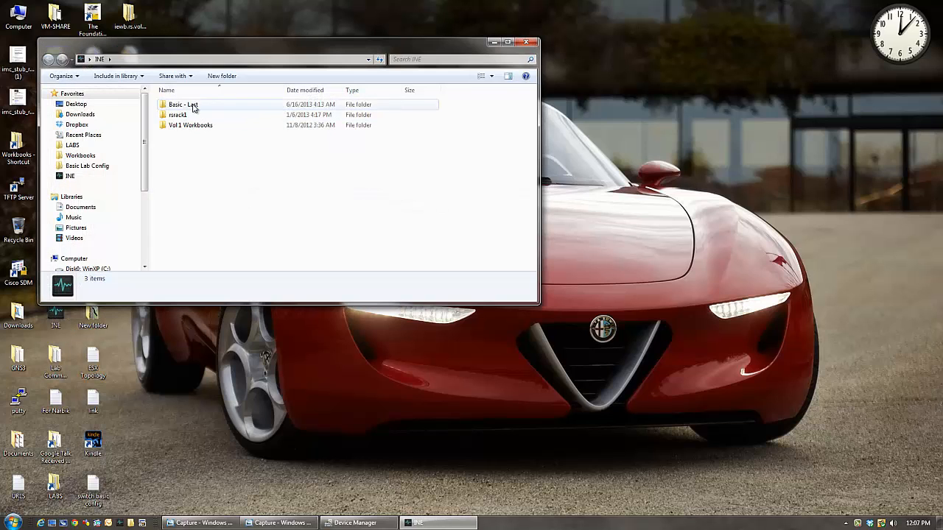
pyautogui.doubleClick(188, 105)
pyautogui.doubleClick(215, 126)
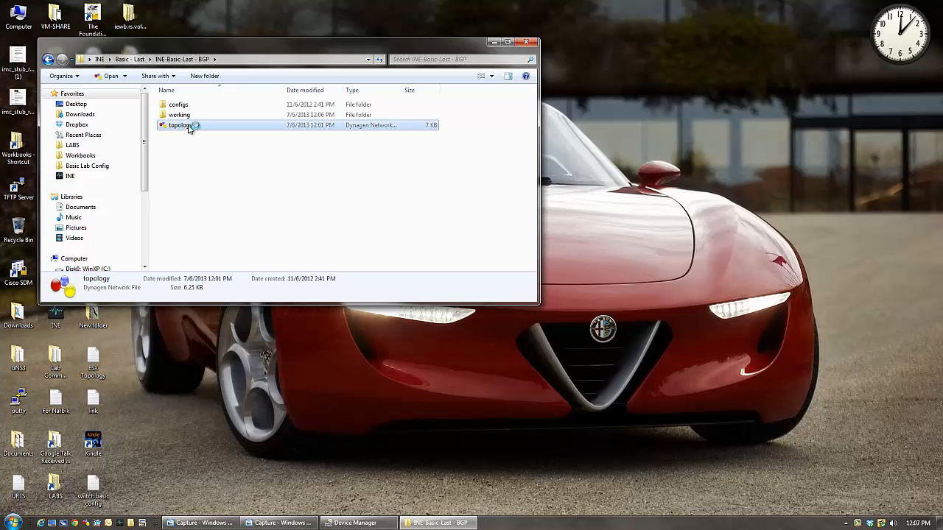
pyautogui.doubleClick(190, 127)
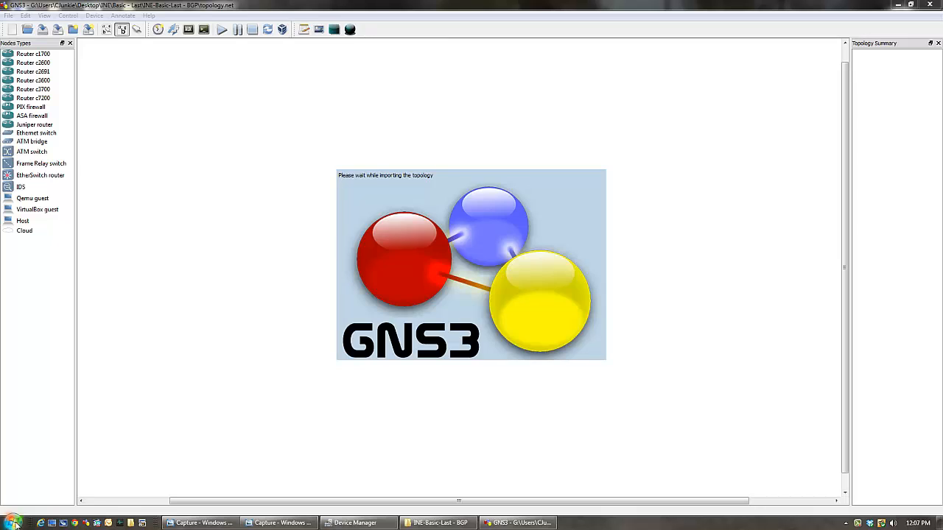
# - Capture the whole BGP topology, from R1 and BB1 down to BB2 and SW4FA06, as a rectangular snip with Snipping Tool
pyautogui.click(14, 525)
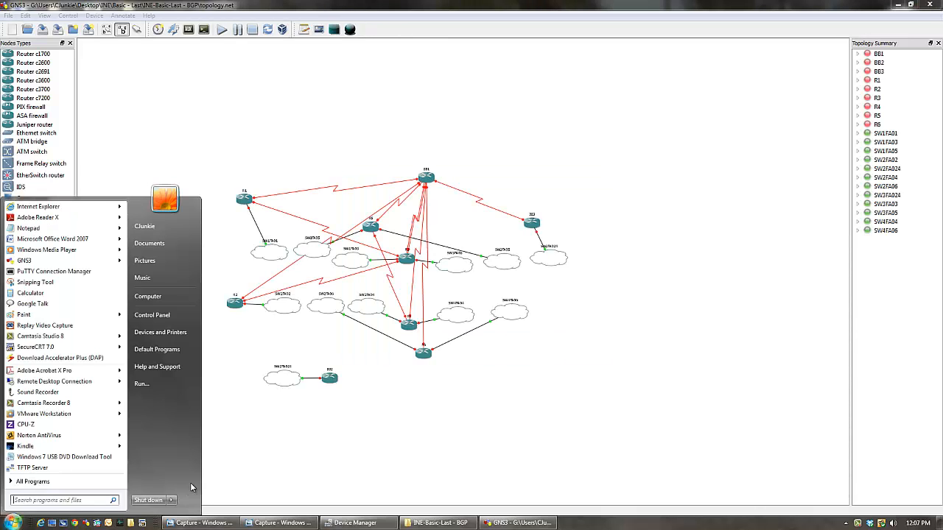
pyautogui.click(380, 434)
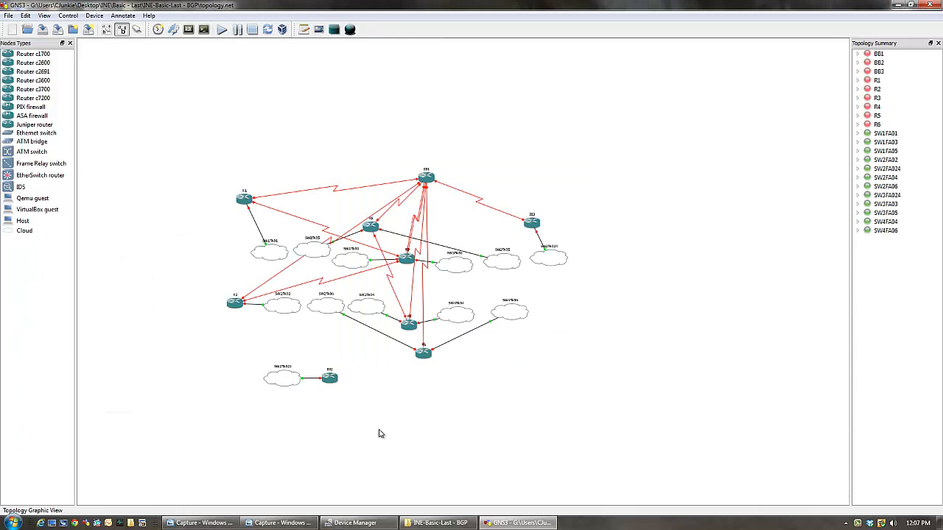
pyautogui.click(14, 524)
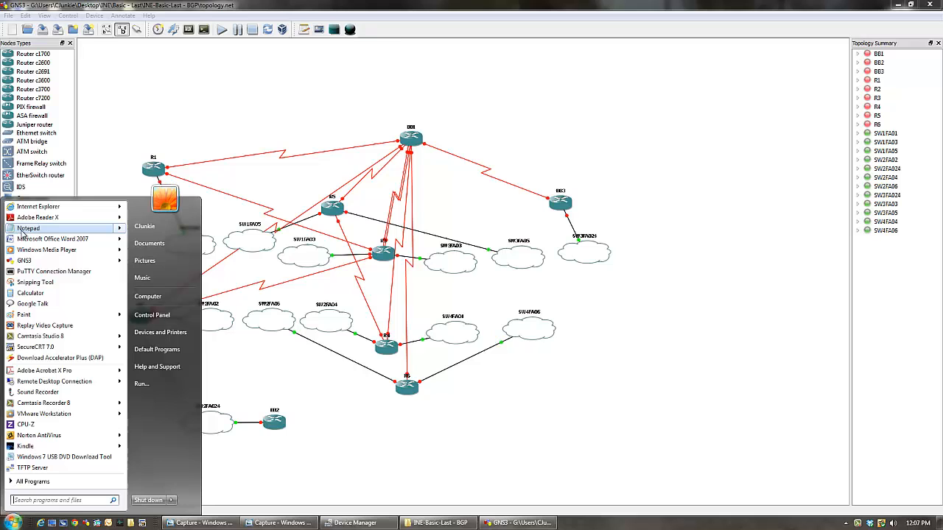
pyautogui.click(29, 283)
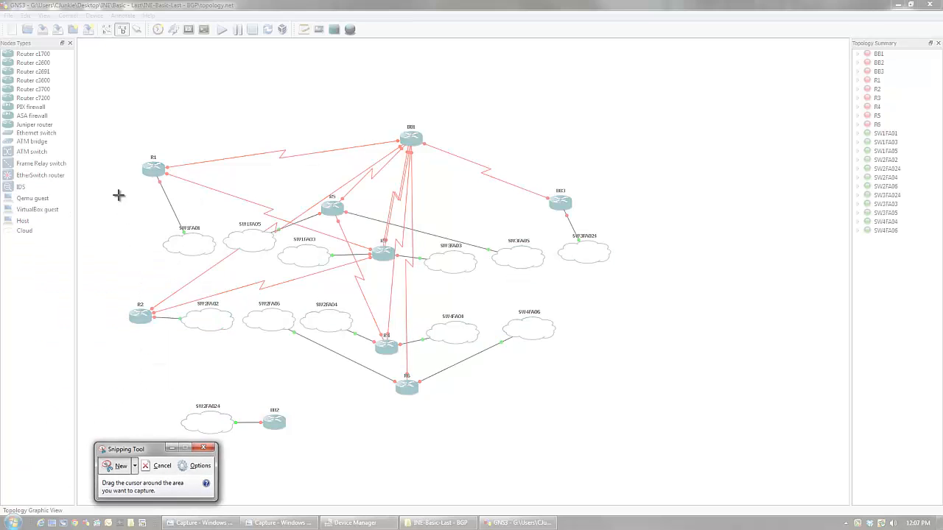
pyautogui.moveTo(95, 71); pyautogui.dragTo(644, 445)
# - Close the BGP topology without saving it, and close the INE-Basic-Last - BGP folder, keeping the snip open
pyautogui.click(934, 5)
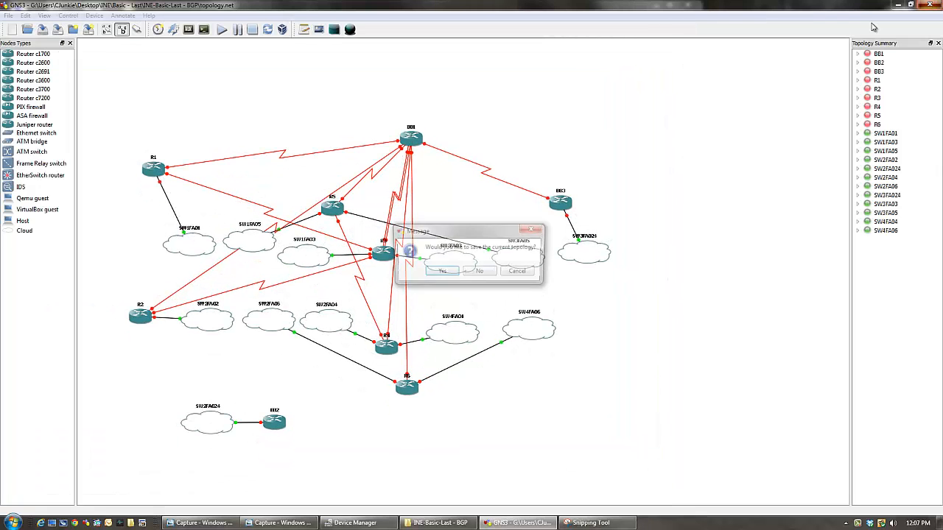
pyautogui.click(483, 273)
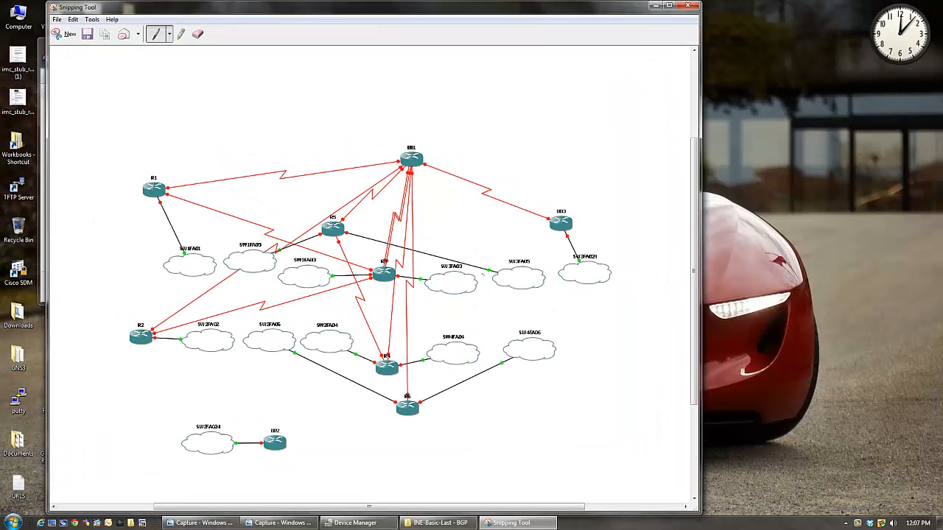
pyautogui.moveTo(478, 15); pyautogui.dragTo(664, 105)
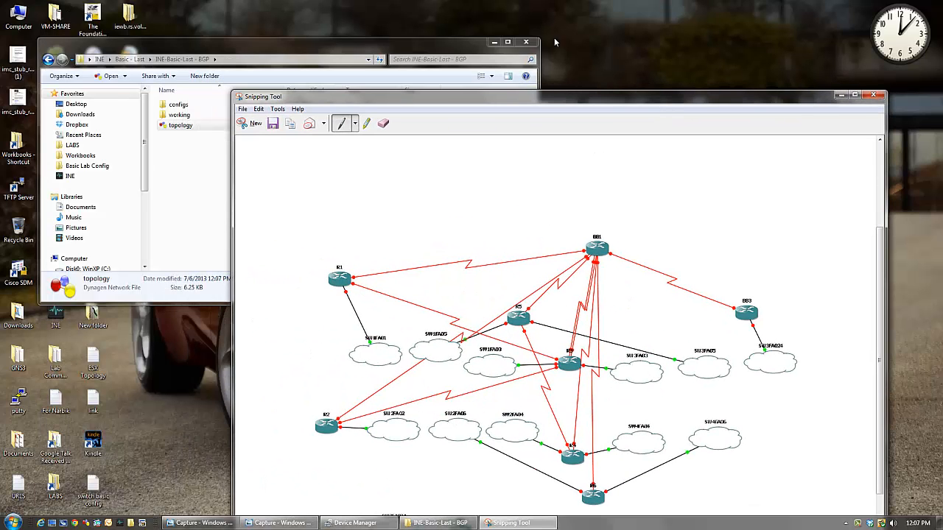
pyautogui.click(526, 42)
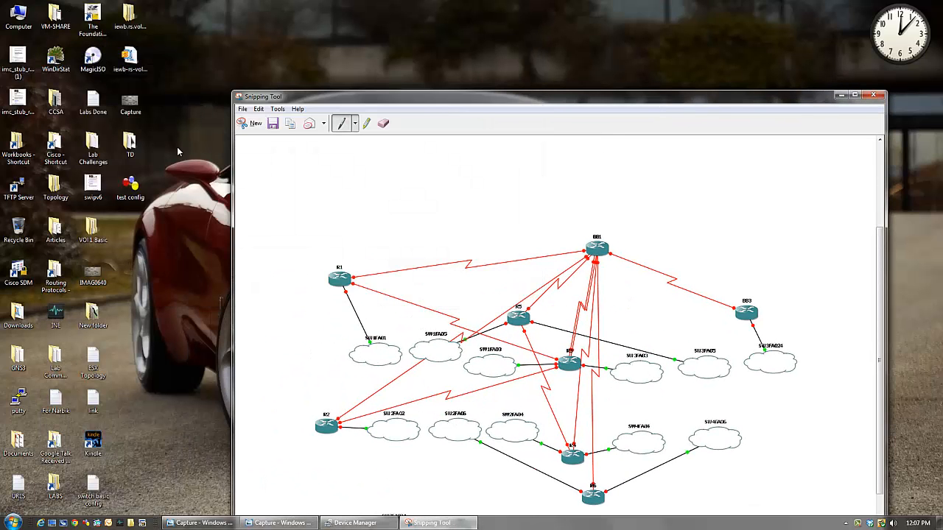
# - Open the test config topology from the desktop in a smaller window beside the snip and widen its canvas so all nodes fit
pyautogui.doubleClick(131, 188)
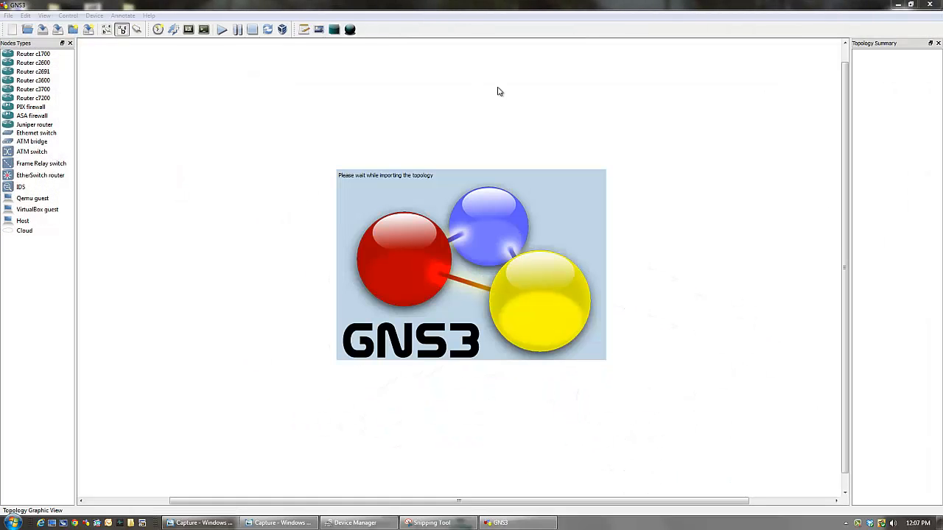
pyautogui.doubleClick(467, 4)
pyautogui.moveTo(358, 16); pyautogui.dragTo(871, 24)
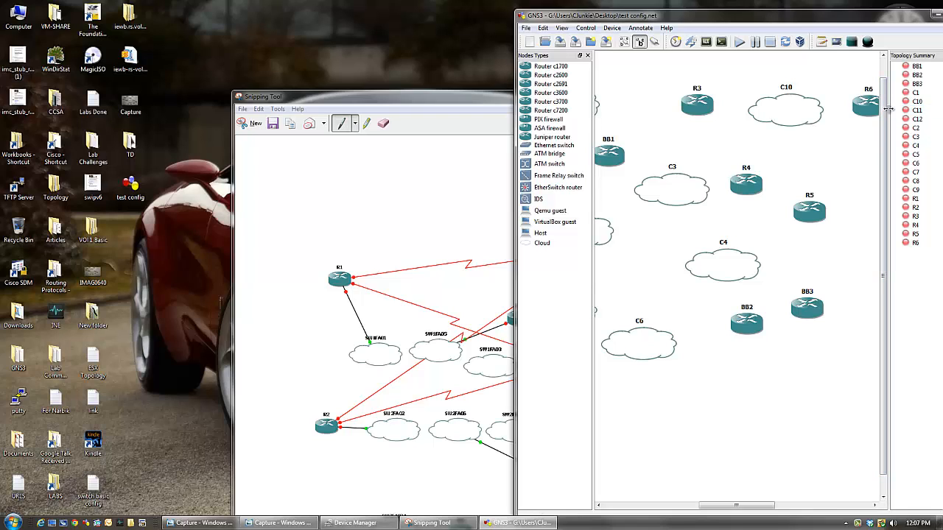
pyautogui.moveTo(888, 114); pyautogui.dragTo(928, 113)
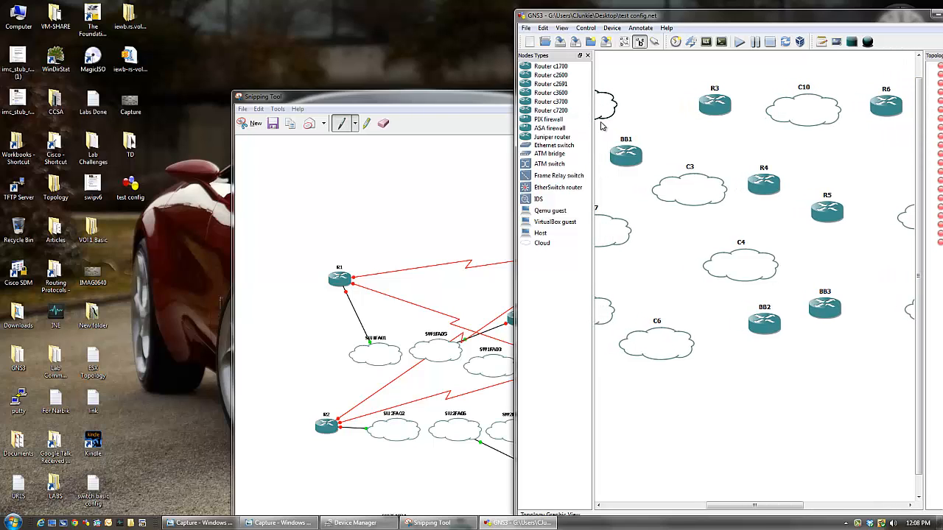
pyautogui.scroll(-5, 657, 111)
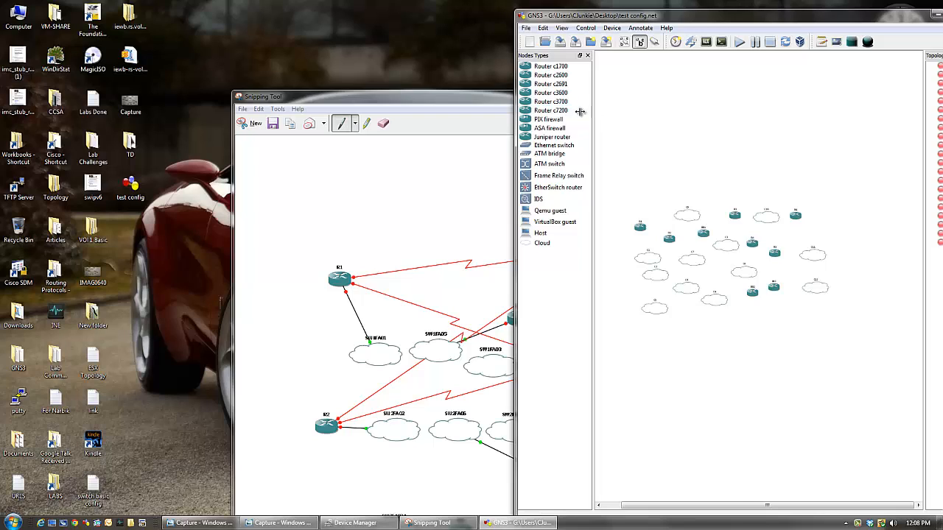
pyautogui.moveTo(579, 111); pyautogui.dragTo(560, 112)
pyautogui.scroll(4, 682, 361)
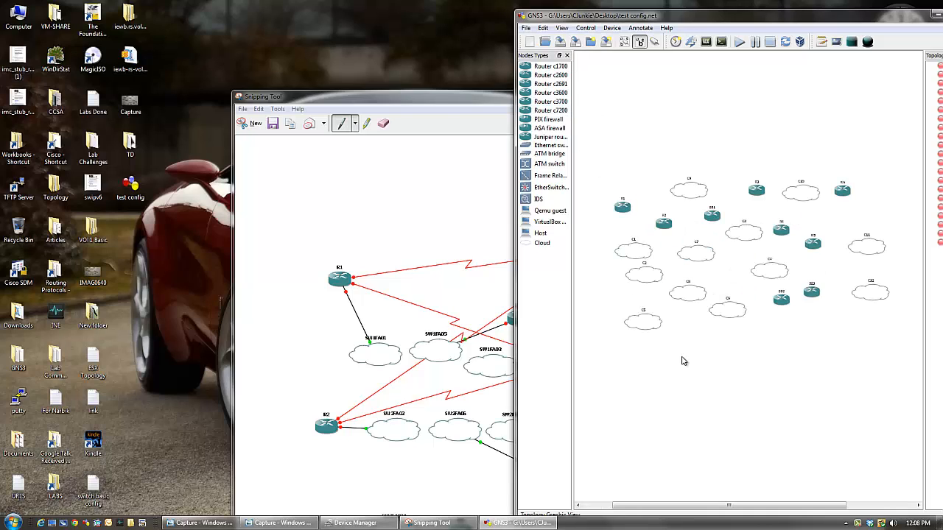
pyautogui.scroll(-2, 683, 361)
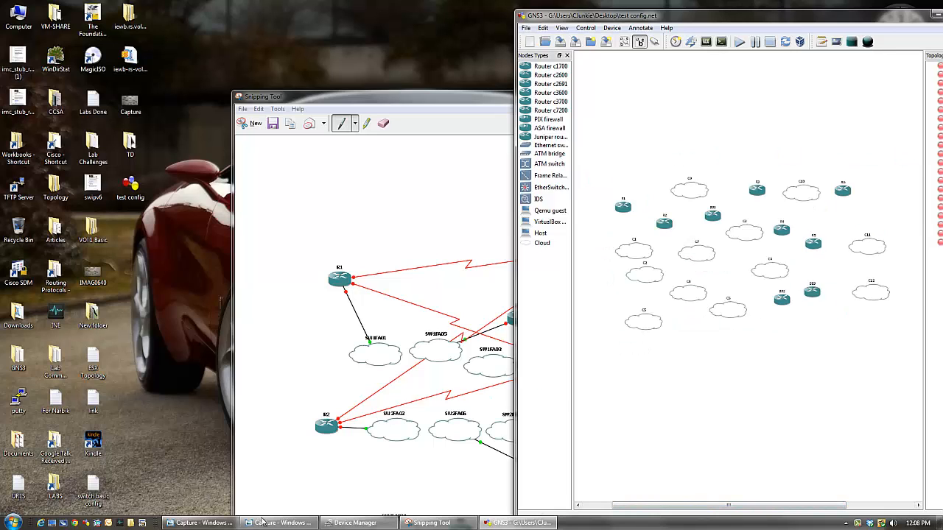
# - Arrange the topology snip on one half of the screen and the Capture lab diagram photo on the other half
pyautogui.click(288, 523)
pyautogui.press('super+Left')
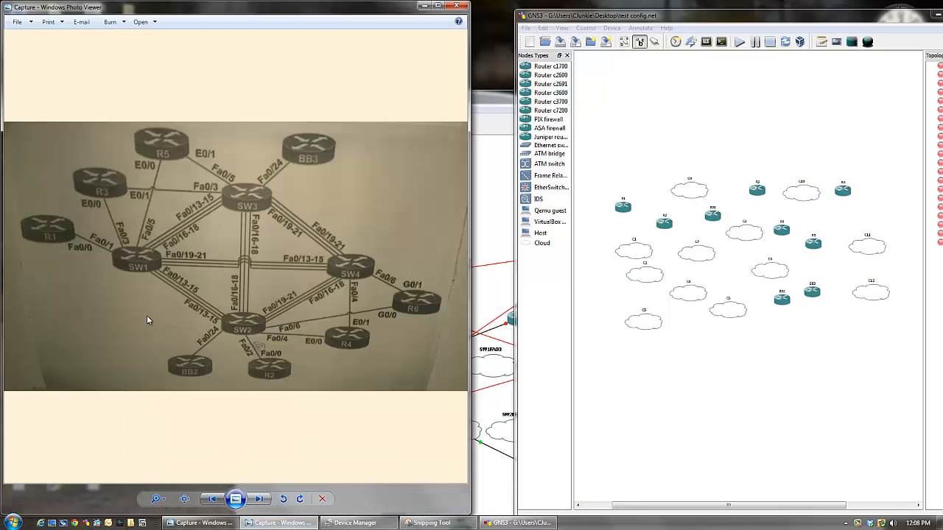
pyautogui.click(441, 524)
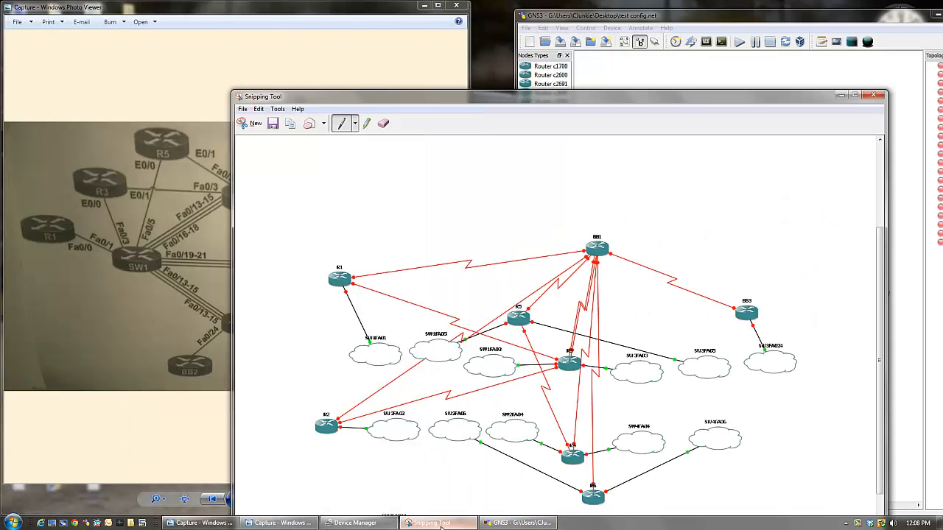
pyautogui.press('super+Left')
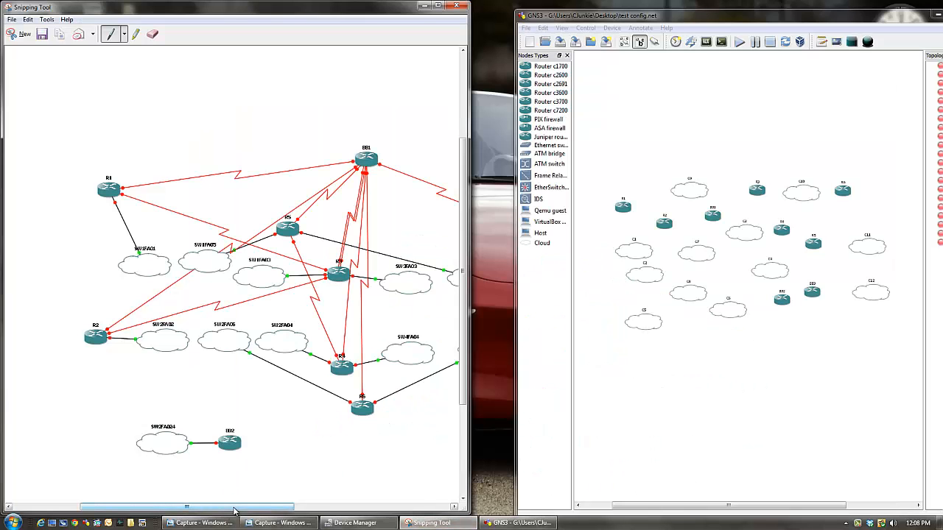
pyautogui.moveTo(235, 508); pyautogui.dragTo(268, 511)
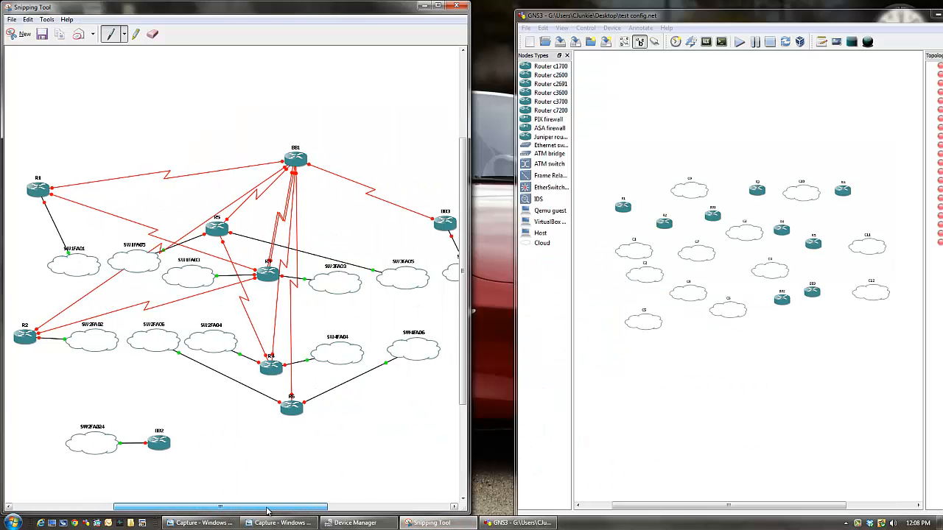
pyautogui.click(199, 523)
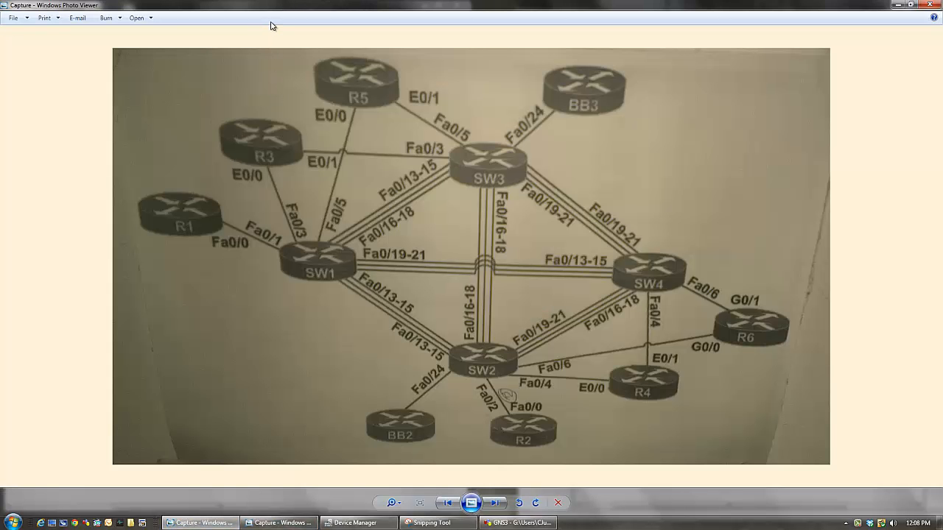
pyautogui.press('super+Right')
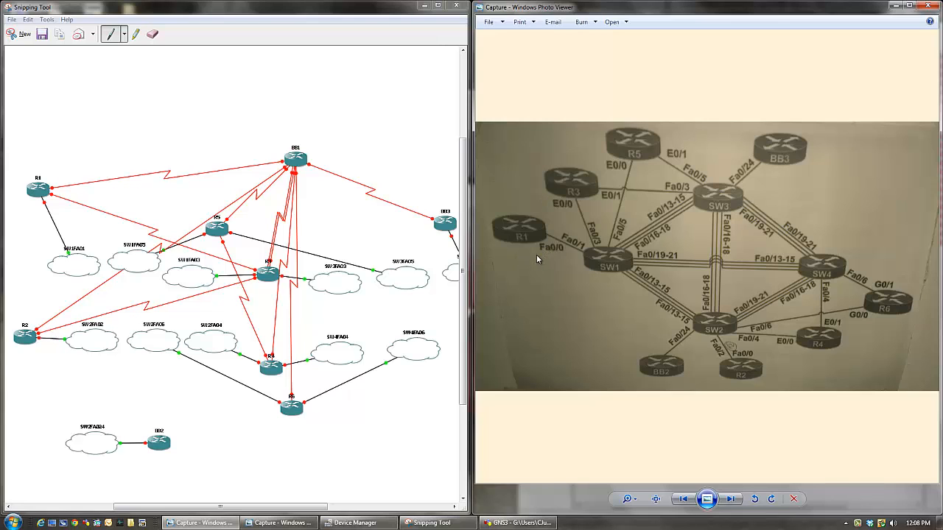
# - Open the Capture lab diagram photo in Paint and fit the Paint window beside the topology snip
pyautogui.rightClick(563, 255)
pyautogui.moveTo(579, 267)
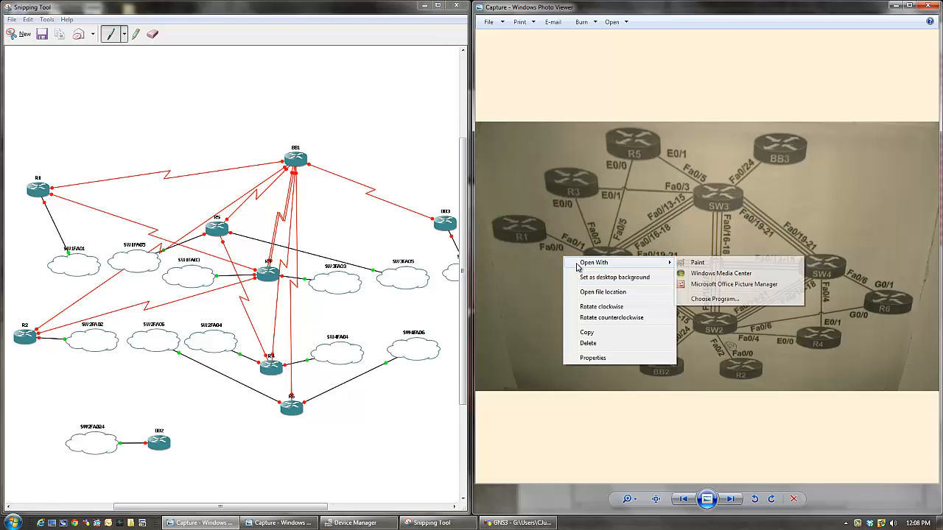
pyautogui.click(699, 263)
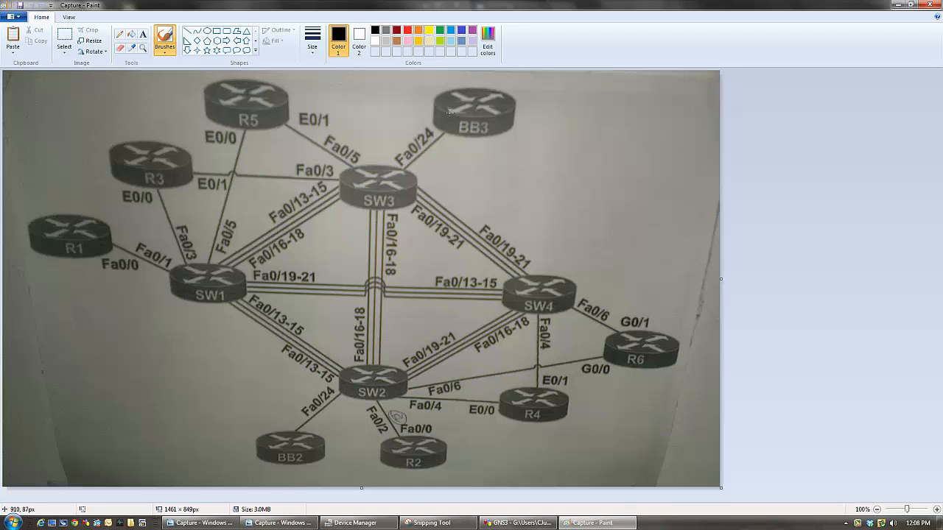
pyautogui.press('super+Right')
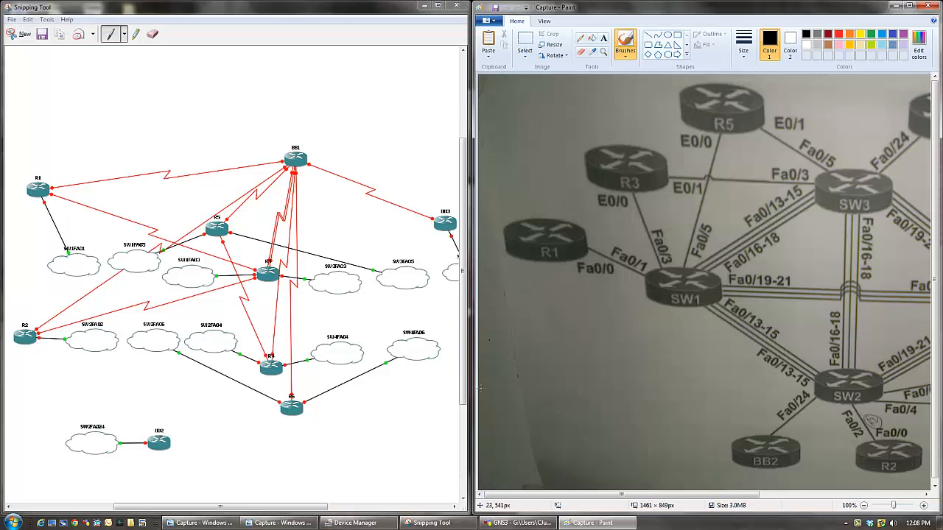
pyautogui.moveTo(553, 496); pyautogui.dragTo(607, 497)
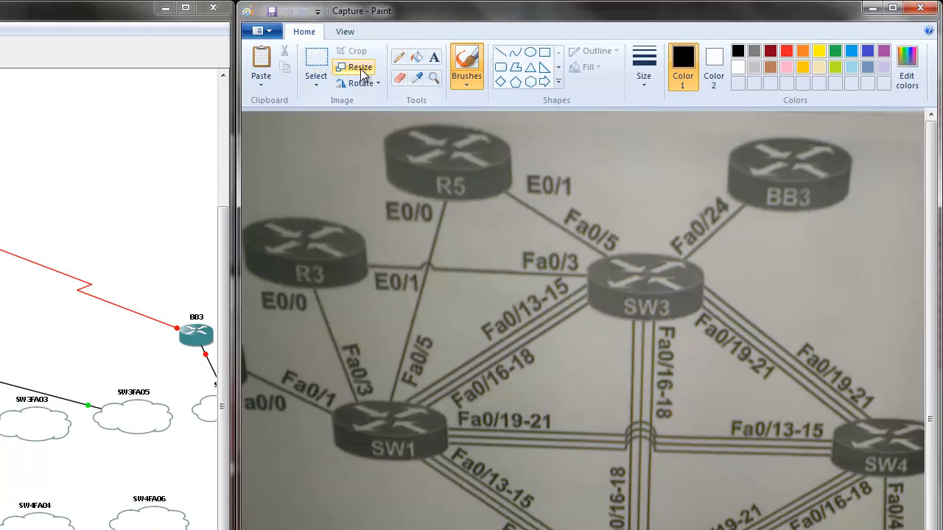
# - Resize the lab diagram image to 65 percent horizontally and vertically with the aspect ratio maintained
pyautogui.click(360, 68)
pyautogui.doubleClick(420, 145)
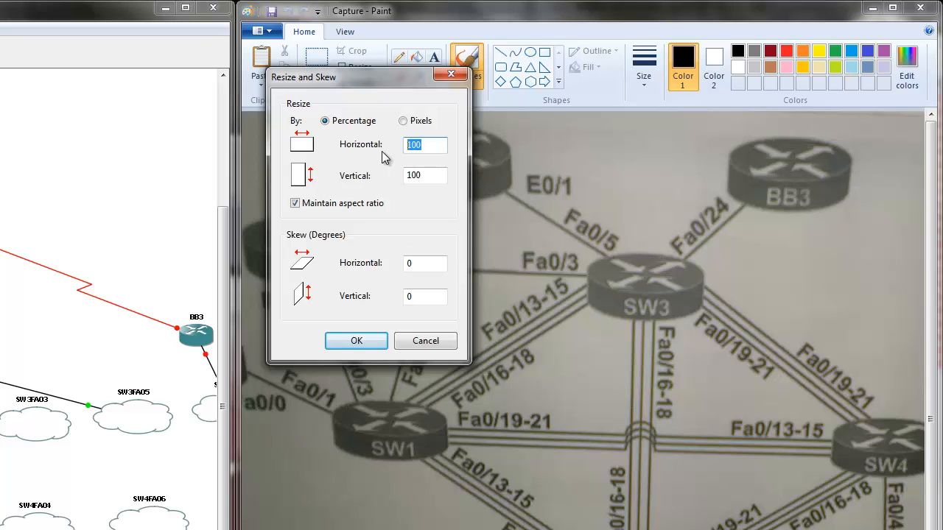
pyautogui.write('65')
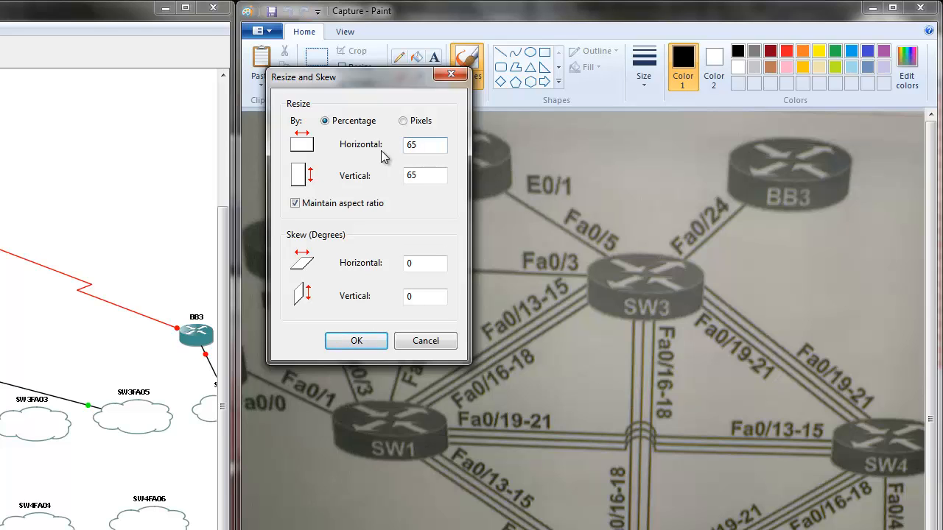
pyautogui.click(357, 344)
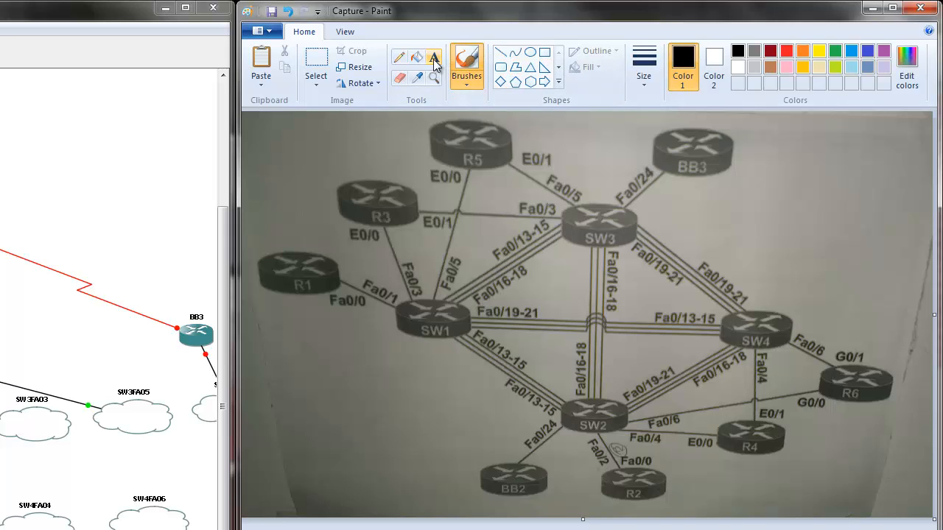
# - Circle the labels R1 Fa0/0, R3 E0/0, R5 E0/0, R6 G0/0, R4 E0/0 and R2 Fa0/0 with a thicker red Pencil
pyautogui.click(399, 59)
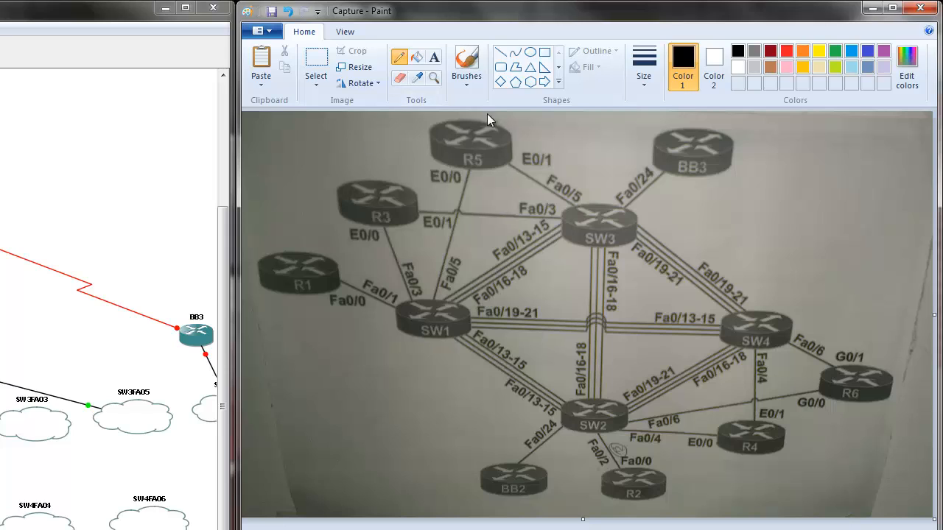
pyautogui.click(786, 51)
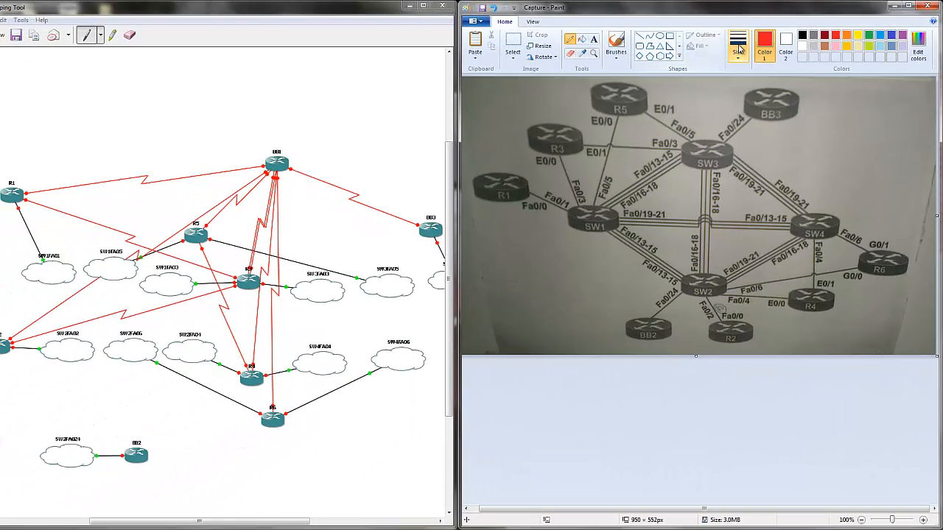
pyautogui.click(739, 48)
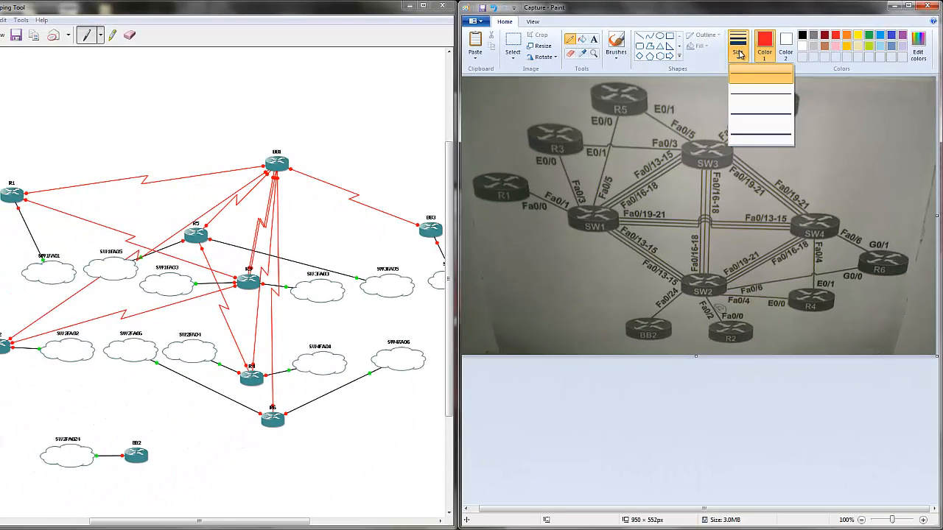
pyautogui.click(746, 123)
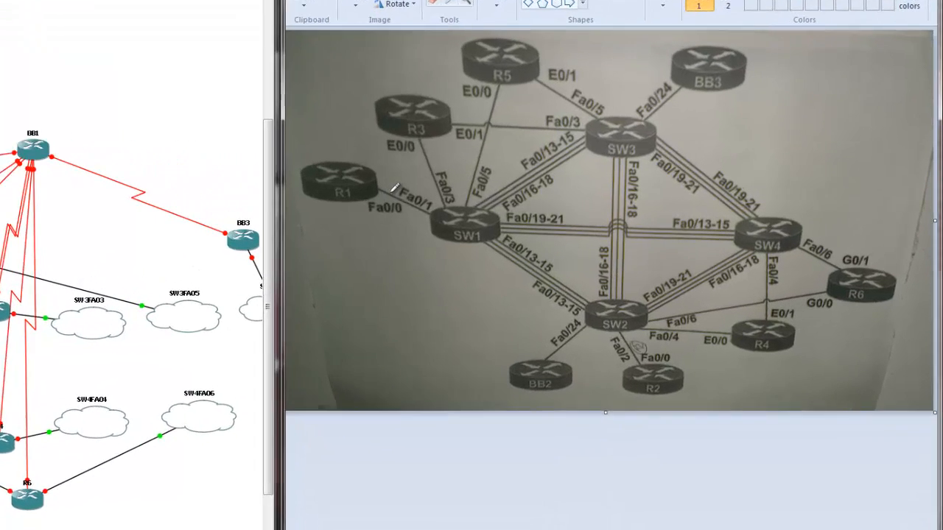
pyautogui.moveTo(538, 195); pyautogui.dragTo(516, 205)
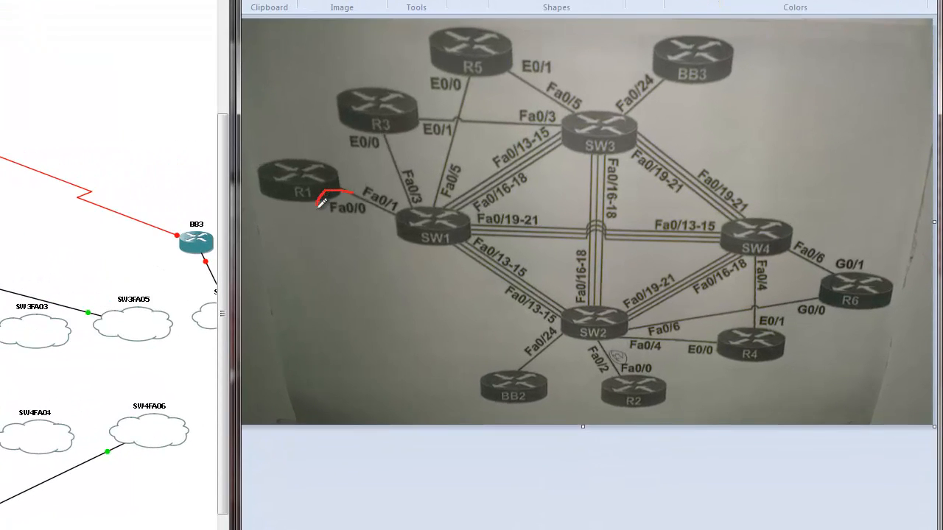
pyautogui.moveTo(318, 206)
pyautogui.mouseDown()
pyautogui.moveTo(373, 226)
pyautogui.moveTo(377, 194)
pyautogui.moveTo(352, 187)
pyautogui.mouseUp()
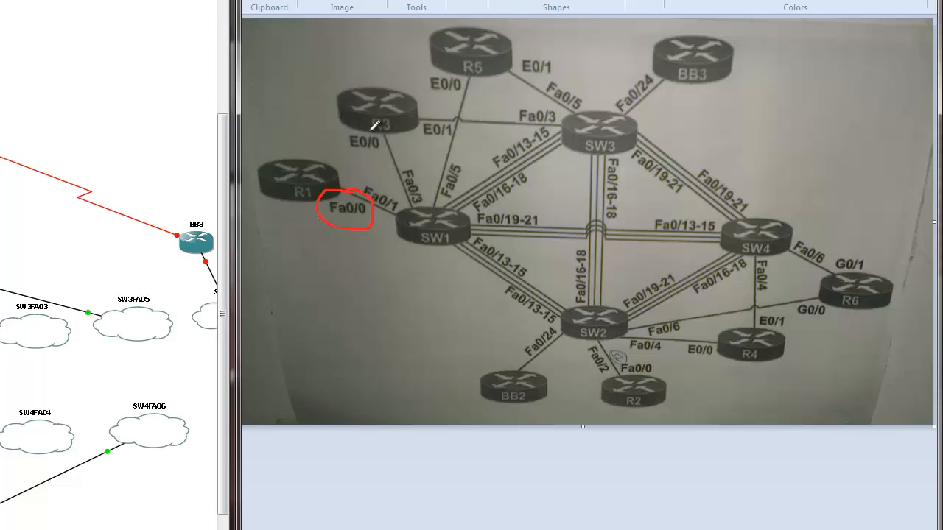
pyautogui.moveTo(347, 123)
pyautogui.mouseDown()
pyautogui.moveTo(379, 161)
pyautogui.moveTo(398, 135)
pyautogui.moveTo(383, 122)
pyautogui.moveTo(344, 140)
pyautogui.moveTo(361, 149)
pyautogui.mouseUp()
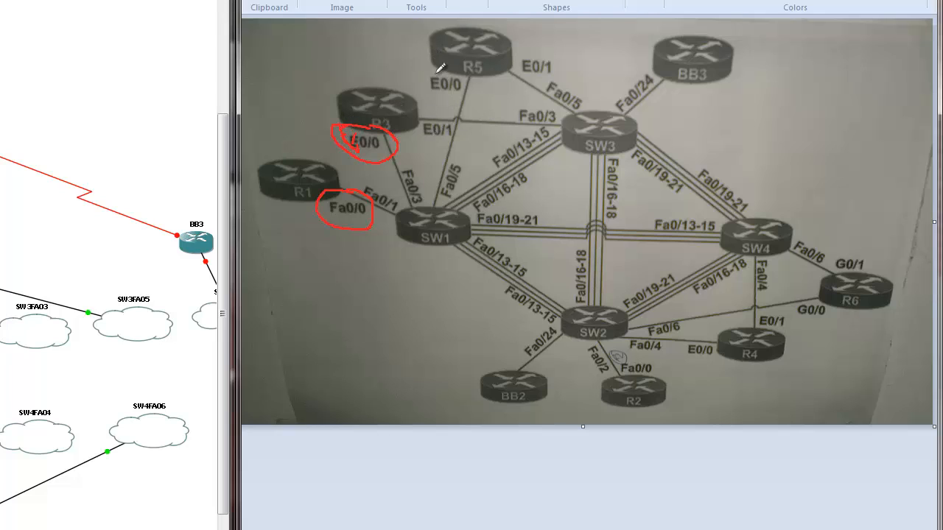
pyautogui.moveTo(426, 75)
pyautogui.mouseDown()
pyautogui.moveTo(479, 90)
pyautogui.moveTo(428, 73)
pyautogui.mouseUp()
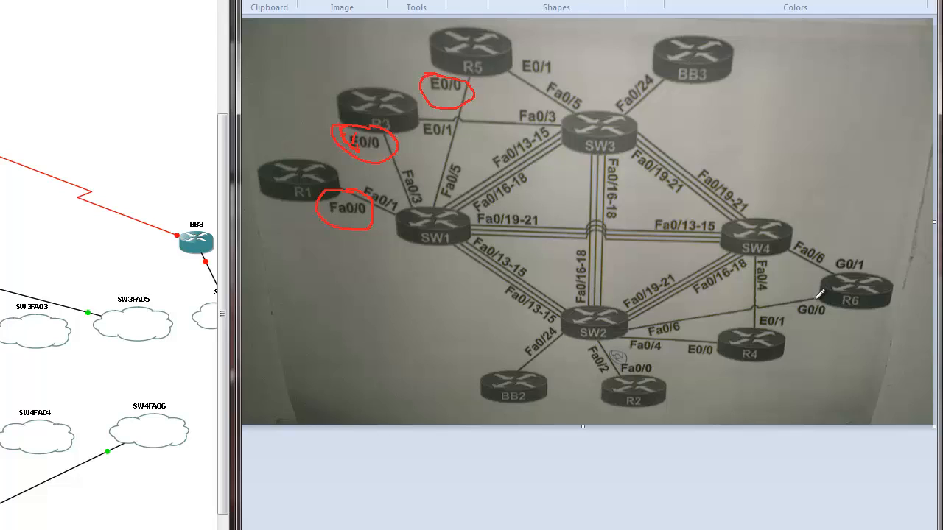
pyautogui.moveTo(819, 293)
pyautogui.mouseDown()
pyautogui.moveTo(796, 318)
pyautogui.moveTo(817, 295)
pyautogui.mouseUp()
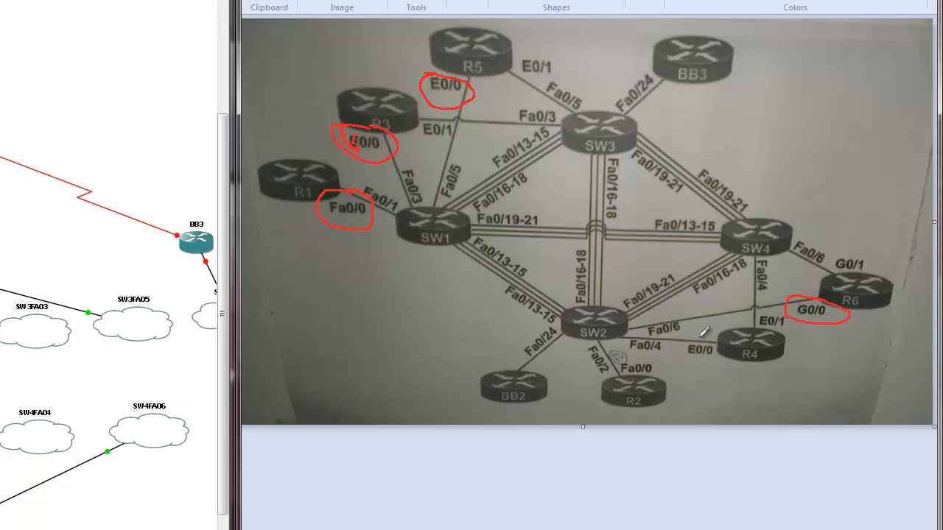
pyautogui.moveTo(693, 337); pyautogui.dragTo(733, 346)
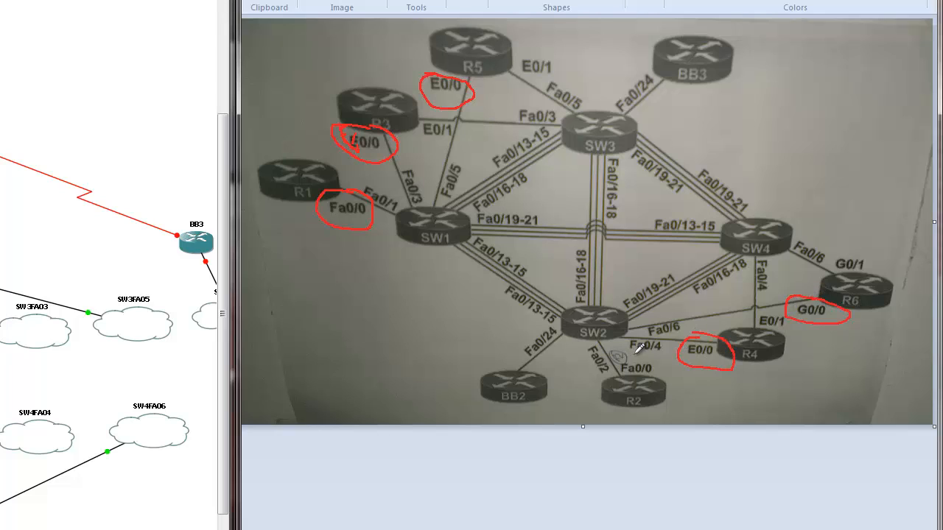
pyautogui.moveTo(632, 354)
pyautogui.mouseDown()
pyautogui.moveTo(617, 368)
pyautogui.moveTo(663, 373)
pyautogui.moveTo(644, 354)
pyautogui.mouseUp()
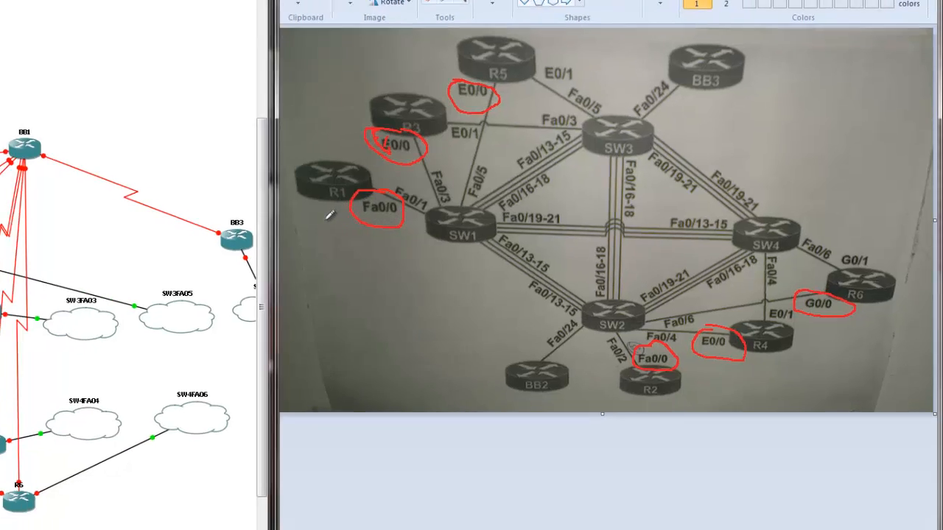
# - Draw red lines beneath R1, R2 and R4 on the lab diagram and circle switches SW1 and SW2
pyautogui.moveTo(321, 210); pyautogui.dragTo(436, 234)
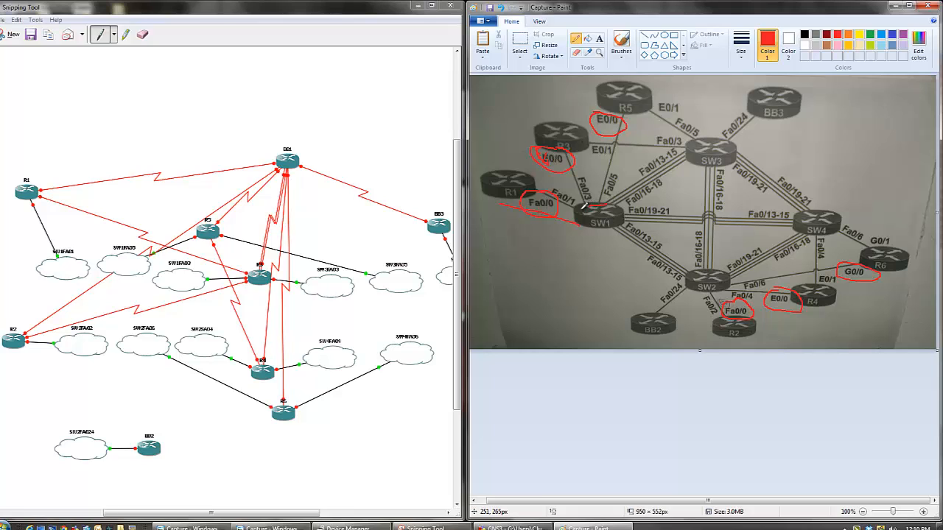
pyautogui.moveTo(584, 207); pyautogui.dragTo(618, 219)
pyautogui.moveTo(703, 260)
pyautogui.mouseDown()
pyautogui.moveTo(720, 291)
pyautogui.moveTo(706, 266)
pyautogui.mouseUp()
pyautogui.moveTo(704, 348); pyautogui.dragTo(851, 322)
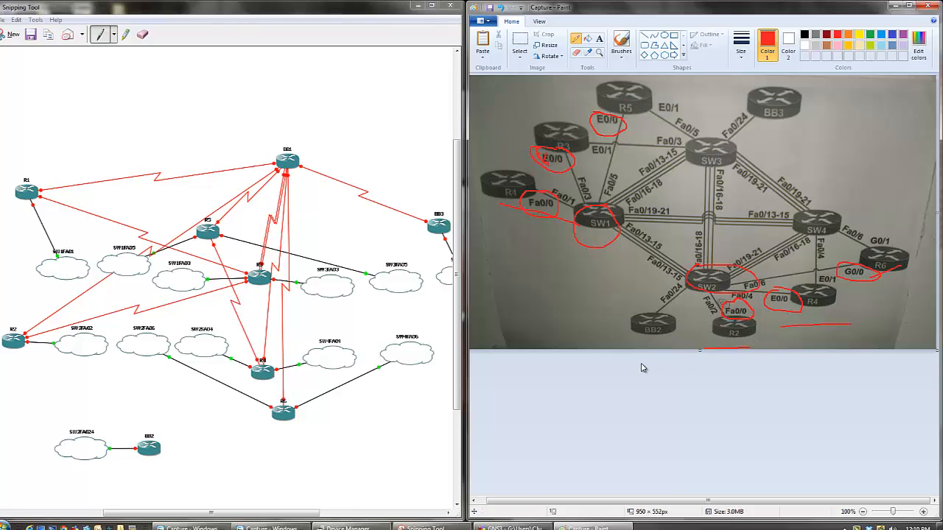
# - Circle BB2 and R2 in red on the lab diagram and add short red marks on R5, R3, SW4, R4 and R6
pyautogui.moveTo(651, 309)
pyautogui.mouseDown()
pyautogui.moveTo(676, 326)
pyautogui.moveTo(662, 313)
pyautogui.mouseUp()
pyautogui.moveTo(626, 105); pyautogui.dragTo(638, 91)
pyautogui.moveTo(565, 140); pyautogui.dragTo(564, 134)
pyautogui.moveTo(826, 215); pyautogui.dragTo(838, 204)
pyautogui.moveTo(806, 292); pyautogui.dragTo(805, 268)
pyautogui.moveTo(883, 255); pyautogui.dragTo(894, 241)
pyautogui.moveTo(733, 302)
pyautogui.mouseDown()
pyautogui.moveTo(710, 324)
pyautogui.moveTo(780, 307)
pyautogui.moveTo(735, 298)
pyautogui.mouseUp()
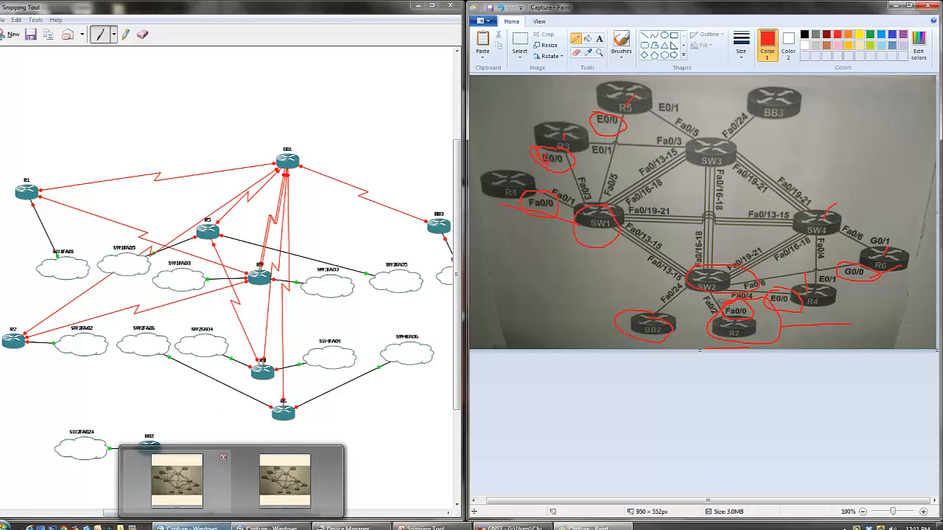
# - Switch to the GNS3 test config topology and change cloud C1's hostname to SW1FA01
pyautogui.click(508, 528)
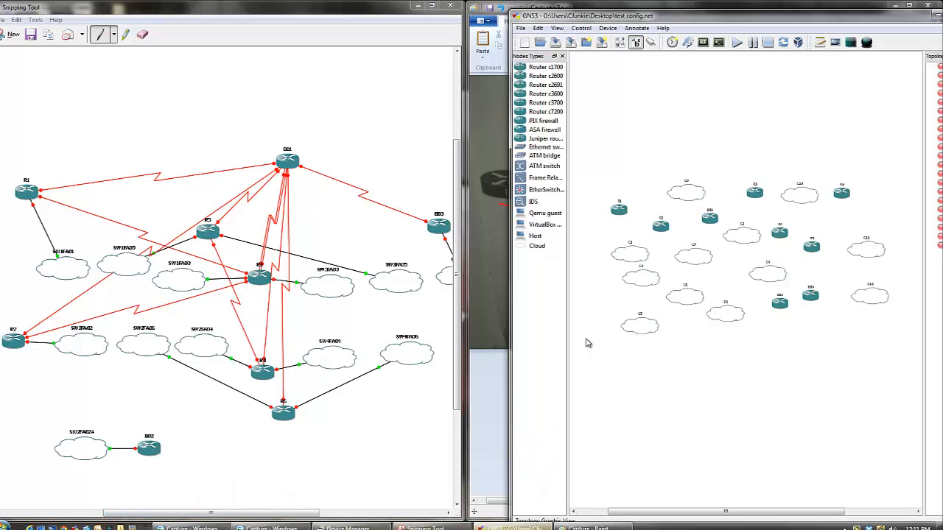
pyautogui.click(627, 256)
pyautogui.rightClick(632, 256)
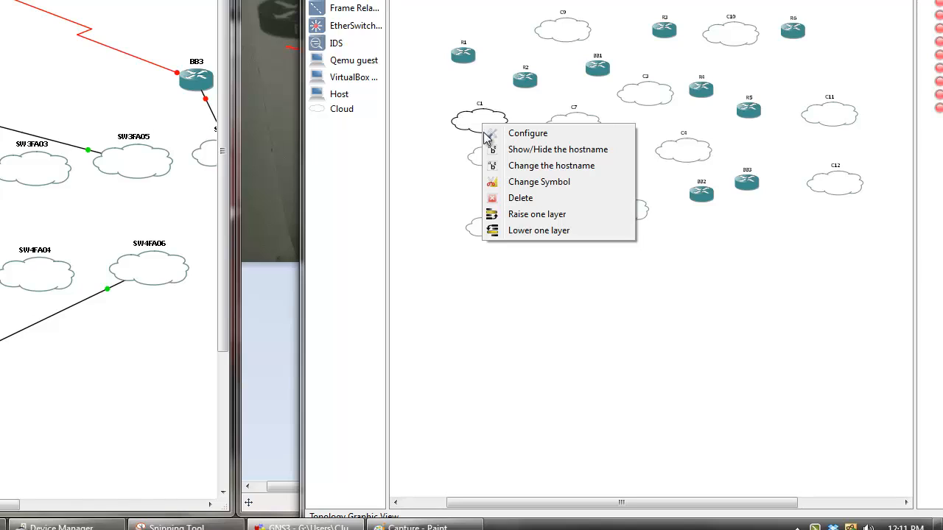
pyautogui.click(510, 167)
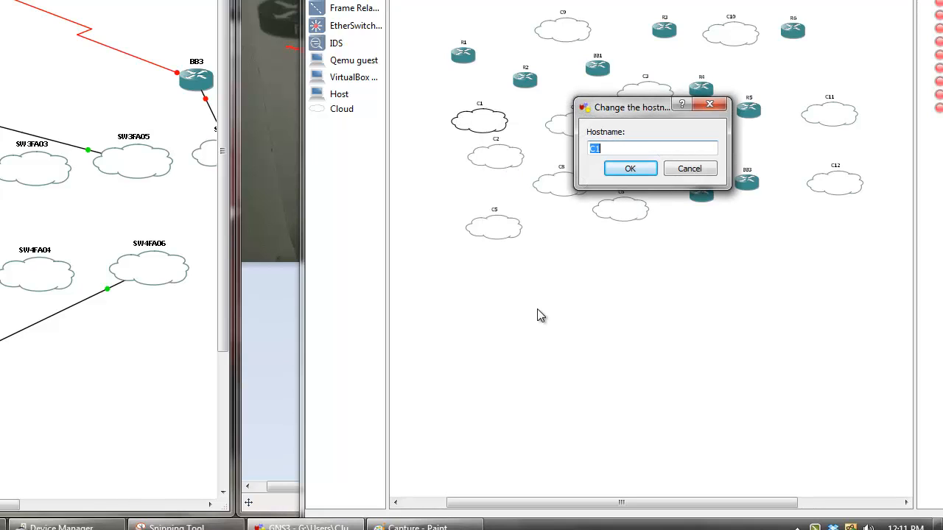
pyautogui.write('SW1FA01')
pyautogui.press('Return')
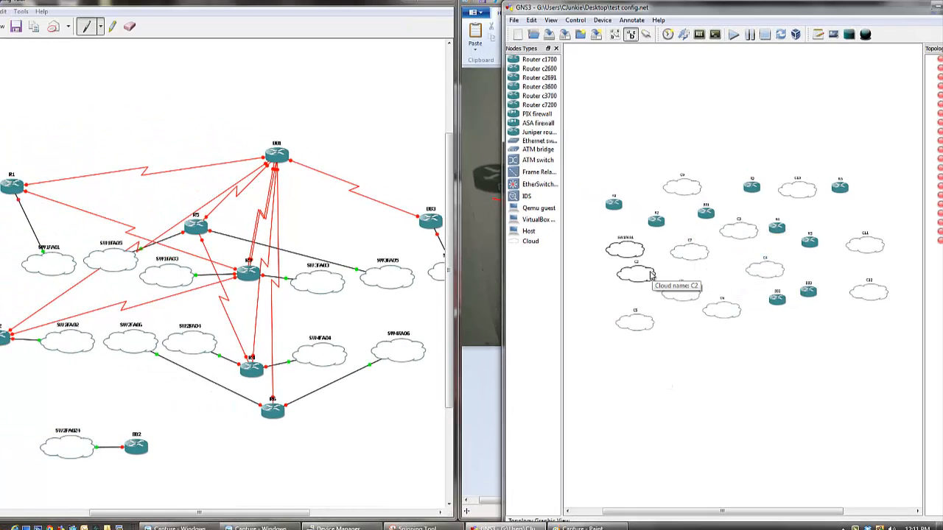
# - Change the hostname of cloud C2 to SW1FA03
pyautogui.rightClick(635, 277)
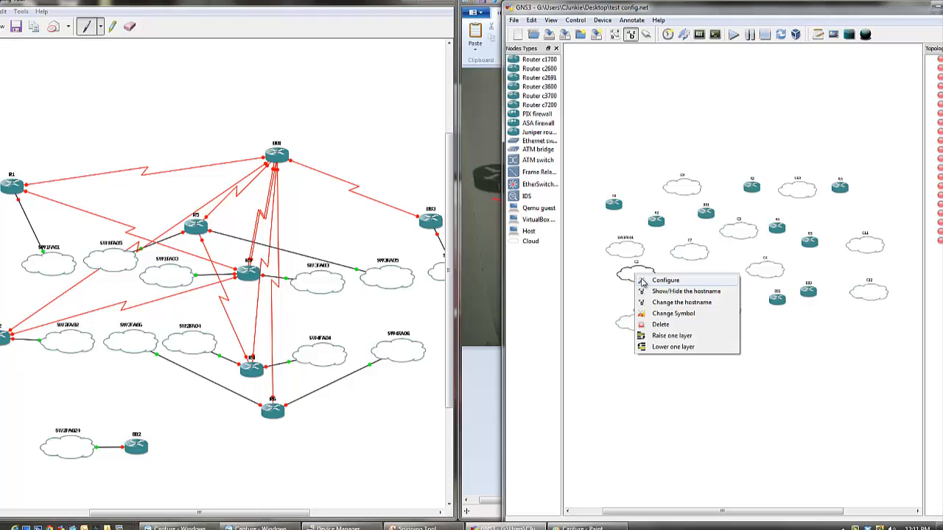
pyautogui.click(642, 281)
pyautogui.press('Escape')
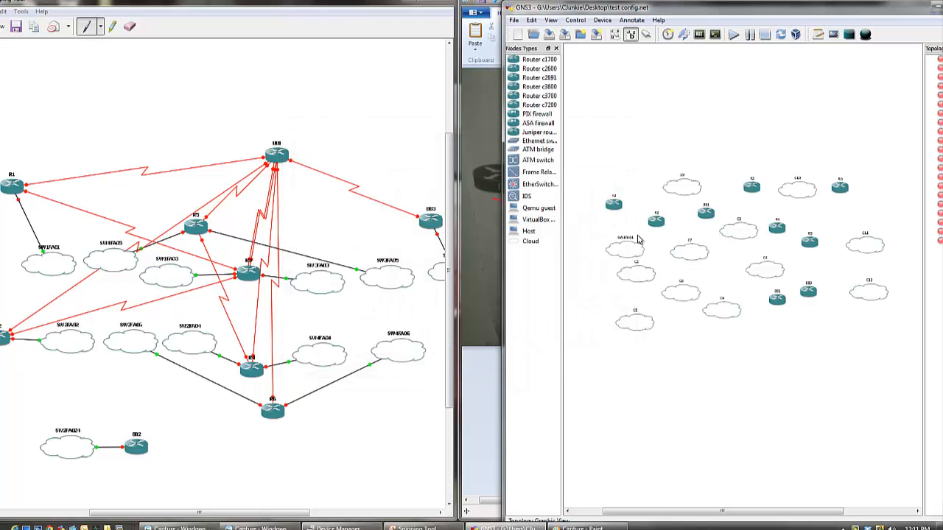
pyautogui.rightClick(635, 277)
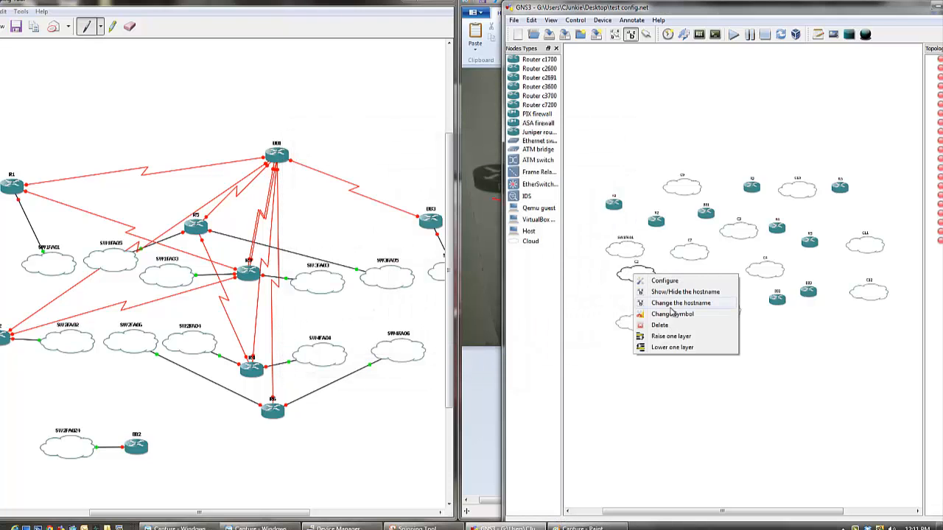
pyautogui.click(674, 307)
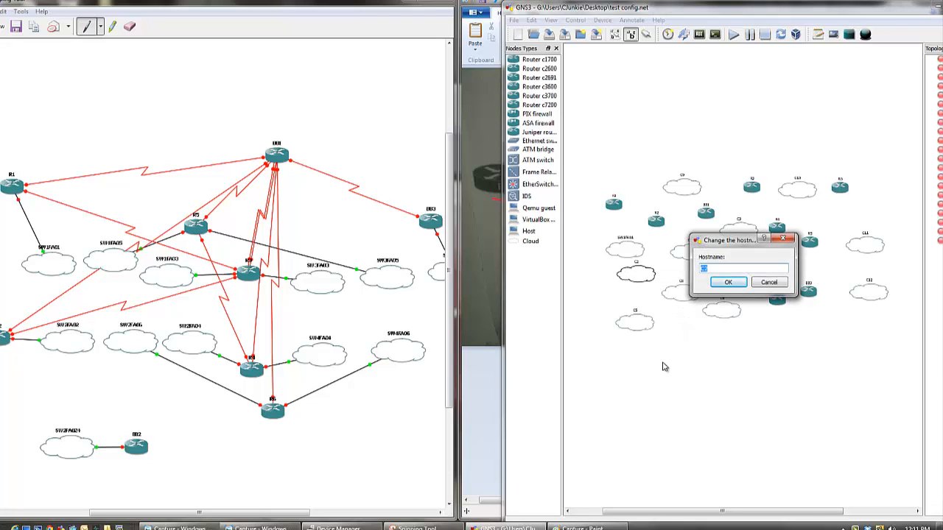
pyautogui.write('SW1FA03')
pyautogui.click(729, 285)
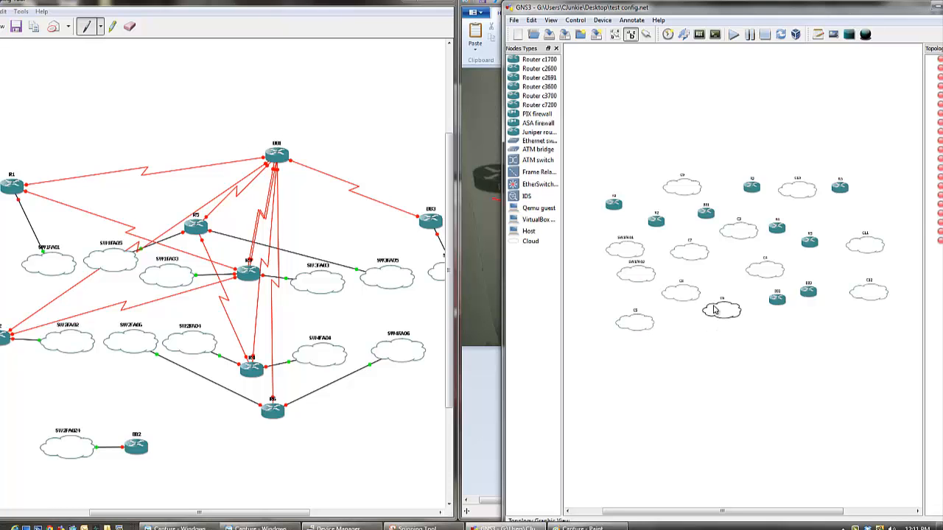
# - Change the hostname of cloud C3 to SW1FA05
pyautogui.scroll(1, 715, 332)
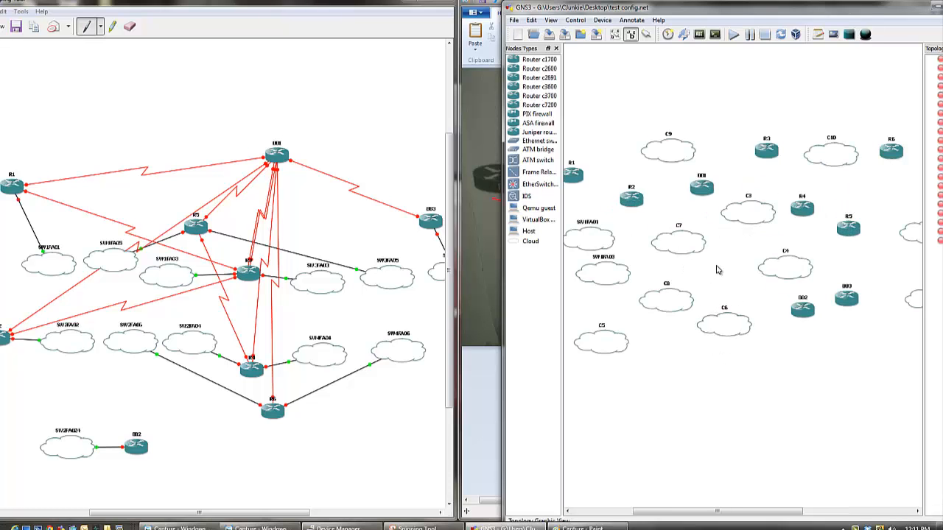
pyautogui.rightClick(741, 217)
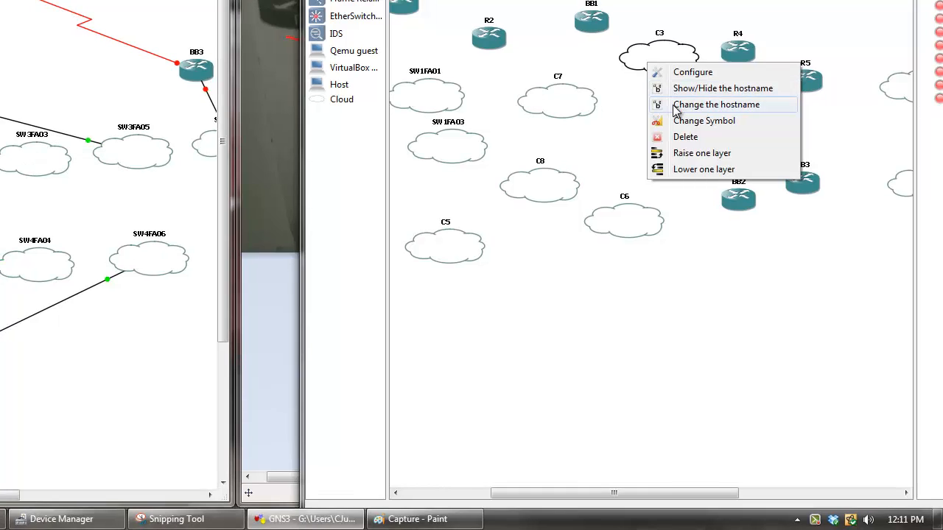
pyautogui.click(675, 108)
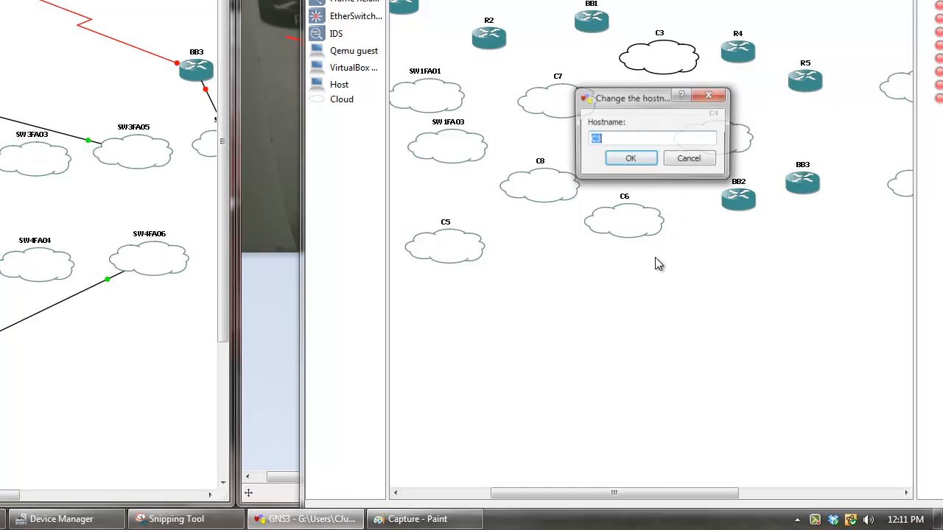
pyautogui.write('S')
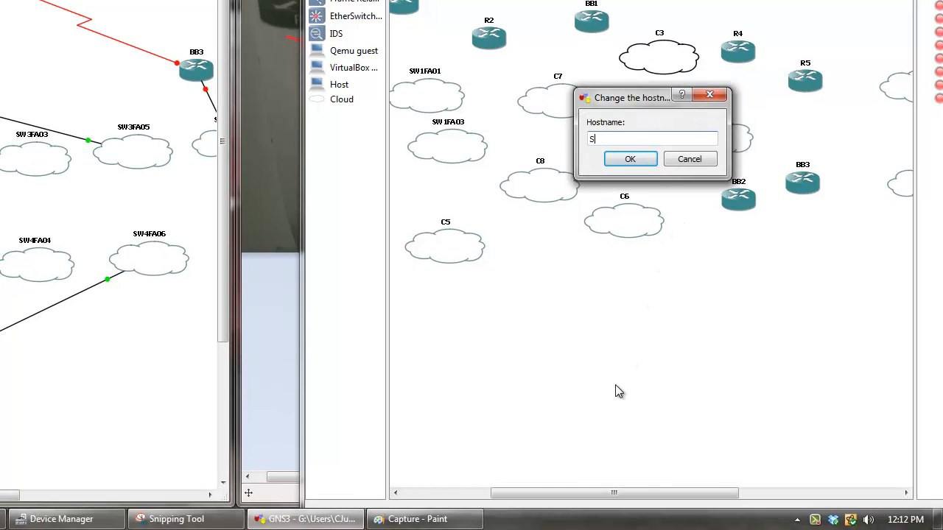
pyautogui.write('WqFA05')
pyautogui.press('BackSpace')
pyautogui.write('1')
pyautogui.click(630, 160)
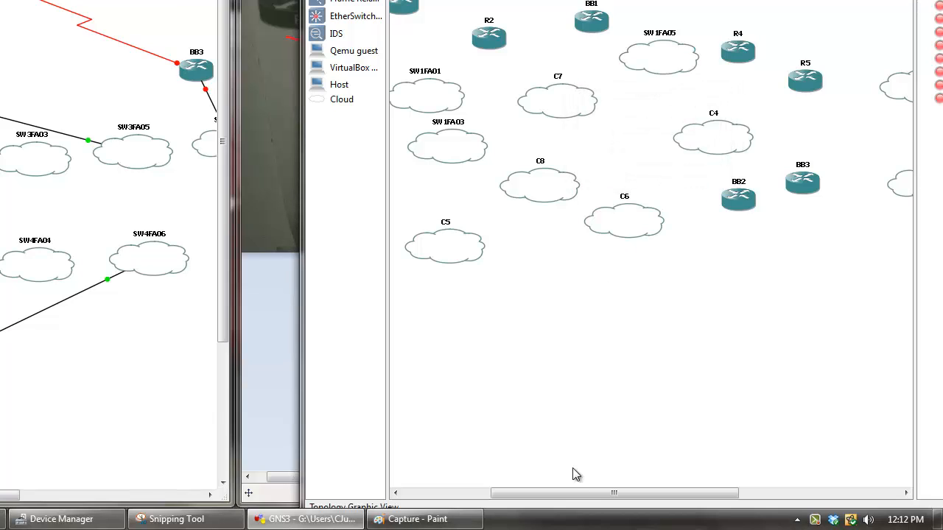
# - Move the SW1FA01 cloud slightly away from SW1FA03 and open its node configuration
pyautogui.moveTo(567, 494); pyautogui.dragTo(527, 472)
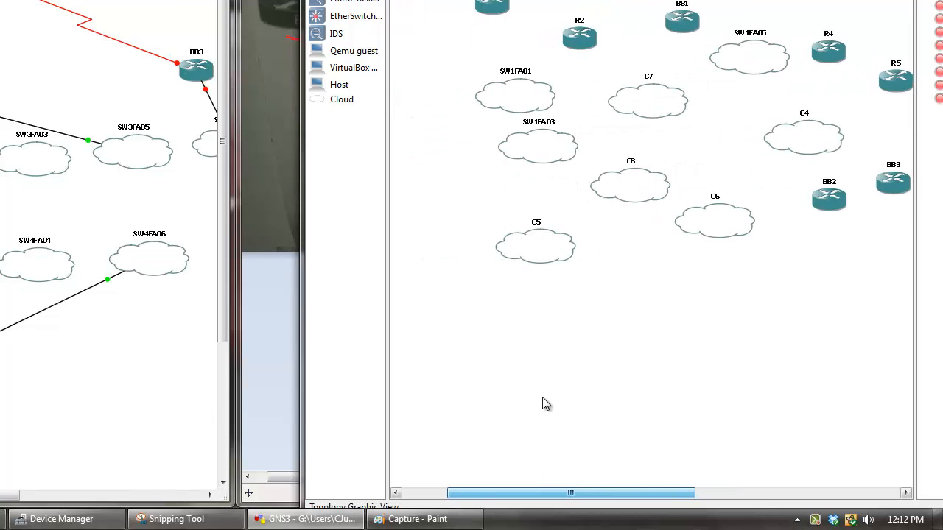
pyautogui.moveTo(518, 98); pyautogui.dragTo(479, 92)
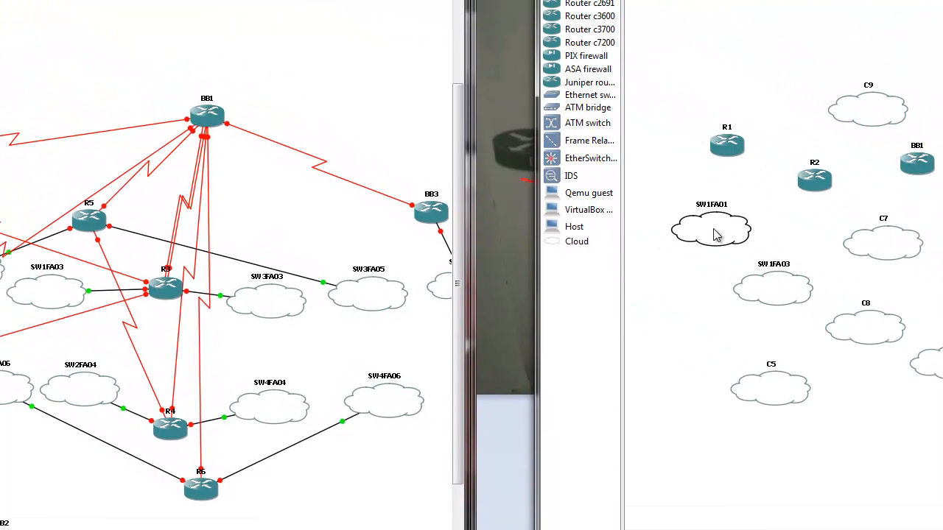
pyautogui.doubleClick(714, 234)
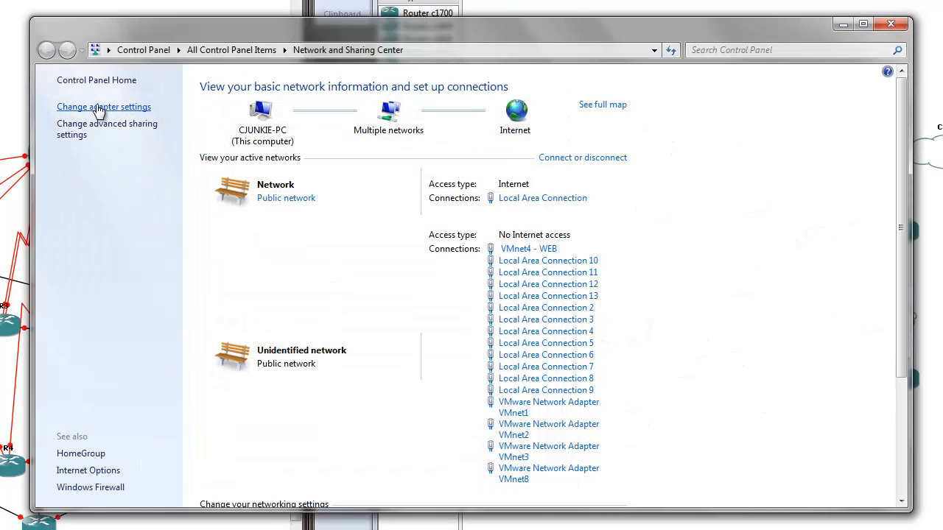
# - Bring up the Windows Network Connections list and widen the Device Name column to fit the full adapter names
pyautogui.click(101, 110)
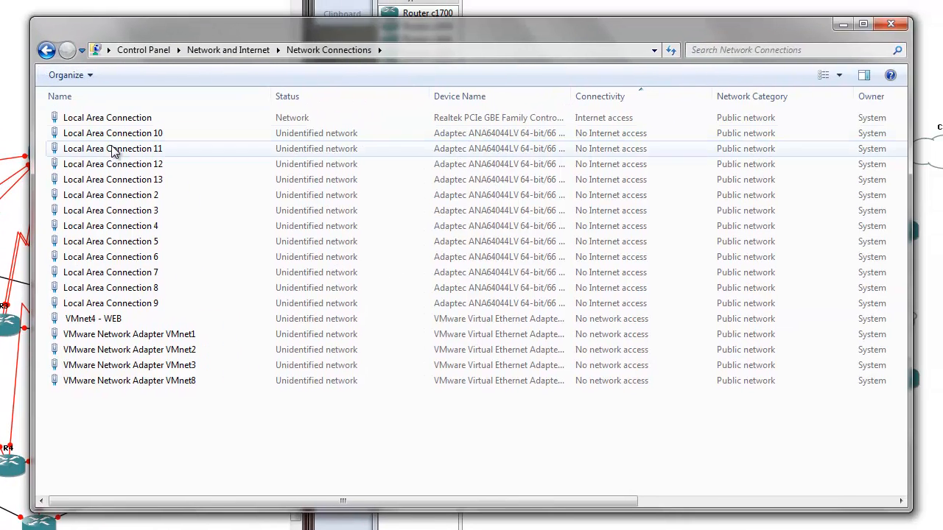
pyautogui.click(515, 13)
pyautogui.rightClick(116, 138)
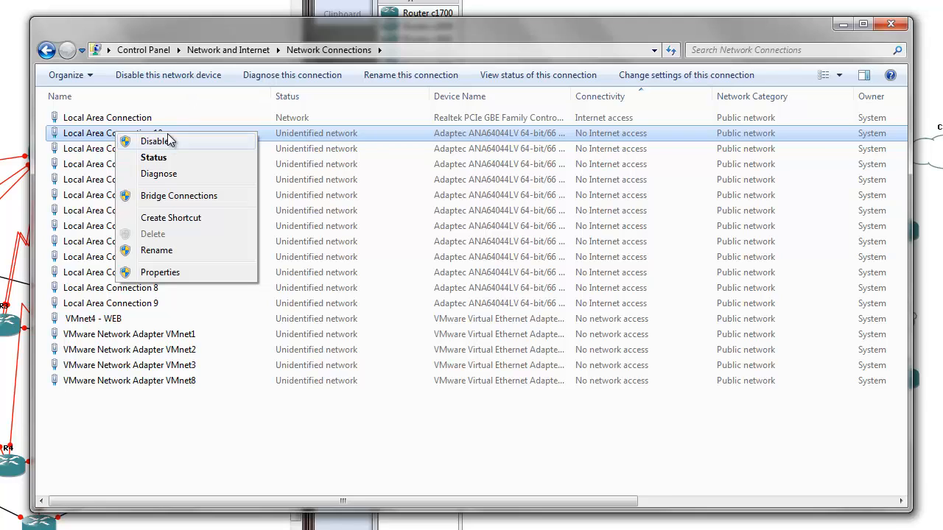
pyautogui.click(625, 26)
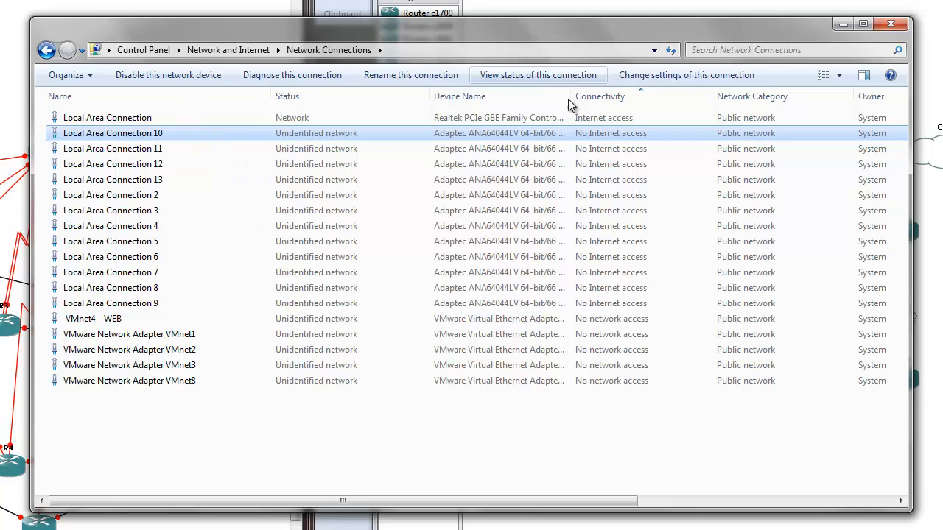
pyautogui.doubleClick(571, 93)
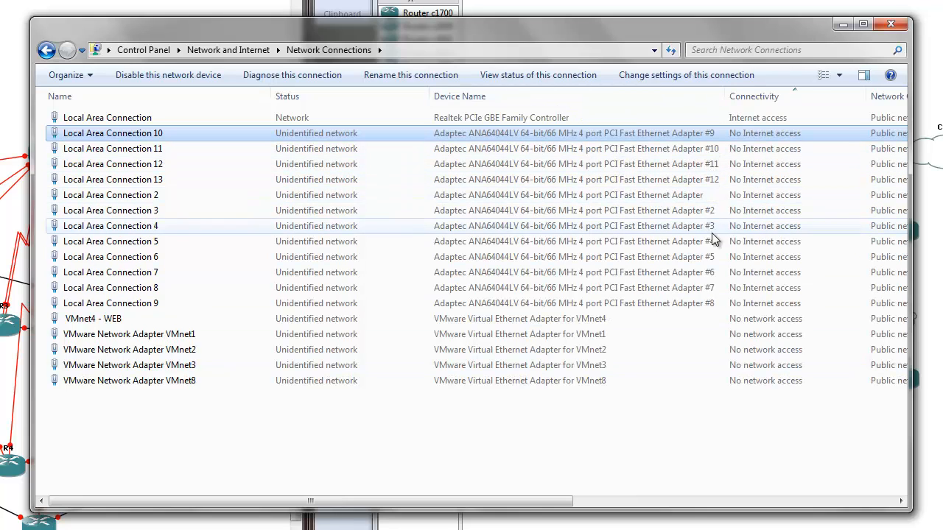
# - Compare the connection names with the Adaptec adapter numbers for Local Area Connection 10 and 11, and minimize Network Connections
pyautogui.rightClick(109, 133)
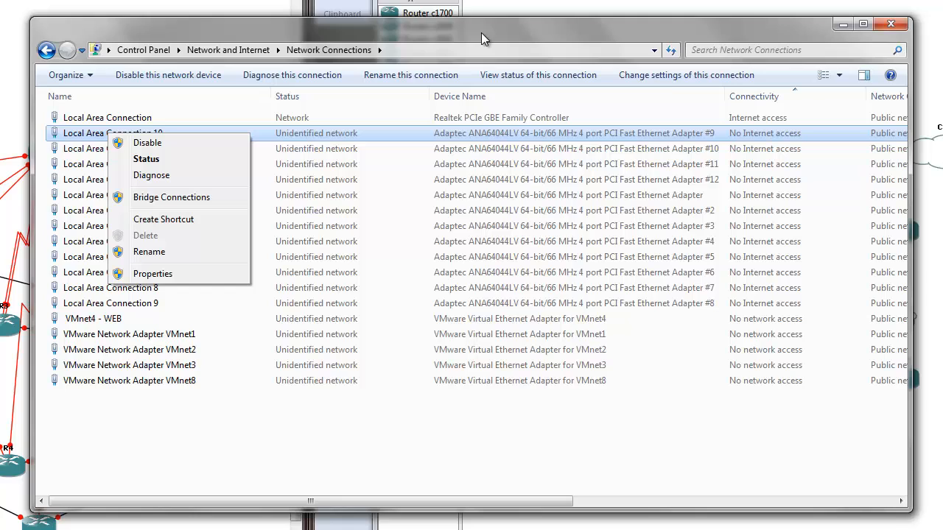
pyautogui.rightClick(675, 151)
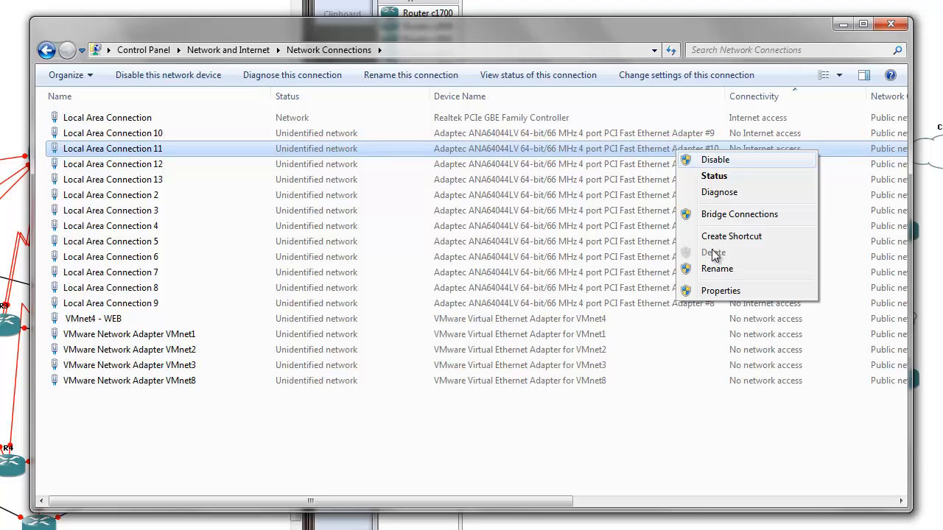
pyautogui.click(291, 416)
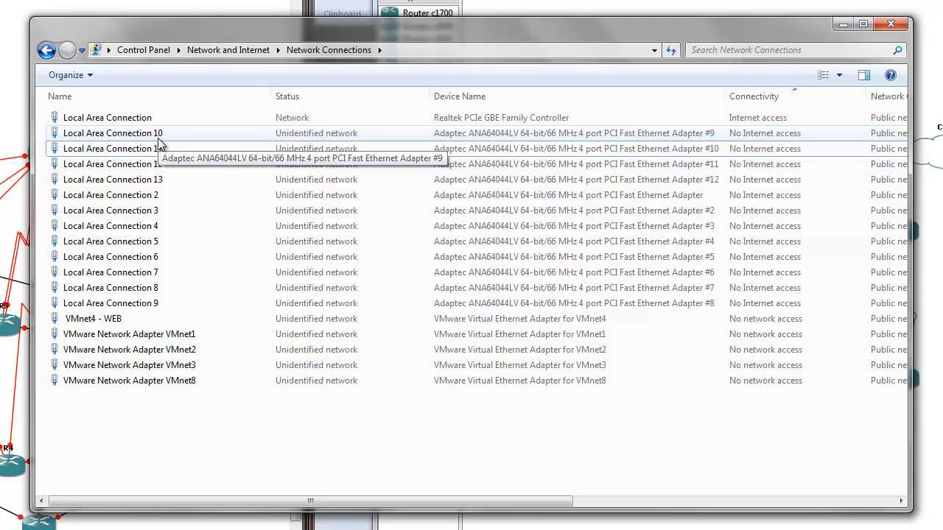
pyautogui.click(668, 139)
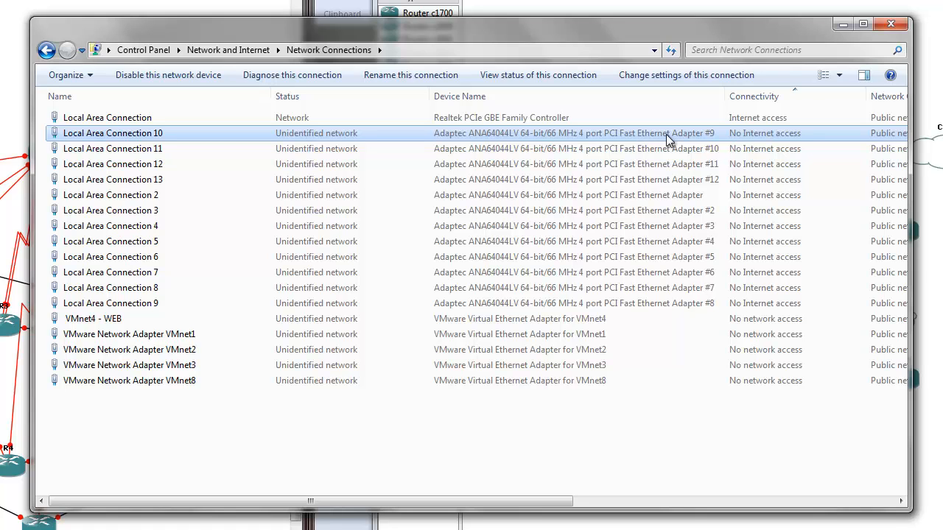
pyautogui.click(842, 24)
# - Add the Adaptec DuraLAN adapter for Local Area Connection 7 as a generic Ethernet NIO on the SW1FA01 cloud and accept the configuration
pyautogui.click(546, 112)
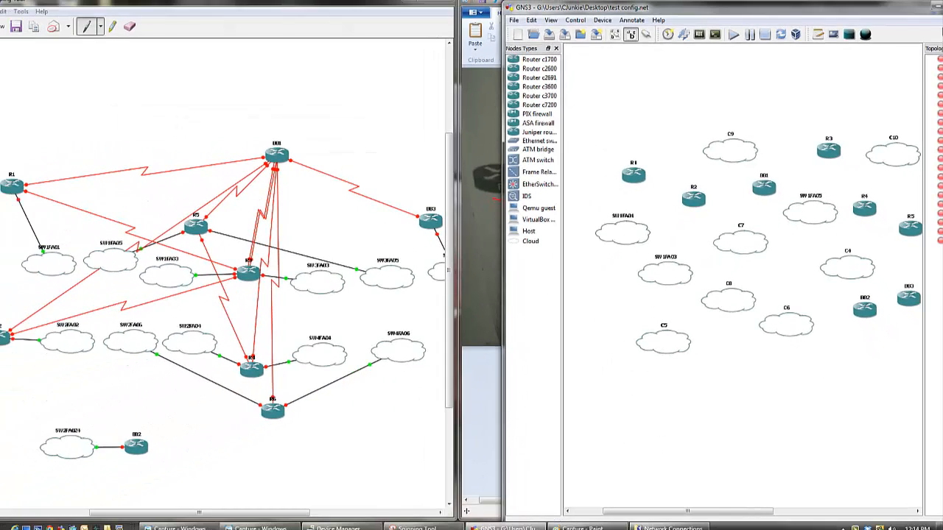
pyautogui.doubleClick(626, 239)
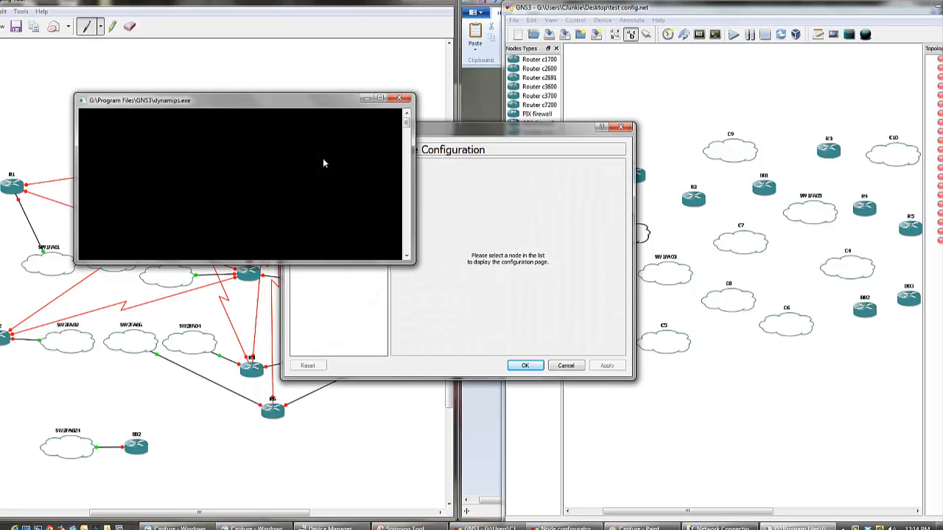
pyautogui.click(293, 137)
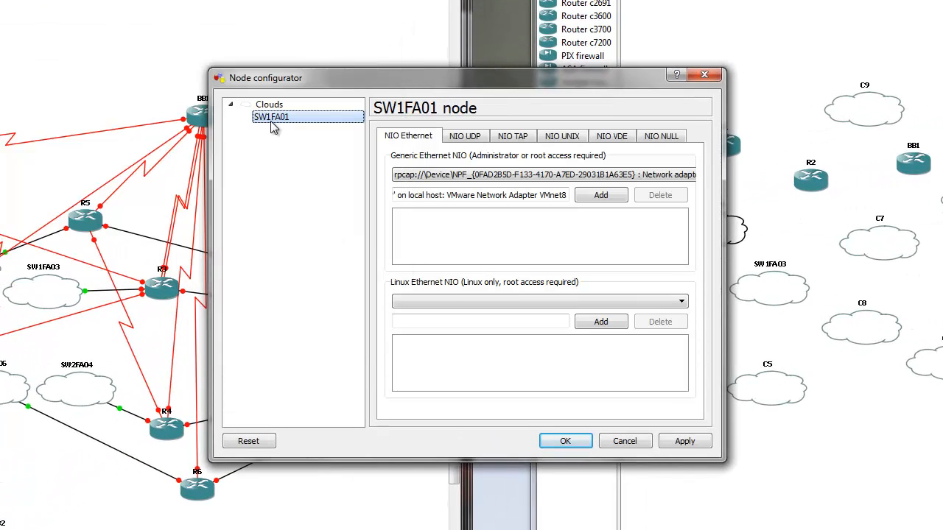
pyautogui.click(688, 174)
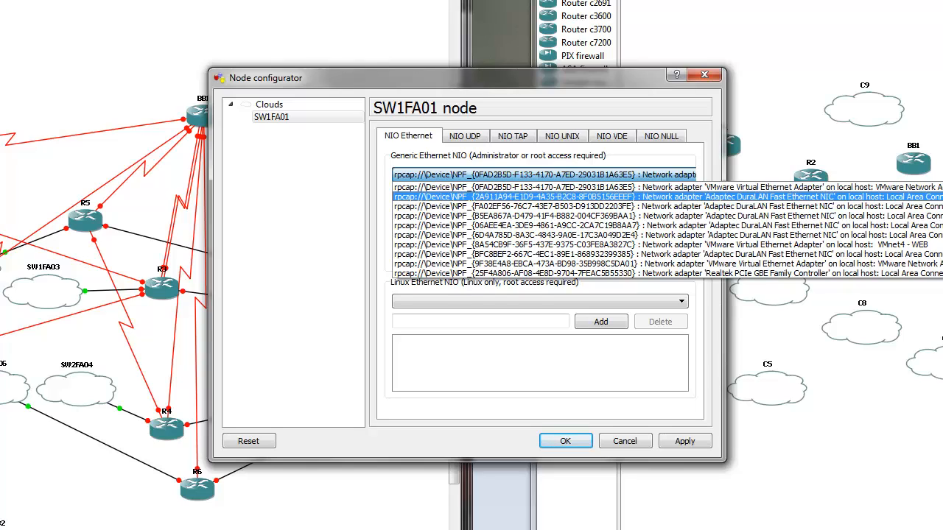
pyautogui.click(678, 197)
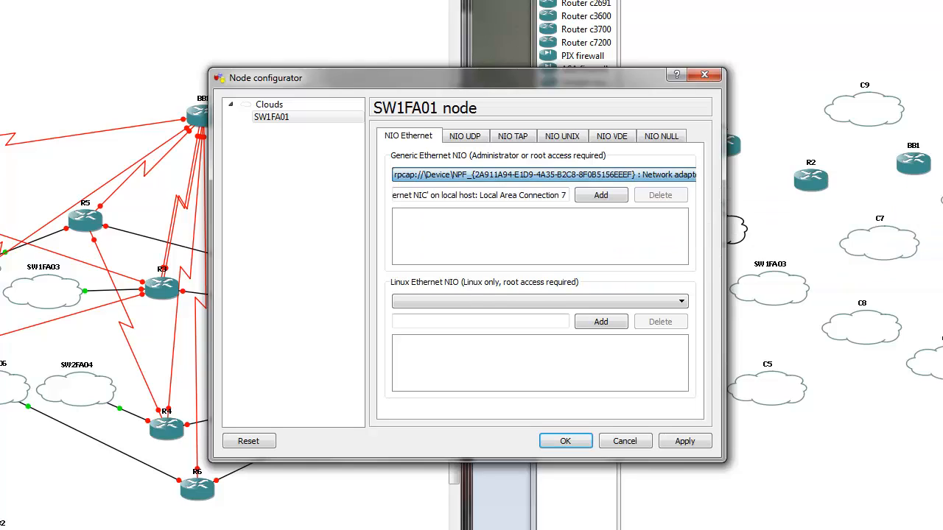
pyautogui.click(600, 197)
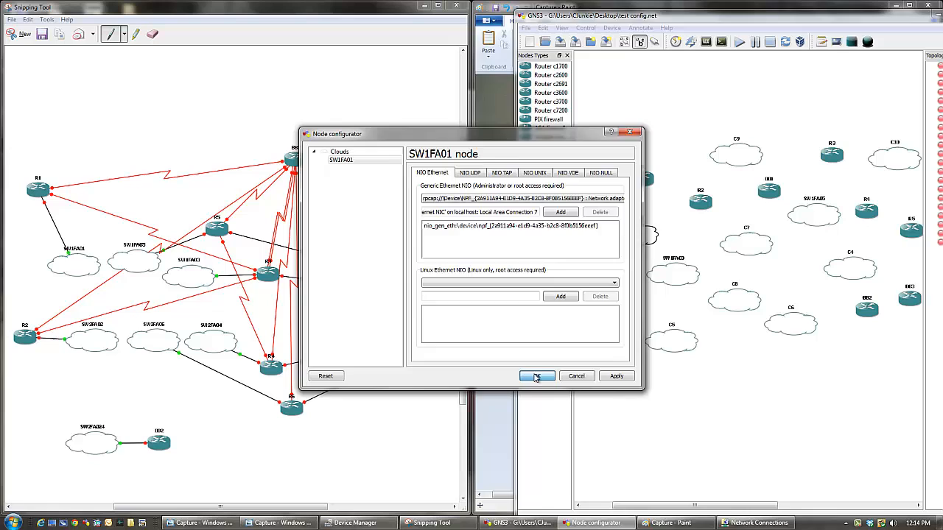
pyautogui.click(565, 441)
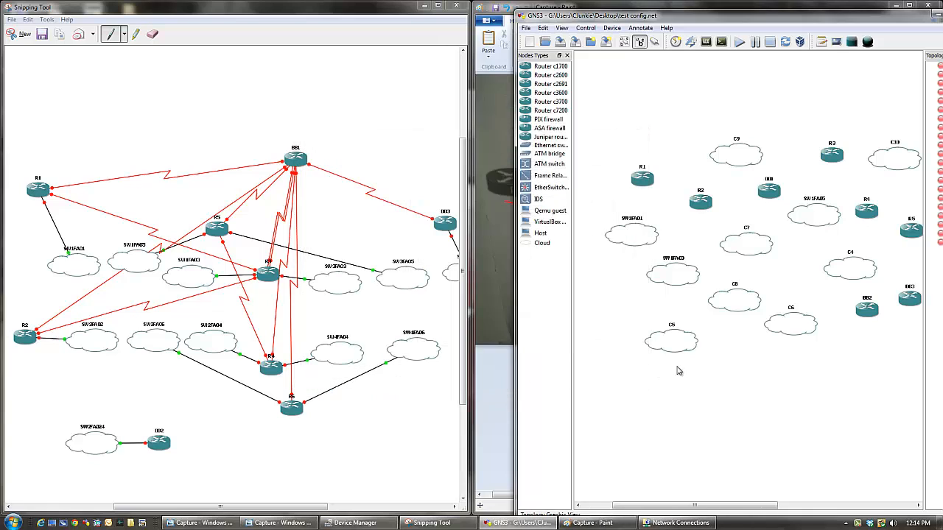
# - Link router R1's f0/0 interface to the Ethernet NIO of the SW1FA01 cloud, and stop adding links
pyautogui.click(434, 523)
pyautogui.click(650, 45)
pyautogui.click(667, 71)
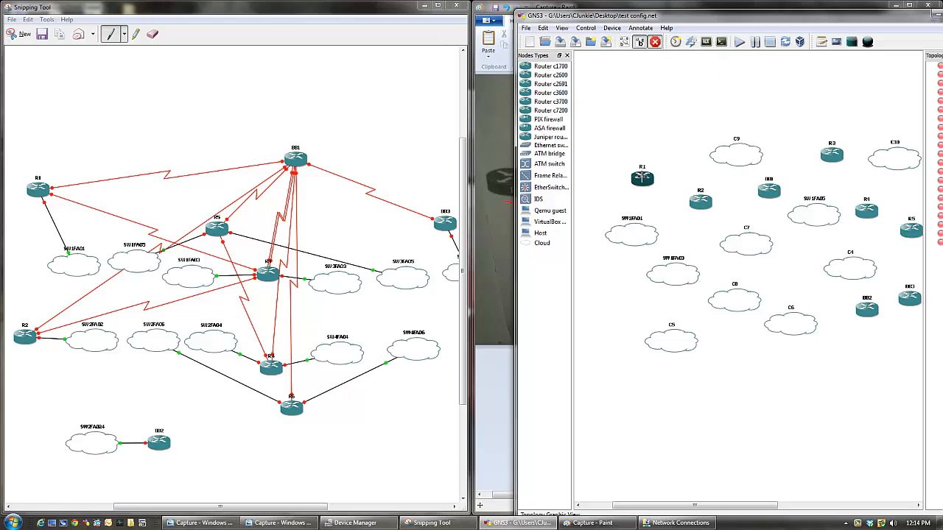
pyautogui.click(642, 178)
pyautogui.click(663, 186)
pyautogui.click(630, 233)
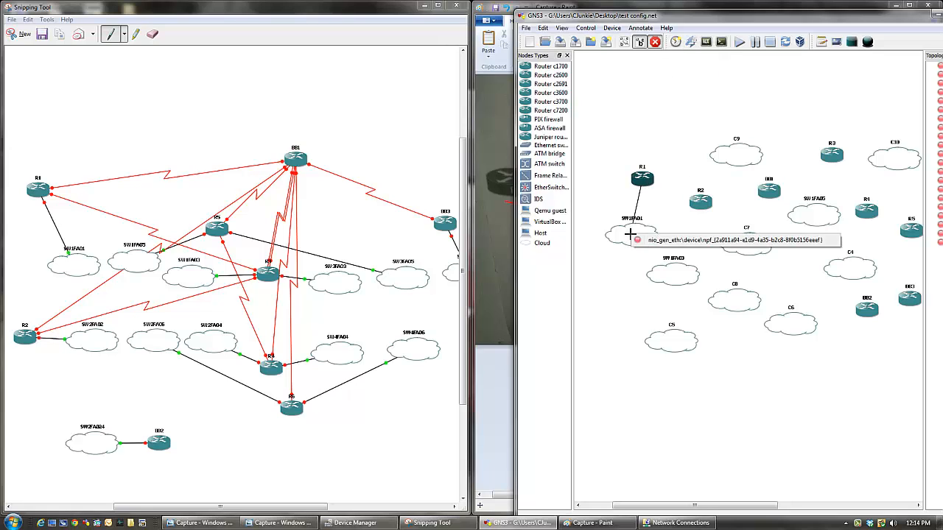
pyautogui.click(641, 240)
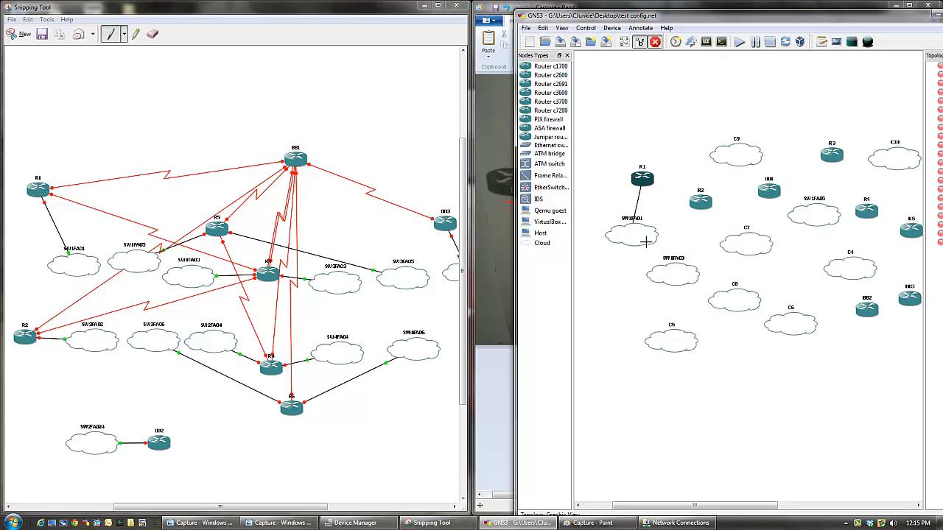
pyautogui.click(655, 42)
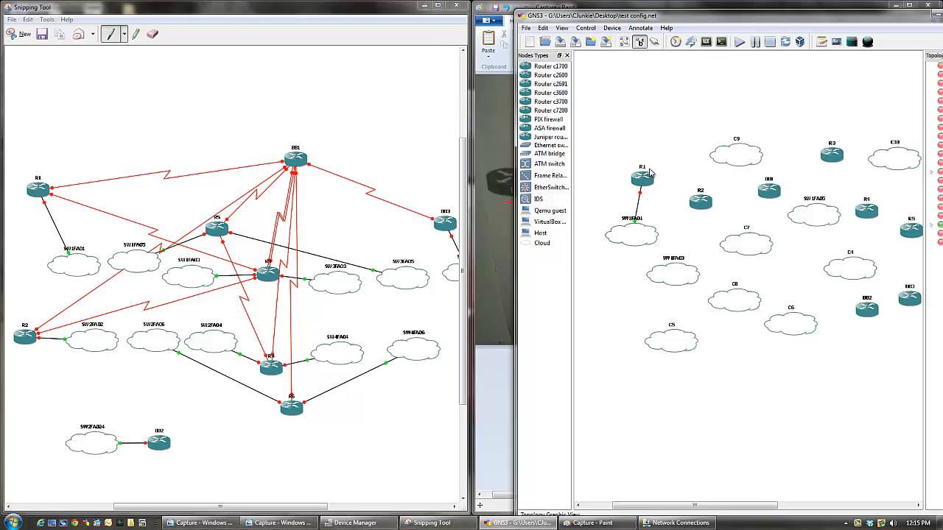
# - Check which adapter SW1FA01 connects to R1, and examine the entry for Local Area Connection 10 in Network Connections
pyautogui.moveTo(621, 248)
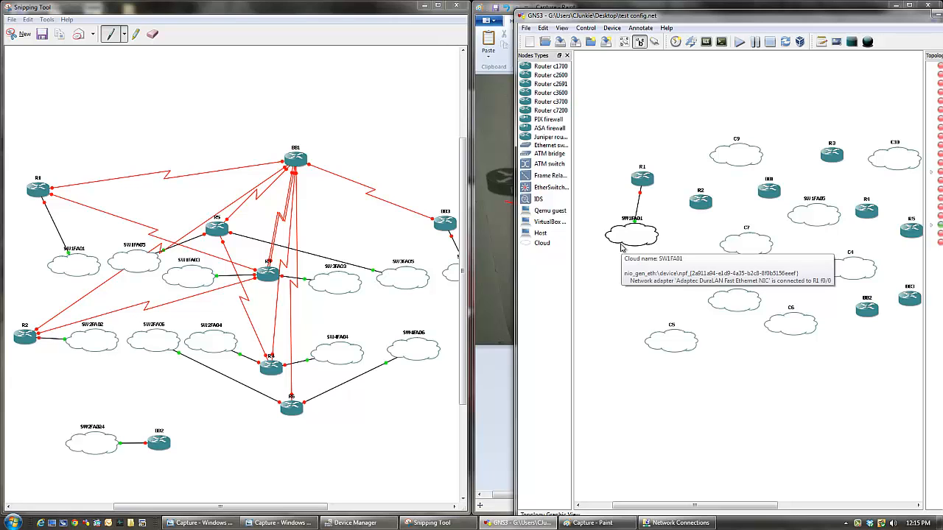
pyautogui.click(676, 523)
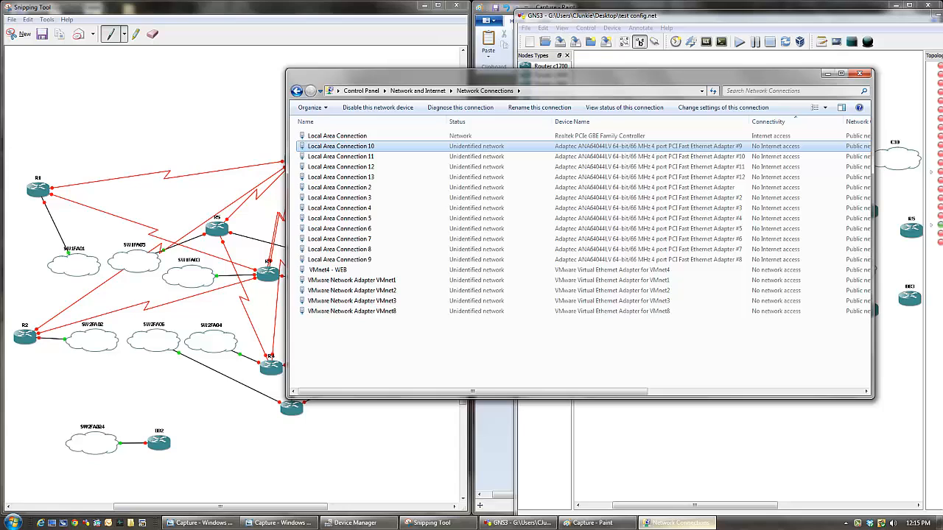
pyautogui.rightClick(371, 146)
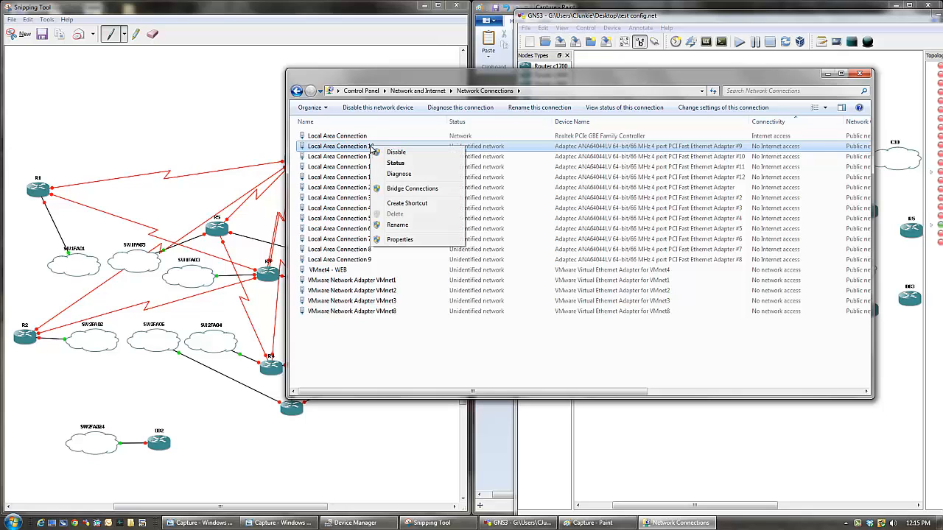
pyautogui.click(361, 335)
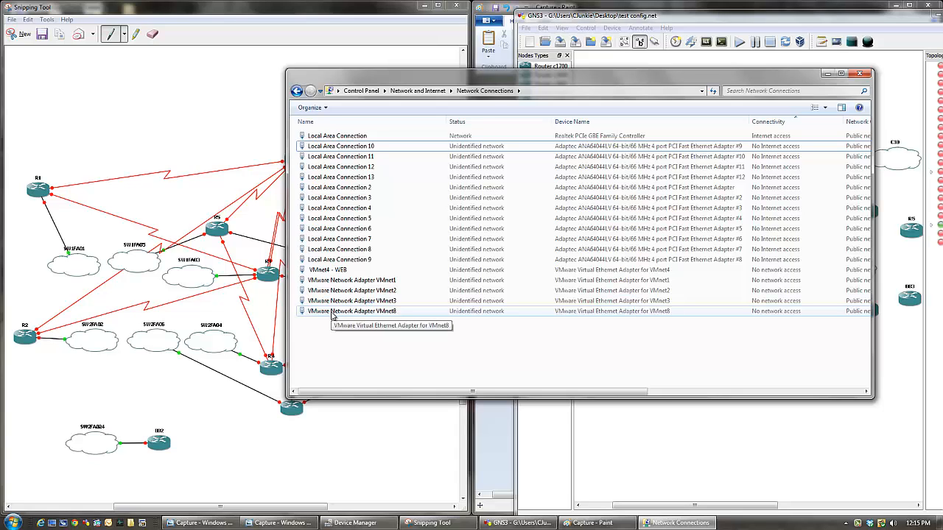
pyautogui.click(827, 74)
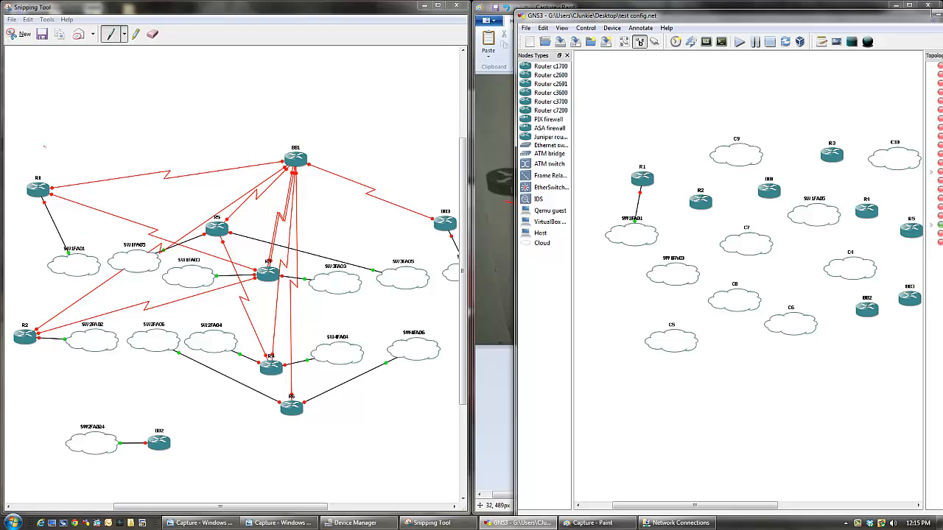
# - Circle the R1 to BB1 serial link on the snipped diagram and widen the GNS3 Topology Summary
pyautogui.click(154, 186)
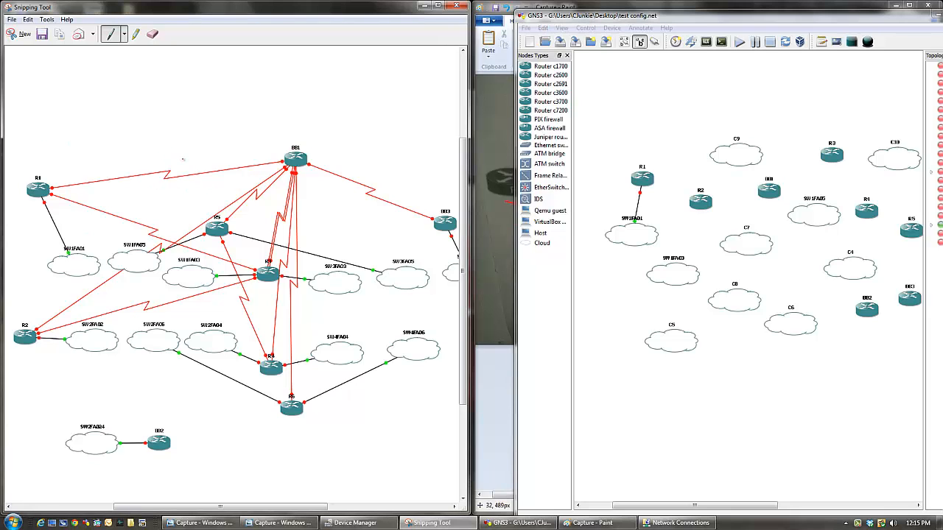
pyautogui.moveTo(183, 158)
pyautogui.mouseDown()
pyautogui.moveTo(166, 193)
pyautogui.moveTo(151, 153)
pyautogui.moveTo(152, 168)
pyautogui.mouseUp()
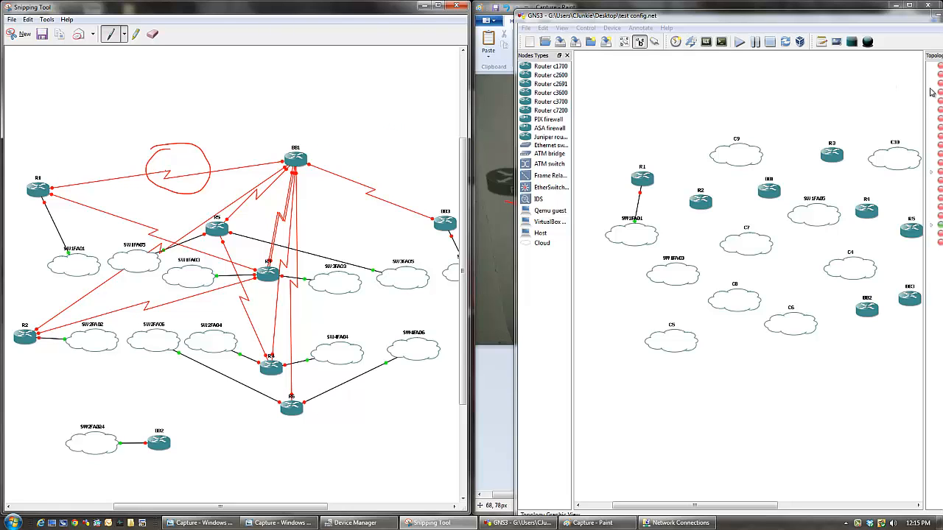
pyautogui.moveTo(924, 88); pyautogui.dragTo(893, 86)
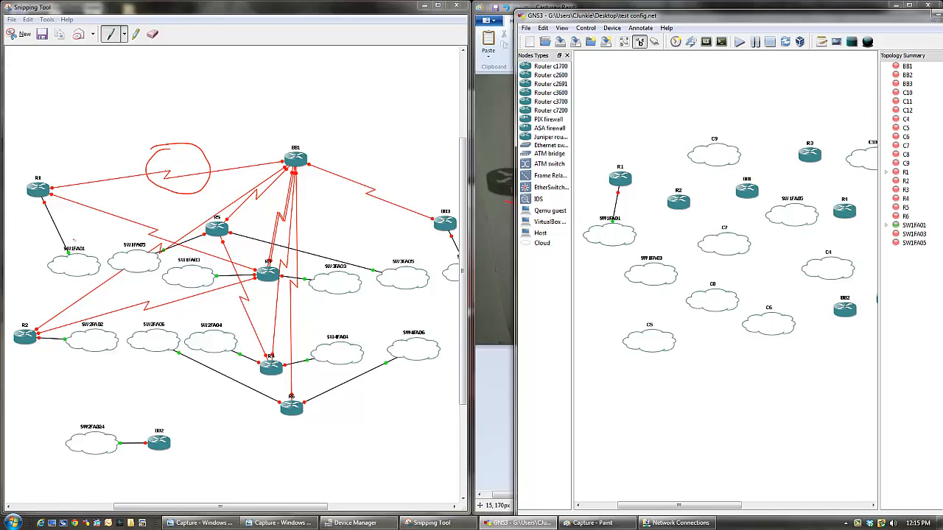
# - Circle the SW1FA01, SW1FA05 and SW1FA03 clouds and the serial links around BB1 on the snip, and erase all red pen marks
pyautogui.click(17, 244)
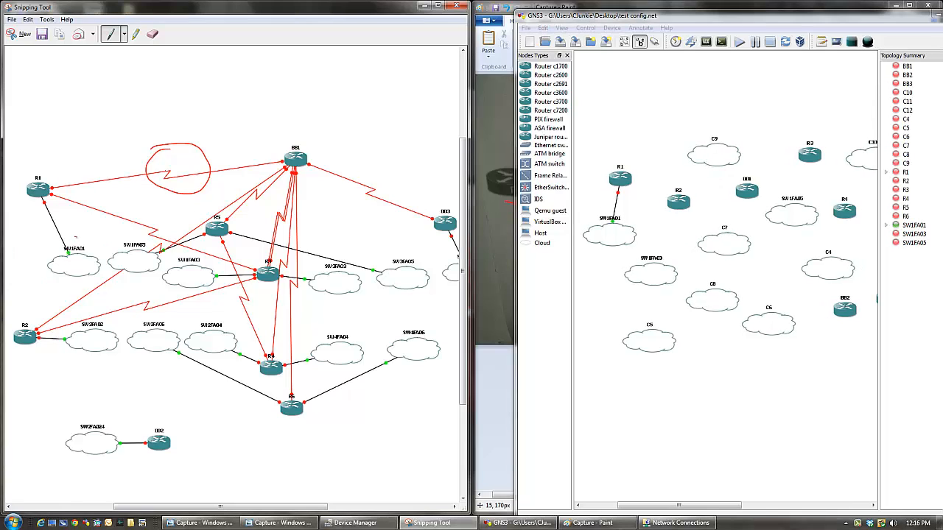
pyautogui.moveTo(76, 238)
pyautogui.mouseDown()
pyautogui.moveTo(72, 281)
pyautogui.moveTo(84, 241)
pyautogui.moveTo(70, 239)
pyautogui.mouseUp()
pyautogui.moveTo(136, 235)
pyautogui.mouseDown()
pyautogui.moveTo(177, 276)
pyautogui.moveTo(110, 252)
pyautogui.mouseUp()
pyautogui.moveTo(185, 254)
pyautogui.mouseDown()
pyautogui.moveTo(213, 280)
pyautogui.moveTo(209, 291)
pyautogui.mouseUp()
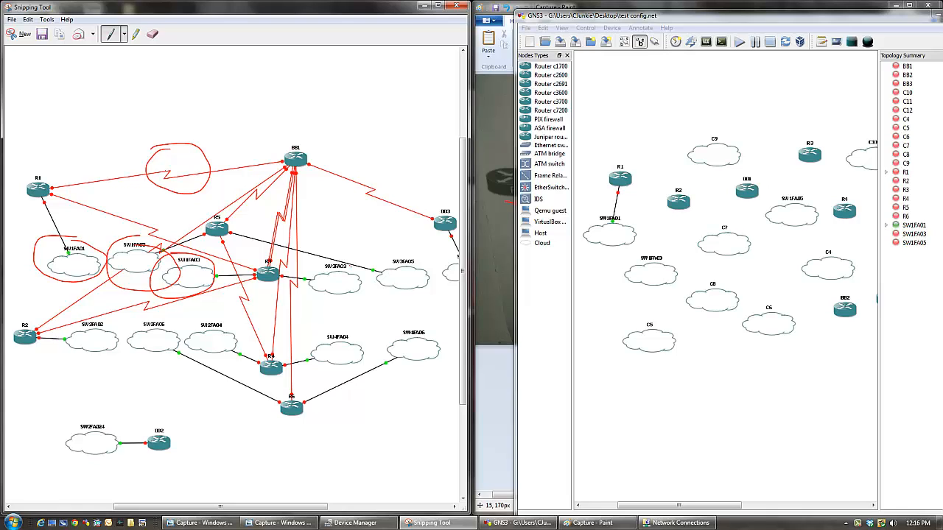
pyautogui.moveTo(398, 143)
pyautogui.mouseDown()
pyautogui.moveTo(386, 145)
pyautogui.moveTo(421, 184)
pyautogui.moveTo(367, 171)
pyautogui.mouseUp()
pyautogui.moveTo(214, 168)
pyautogui.mouseDown()
pyautogui.moveTo(220, 177)
pyautogui.moveTo(216, 165)
pyautogui.mouseUp()
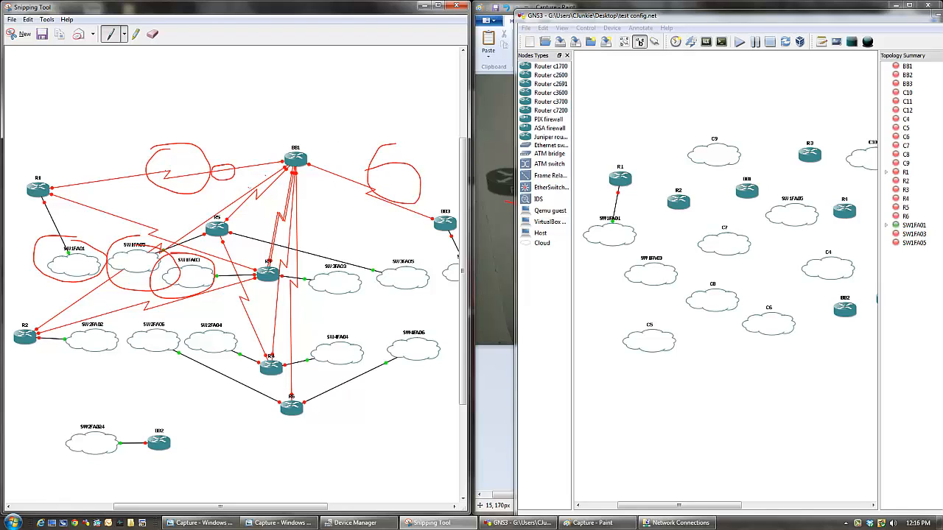
pyautogui.moveTo(285, 178)
pyautogui.mouseDown()
pyautogui.moveTo(323, 193)
pyautogui.moveTo(257, 184)
pyautogui.mouseUp()
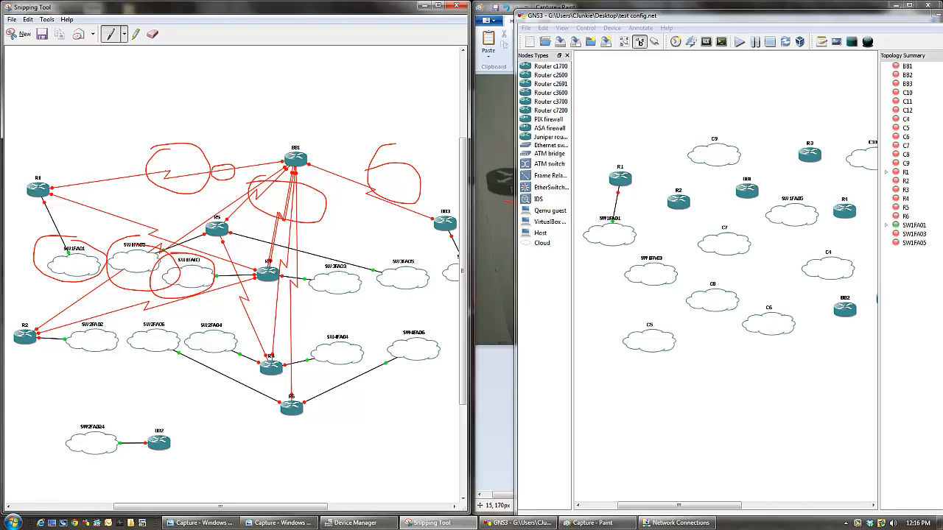
pyautogui.moveTo(278, 255)
pyautogui.mouseDown()
pyautogui.moveTo(418, 254)
pyautogui.moveTo(365, 207)
pyautogui.moveTo(193, 213)
pyautogui.mouseUp()
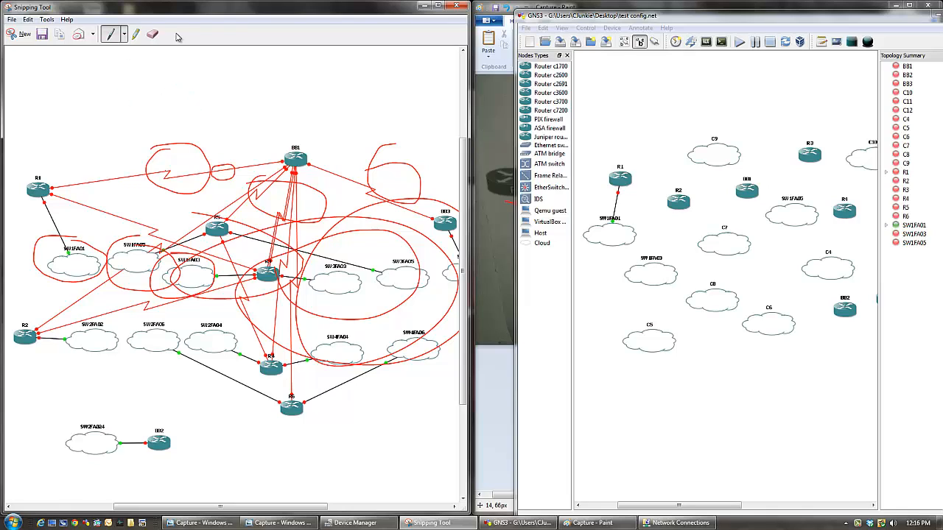
pyautogui.click(154, 34)
pyautogui.moveTo(190, 283)
pyautogui.mouseDown()
pyautogui.moveTo(146, 180)
pyautogui.moveTo(45, 282)
pyautogui.moveTo(12, 292)
pyautogui.moveTo(238, 162)
pyautogui.moveTo(342, 163)
pyautogui.moveTo(385, 206)
pyautogui.mouseUp()
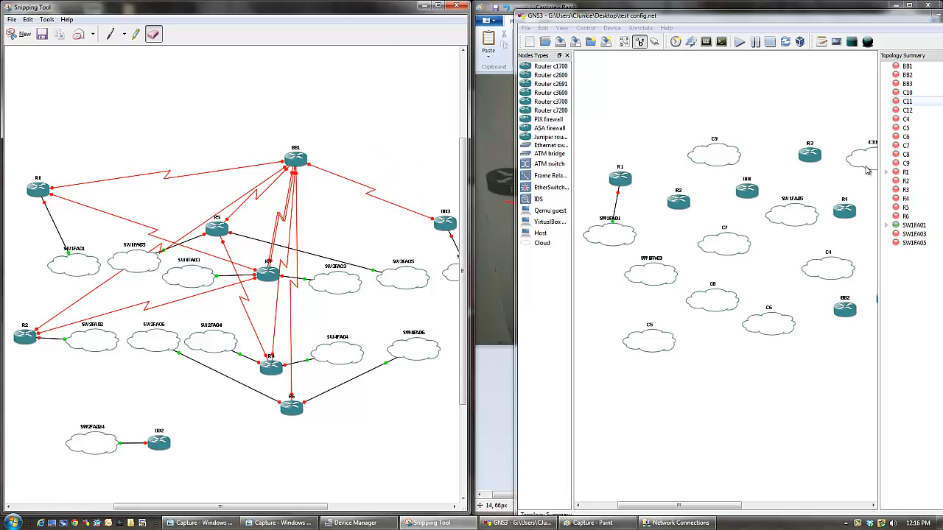
# - Close the GNS3 test config topology without saving it
pyautogui.moveTo(853, 22); pyautogui.dragTo(753, 42)
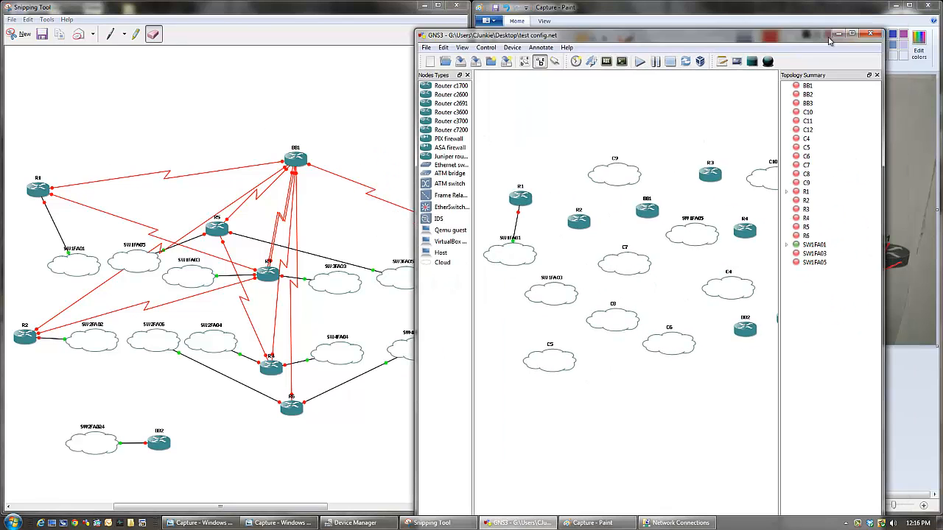
pyautogui.click(870, 34)
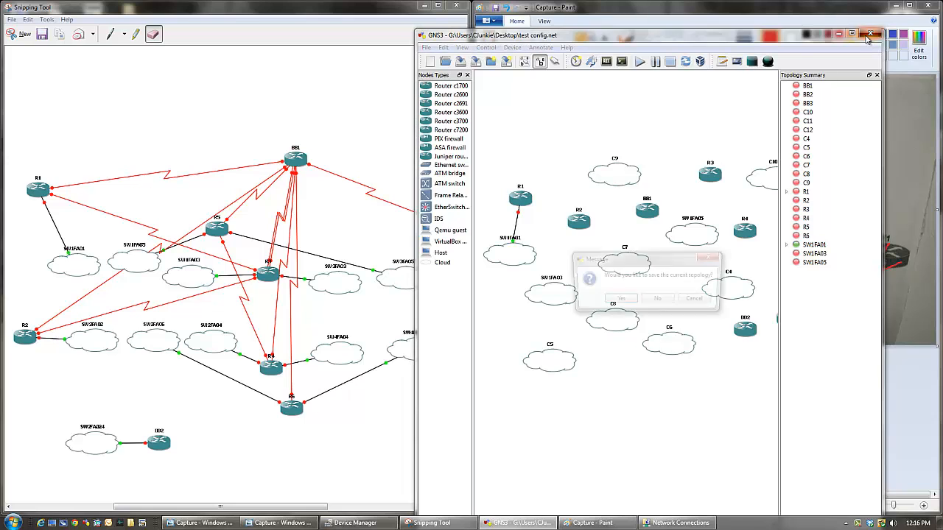
pyautogui.click(658, 301)
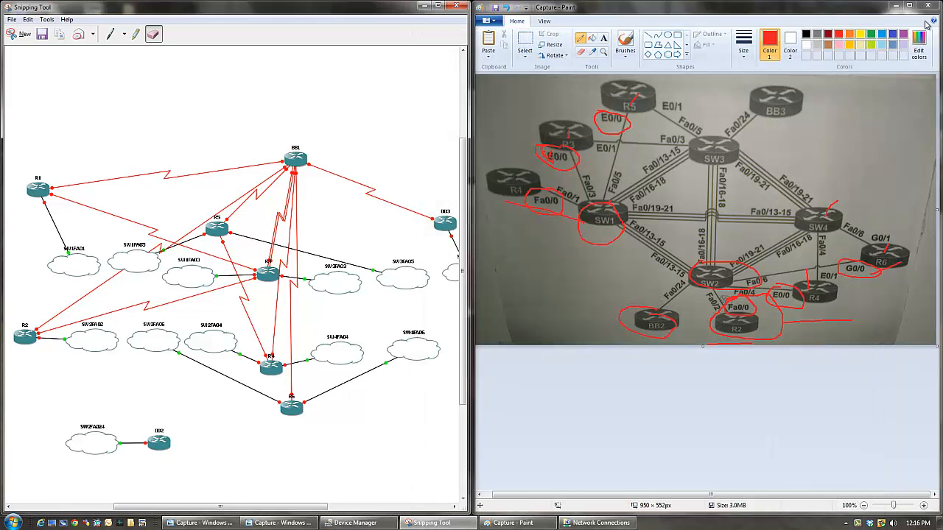
# - Minimize Paint and the Snipping Tool, and open the topology file from the INE-Basic-Last - BGP folder in a maximized GNS3 window
pyautogui.click(895, 6)
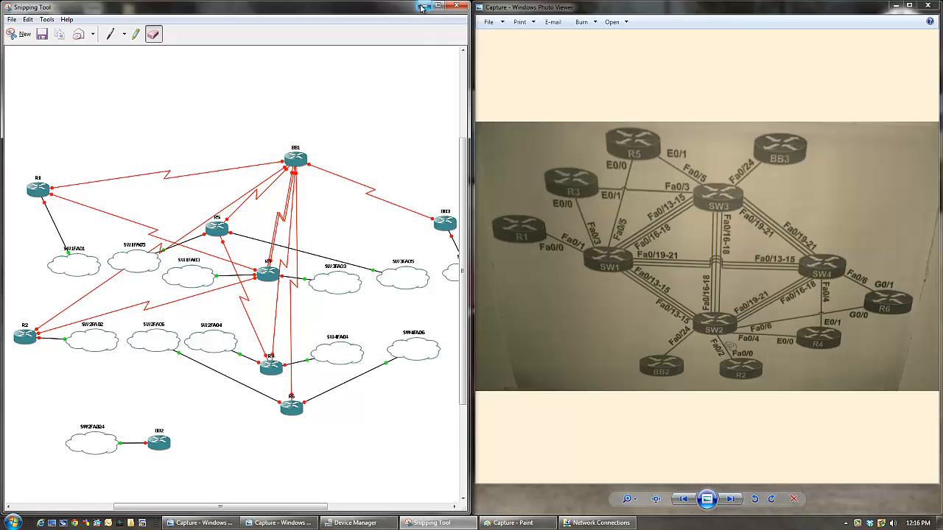
pyautogui.click(424, 7)
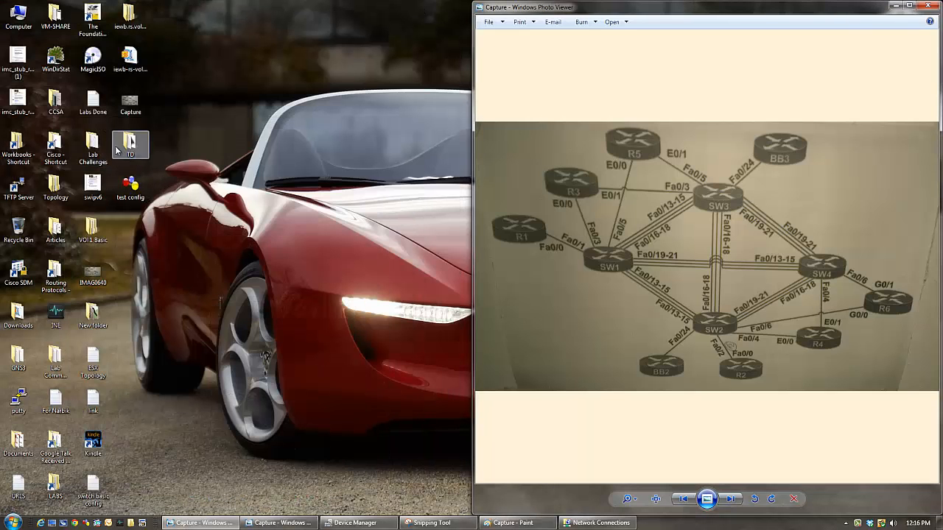
pyautogui.doubleClick(56, 315)
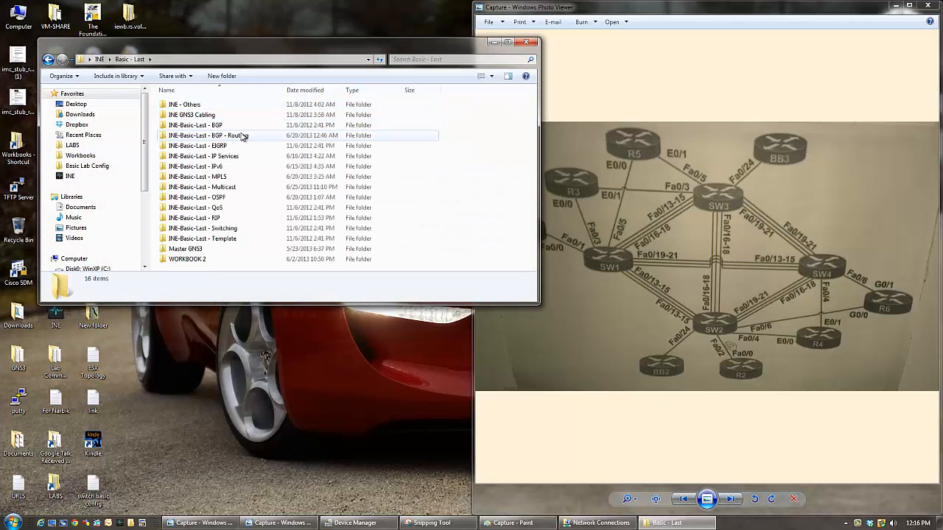
pyautogui.doubleClick(200, 126)
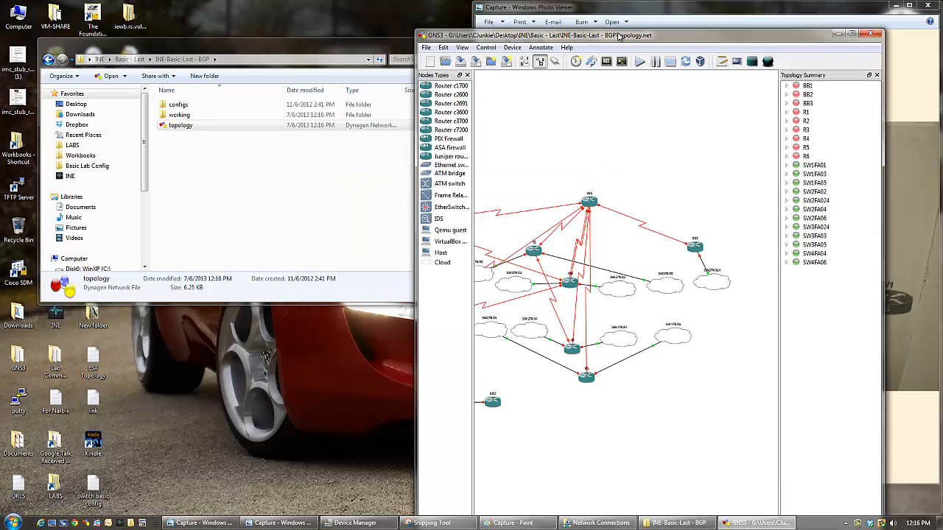
pyautogui.doubleClick(619, 36)
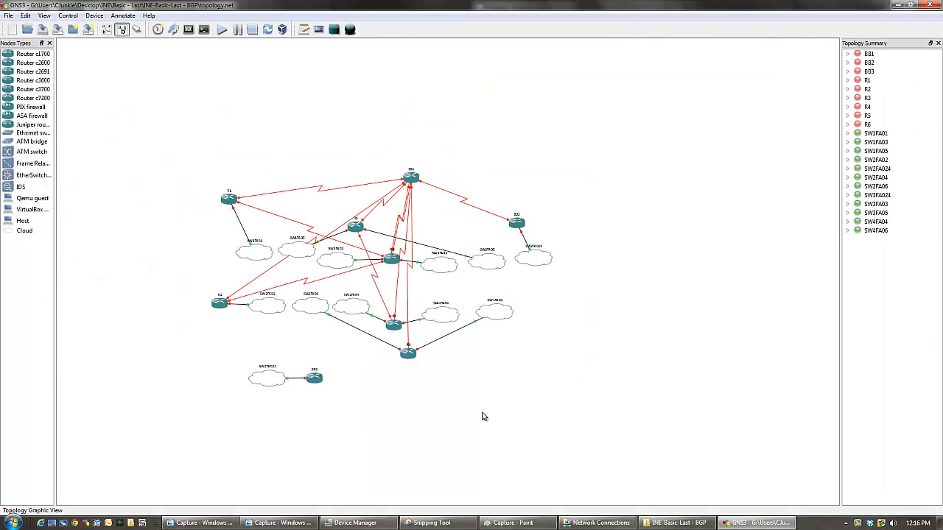
# - Examine the SW1FA01 cloud's assigned Ethernet NIO and the list of available adapters, and close its node configuration without changes
pyautogui.scroll(4, 482, 417)
pyautogui.scroll(-1, 482, 417)
pyautogui.scroll(1, 478, 460)
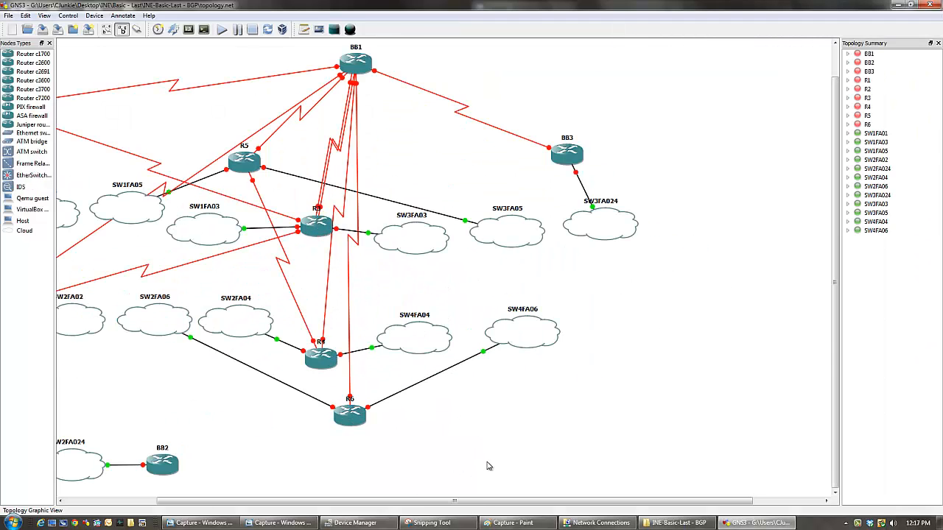
pyautogui.moveTo(475, 507); pyautogui.dragTo(377, 507)
pyautogui.doubleClick(164, 221)
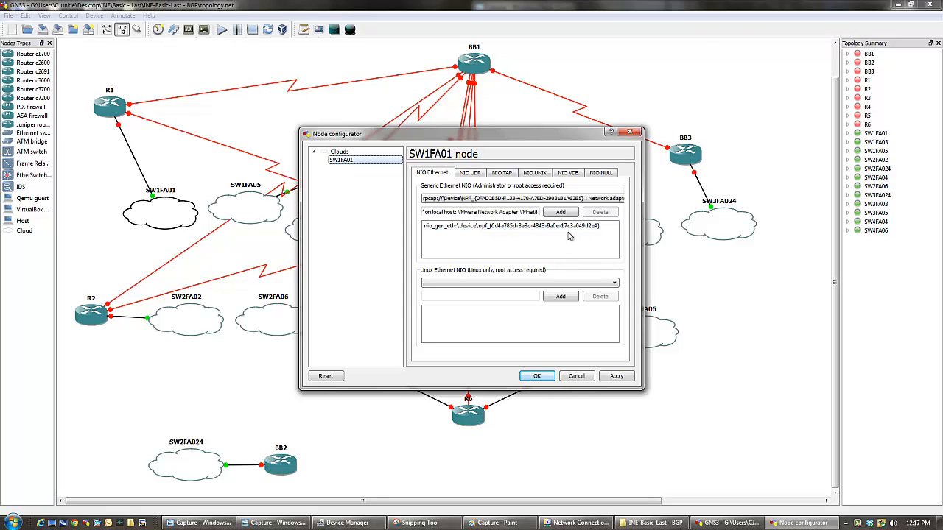
pyautogui.click(446, 229)
pyautogui.click(621, 198)
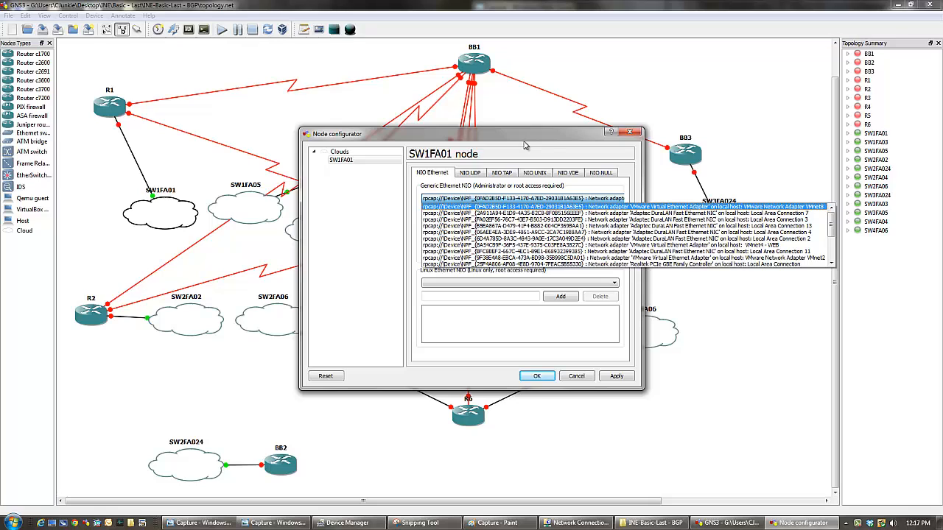
pyautogui.click(630, 134)
pyautogui.click(630, 134)
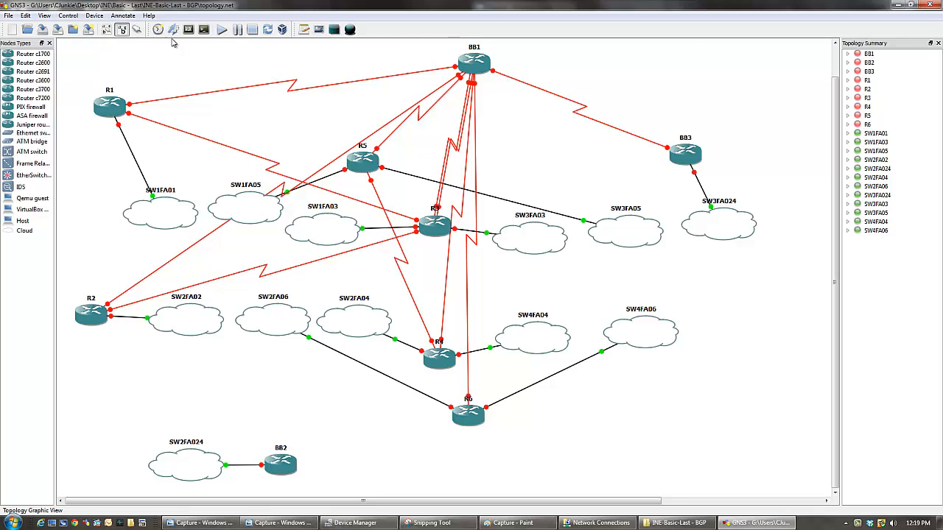
# - Import the startup configs from the configs folder inside INE-Basic-Last - BGP and start all devices in the topology
pyautogui.click(173, 29)
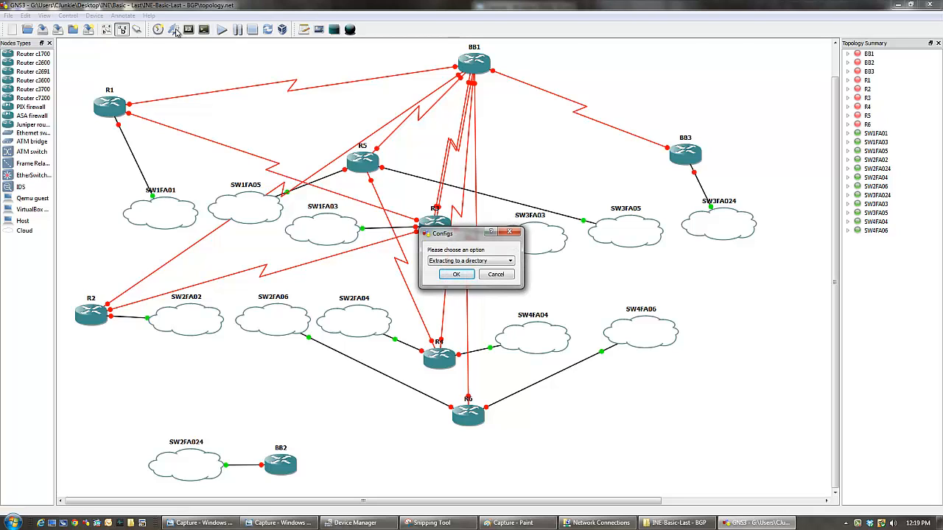
pyautogui.click(509, 260)
pyautogui.click(460, 270)
pyautogui.click(445, 275)
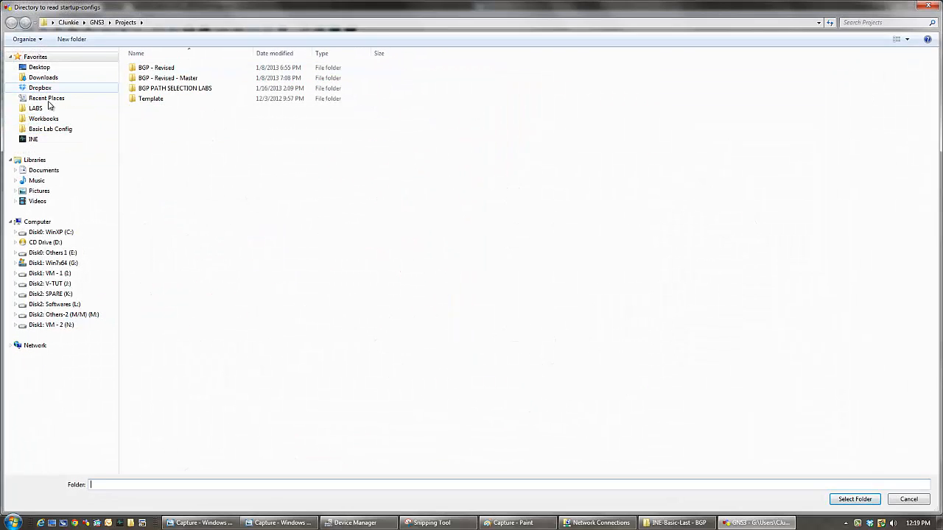
pyautogui.click(32, 139)
pyautogui.doubleClick(137, 69)
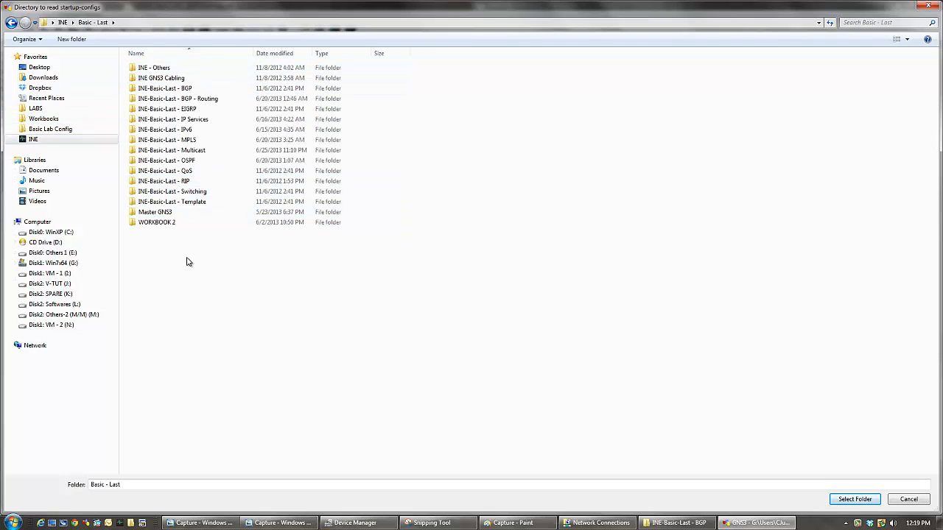
pyautogui.doubleClick(184, 89)
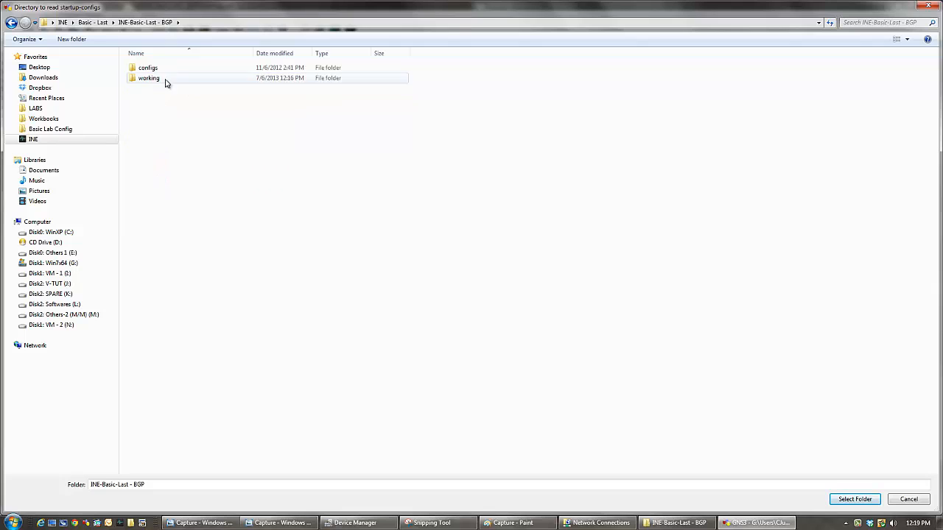
pyautogui.doubleClick(148, 70)
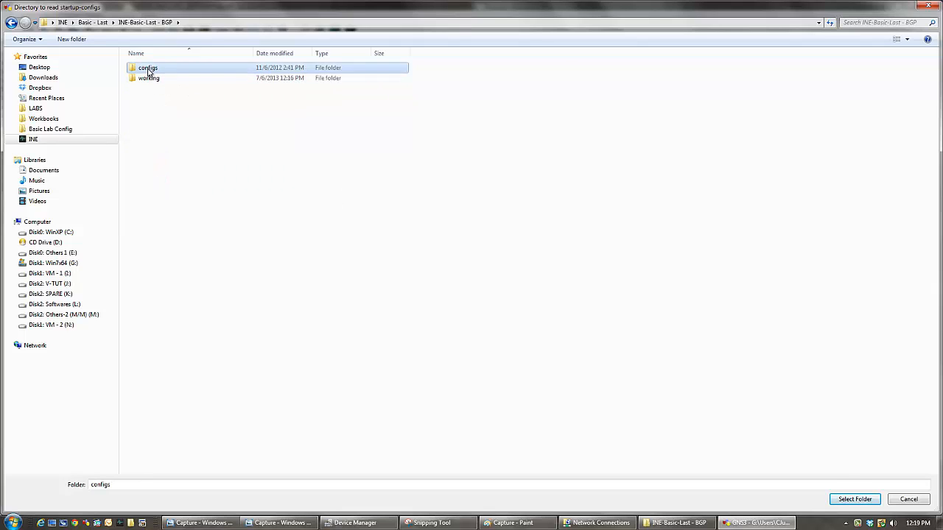
pyautogui.click(847, 499)
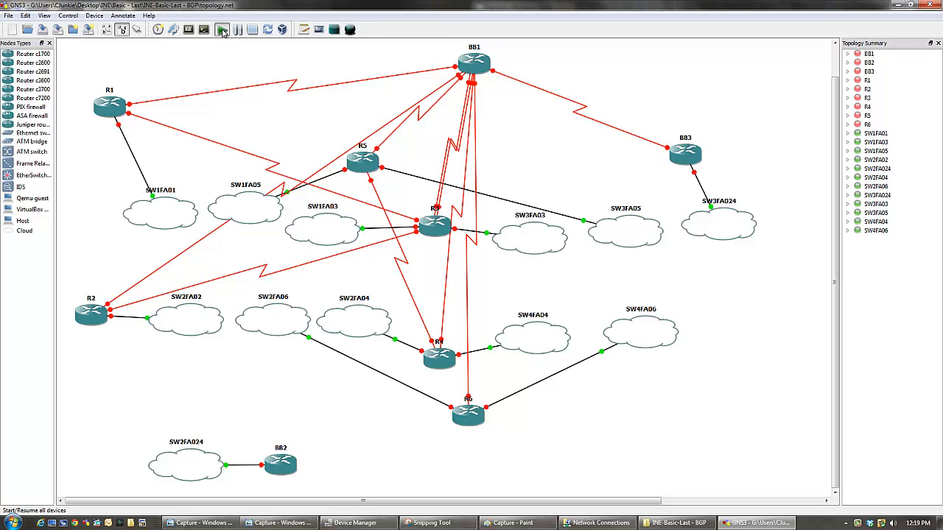
pyautogui.click(223, 31)
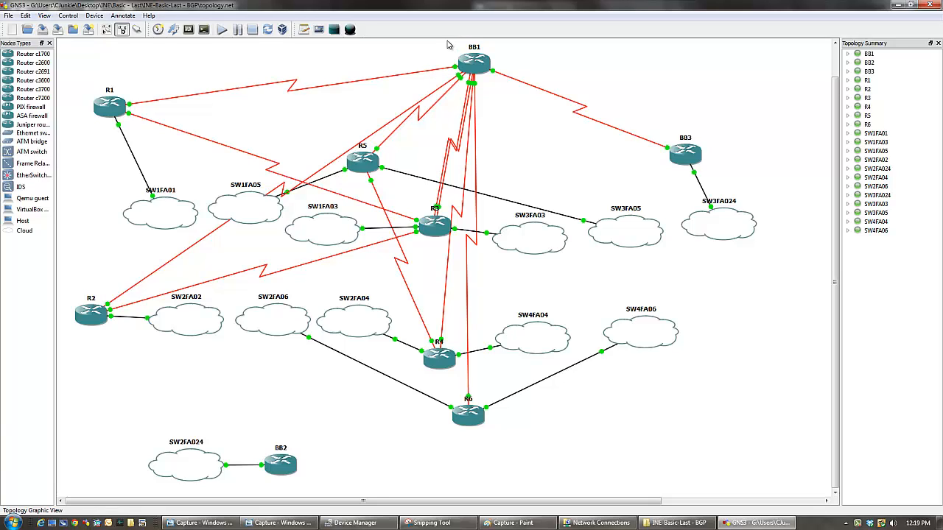
# - Open SecureCRT and connect to the INE sessions R1 through R6 and SW1 through SW4
pyautogui.click(19, 524)
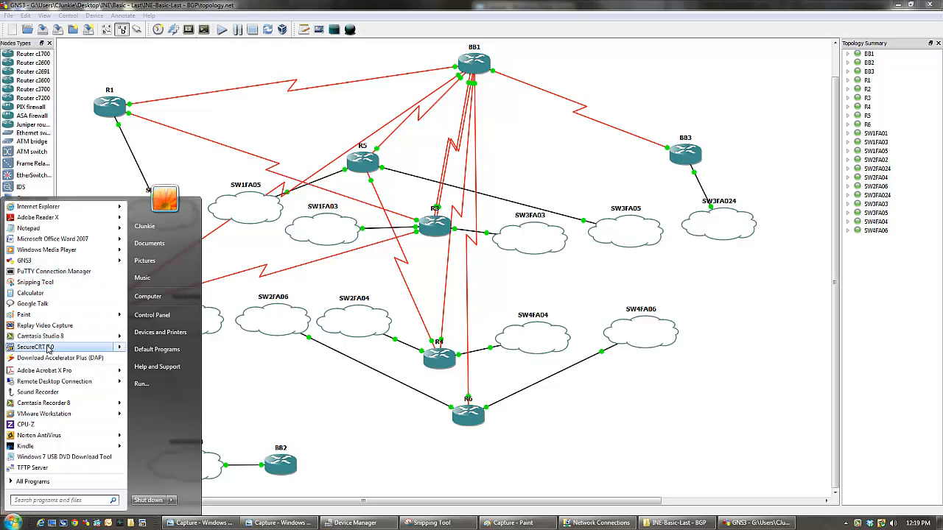
pyautogui.moveTo(47, 350)
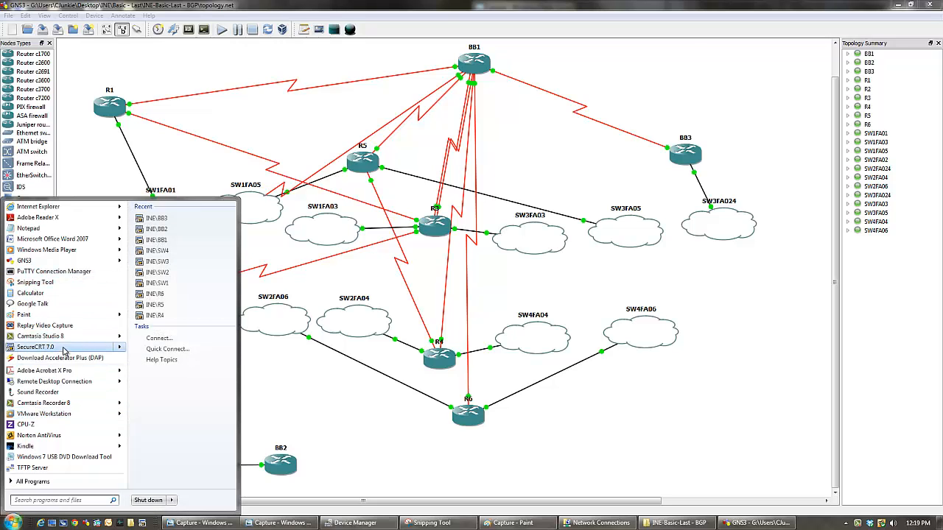
pyautogui.click(53, 349)
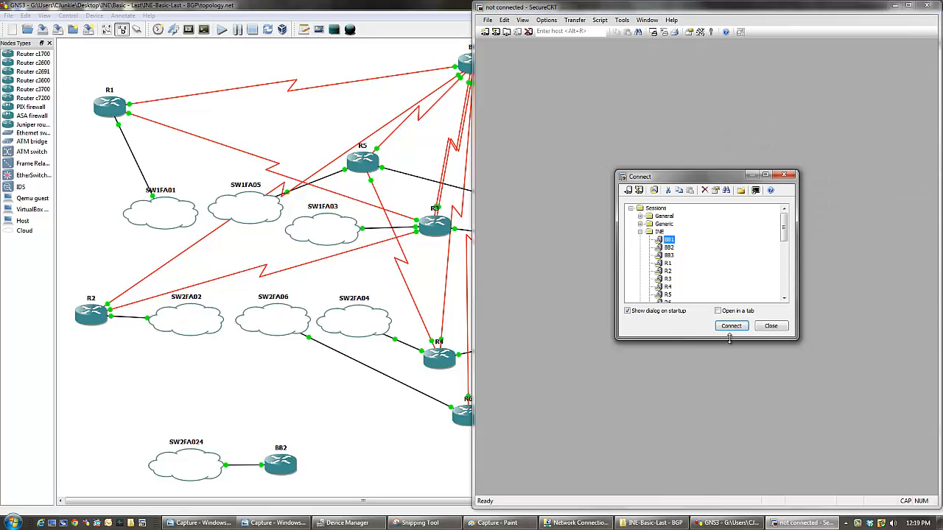
pyautogui.click(668, 263)
pyautogui.scroll(-2, 670, 292)
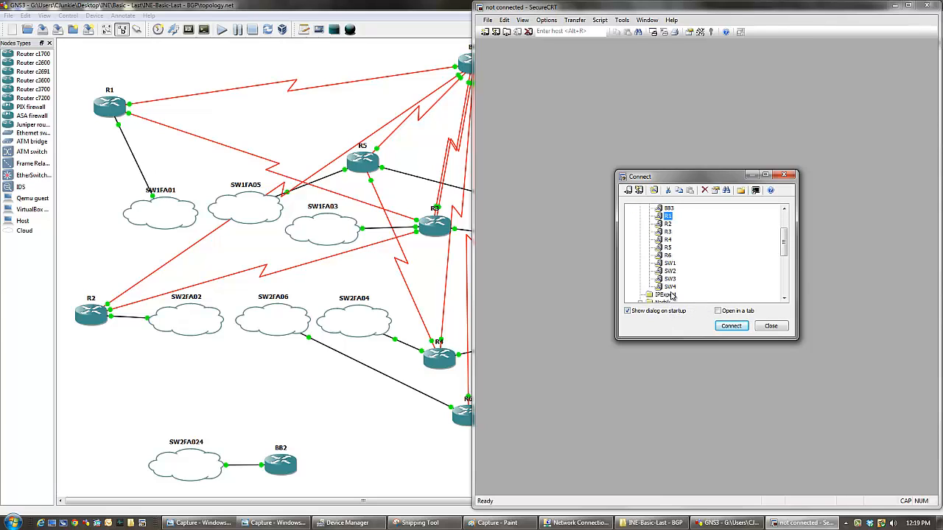
pyautogui.keyDown('shift'); pyautogui.click(669, 286); pyautogui.keyUp('shift')
pyautogui.click(731, 326)
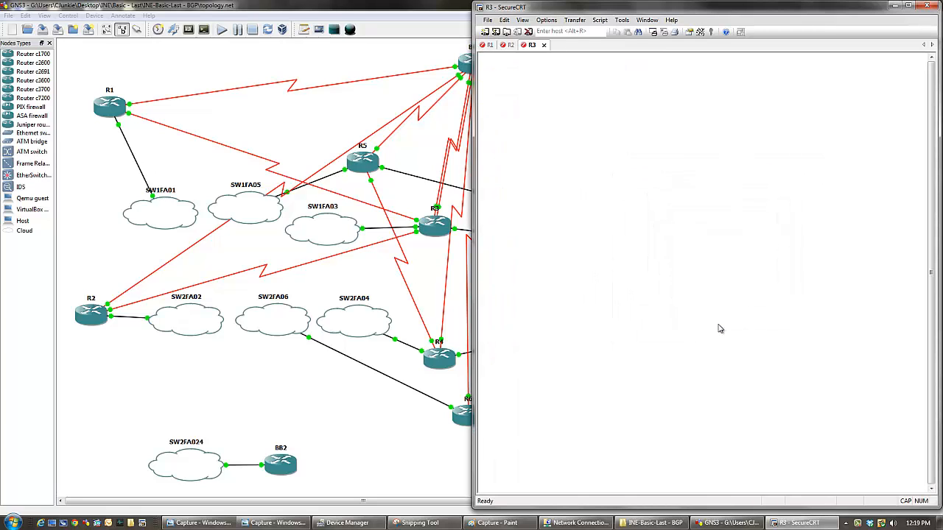
# - Connect to the INE sessions BB1, BB2 and BB3 in additional tabs of the same window
pyautogui.click(508, 32)
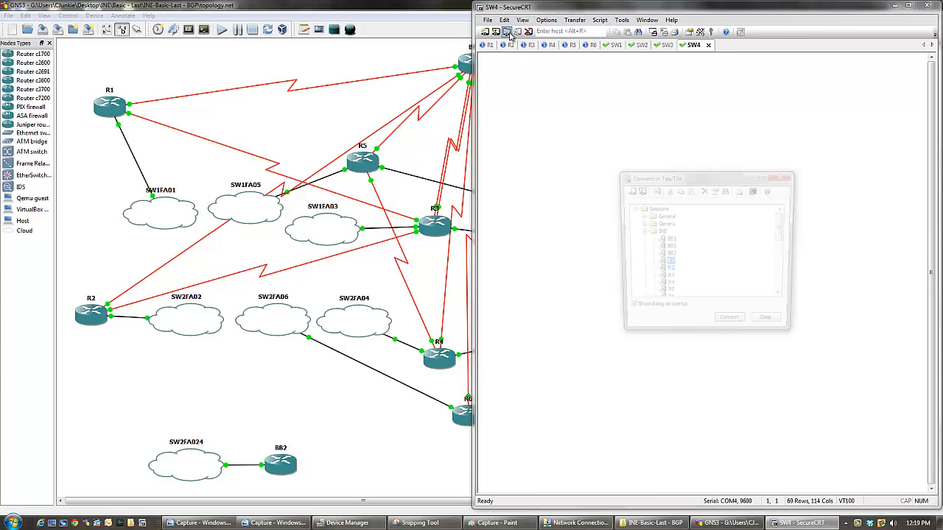
pyautogui.keyDown('shift'); pyautogui.click(669, 255); pyautogui.keyUp('shift')
pyautogui.click(731, 326)
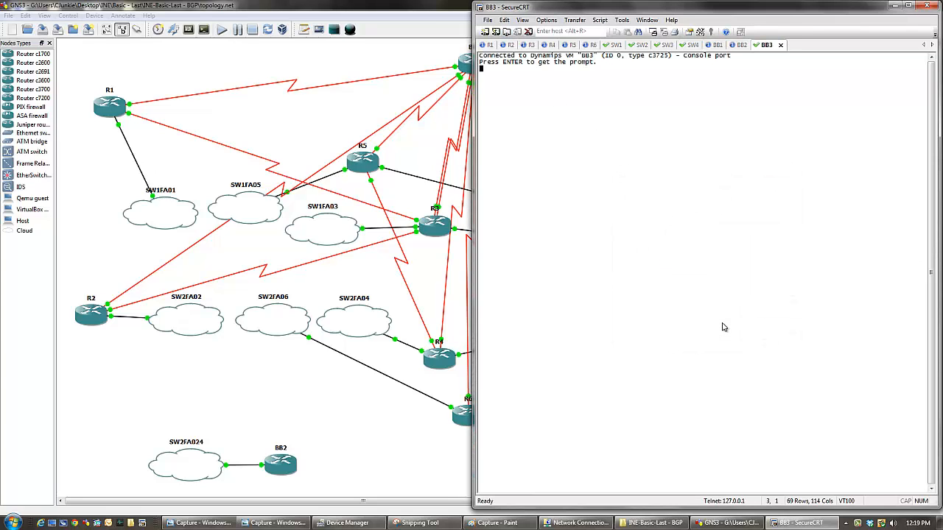
# - Bring up the command prompt on the R2 and R1 consoles
pyautogui.click(486, 45)
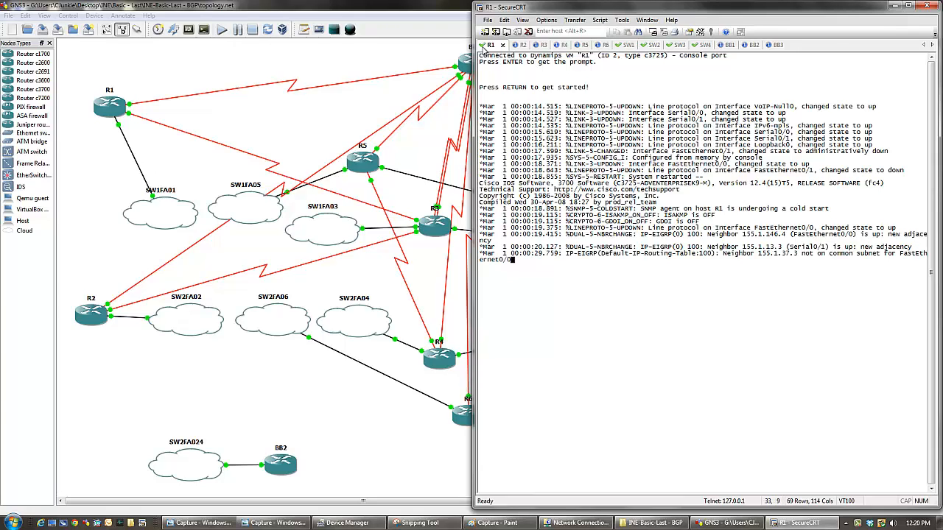
pyautogui.click(518, 46)
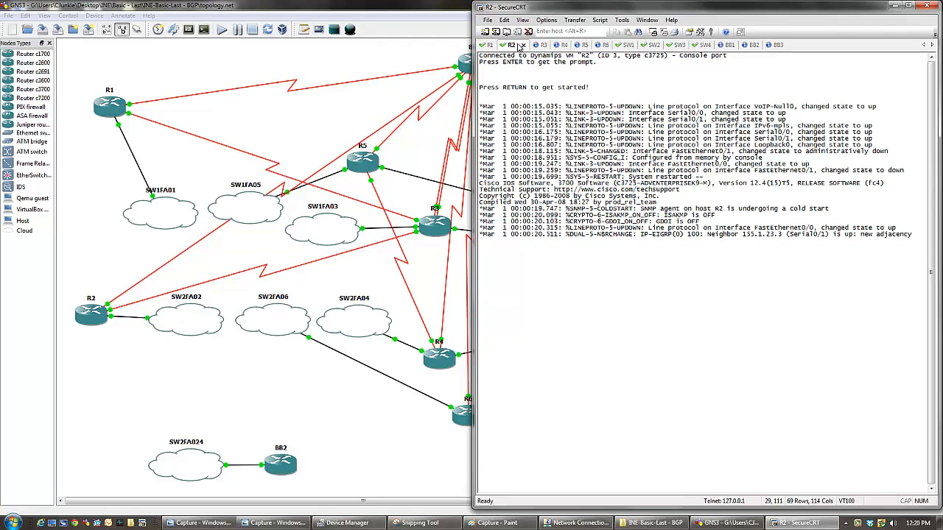
pyautogui.press('Return')
pyautogui.press('Return')
pyautogui.press('Return')
pyautogui.click(488, 45)
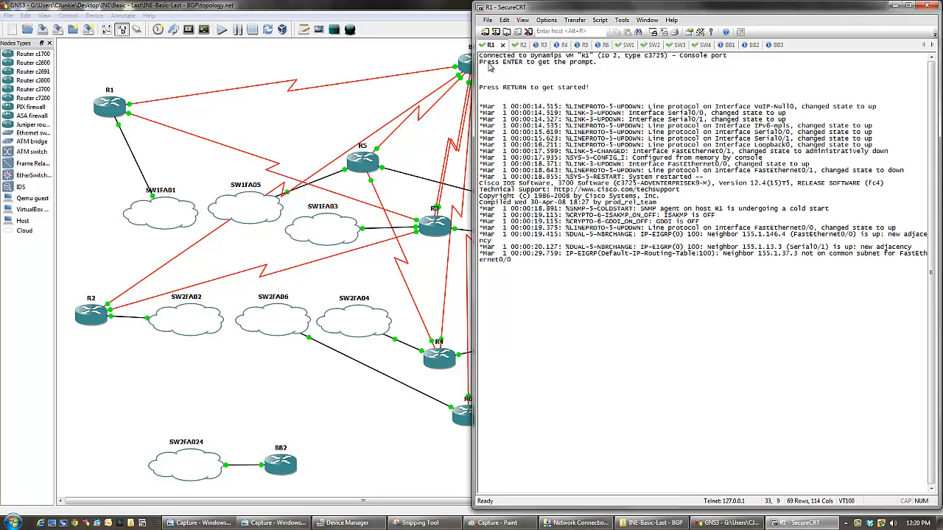
pyautogui.press('Return')
pyautogui.press('Return')
pyautogui.press('Return')
pyautogui.press('Return')
# - Bring up the command prompt on the R3 and R4 consoles
pyautogui.hotkey('alt', '2')
pyautogui.hotkey('alt', '3')
pyautogui.press('Return')
pyautogui.press('Return')
pyautogui.press('Return')
pyautogui.press('Return')
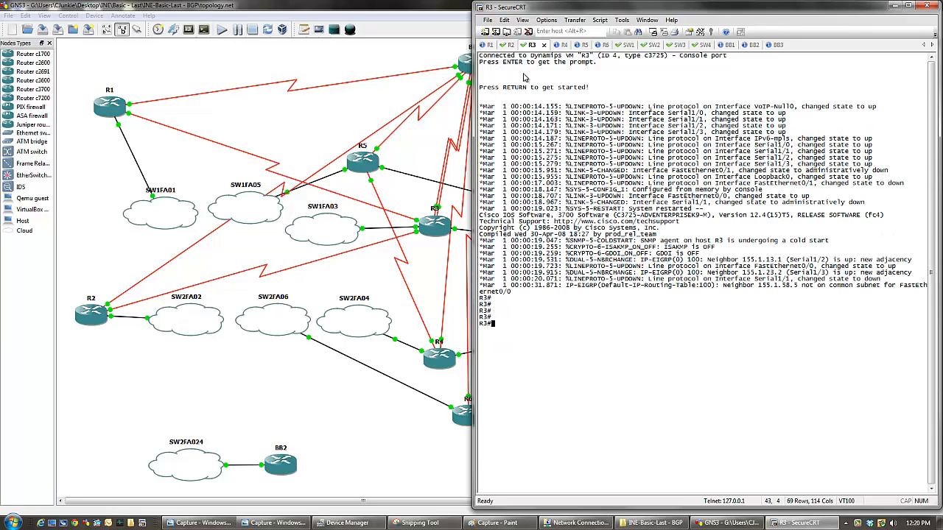
pyautogui.hotkey('alt', '4')
pyautogui.press('Return')
pyautogui.press('Return')
pyautogui.press('Return')
pyautogui.press('Return')
# - Bring up the command prompt on the R5 and R6 consoles
pyautogui.hotkey('alt', '5')
pyautogui.press('Return')
pyautogui.press('Return')
pyautogui.press('Return')
pyautogui.press('Return')
pyautogui.press('Return')
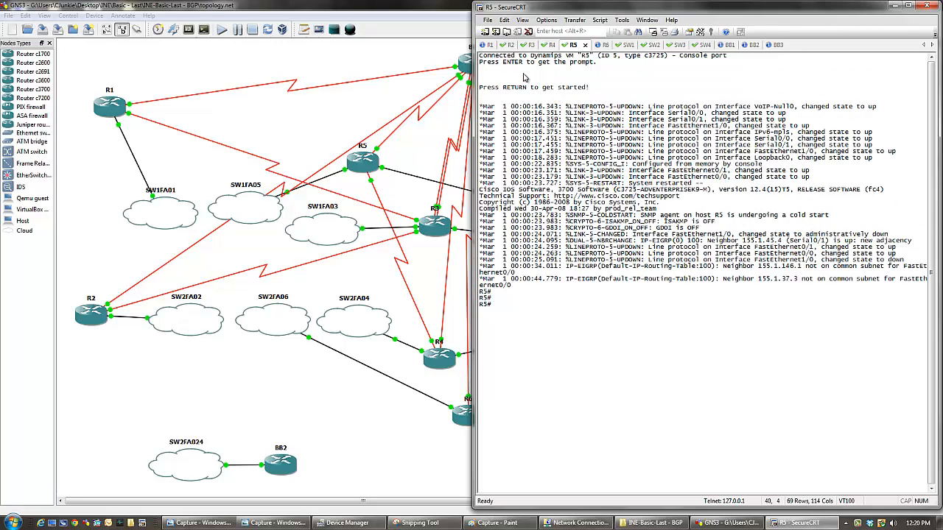
pyautogui.hotkey('alt', '6')
pyautogui.press('Return')
pyautogui.press('Return')
pyautogui.press('Return')
pyautogui.press('Return')
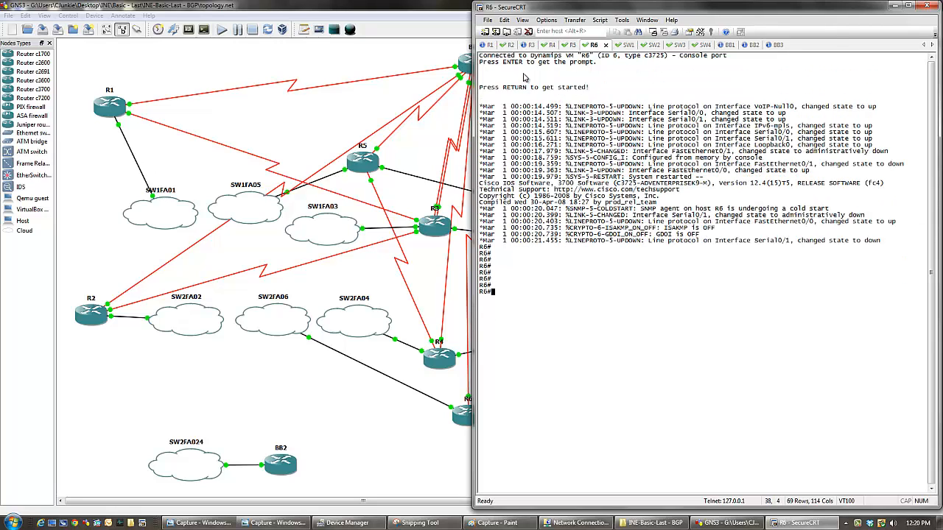
# - Decline the initial configuration dialog on SW1 and bring up its switch prompt
pyautogui.hotkey('alt', '7')
pyautogui.press('Return')
pyautogui.press('Return')
pyautogui.press('Return')
pyautogui.press('Return')
pyautogui.press('Return')
pyautogui.press('Return')
pyautogui.press('Return')
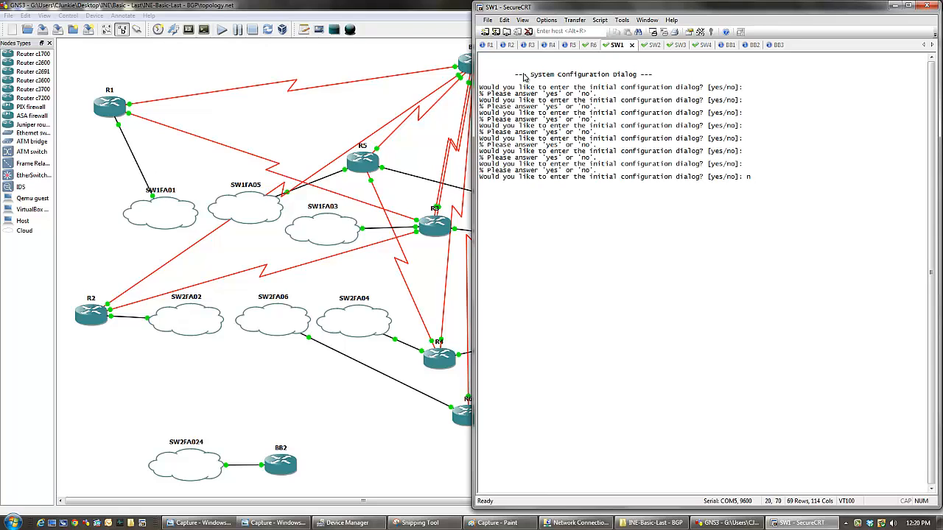
pyautogui.write('n')
pyautogui.press('Return')
pyautogui.press('Return')
pyautogui.press('Return')
pyautogui.press('Return')
pyautogui.press('Return')
# - Decline the initial configuration dialog on SW2 and bring up its switch prompt
pyautogui.hotkey('alt', '8')
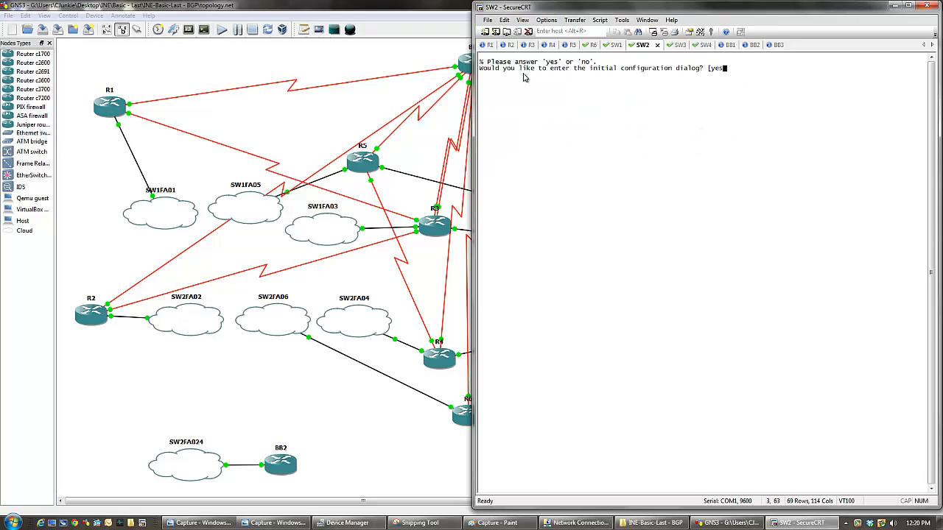
pyautogui.press('Return')
pyautogui.press('Return')
pyautogui.press('Return')
pyautogui.write('n')
pyautogui.press('Return')
pyautogui.press('Return')
pyautogui.press('Return')
pyautogui.press('Return')
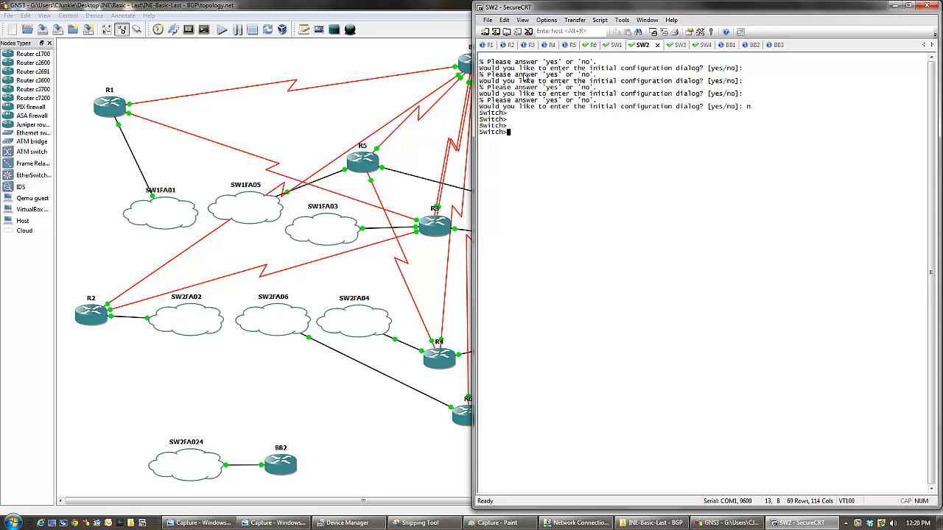
# - Decline the initial configuration dialog on SW3, accept terminating autoinstall, and bring up its prompt
pyautogui.hotkey('alt', '9')
pyautogui.press('Return')
pyautogui.press('Return')
pyautogui.press('Return')
pyautogui.press('Return')
pyautogui.press('Return')
pyautogui.write('n')
pyautogui.press('Return')
pyautogui.press('Return')
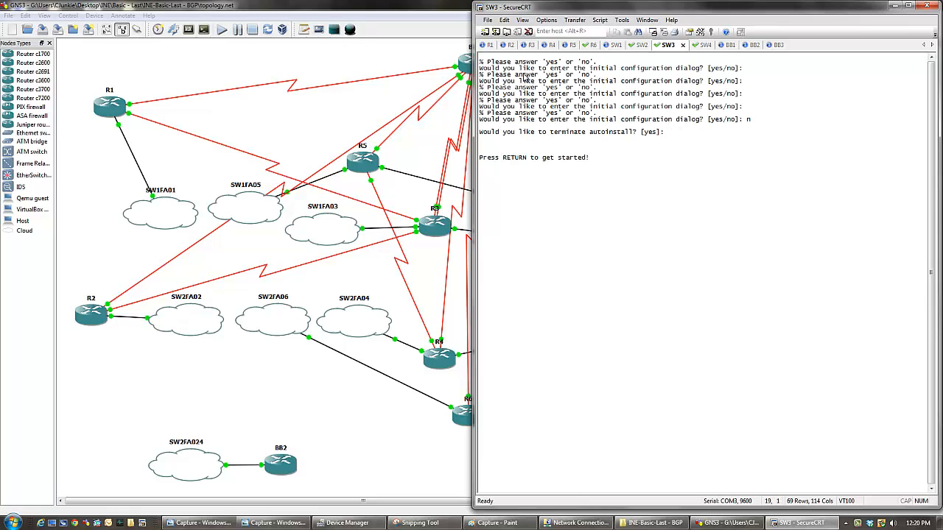
pyautogui.press('Return')
pyautogui.press('Return')
pyautogui.press('Return')
pyautogui.press('Return')
pyautogui.press('Return')
# - Decline the initial configuration dialog on SW4, accept terminating autoinstall, and bring up its prompt
pyautogui.hotkey('alt', '0')
pyautogui.press('Return')
pyautogui.press('Return')
pyautogui.press('Return')
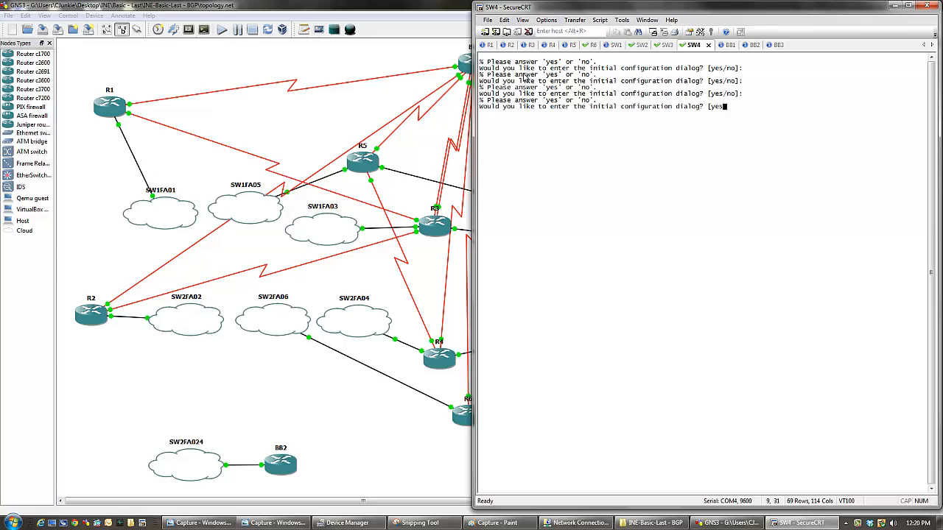
pyautogui.write('n')
pyautogui.press('Return')
pyautogui.press('Return')
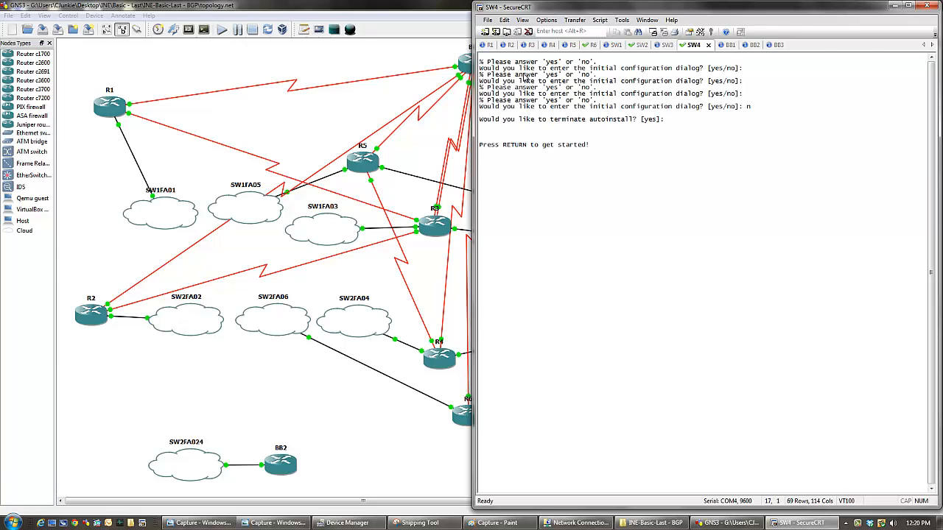
# - Bring up the command prompt on the BB1, BB2 and BB3 consoles in turn
pyautogui.press('Return')
pyautogui.press('Return')
pyautogui.press('Return')
pyautogui.press('Return')
pyautogui.press('Return')
pyautogui.press('Return')
pyautogui.hotkey('ctrl', 'Tab')
pyautogui.press('Return')
pyautogui.press('Return')
pyautogui.press('Return')
pyautogui.press('Return')
pyautogui.press('Return')
pyautogui.press('Return')
pyautogui.press('Return')
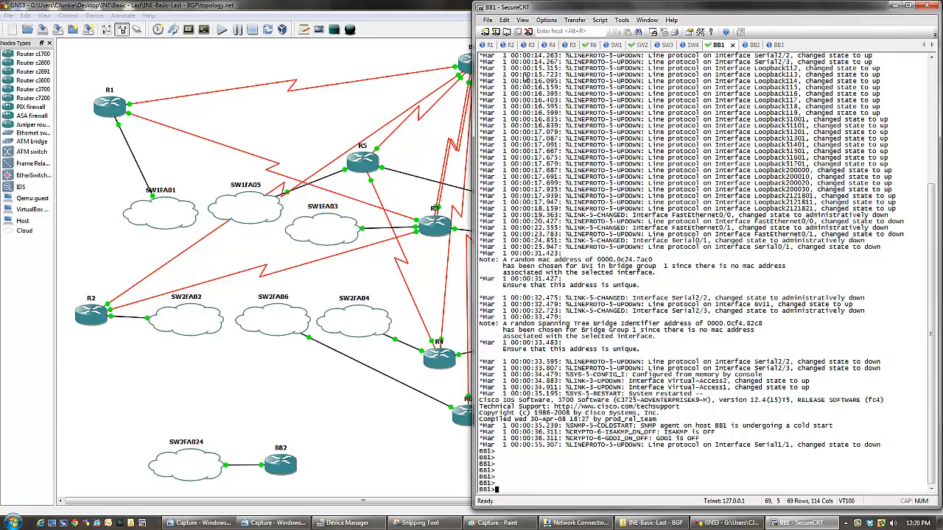
pyautogui.hotkey('ctrl', 'Tab')
pyautogui.press('Return')
pyautogui.press('Return')
pyautogui.press('Return')
pyautogui.press('Return')
pyautogui.press('Return')
pyautogui.press('Return')
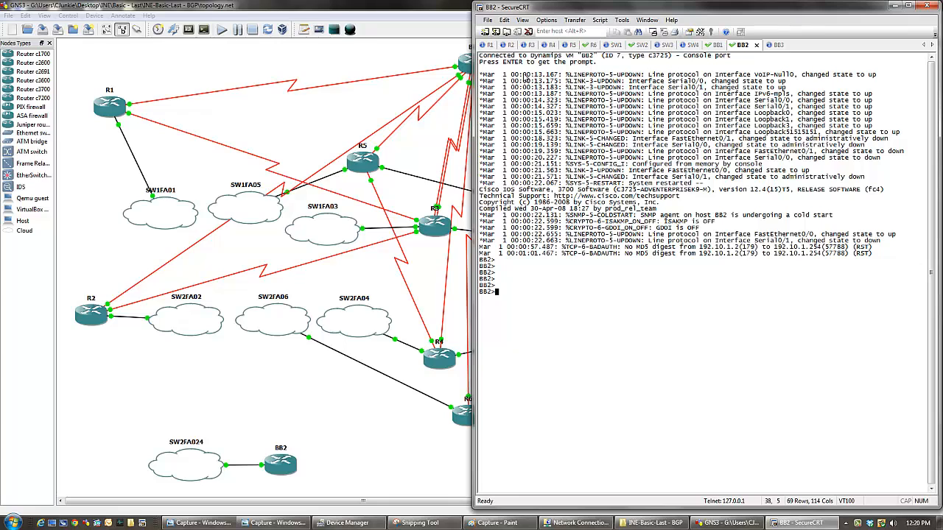
pyautogui.hotkey('ctrl', 'Tab')
pyautogui.press('Return')
pyautogui.press('Return')
pyautogui.press('Return')
pyautogui.press('Return')
pyautogui.press('Return')
pyautogui.press('Return')
pyautogui.press('Return')
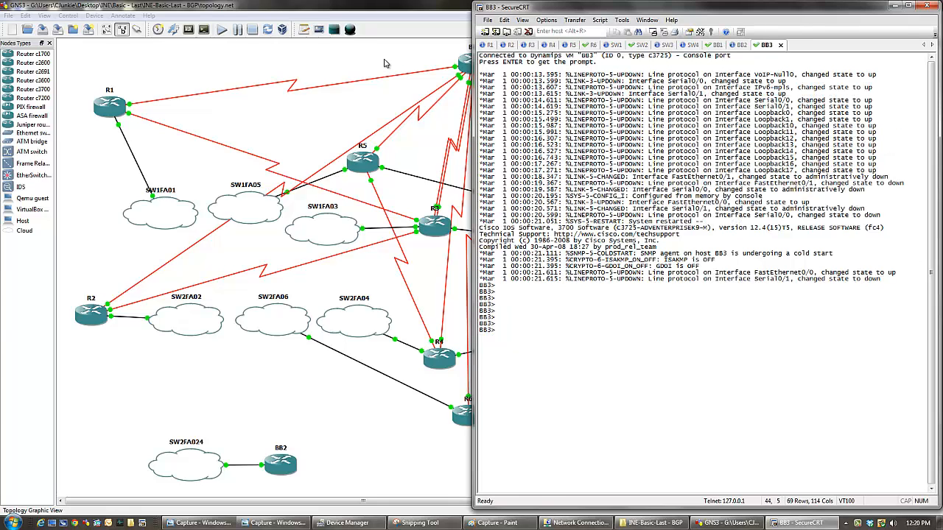
# - List R1's CDP neighbors with sh cdp neigh
pyautogui.click(485, 47)
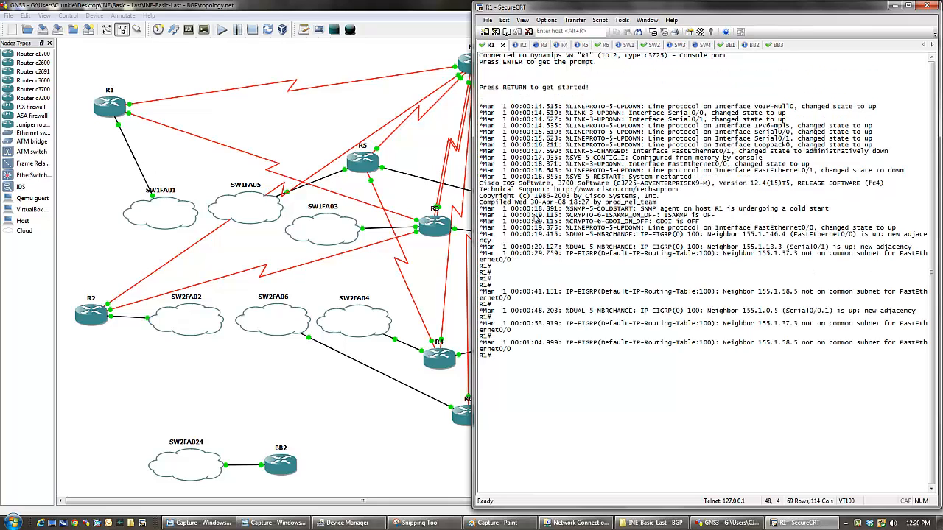
pyautogui.write('sh cdp neigh')
pyautogui.press('Return')
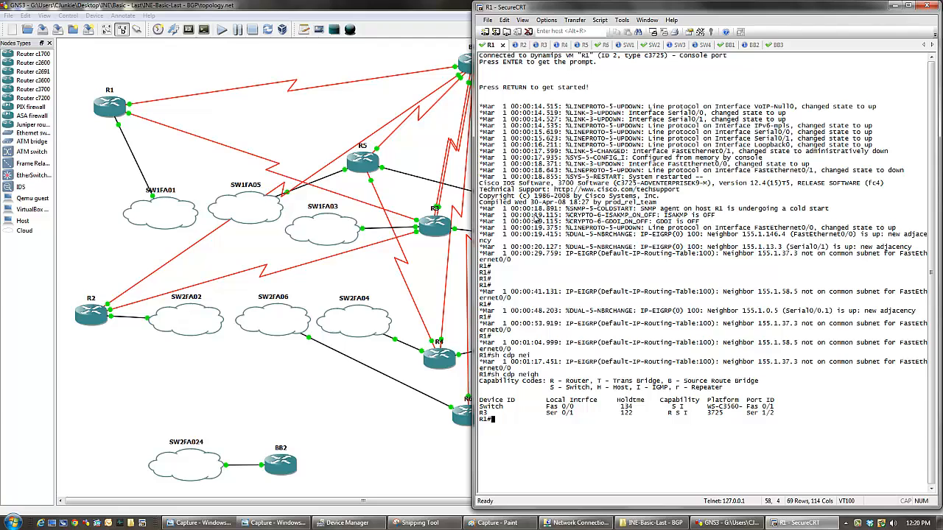
# - Enter privileged and global configuration mode on SW1 and set its hostname to Sw1
pyautogui.click(618, 46)
pyautogui.press('Return')
pyautogui.press('Return')
pyautogui.press('Return')
pyautogui.press('Return')
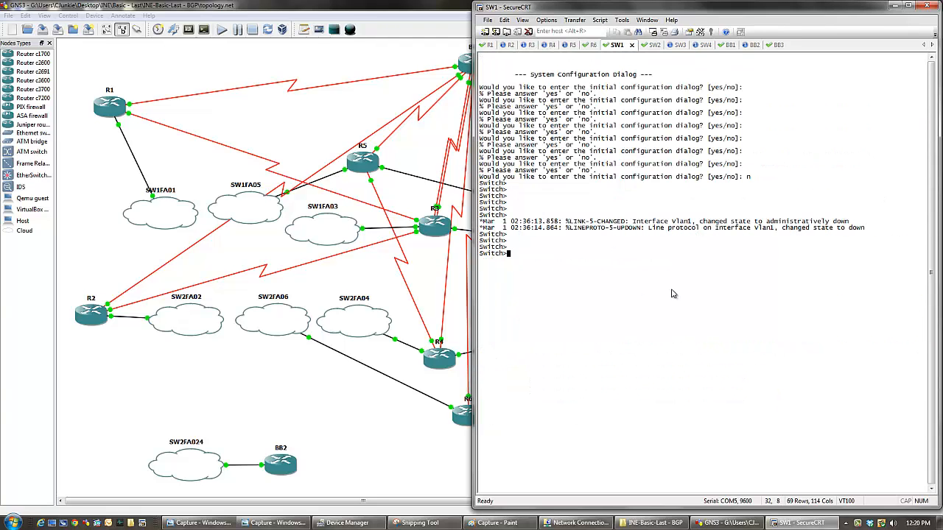
pyautogui.write('en')
pyautogui.press('Return')
pyautogui.write('conf t')
pyautogui.press('Return')
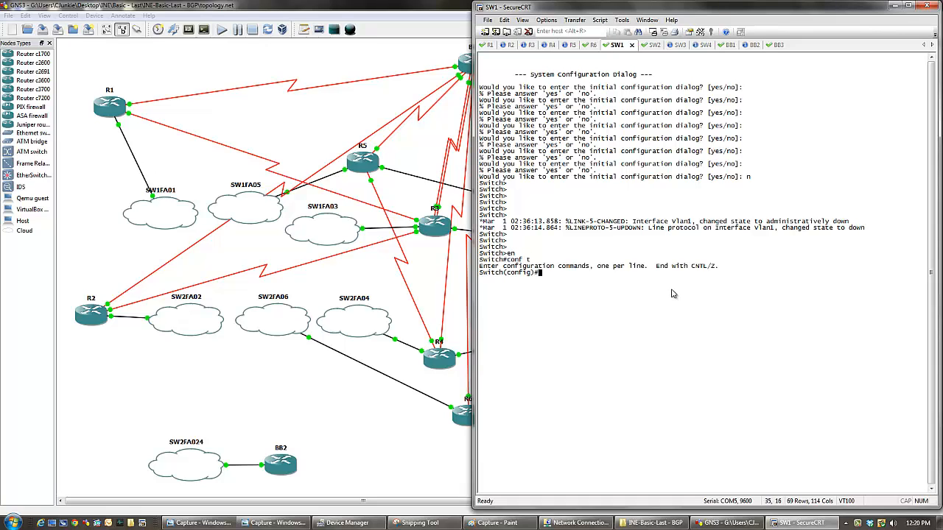
pyautogui.write('host Sw')
pyautogui.write('1')
pyautogui.press('Return')
# - Enter privileged and global configuration mode on SW2 and set its hostname to SW2
pyautogui.hotkey('ctrl', 'Tab')
pyautogui.write('conf t')
pyautogui.press('Return')
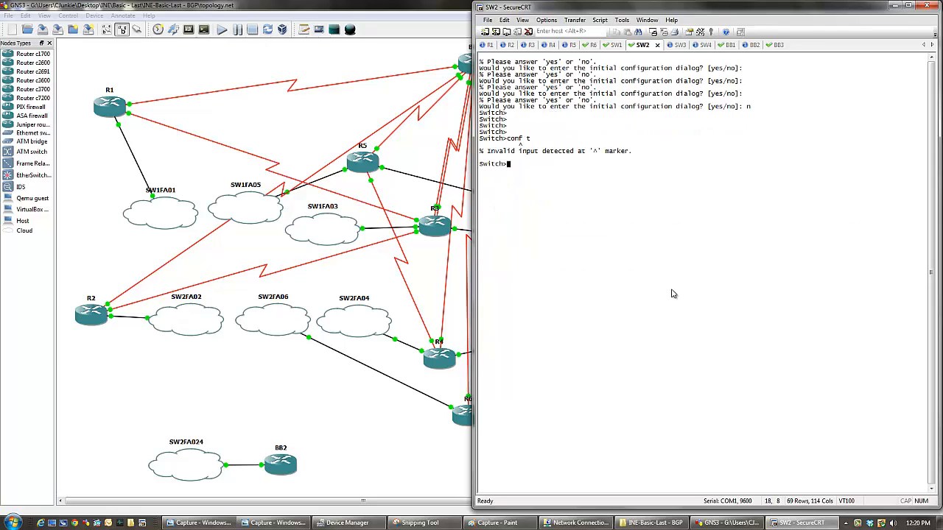
pyautogui.write('en')
pyautogui.press('Return')
pyautogui.write('conf t')
pyautogui.press('Return')
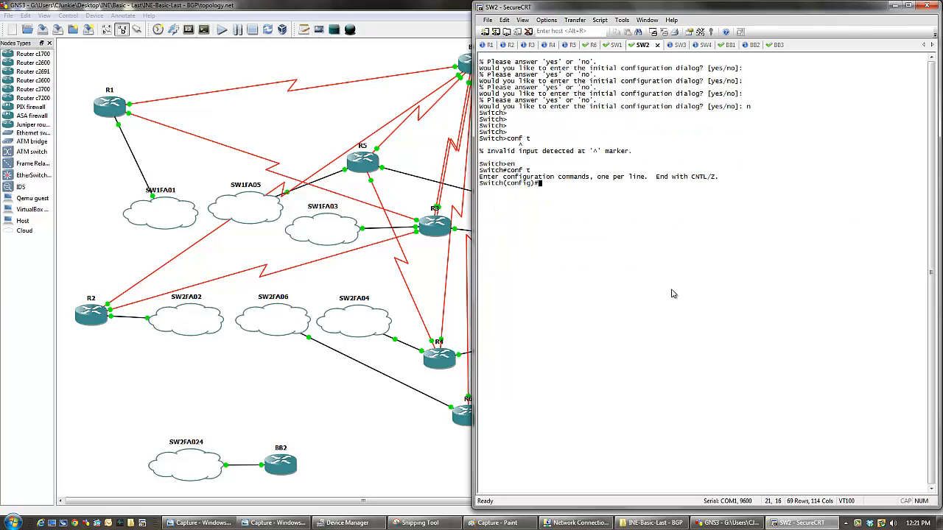
pyautogui.write('host SW2')
pyautogui.press('BackSpace')
pyautogui.write('2')
pyautogui.press('Return')
# - Enter privileged and global configuration mode on SW3 and set its hostname to SW3
pyautogui.hotkey('ctrl', 'Tab')
pyautogui.press('Return')
pyautogui.press('Return')
pyautogui.press('Return')
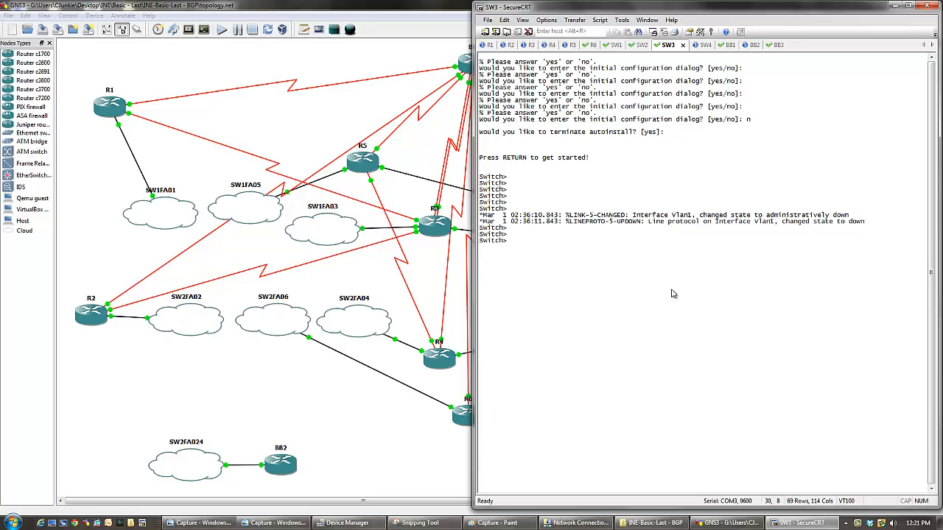
pyautogui.write('en')
pyautogui.press('Return')
pyautogui.write('cnf t')
pyautogui.press('BackSpace')
pyautogui.press('BackSpace')
pyautogui.press('BackSpace')
pyautogui.write('onf t')
pyautogui.press('Return')
pyautogui.write('hos')
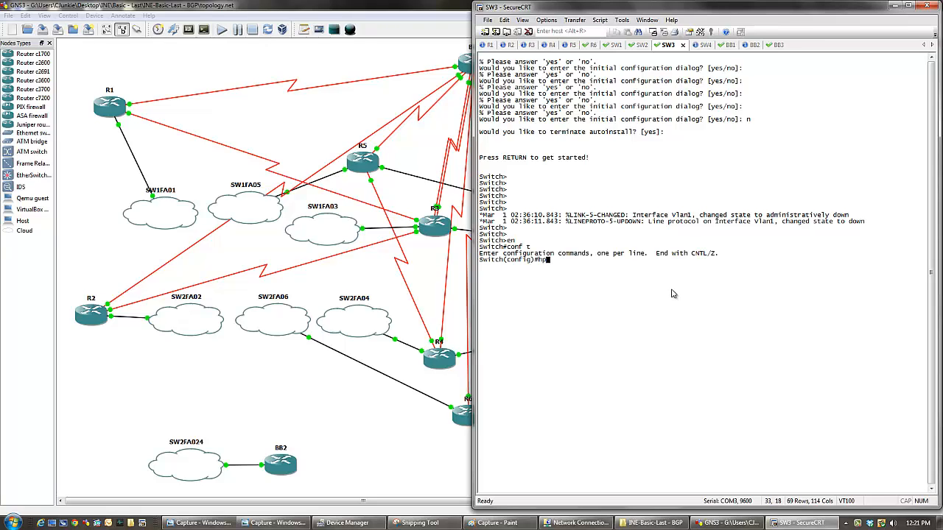
pyautogui.write('t SW3')
pyautogui.press('Return')
# - Enter privileged and global configuration mode on SW4 and set its hostname to SW4
pyautogui.hotkey('ctrl', 'Tab')
pyautogui.press('Return')
pyautogui.press('Return')
pyautogui.press('Return')
pyautogui.press('Return')
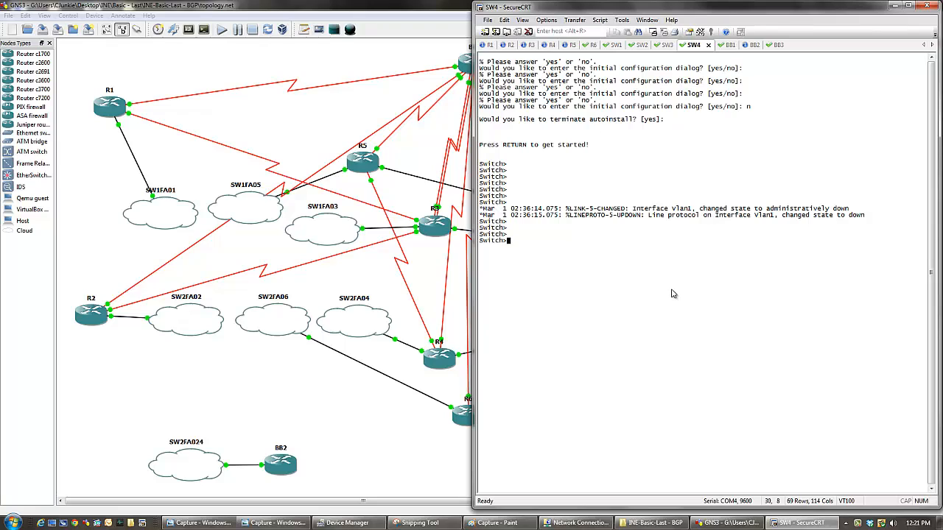
pyautogui.write('en')
pyautogui.press('Return')
pyautogui.write('conf t')
pyautogui.press('Return')
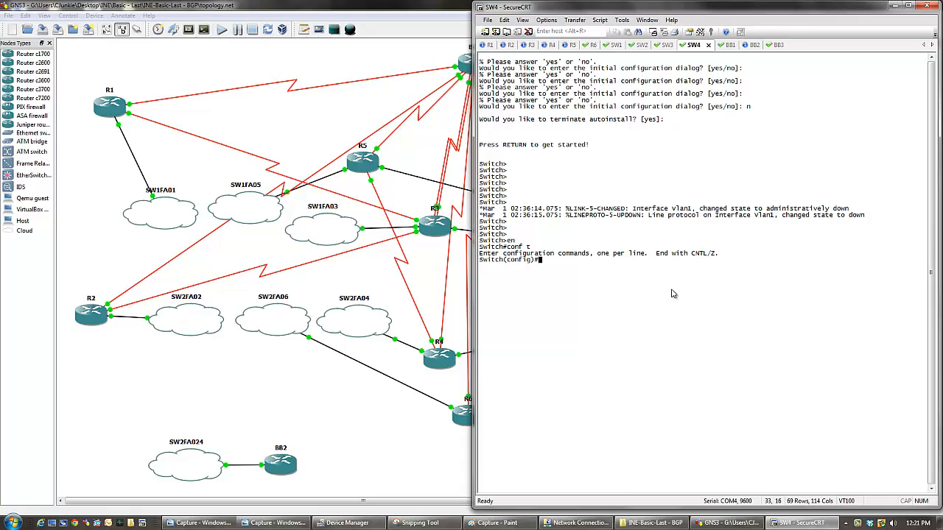
pyautogui.write('host SW4')
pyautogui.press('Return')
# - Rerun sh cdp neigh on R1 several times to see whether the renamed switch replaces the old neighbor entry
pyautogui.click(482, 47)
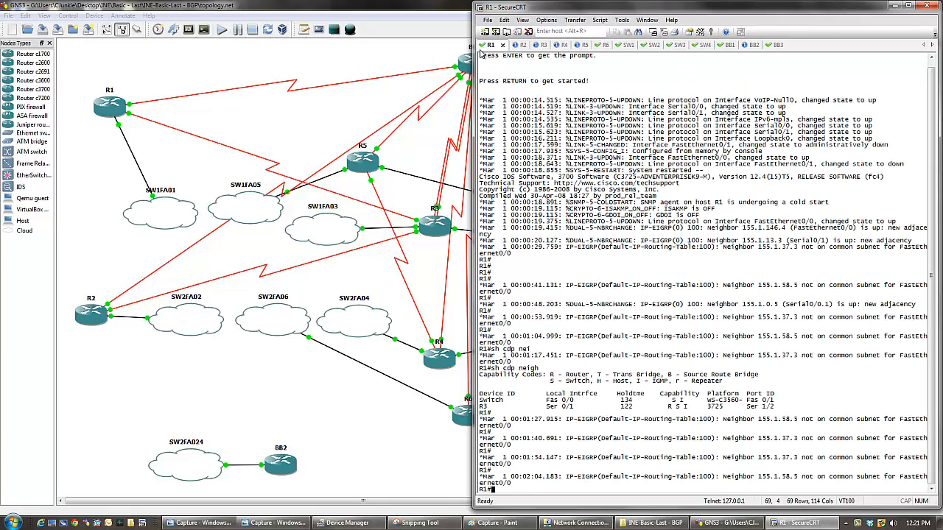
pyautogui.press('Up')
pyautogui.press('Return')
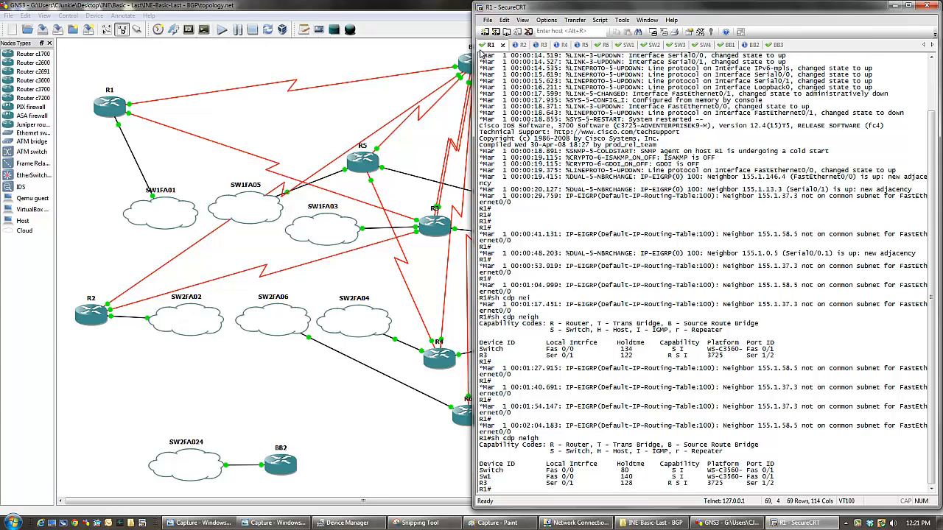
pyautogui.press('Up')
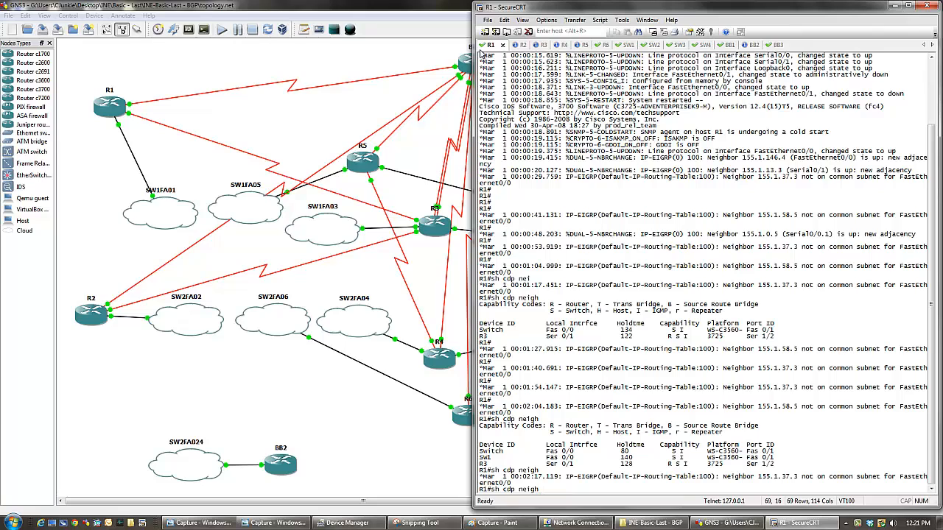
pyautogui.press('Return')
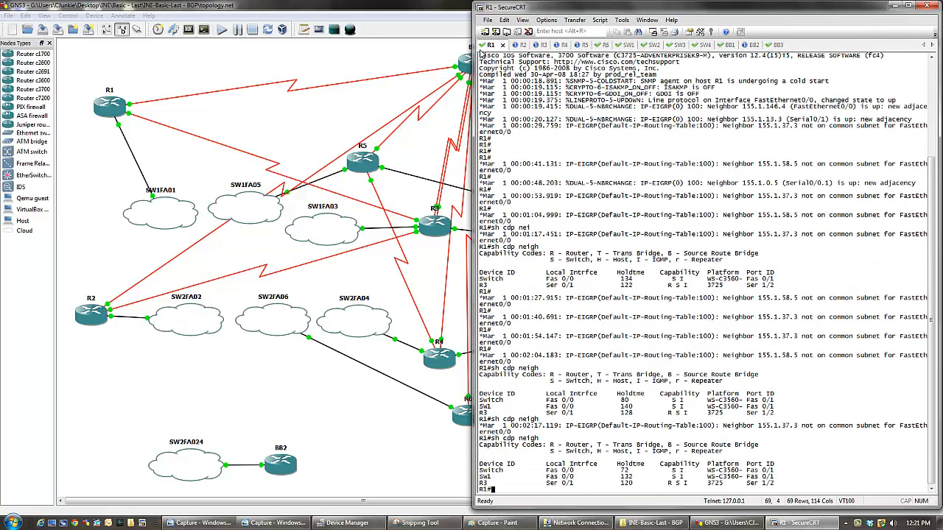
pyautogui.press('Up')
pyautogui.press('Return')
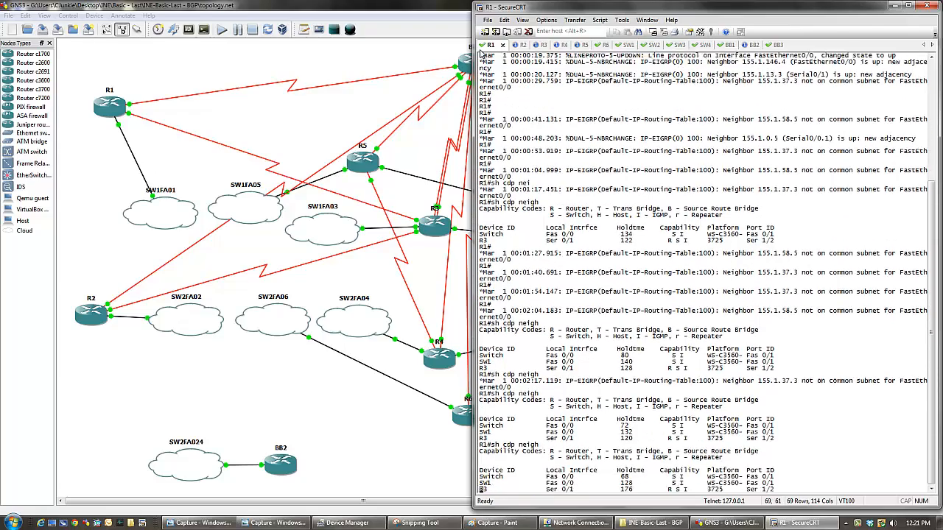
pyautogui.press('Up')
pyautogui.press('Return')
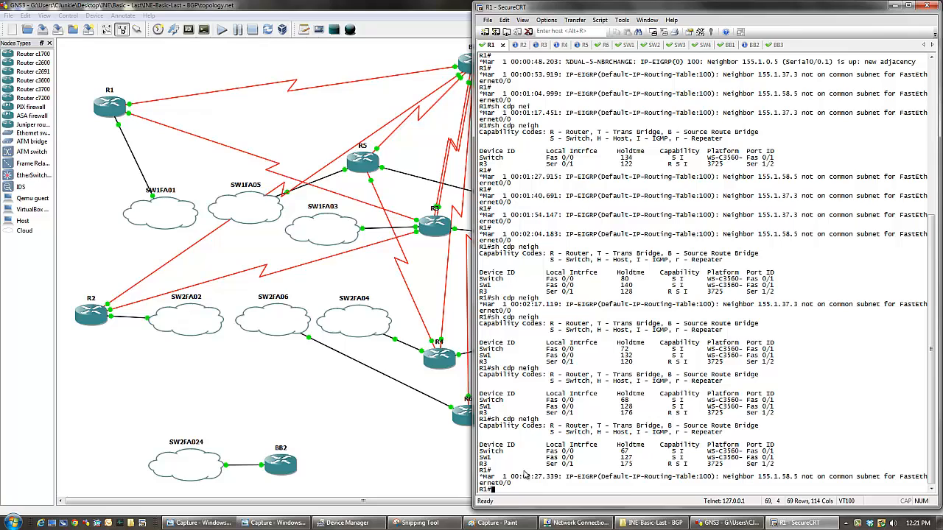
pyautogui.press('Up')
# - Review the cabling in the GNS3 topology and try to open interface fa0/0 for configuration on SW1
pyautogui.click(621, 46)
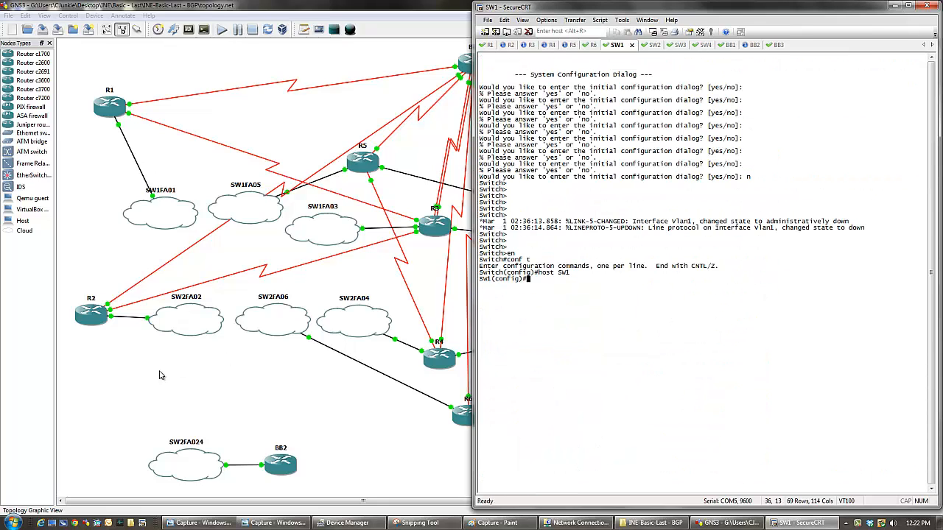
pyautogui.click(130, 361)
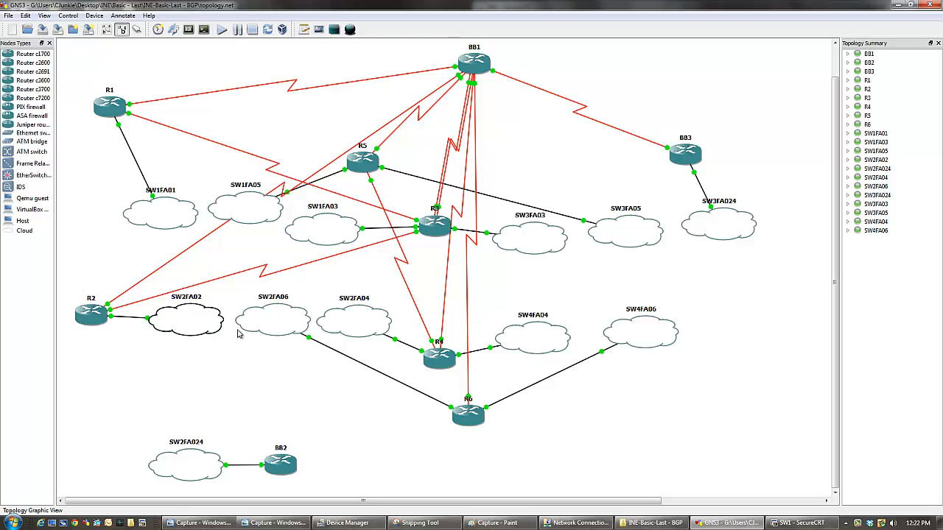
pyautogui.click(790, 525)
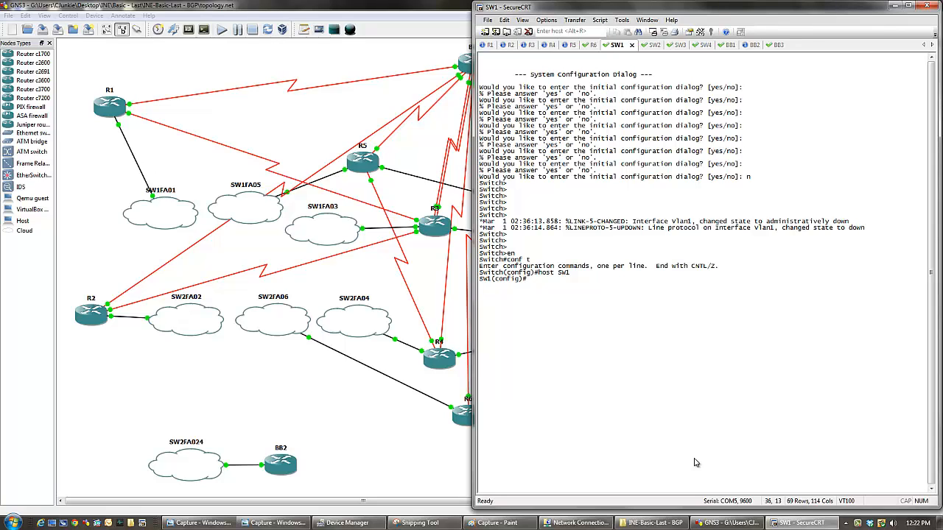
pyautogui.write('int fa0/0')
pyautogui.press('Return')
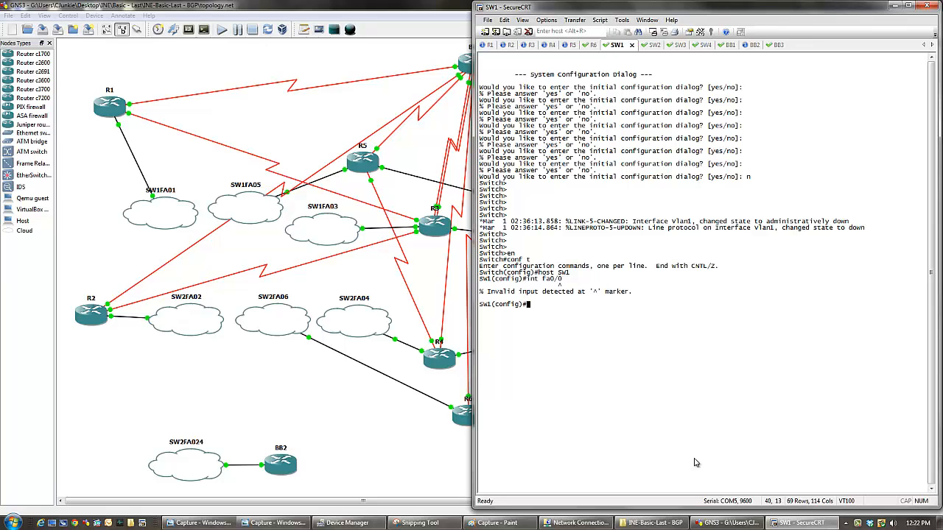
# - Configure interface f0/1 on SW1 with speed 100 and full duplex
pyautogui.write('int f0/1')
pyautogui.press('Return')
pyautogui.write('spe 100')
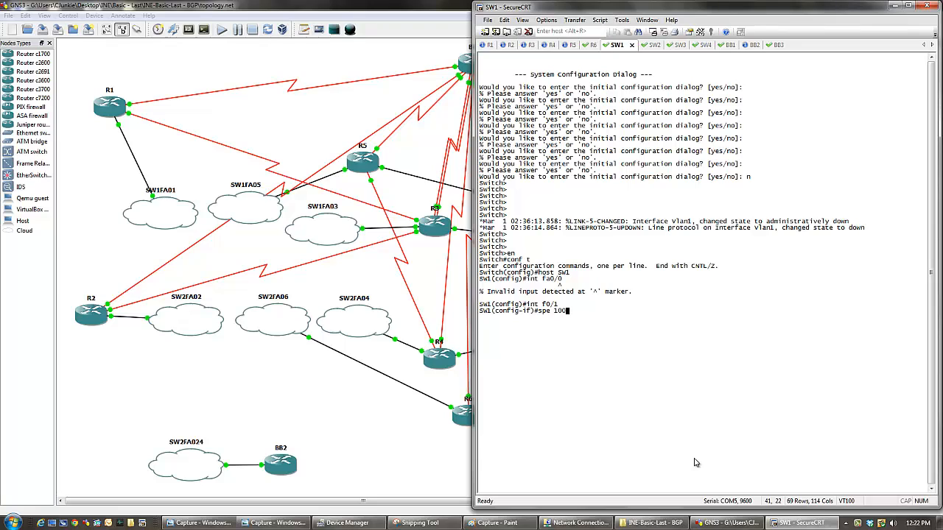
pyautogui.press('Return')
pyautogui.write('dup full')
pyautogui.press('Return')
pyautogui.press('Return')
pyautogui.press('Return')
pyautogui.press('Return')
pyautogui.press('Return')
pyautogui.press('Return')
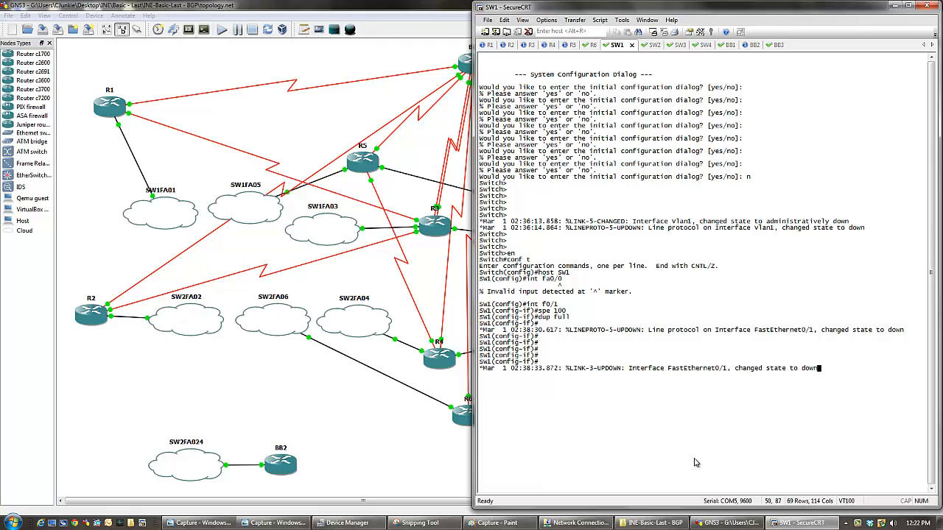
# - Set SW1's interface f0/1 to switchport access mode with sw m a
pyautogui.write('sw m a')
pyautogui.press('Return')
pyautogui.write('s')
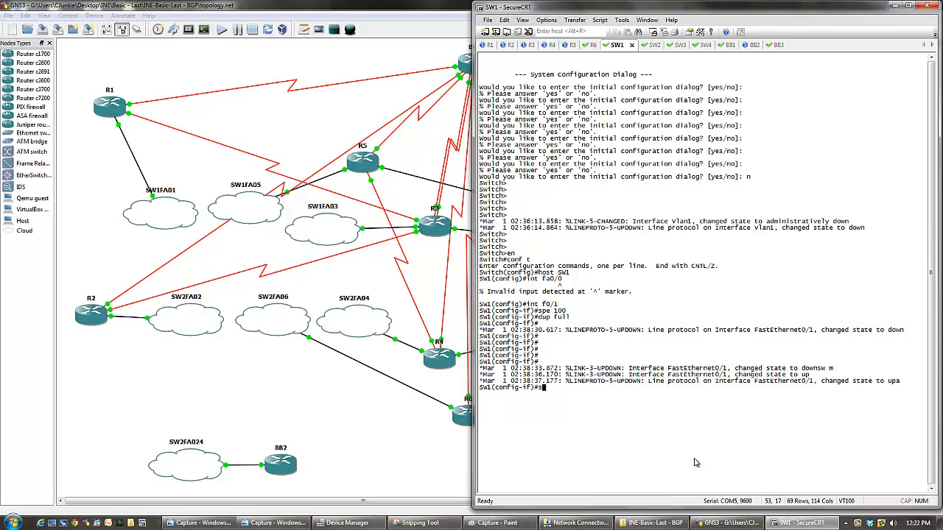
pyautogui.press('BackSpace')
pyautogui.press('BackSpace')
pyautogui.write('s')
pyautogui.click(489, 45)
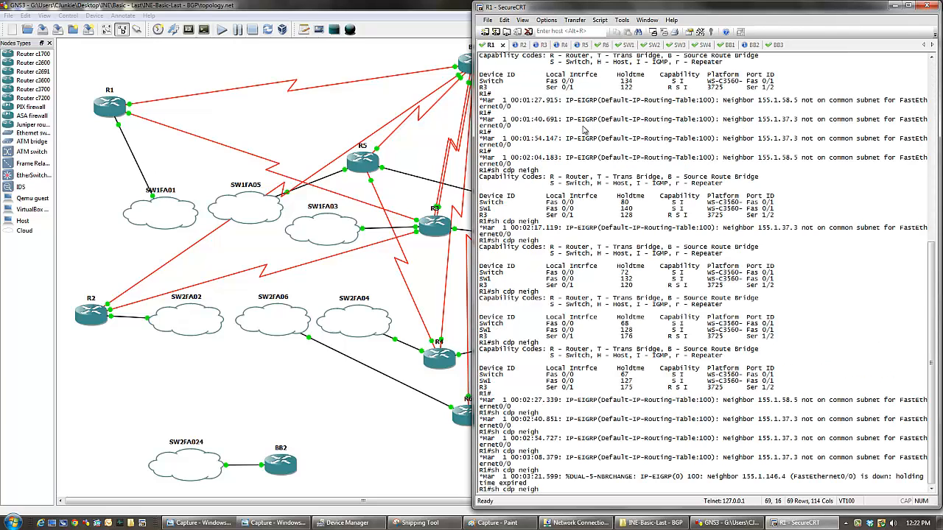
# - List the available spanning-tree options for SW1's interface f0/1 with the command help
pyautogui.click(625, 47)
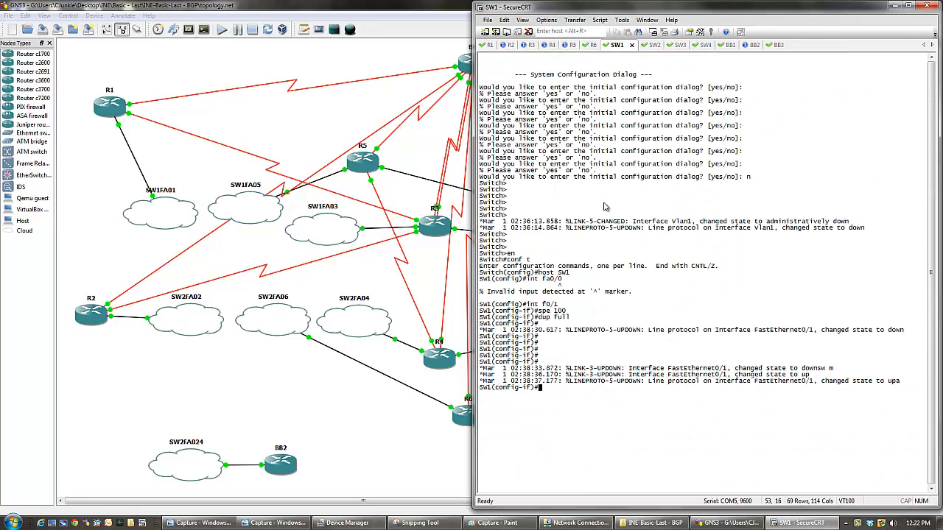
pyautogui.write('spa')
pyautogui.press('Tab')
pyautogui.write('port')
pyautogui.press('Tab')
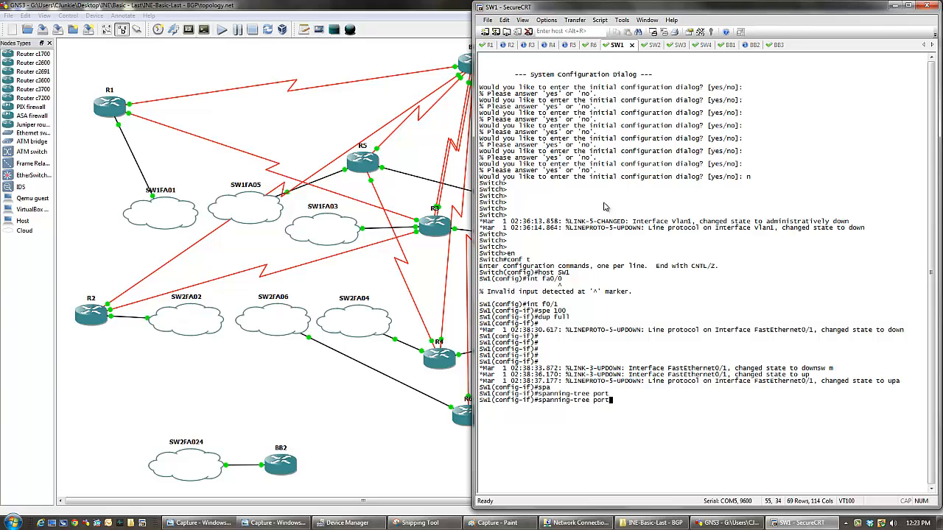
pyautogui.write('-f')
pyautogui.press('Tab')
pyautogui.press('BackSpace')
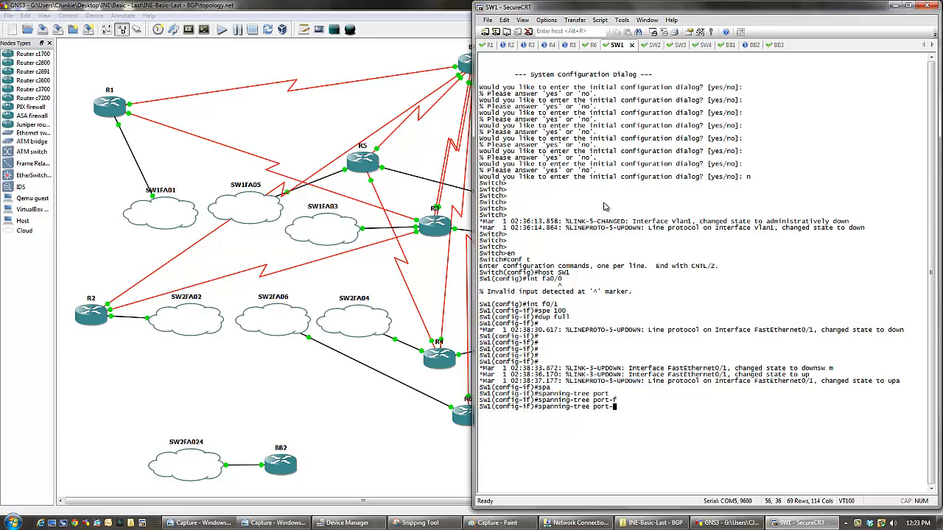
pyautogui.press('BackSpace')
pyautogui.press('BackSpace')
pyautogui.press('BackSpace')
pyautogui.press('BackSpace')
pyautogui.press('BackSpace')
pyautogui.write('?')
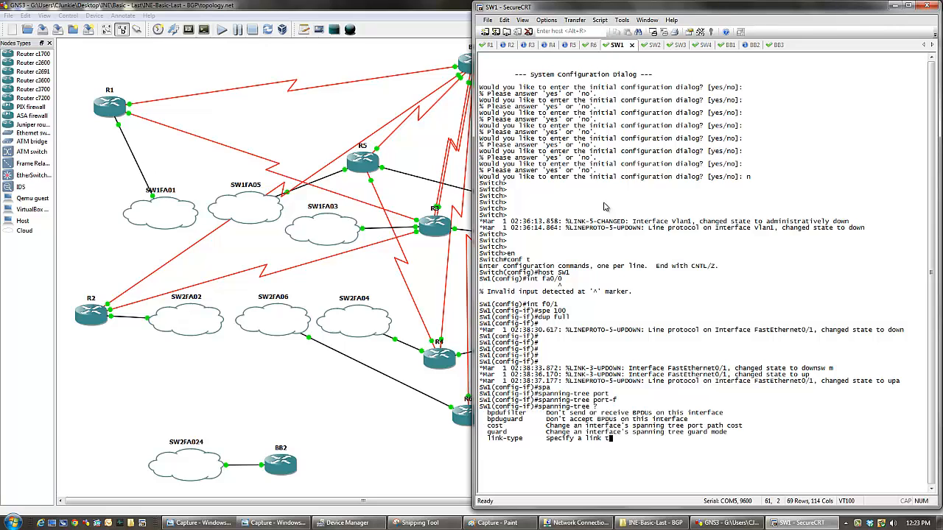
pyautogui.write('portfs')
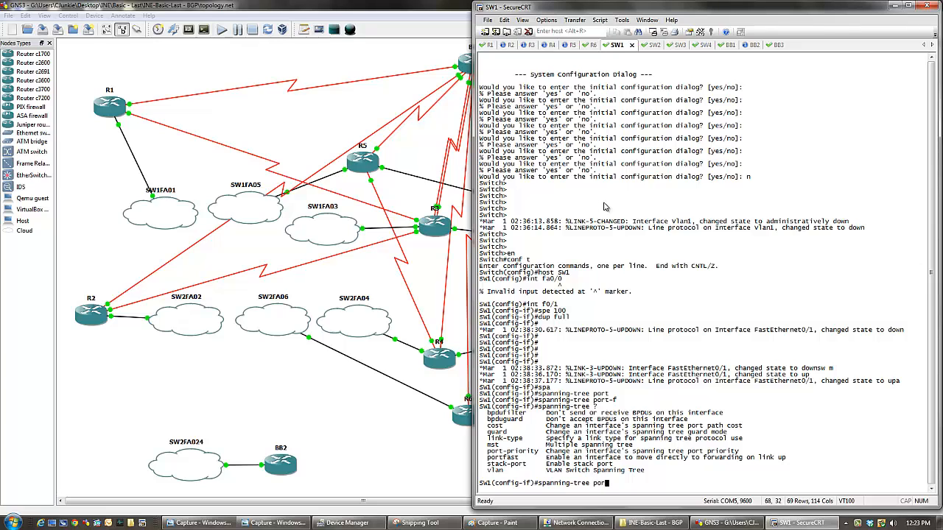
# - Enable spanning-tree portfast on SW1's interface f0/1 and highlight the message it prints
pyautogui.press('BackSpace')
pyautogui.press('BackSpace')
pyautogui.write('fas')
pyautogui.press('Return')
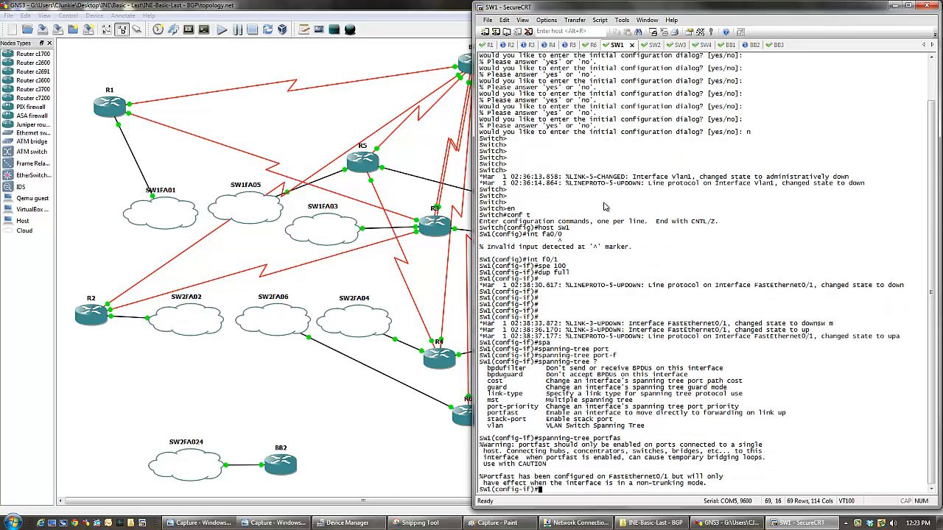
pyautogui.press('Return')
pyautogui.press('Return')
pyautogui.press('Return')
pyautogui.press('Return')
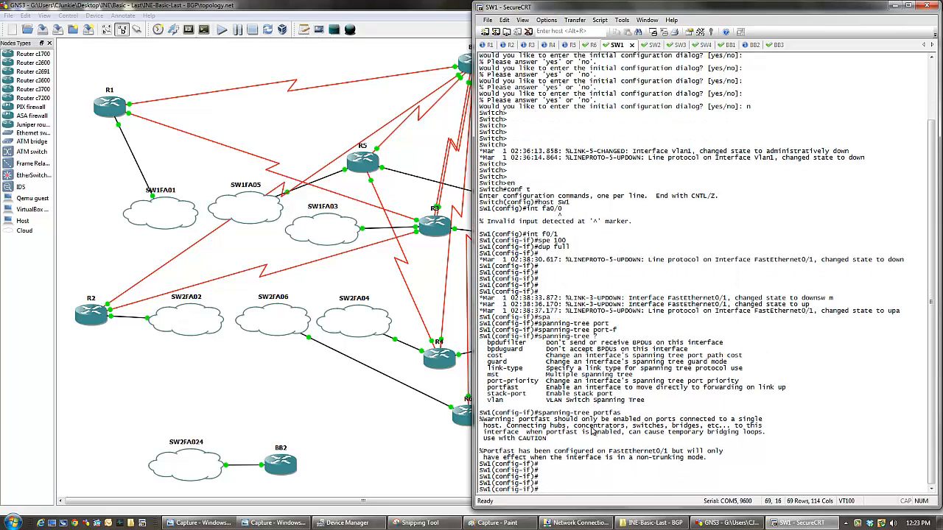
pyautogui.moveTo(480, 419); pyautogui.dragTo(709, 463)
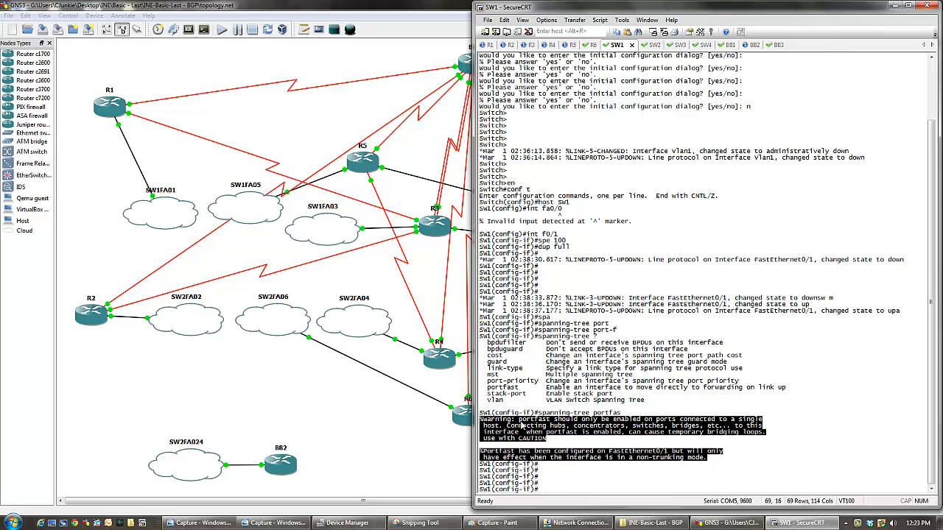
# - List R1's CDP neighbors again and place the captured cabling diagram in Windows Photo Viewer beside the SecureCRT window
pyautogui.hotkey('alt', '1')
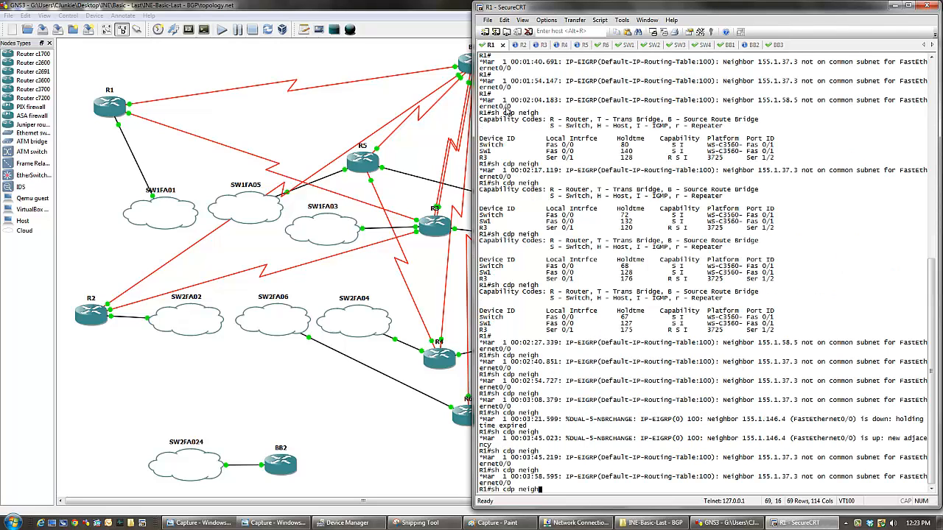
pyautogui.press('Return')
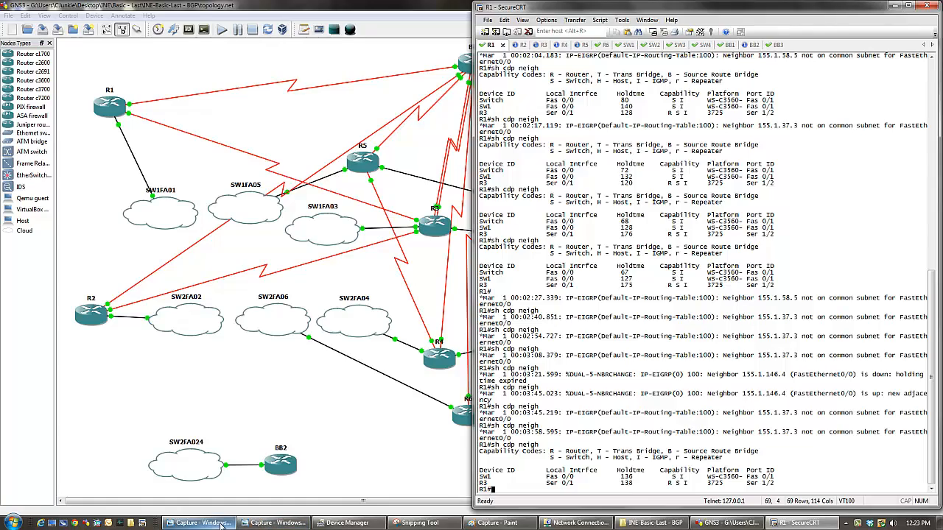
pyautogui.click(198, 523)
pyautogui.moveTo(663, 15); pyautogui.dragTo(191, 18)
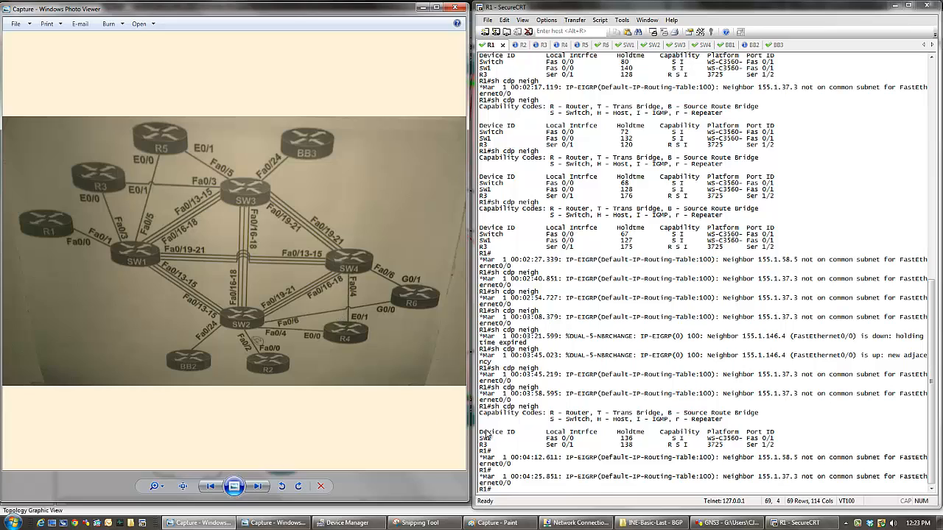
# - Try to send sh cdp neigh to all sessions through the chat window, and close the chat window
pyautogui.press('Up')
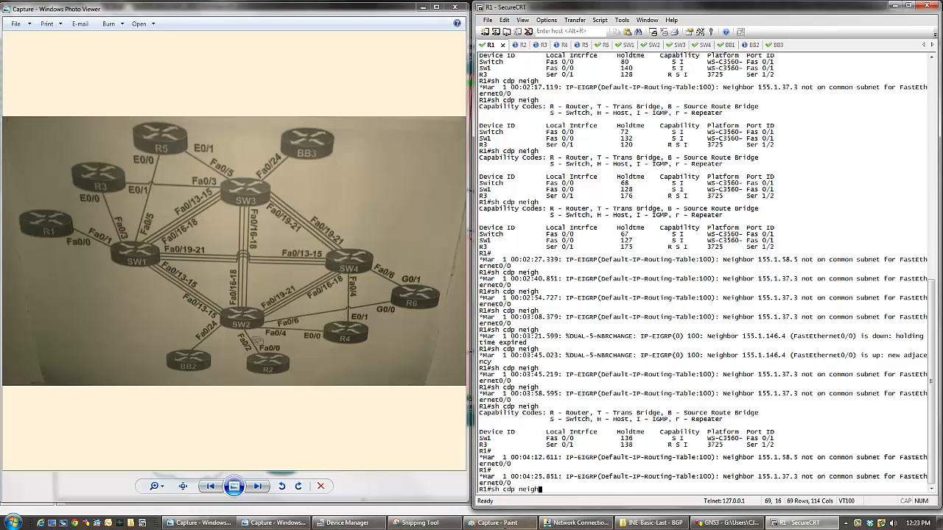
pyautogui.moveTo(491, 490); pyautogui.dragTo(539, 492)
pyautogui.press('super+c')
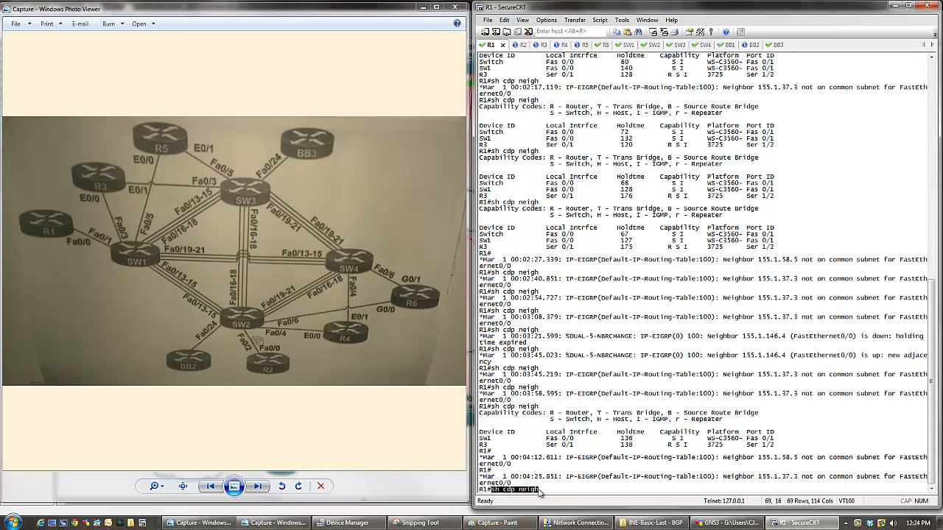
pyautogui.click(573, 447)
pyautogui.click(503, 20)
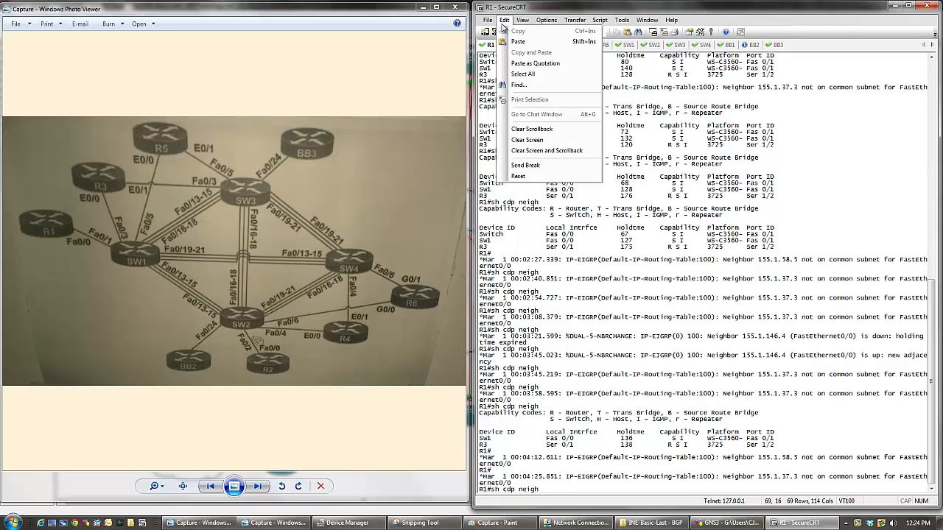
pyautogui.moveTo(523, 20)
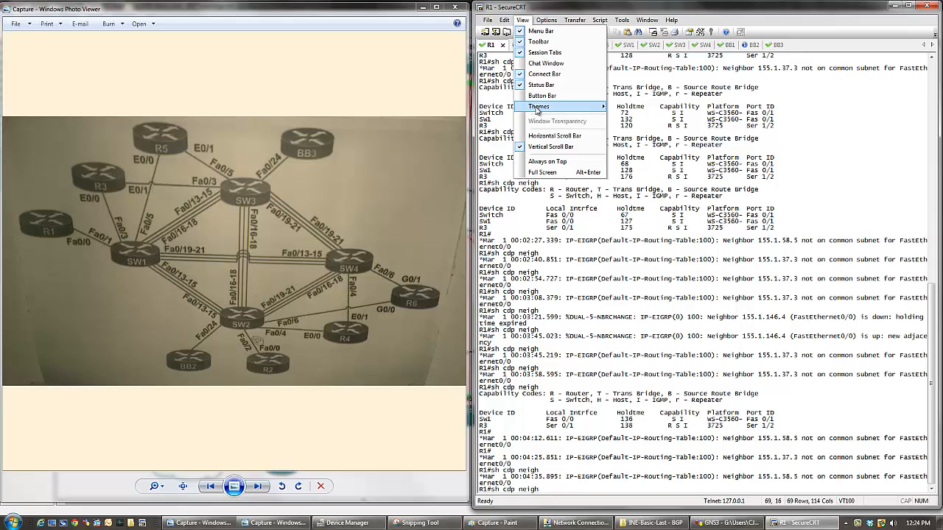
pyautogui.click(545, 63)
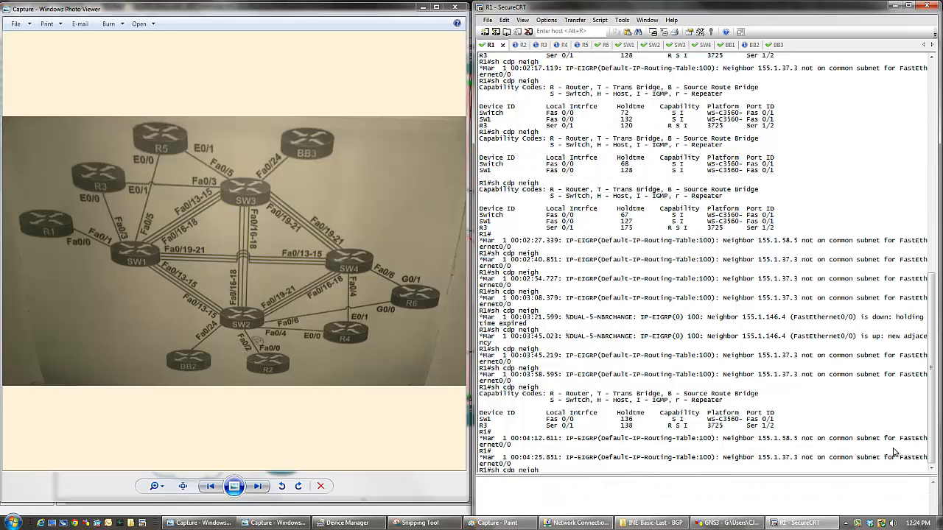
pyautogui.rightClick(882, 491)
pyautogui.click(810, 492)
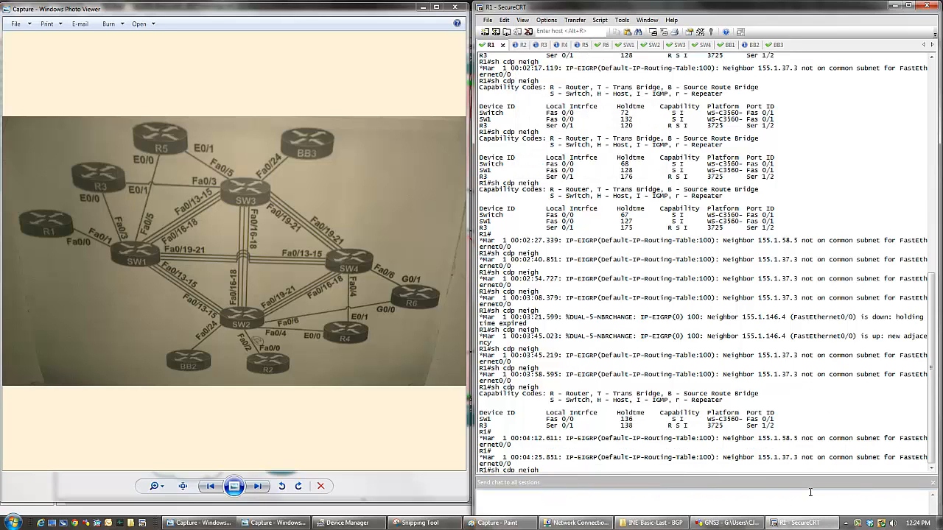
pyautogui.rightClick(769, 498)
pyautogui.click(790, 451)
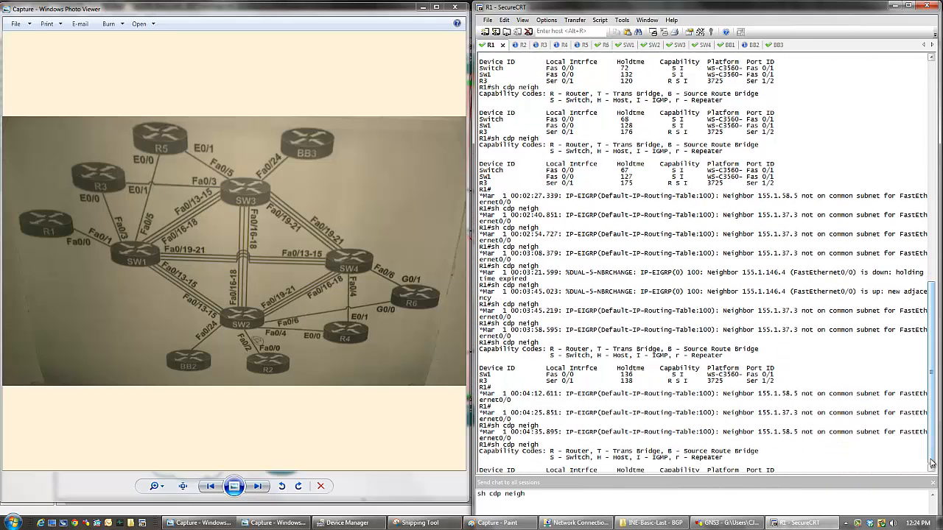
pyautogui.click(933, 483)
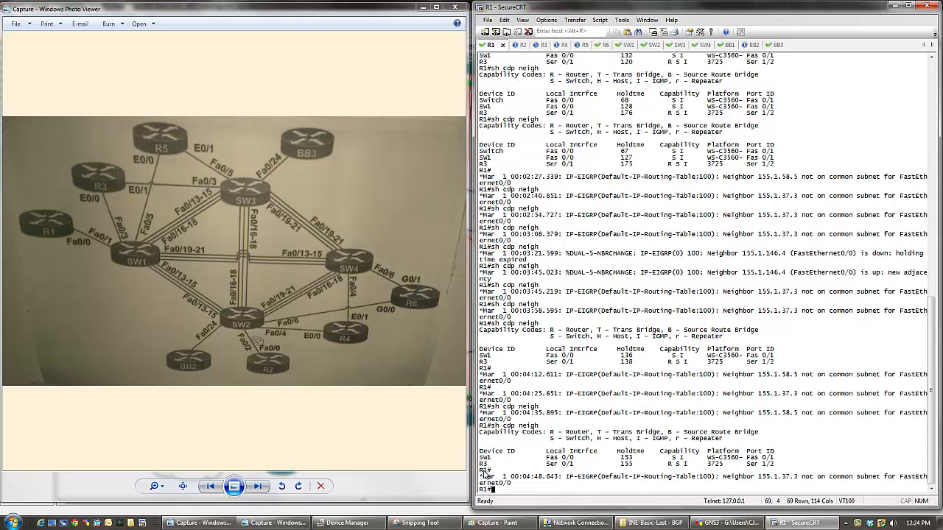
# - Highlight the R3 and SW1 entries in R1's latest CDP neighbor list to compare them with the cabling diagram
pyautogui.moveTo(489, 472); pyautogui.dragTo(479, 456)
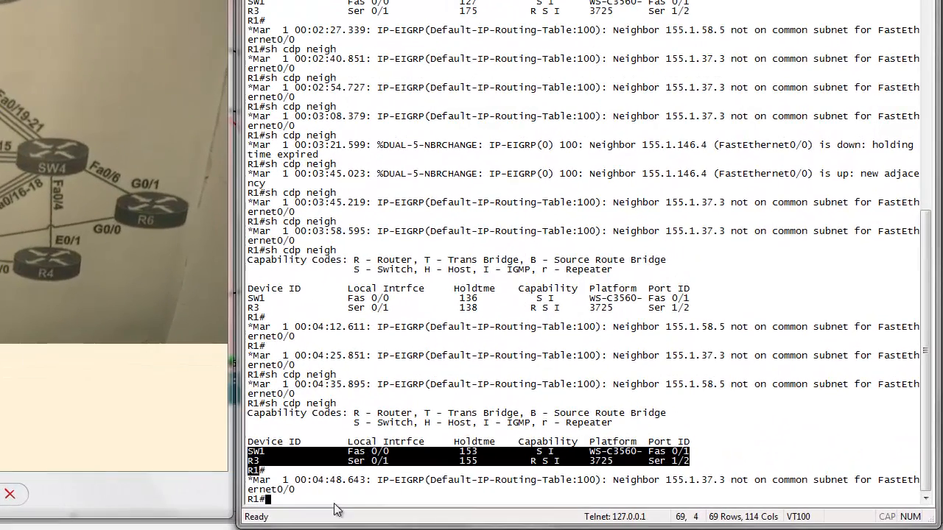
pyautogui.moveTo(254, 463); pyautogui.dragTo(685, 468)
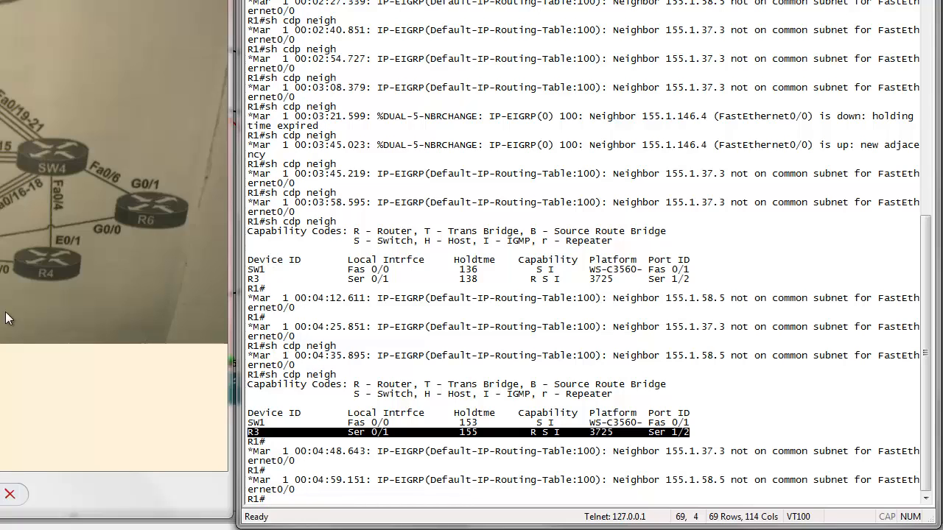
pyautogui.click(251, 425)
pyautogui.moveTo(250, 425); pyautogui.dragTo(709, 419)
pyautogui.press('super+c')
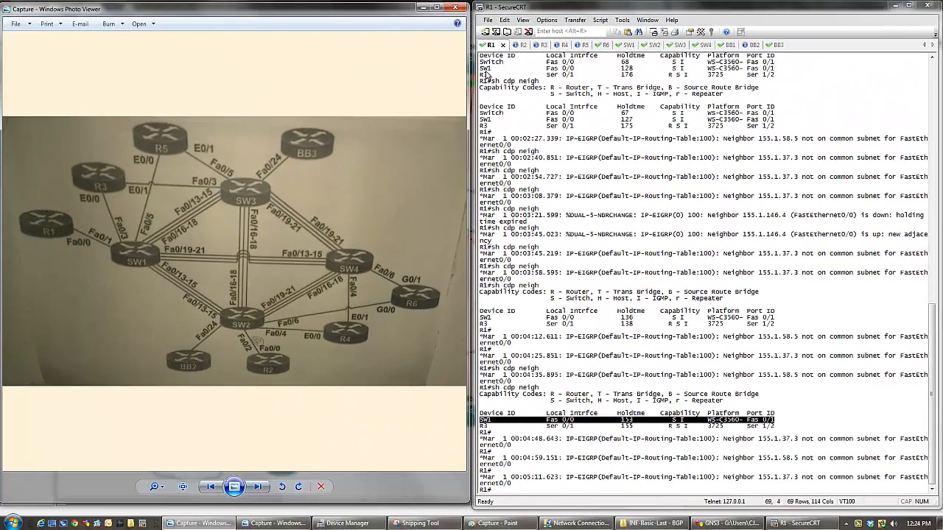
# - List R2's CDP neighbors with sh cdp neigh and compare SW2's port ID with the cabling diagram
pyautogui.click(517, 46)
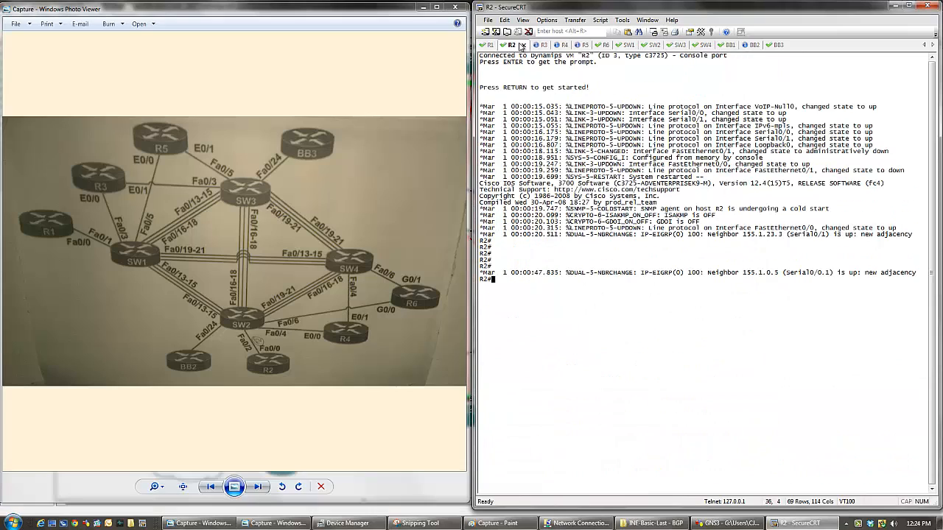
pyautogui.rightClick(524, 305)
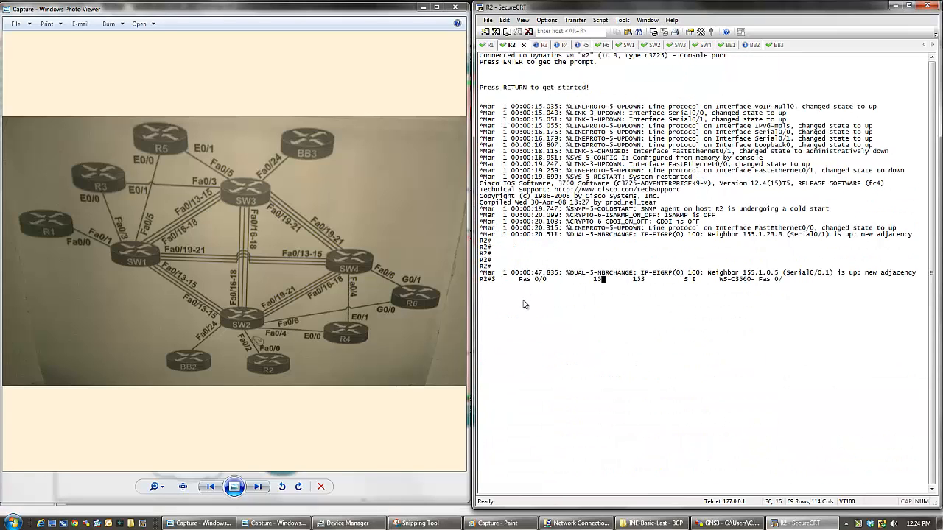
pyautogui.hotkey('ctrl', 'u')
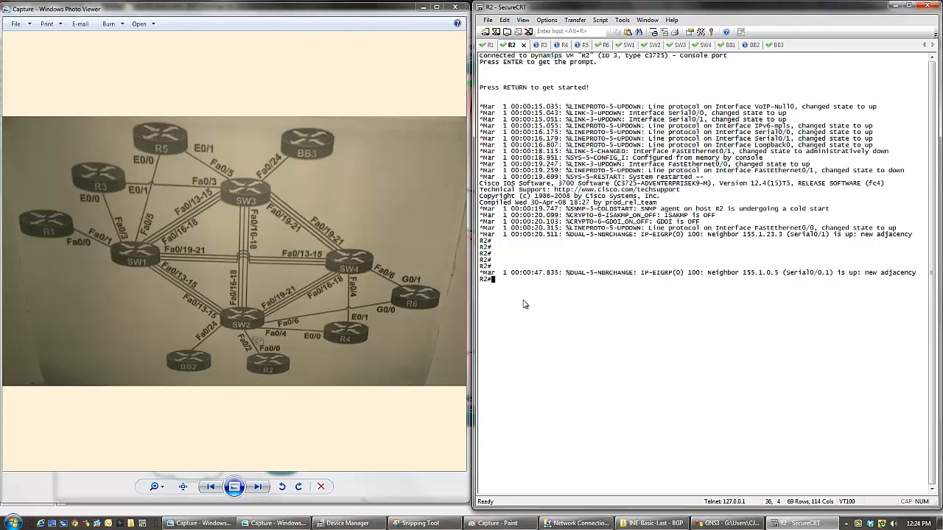
pyautogui.write('sh cdp neigh')
pyautogui.press('Return')
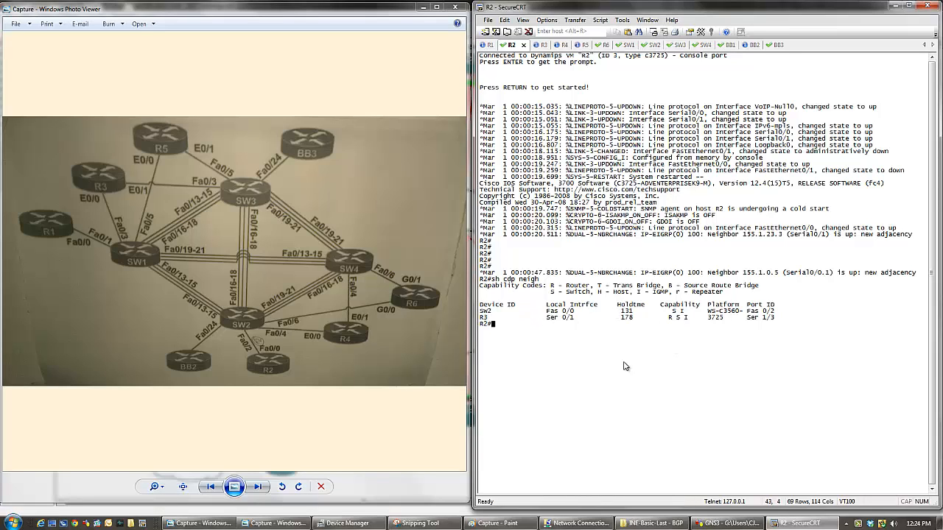
pyautogui.moveTo(745, 312); pyautogui.dragTo(775, 313)
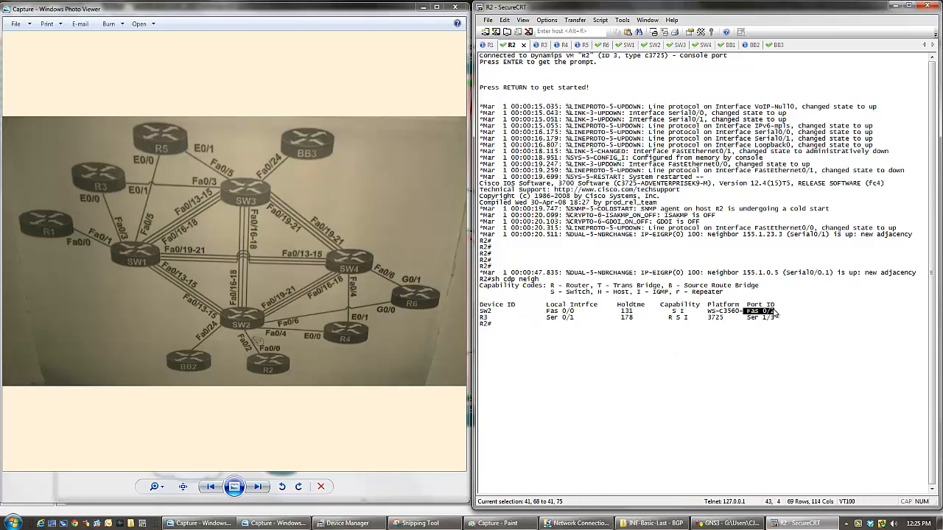
pyautogui.click(256, 339)
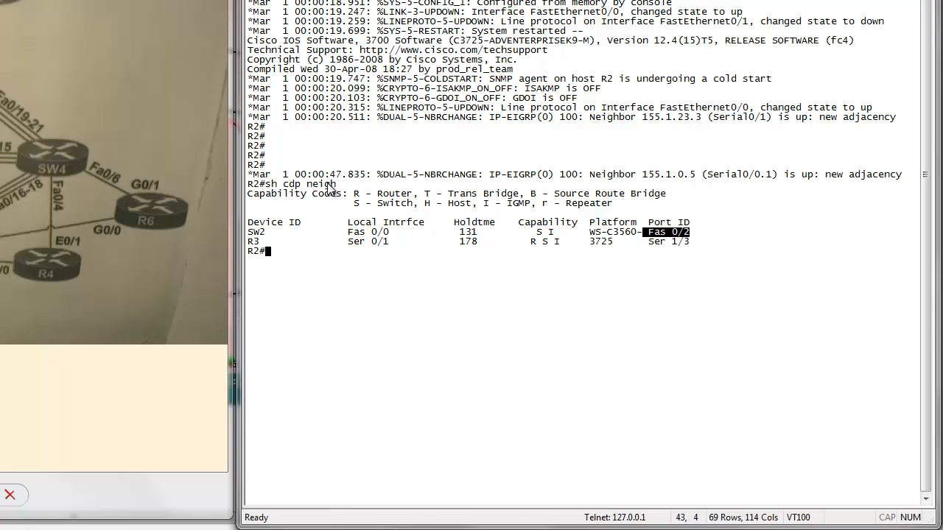
# - Copy sh cdp neigh from R2's console, run it on R3, and highlight the SW1 entry
pyautogui.click(267, 185)
pyautogui.moveTo(266, 185); pyautogui.dragTo(339, 188)
pyautogui.press('super+c')
pyautogui.click(325, 187)
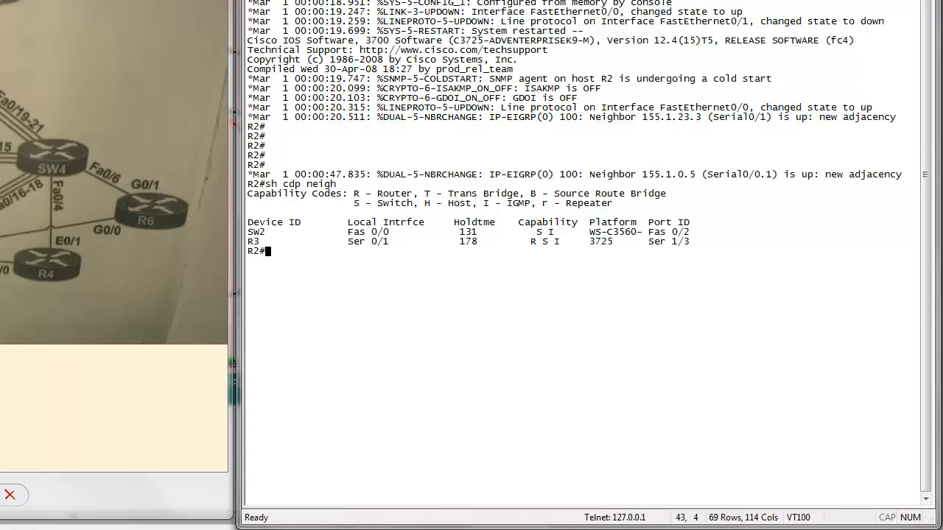
pyautogui.click(398, 2)
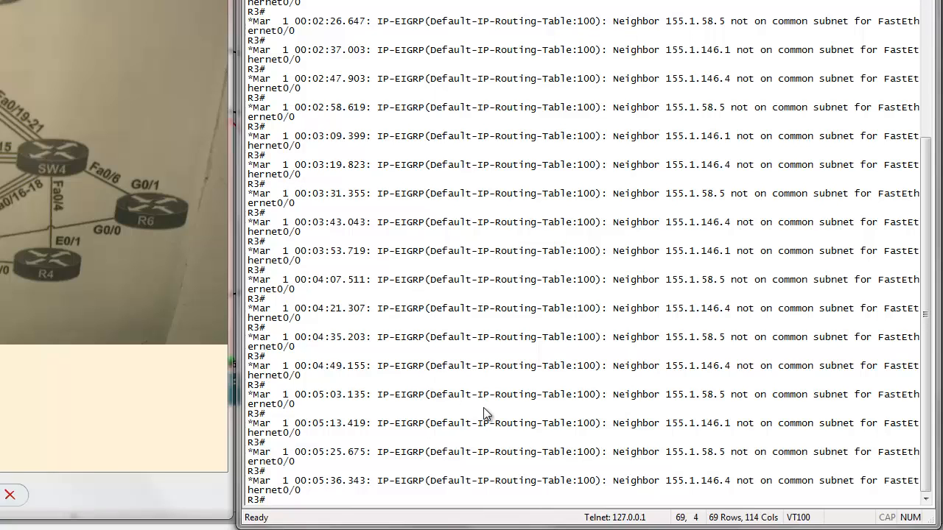
pyautogui.press('Return')
pyautogui.press('Return')
pyautogui.press('Return')
pyautogui.press('Return')
pyautogui.press('Return')
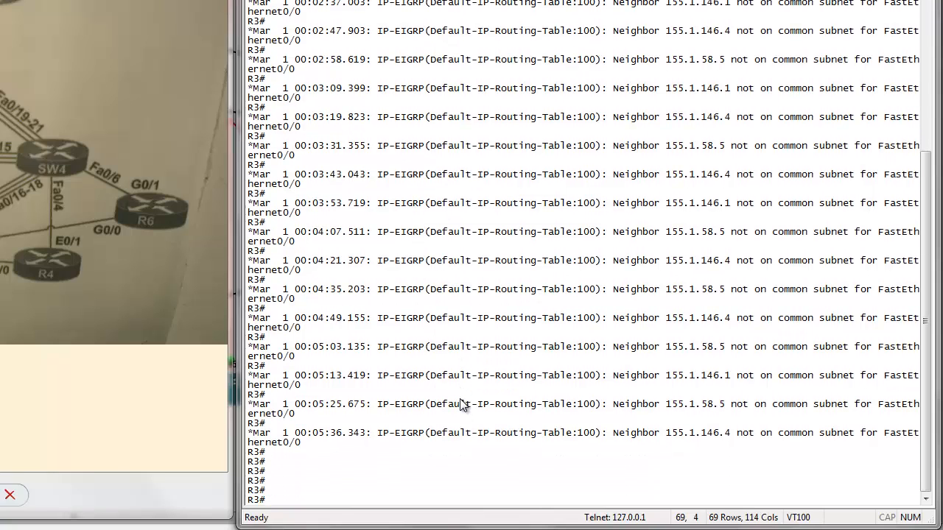
pyautogui.rightClick(460, 400)
pyautogui.press('Return')
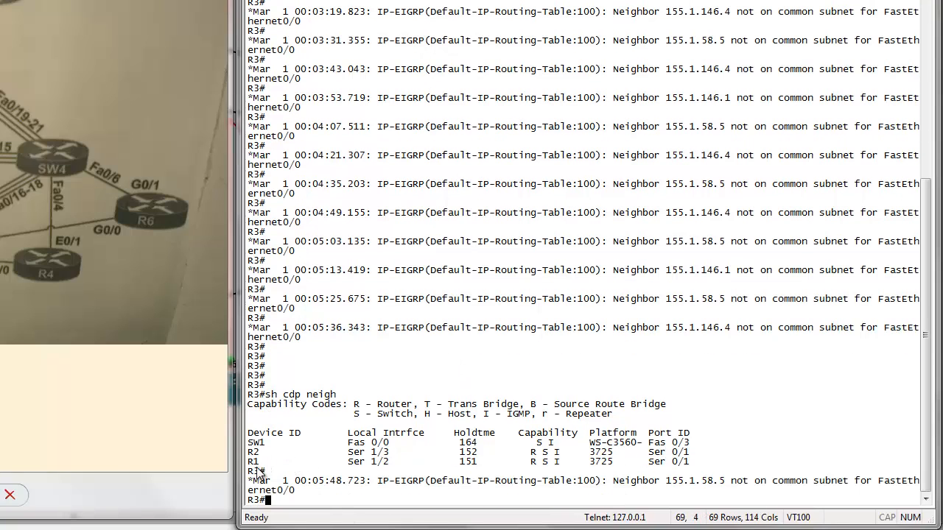
pyautogui.moveTo(249, 442); pyautogui.dragTo(698, 453)
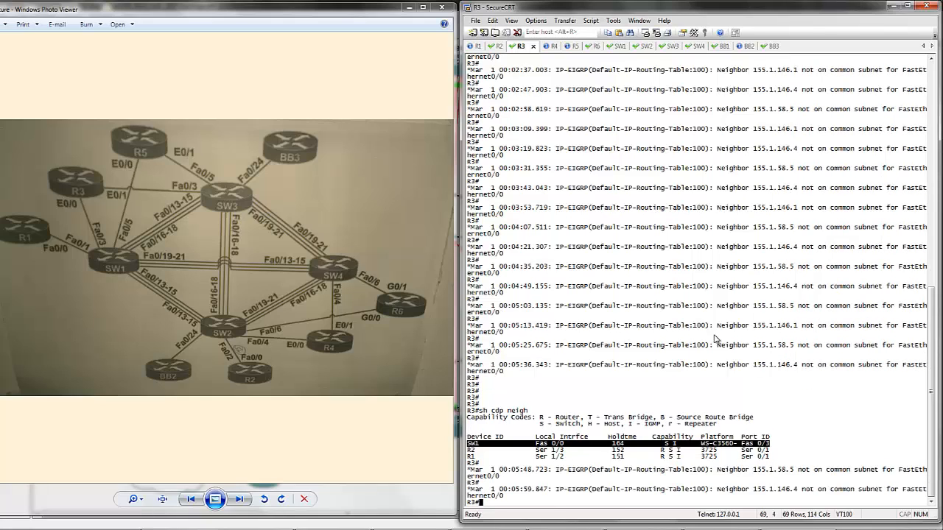
pyautogui.click(546, 49)
pyautogui.moveTo(533, 130); pyautogui.dragTo(856, 447)
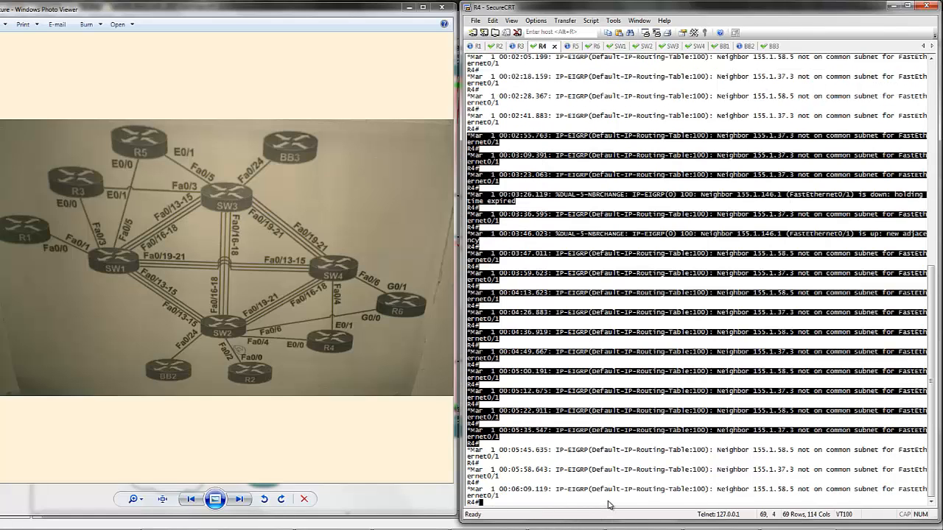
pyautogui.click(534, 192)
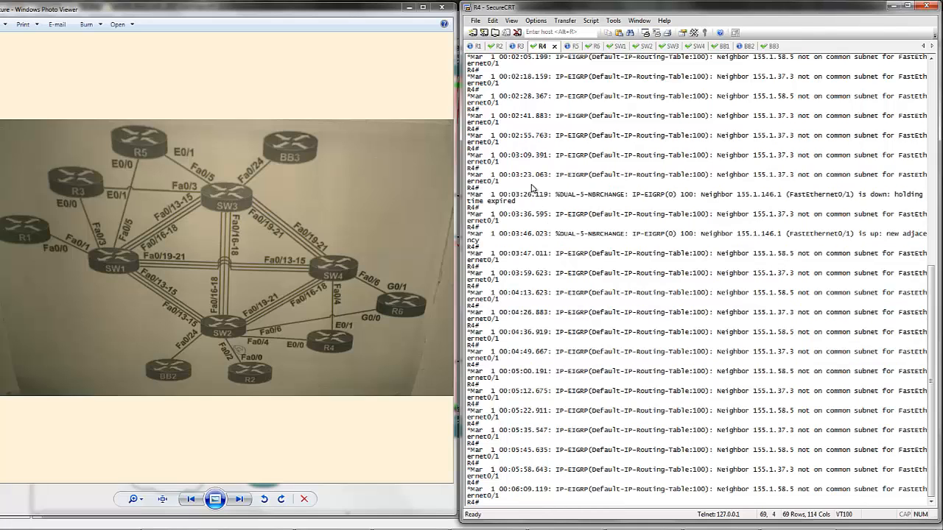
pyautogui.moveTo(519, 135); pyautogui.dragTo(516, 339)
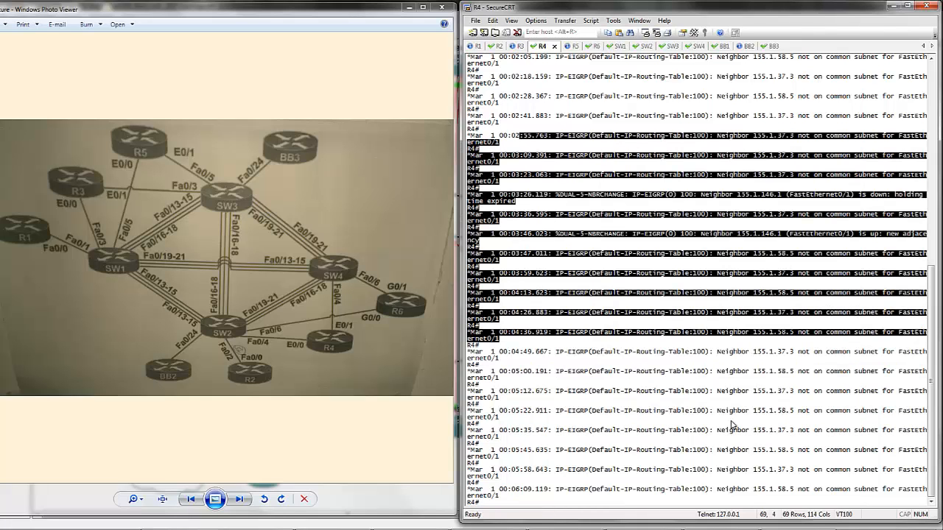
pyautogui.rightClick(549, 502)
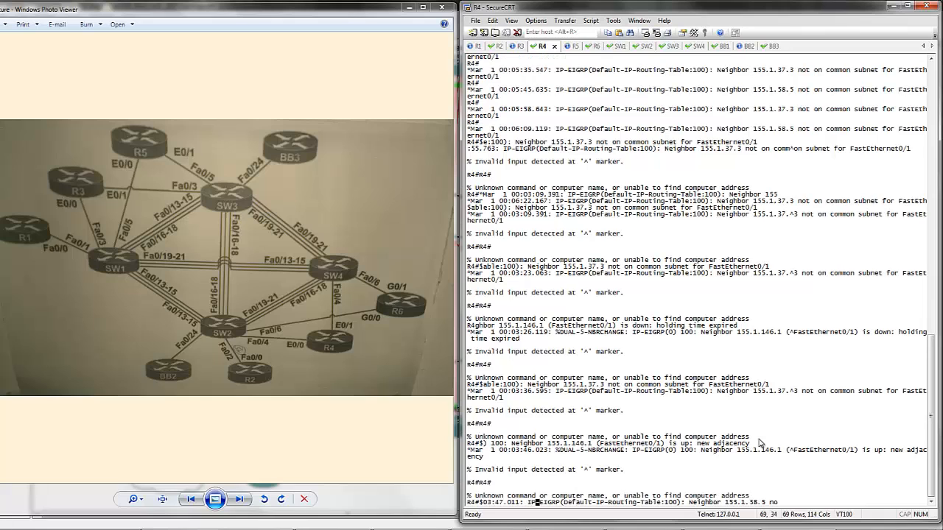
# - Copy sh cdp neigh from R3's console, run it on R5, and highlight the SW1 entry
pyautogui.click(520, 46)
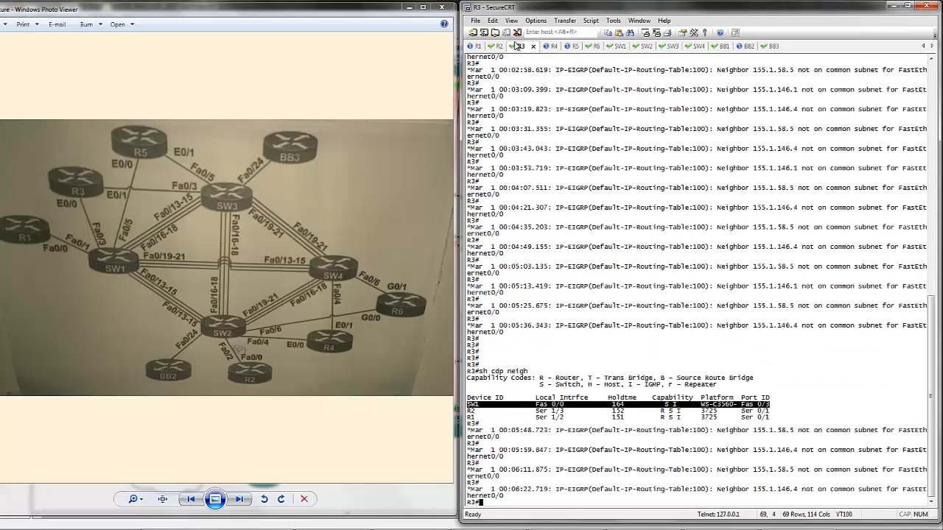
pyautogui.click(480, 374)
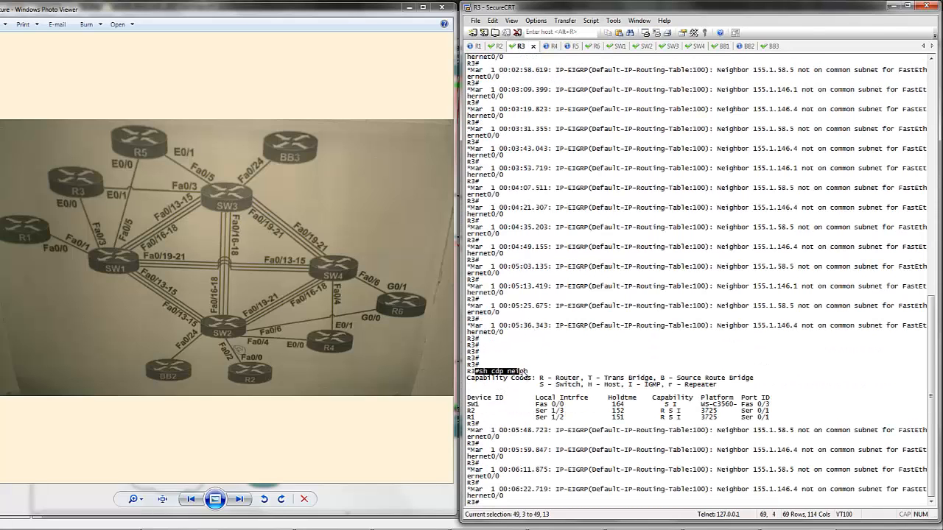
pyautogui.moveTo(532, 353); pyautogui.dragTo(478, 353)
pyautogui.press('super+c')
pyautogui.click(493, 355)
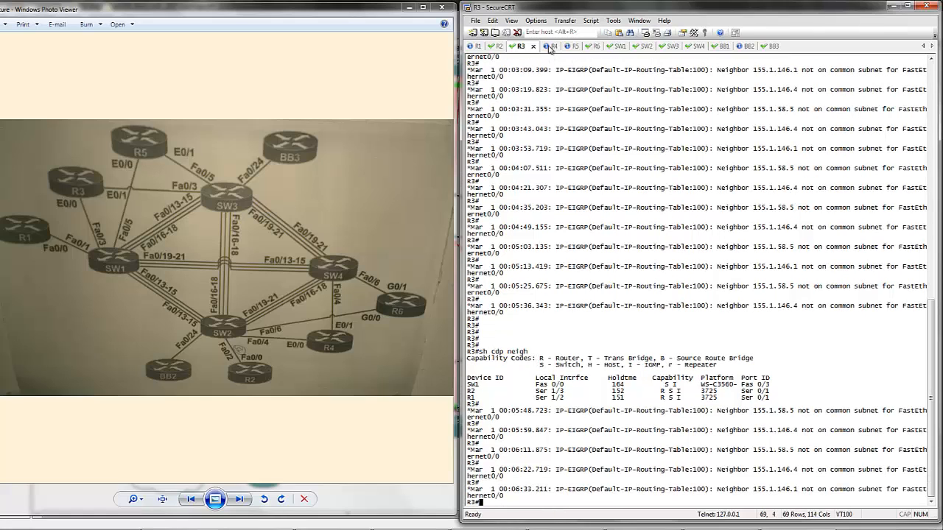
pyautogui.click(568, 47)
pyautogui.rightClick(617, 463)
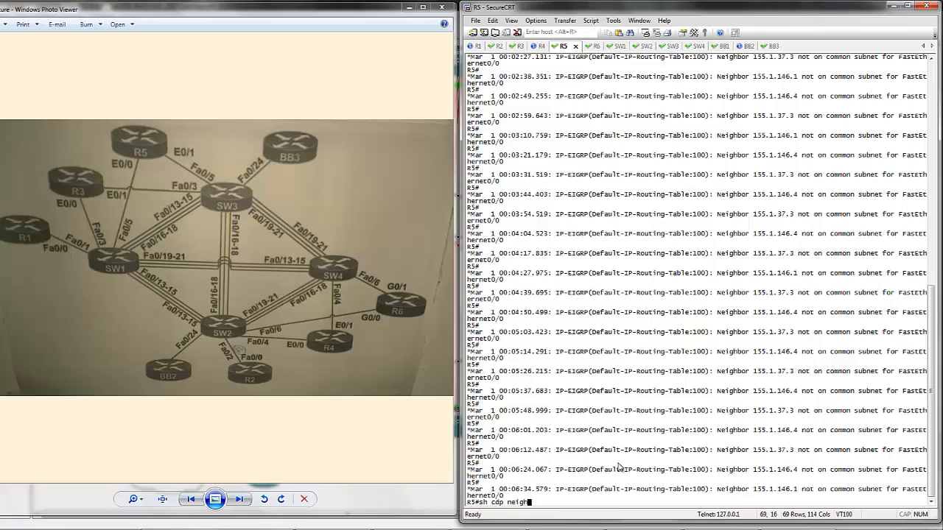
pyautogui.press('Return')
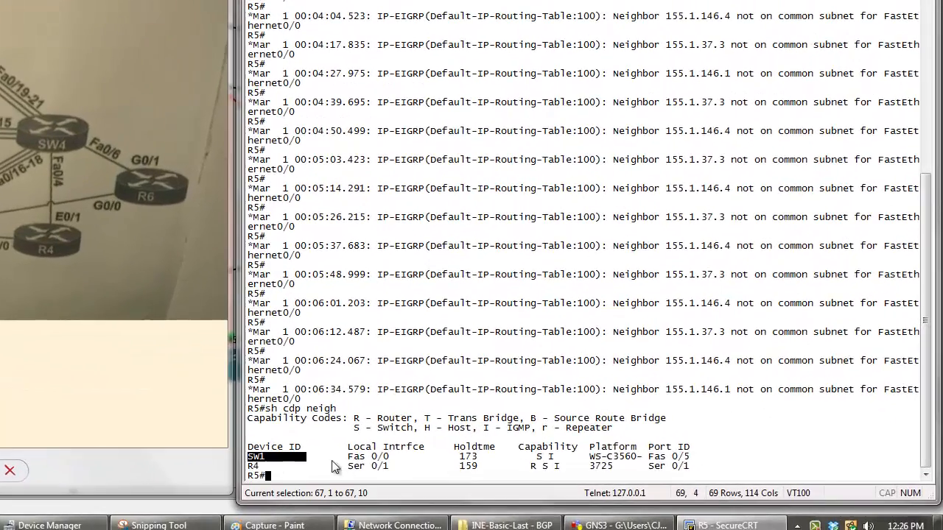
pyautogui.moveTo(467, 489); pyautogui.dragTo(572, 497)
pyautogui.moveTo(402, 469); pyautogui.dragTo(711, 466)
pyautogui.press('super+c')
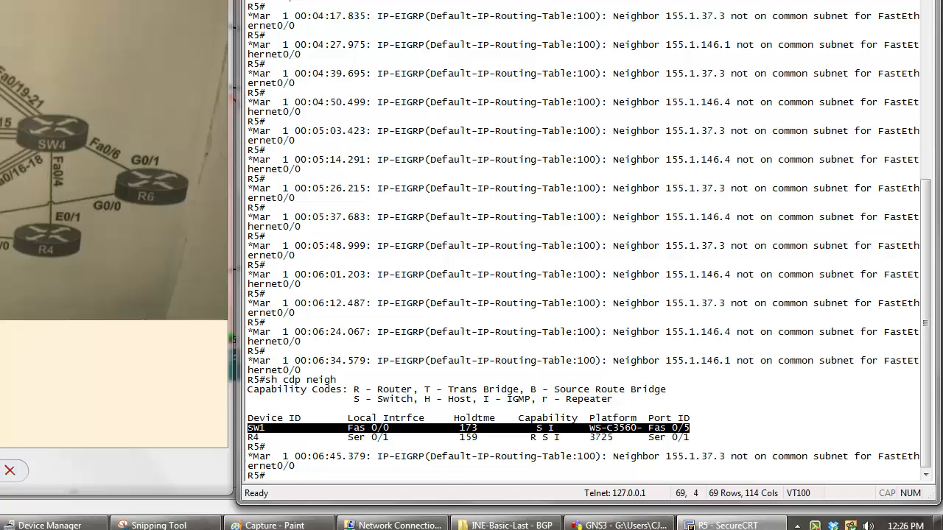
# - Clear the wrongly pasted text at R6's prompt and list R6's CDP neighbors with sh cdp neigh
pyautogui.click(420, 67)
pyautogui.rightClick(353, 220)
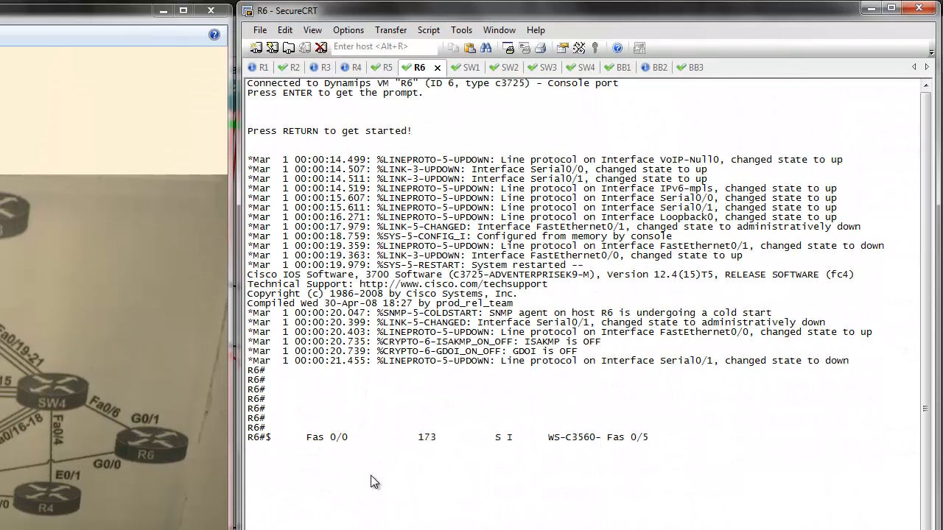
pyautogui.hotkey('ctrl', 'u')
pyautogui.write('sh ')
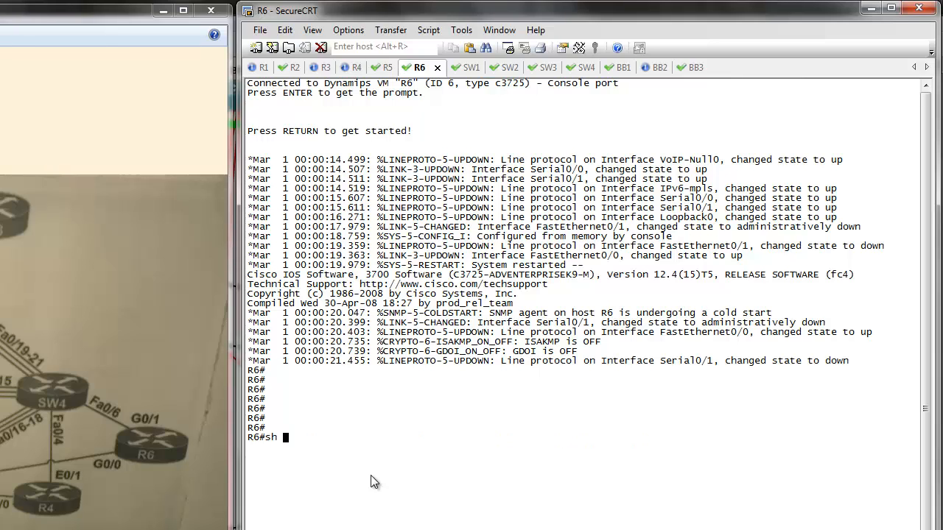
pyautogui.write('cdp neigh')
pyautogui.press('Return')
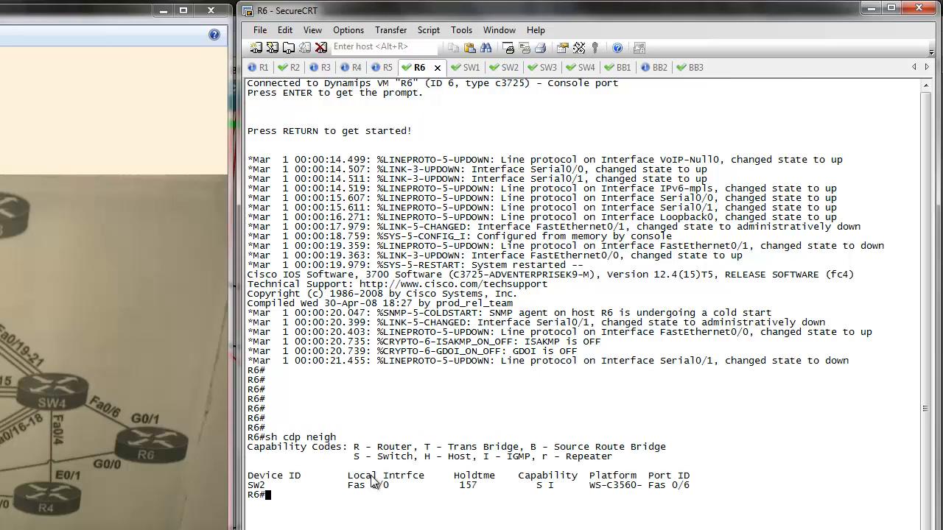
# - Highlight the SW2 entry in R6's CDP neighbor list, and run sh cdp neigh on R4, highlighting its SW4 and SW2 entries
pyautogui.moveTo(248, 486); pyautogui.dragTo(695, 489)
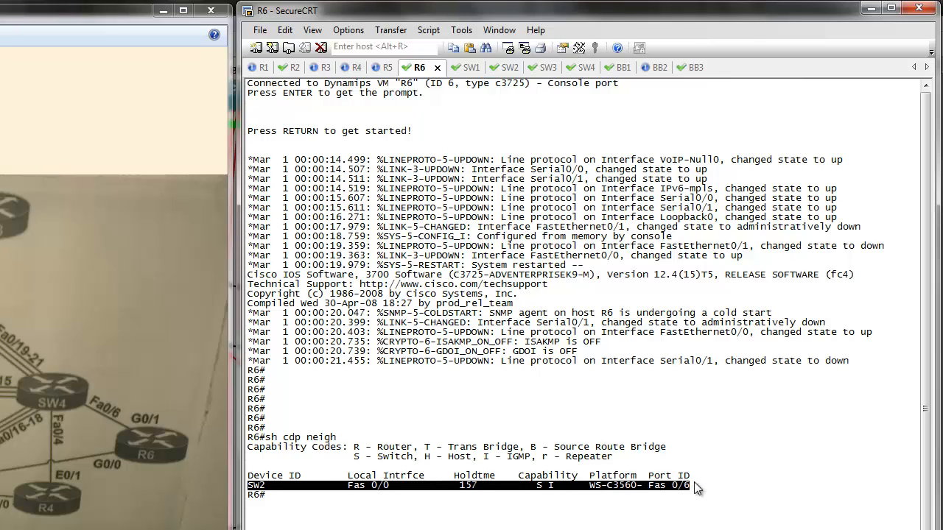
pyautogui.click(313, 492)
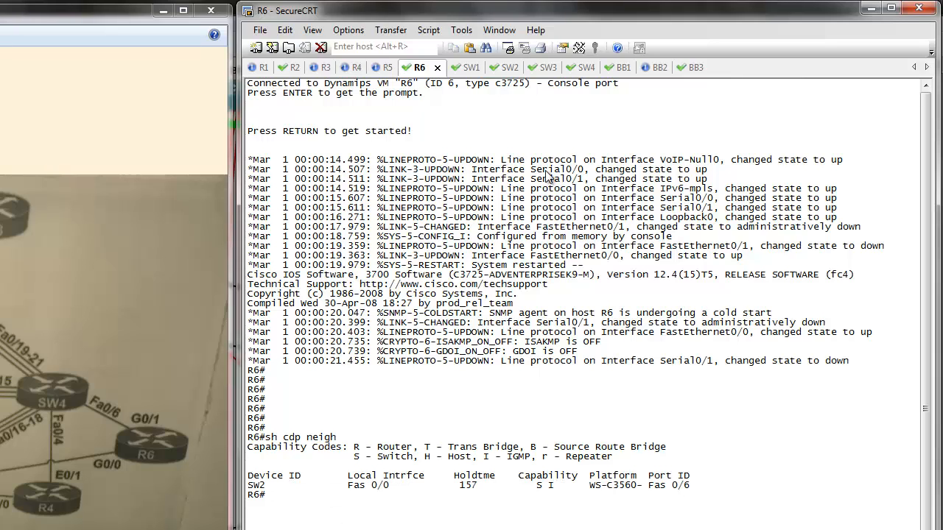
pyautogui.click(379, 70)
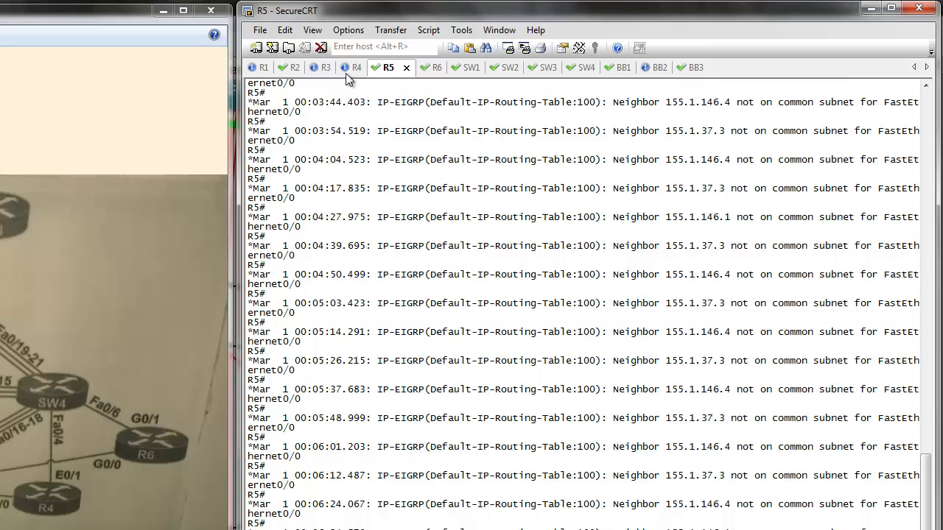
pyautogui.click(351, 67)
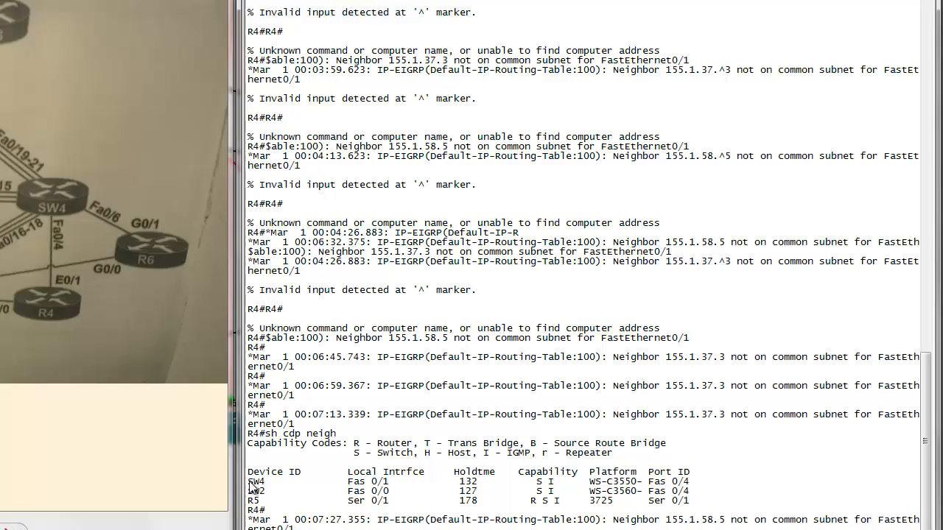
pyautogui.moveTo(248, 442); pyautogui.dragTo(710, 450)
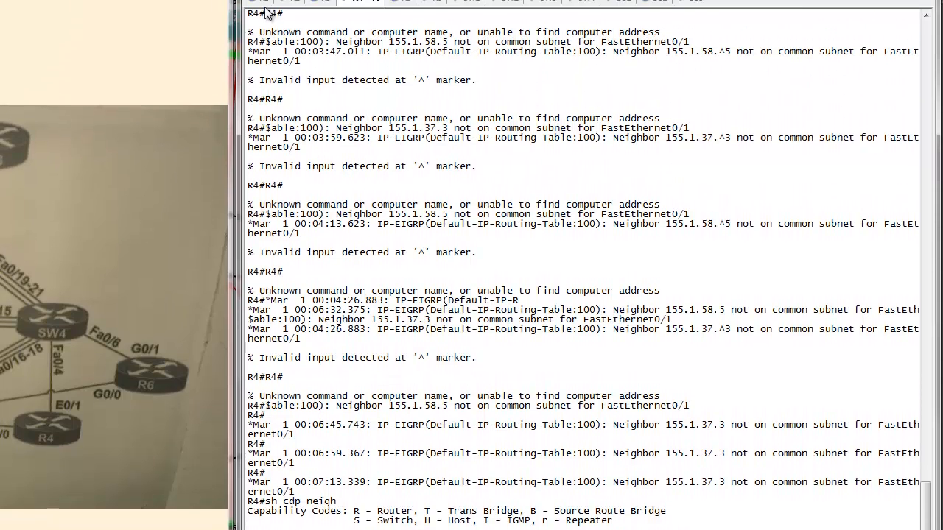
# - Return to R1's console and minimize the diagram, GNS3 and INE-Basic-Last - BGP folder windows to expose the desktop
pyautogui.click(253, 68)
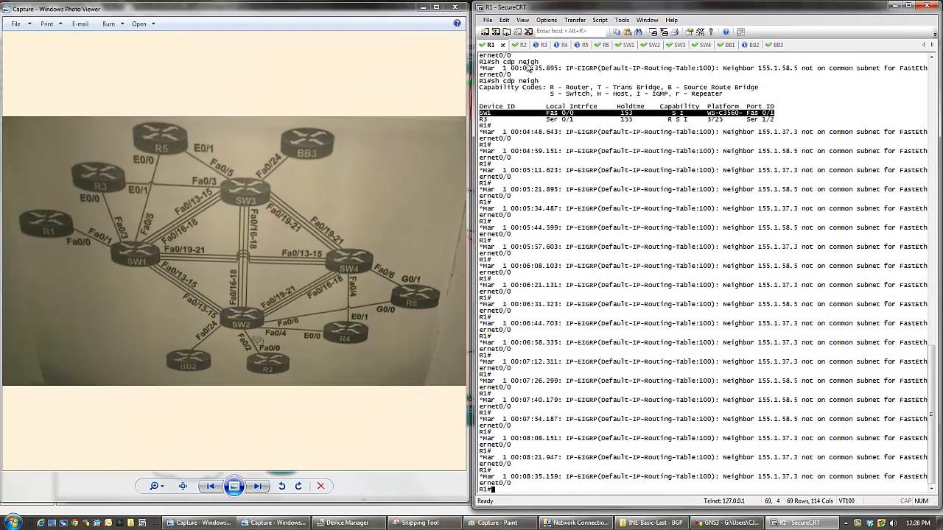
pyautogui.click(418, 5)
pyautogui.doubleClick(416, 4)
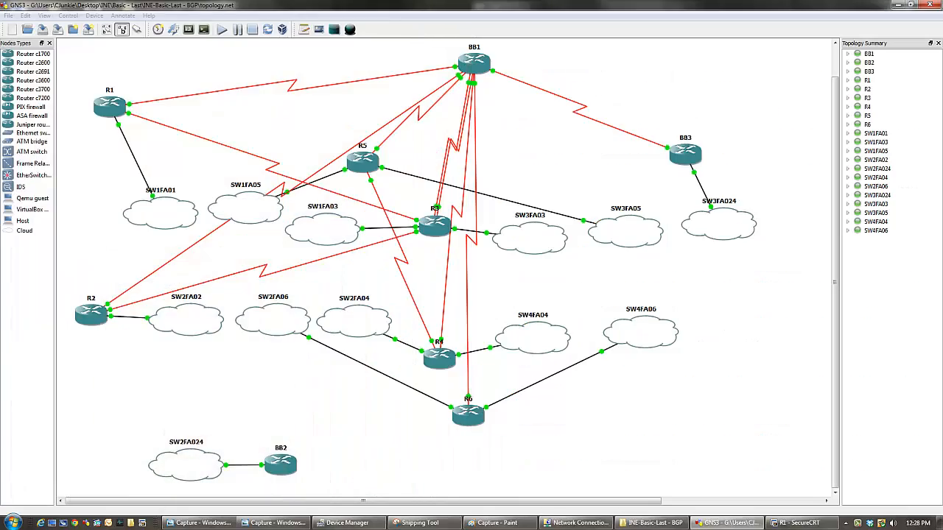
pyautogui.click(894, 5)
pyautogui.click(433, 51)
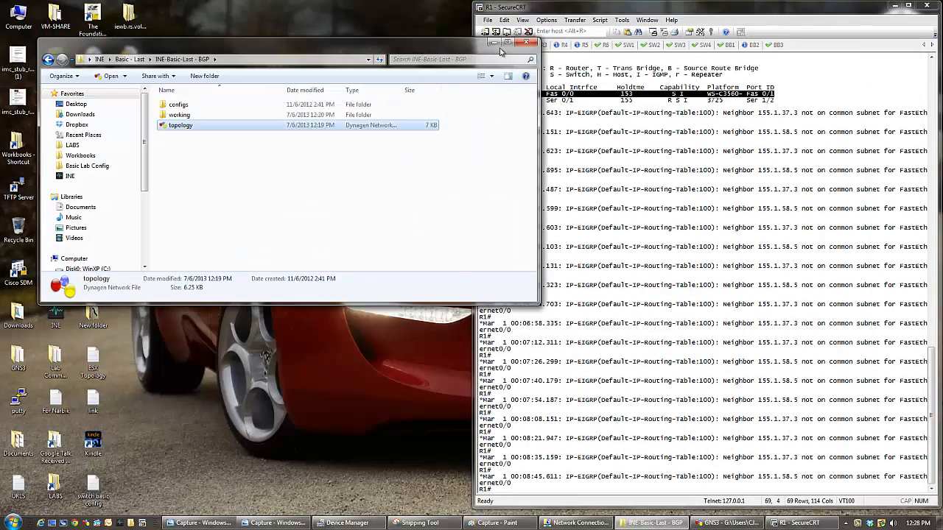
pyautogui.click(495, 43)
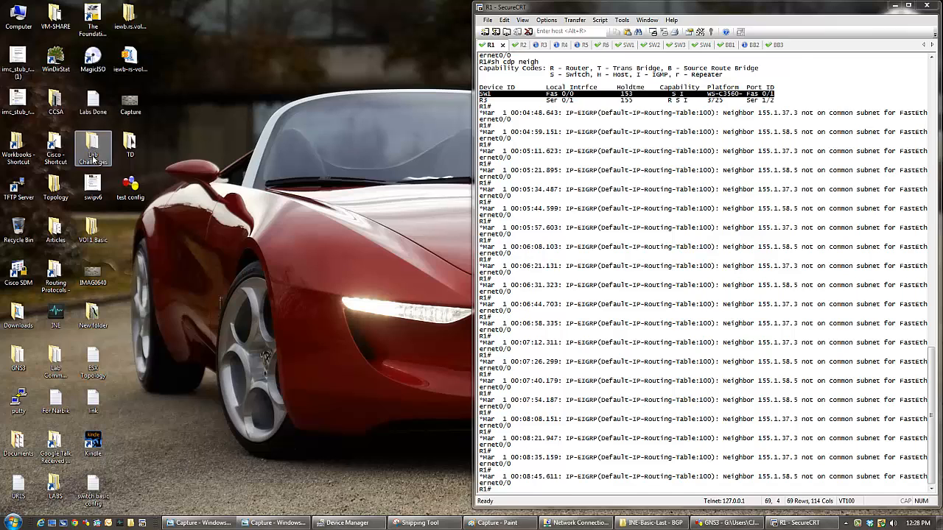
# - Extract the rsrack1 folder from the iewb-rs-vol1.v5.initial.configs.zip archive to the desktop and close the archive
pyautogui.doubleClick(130, 58)
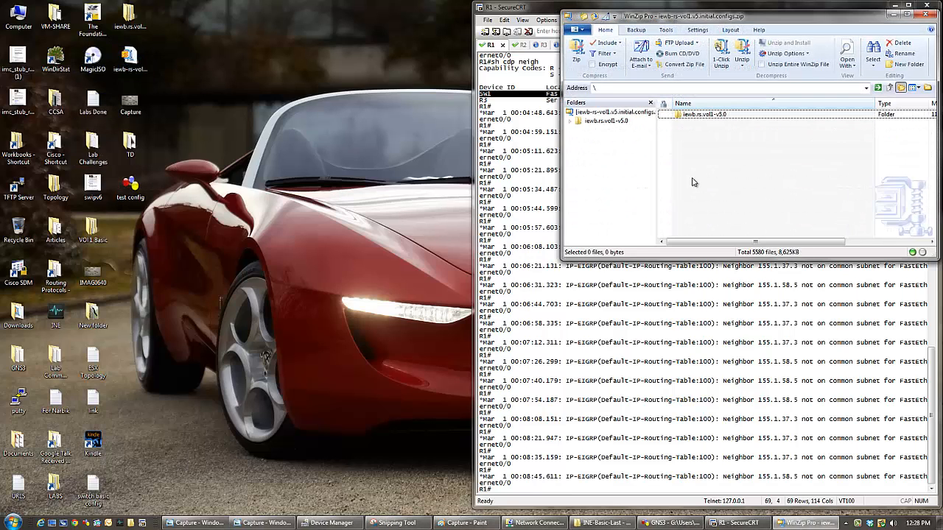
pyautogui.click(695, 116)
pyautogui.doubleClick(694, 117)
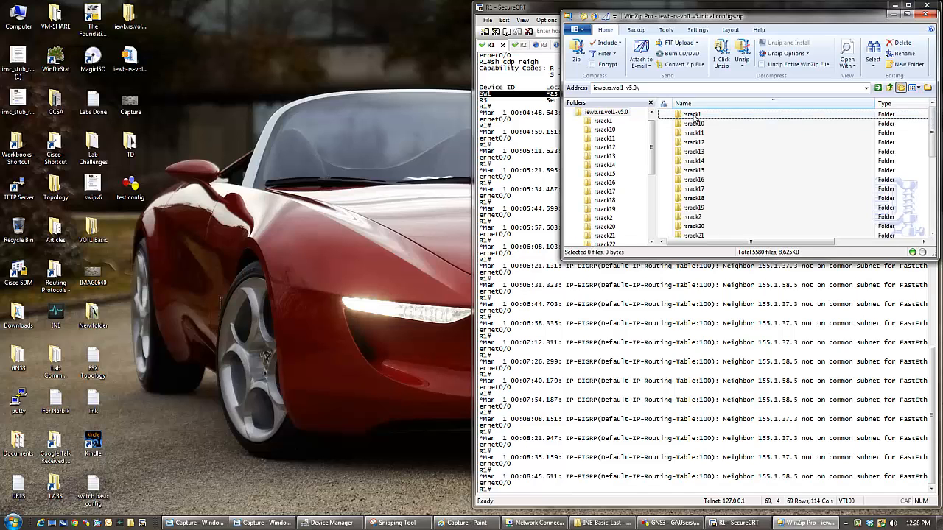
pyautogui.moveTo(696, 115); pyautogui.dragTo(334, 243)
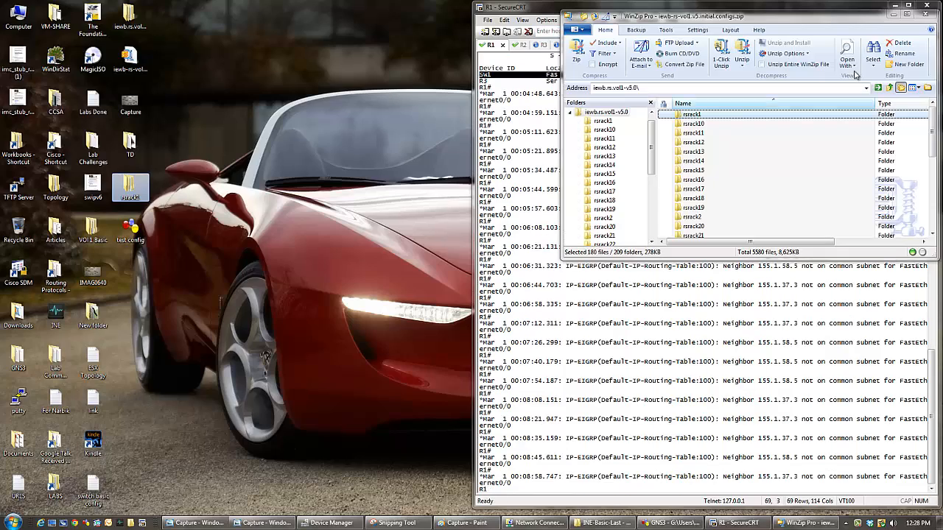
pyautogui.click(926, 14)
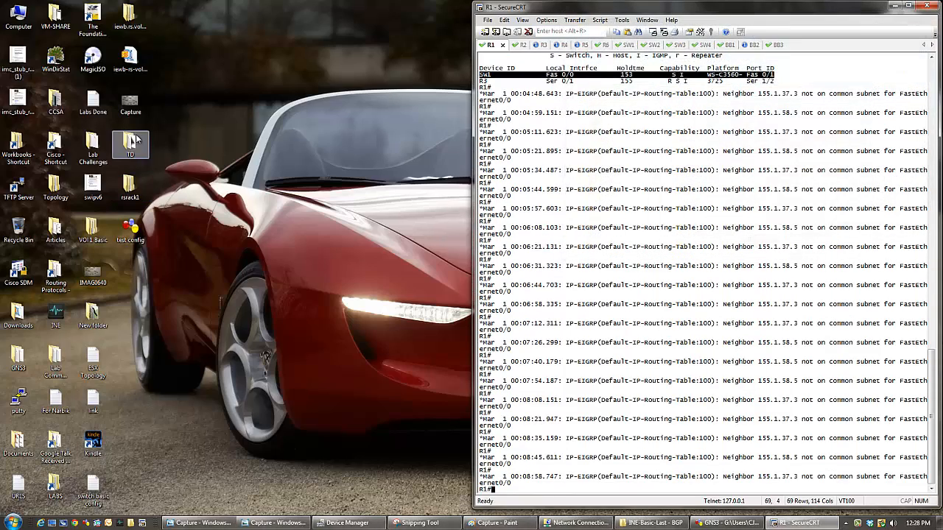
# - Browse the desktop's iewb.rs.vol1-v5.0 folder in a maximized window and open its iewb.rs.vol1-v5.0-basic.bgp.routing subfolder
pyautogui.doubleClick(127, 26)
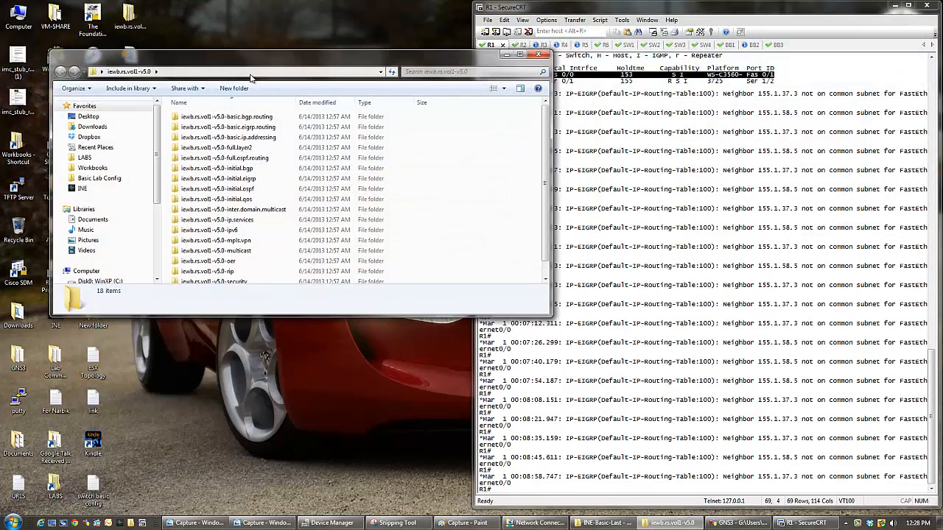
pyautogui.doubleClick(256, 63)
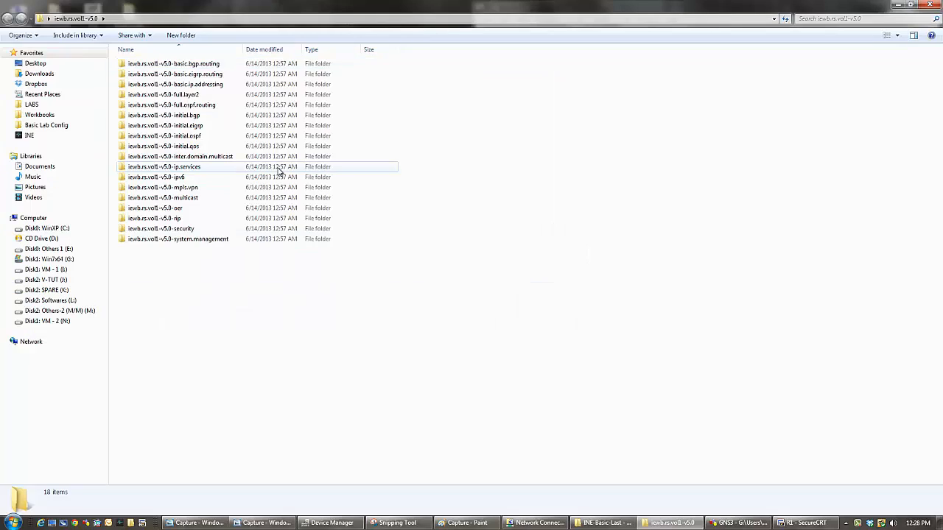
pyautogui.doubleClick(181, 65)
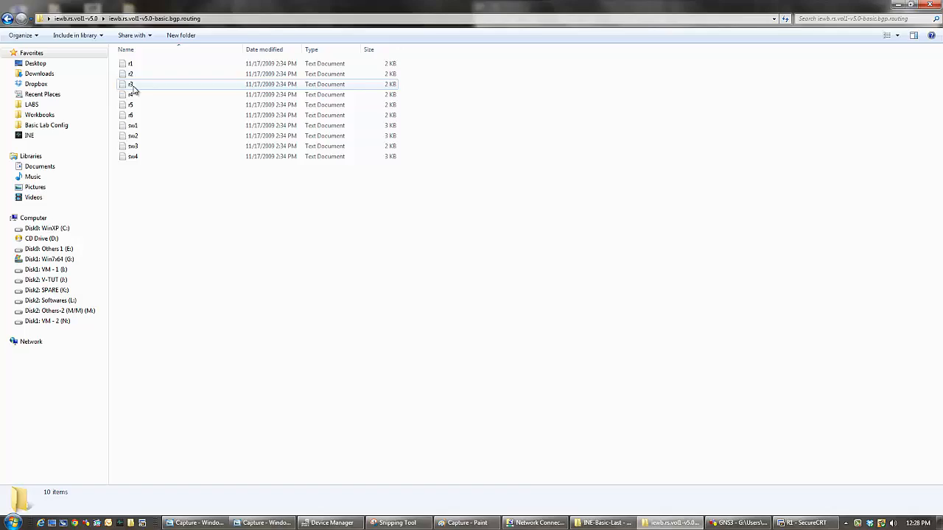
# - Open the r4 config in Notepad and rename interface Serial0/0/0 to Serial0/0 and Serial0/1/0 to Serial0/1
pyautogui.doubleClick(131, 94)
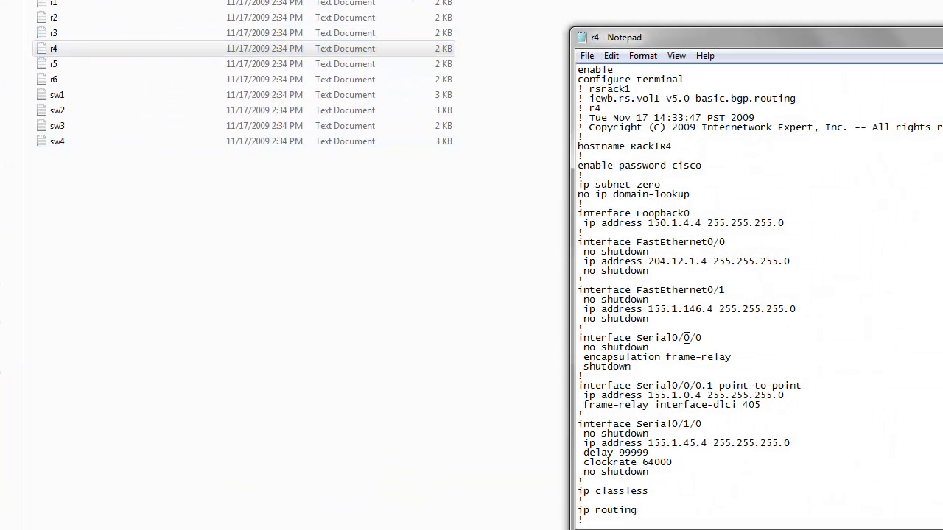
pyautogui.moveTo(690, 338); pyautogui.dragTo(718, 337)
pyautogui.press('BackSpace')
pyautogui.moveTo(690, 423); pyautogui.dragTo(731, 424)
pyautogui.press('BackSpace')
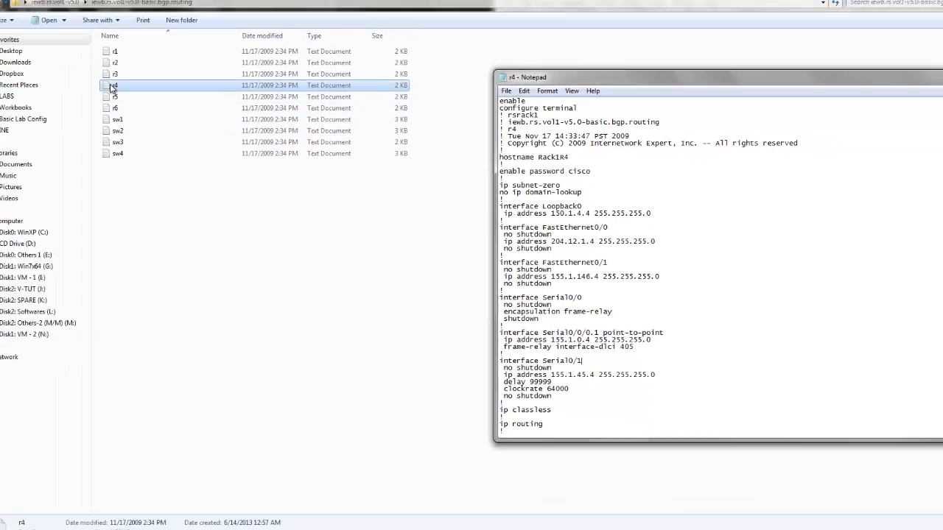
# - Open the r4 config in a maximized Notepad++ window and search it for s0/0
pyautogui.rightClick(112, 88)
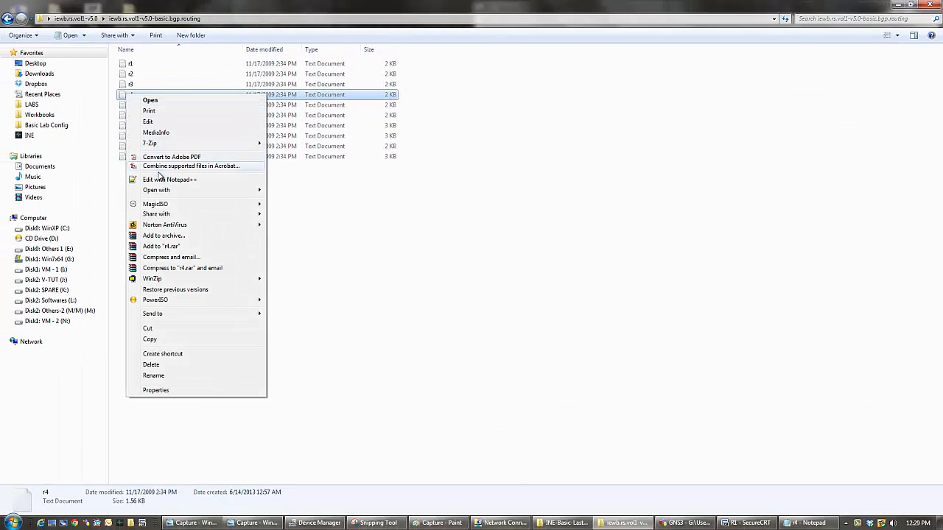
pyautogui.click(159, 180)
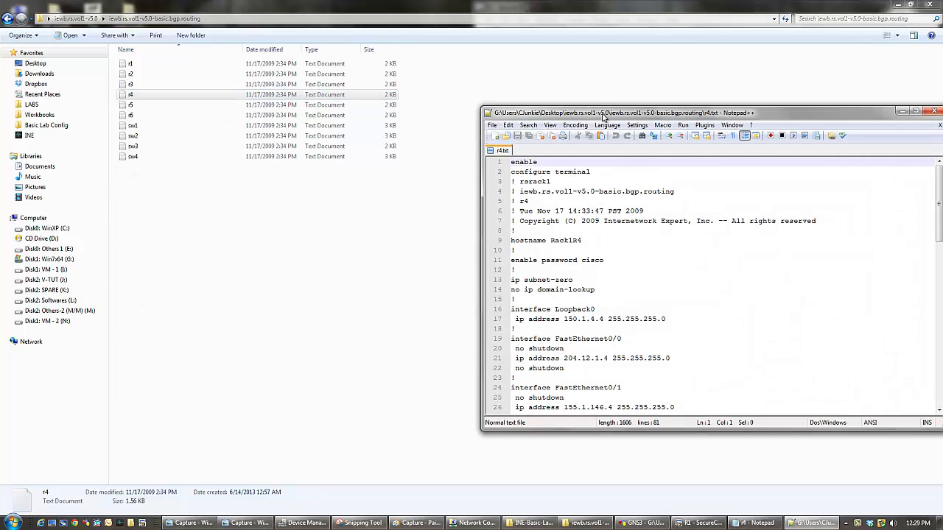
pyautogui.doubleClick(570, 113)
pyautogui.scroll(-2, 170, 302)
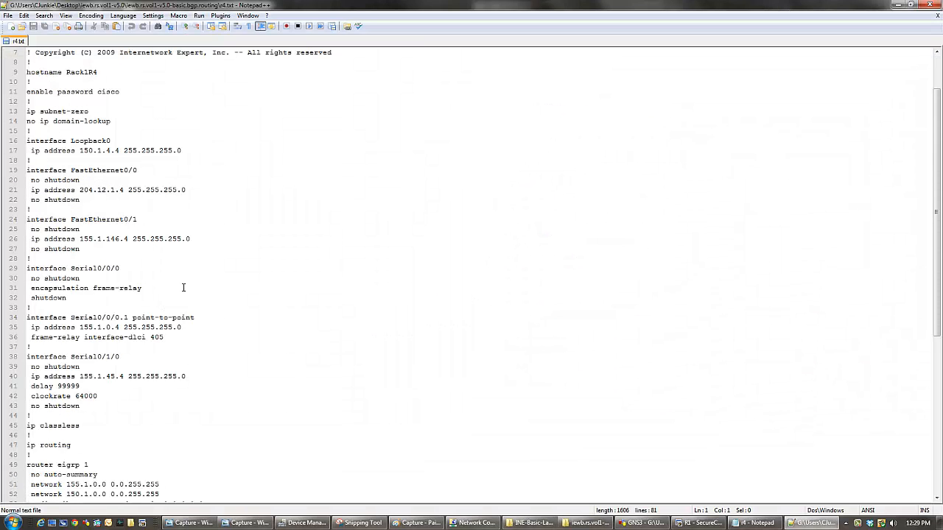
pyautogui.hotkey('ctrl', 'f')
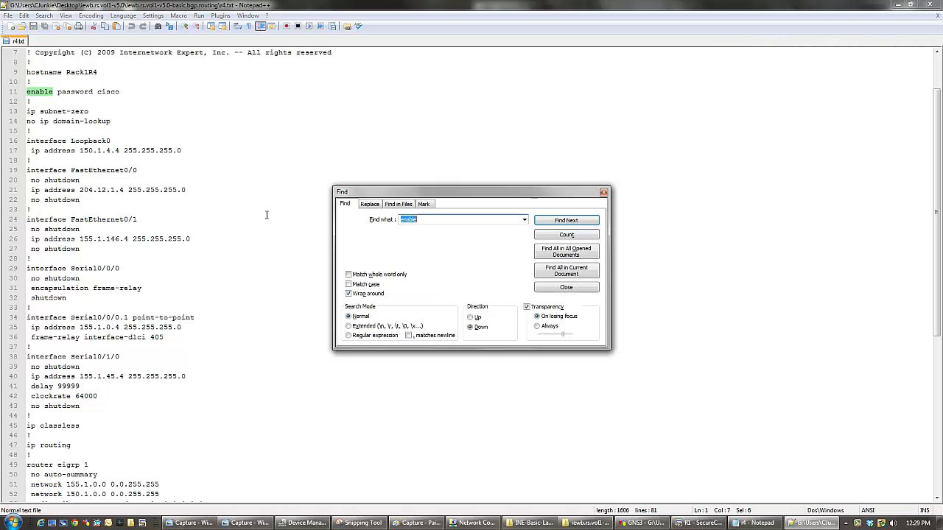
pyautogui.write('s0')
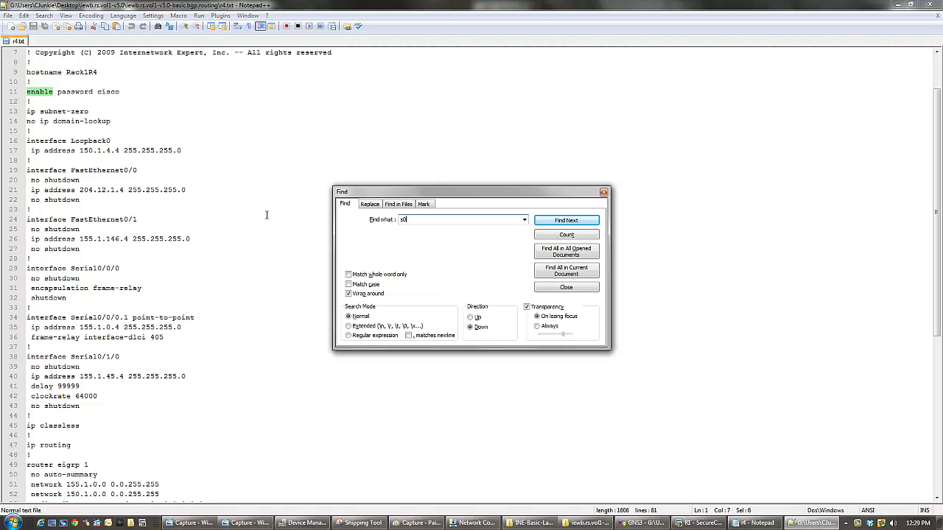
pyautogui.write('/0')
pyautogui.press('Return')
pyautogui.press('Return')
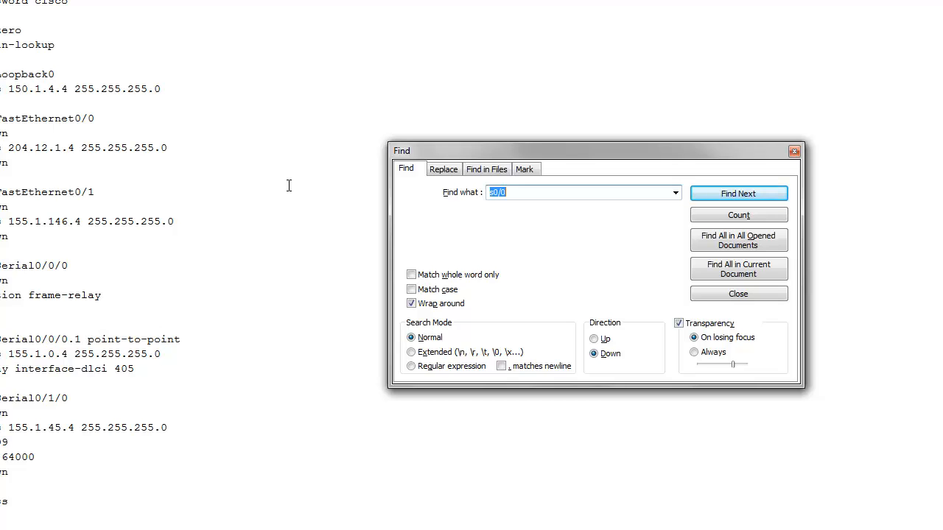
# - Extend the search term to s0/0/0, correct it to serial0/0/0, and find its first occurrence in r4
pyautogui.press('Left')
pyautogui.write('/0')
pyautogui.press('Return')
pyautogui.press('Return')
pyautogui.click(494, 189)
pyautogui.write('erial')
pyautogui.press('Return')
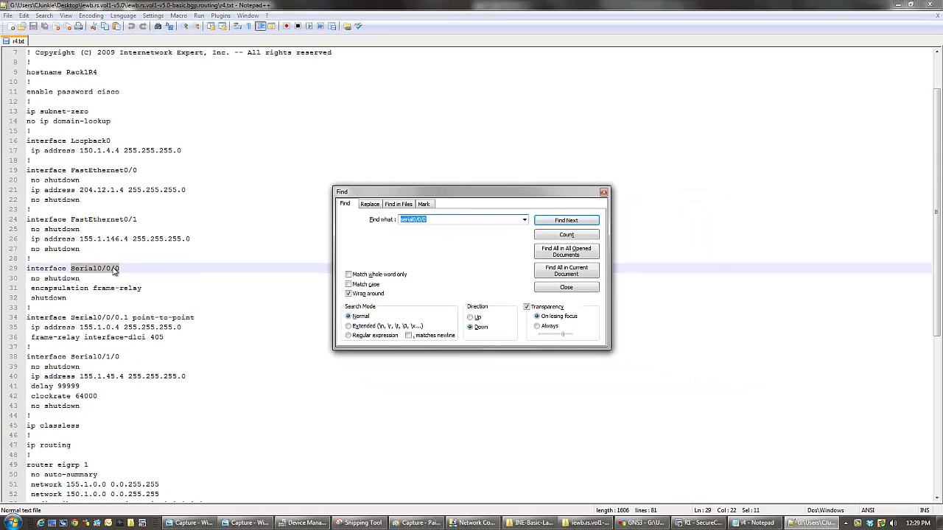
# - Shorten Serial0/0/0 to Serial0/0 and Serial0/0/0.1 to Serial0/0.1 using the search in Notepad++, and close r4 without saving
pyautogui.click(113, 270)
pyautogui.moveTo(110, 267); pyautogui.dragTo(126, 270)
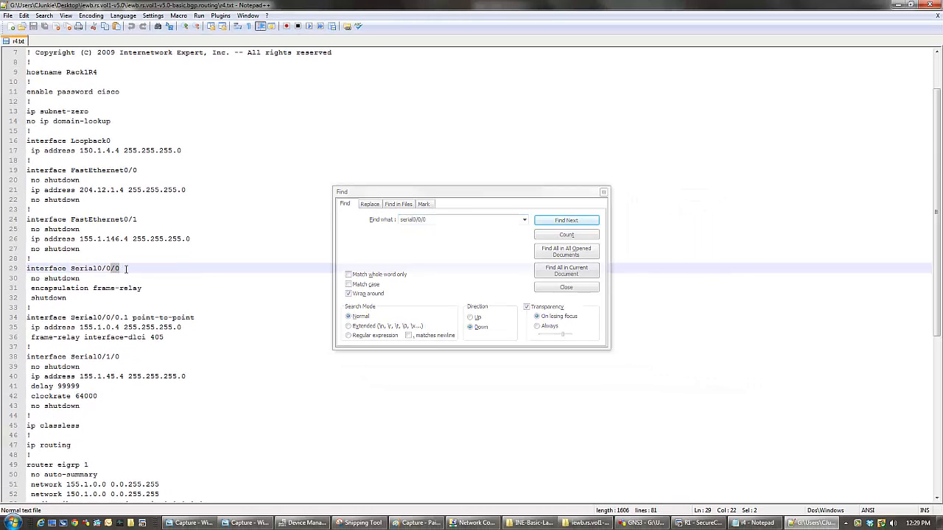
pyautogui.press('BackSpace')
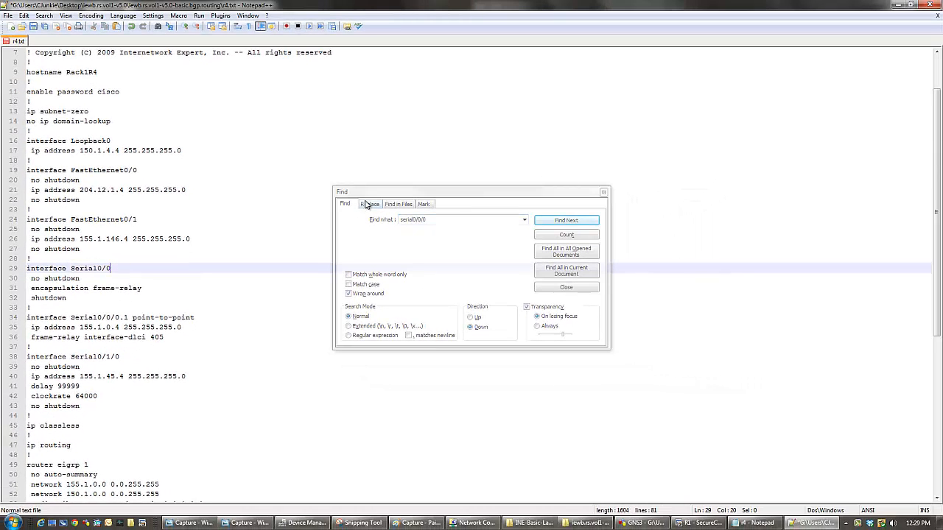
pyautogui.click(545, 222)
pyautogui.click(103, 318)
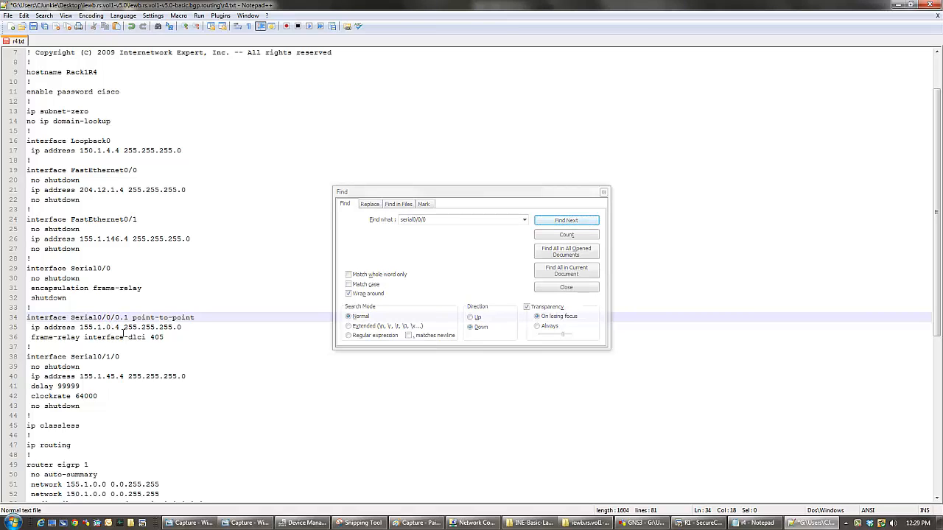
pyautogui.press('Delete')
pyautogui.press('Delete')
pyautogui.click(554, 221)
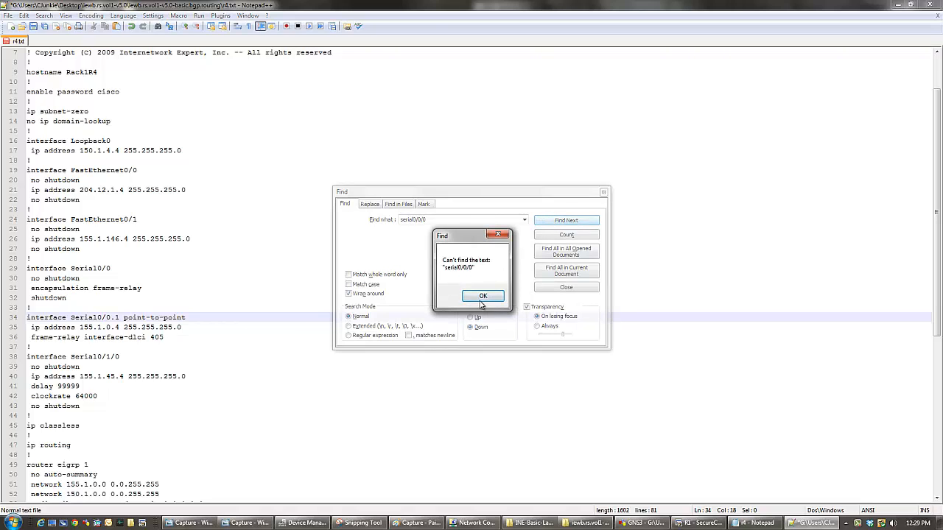
pyautogui.click(483, 296)
pyautogui.click(603, 191)
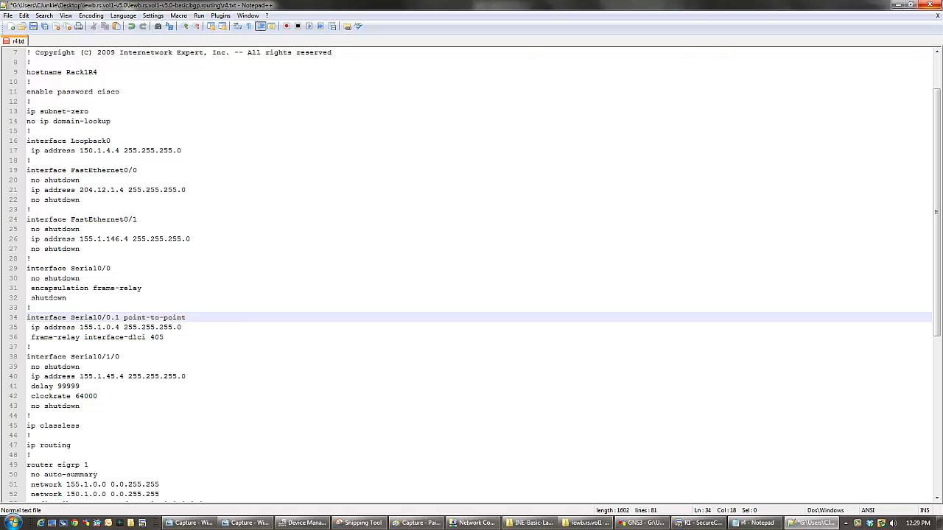
pyautogui.click(929, 4)
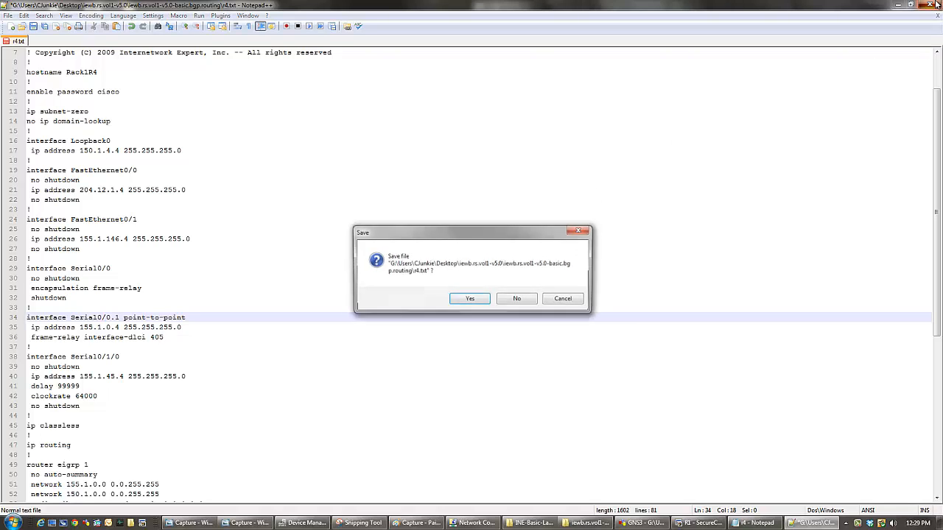
pyautogui.click(529, 305)
# - Open the r5 config in Notepad and rename interface Serial0/0/0 to Serial0/0
pyautogui.doubleClick(130, 105)
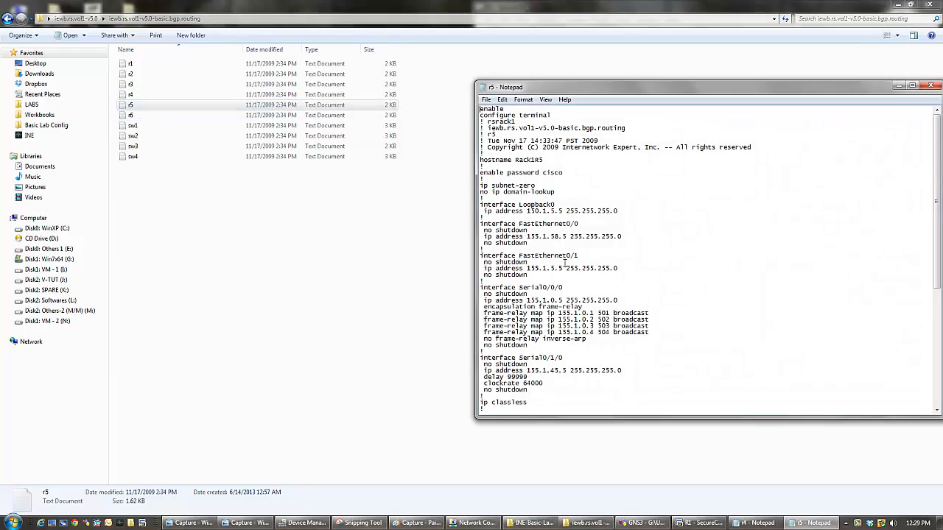
pyautogui.moveTo(555, 287); pyautogui.dragTo(571, 287)
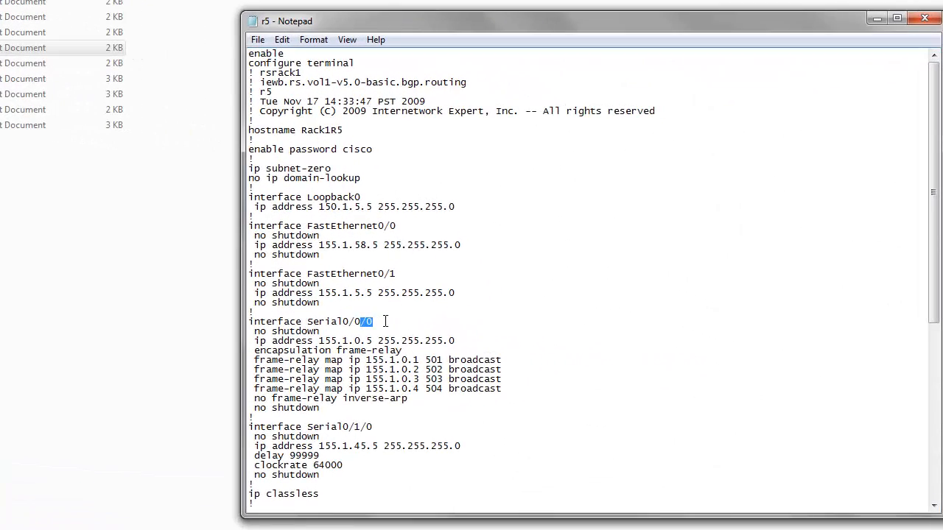
pyautogui.press('Delete')
# - Rename interface Serial0/1/0 to Serial0/1 in the r5 config and look through the rest of the file
pyautogui.scroll(-1, 384, 322)
pyautogui.moveTo(361, 398); pyautogui.dragTo(380, 398)
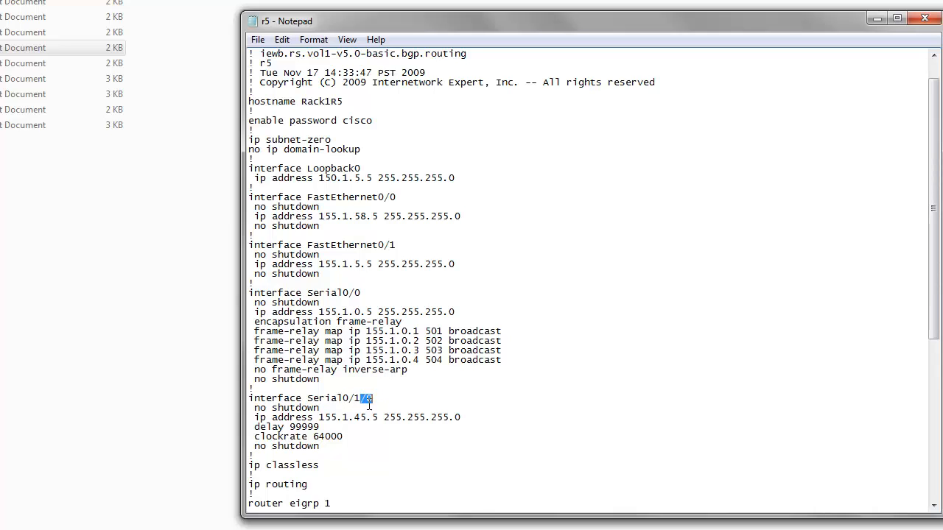
pyautogui.click(348, 402)
pyautogui.moveTo(343, 399); pyautogui.dragTo(383, 400)
pyautogui.click(372, 400)
pyautogui.press('Delete')
pyautogui.scroll(-10, 430, 399)
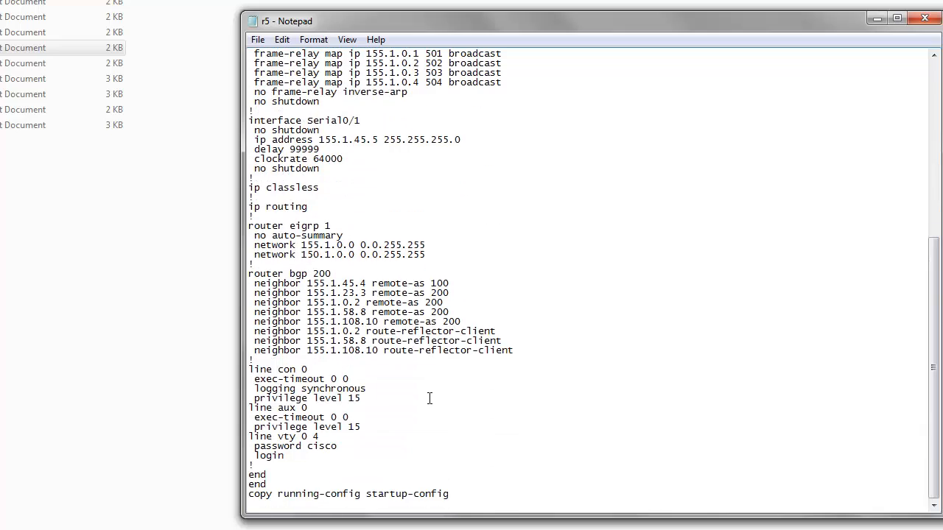
pyautogui.scroll(10, 430, 399)
pyautogui.click(640, 303)
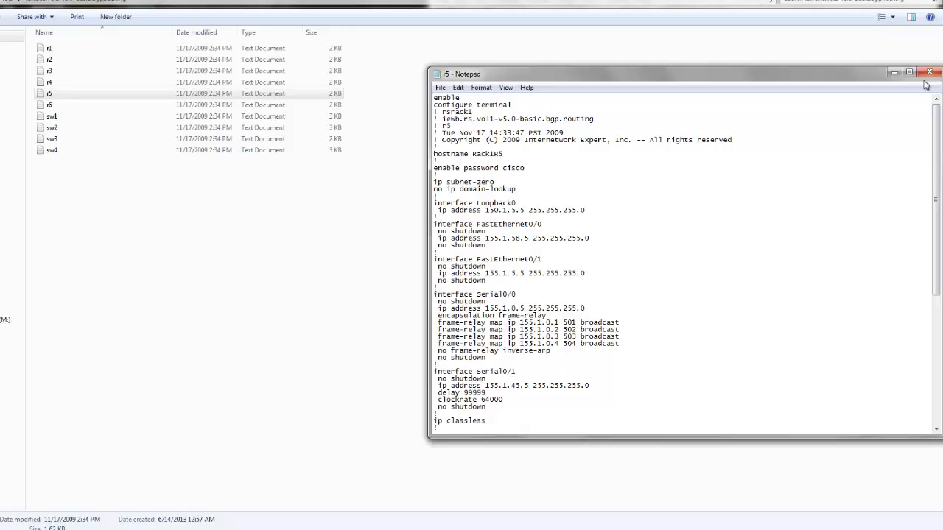
# - Close the r5 config without saving and minimize the BGP initial configs folder window
pyautogui.click(930, 71)
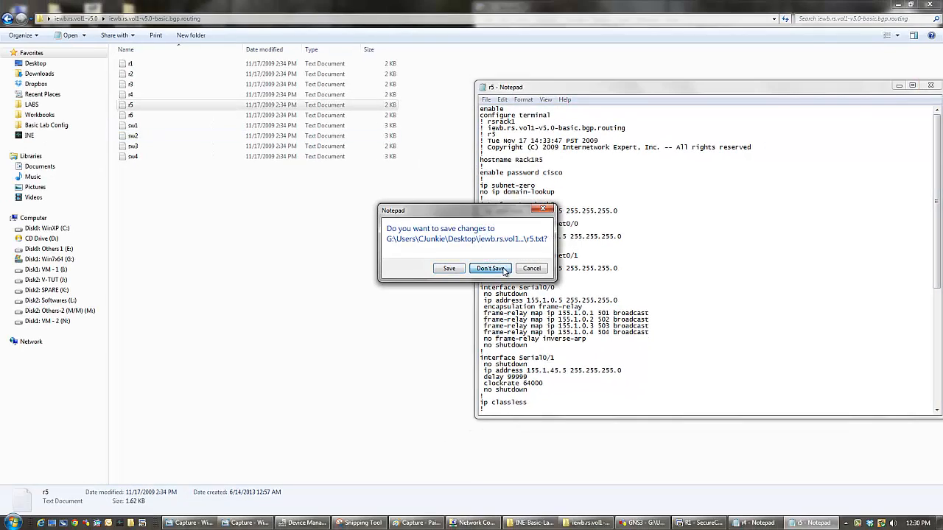
pyautogui.click(490, 268)
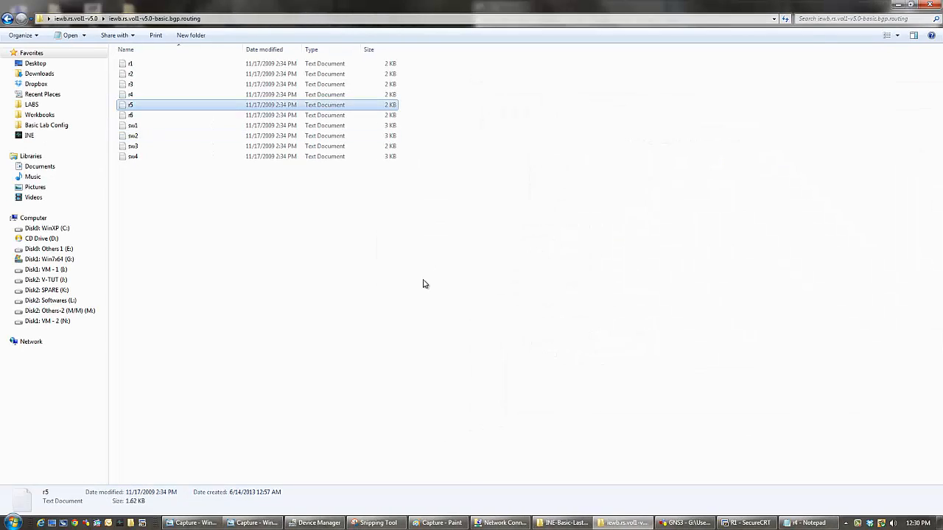
pyautogui.click(899, 5)
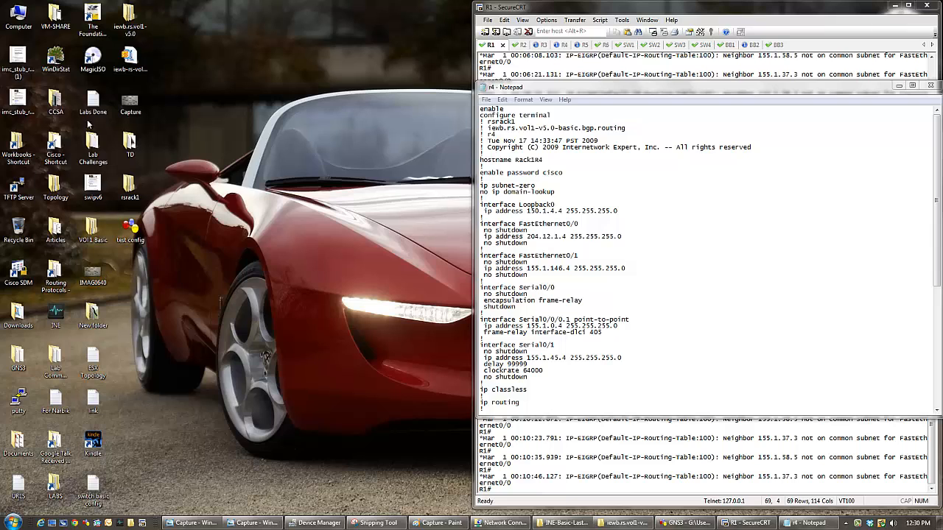
# - Open BB1.cfg from the configs folder of INE-Basic-Last - BGP in Notepad++
pyautogui.doubleClick(61, 316)
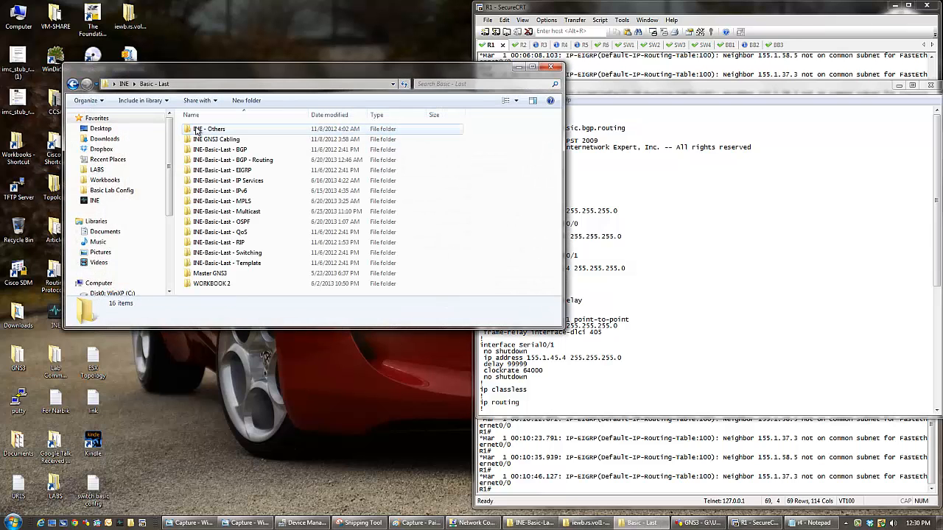
pyautogui.doubleClick(199, 150)
pyautogui.doubleClick(206, 131)
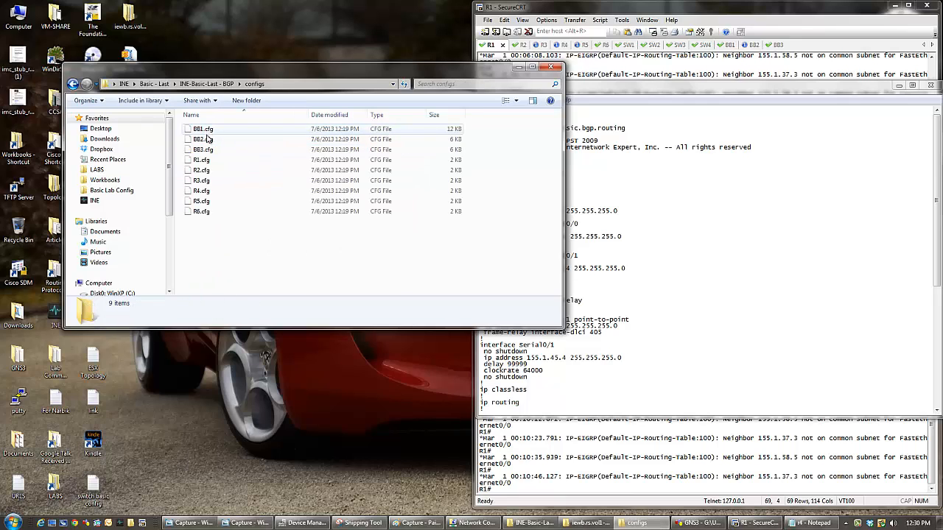
pyautogui.rightClick(208, 130)
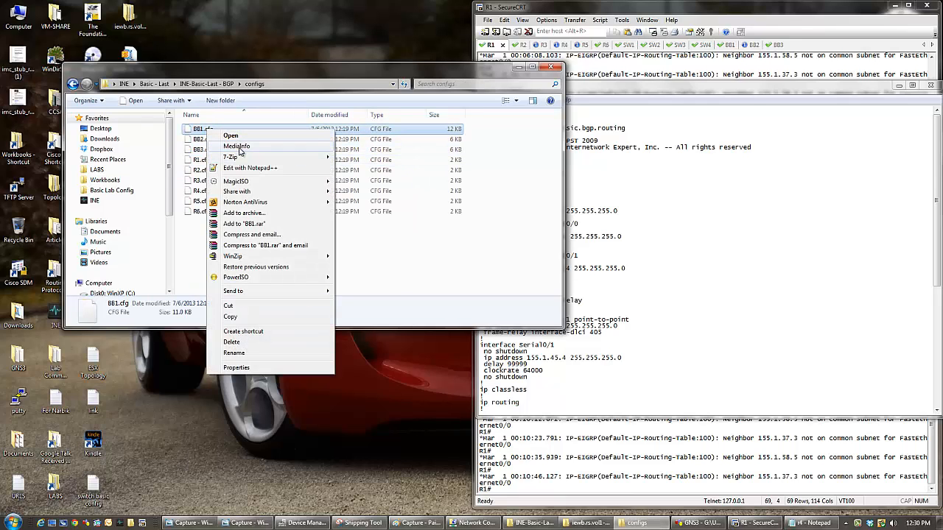
pyautogui.click(245, 168)
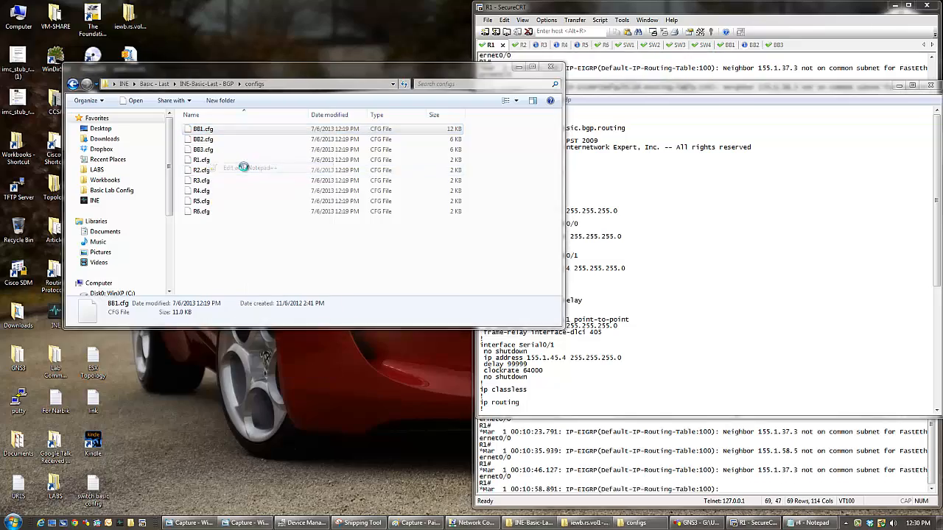
# - Examine the frame-relay routes under interfaces Serial0/0, Serial1/0 and Serial1/1 in BB1.cfg
pyautogui.scroll(-20, 274, 288)
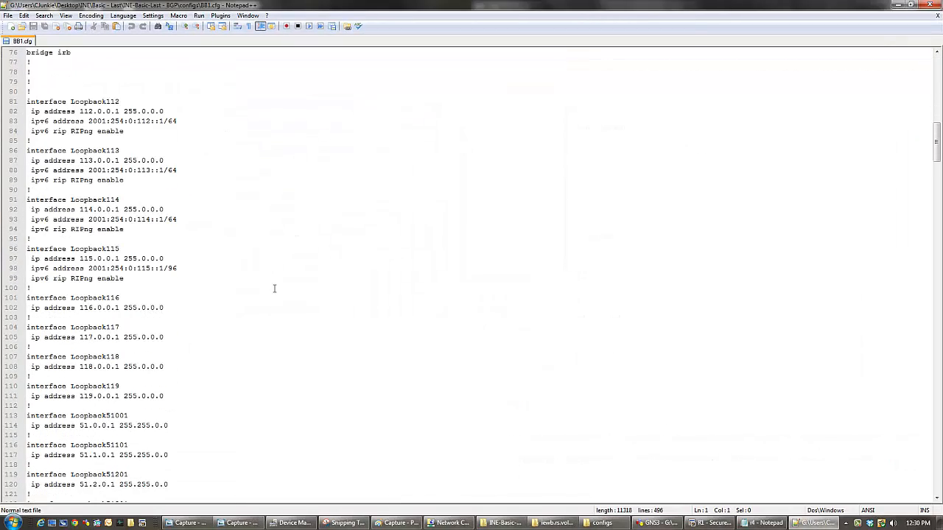
pyautogui.scroll(-20, 274, 288)
pyautogui.scroll(-1, 274, 290)
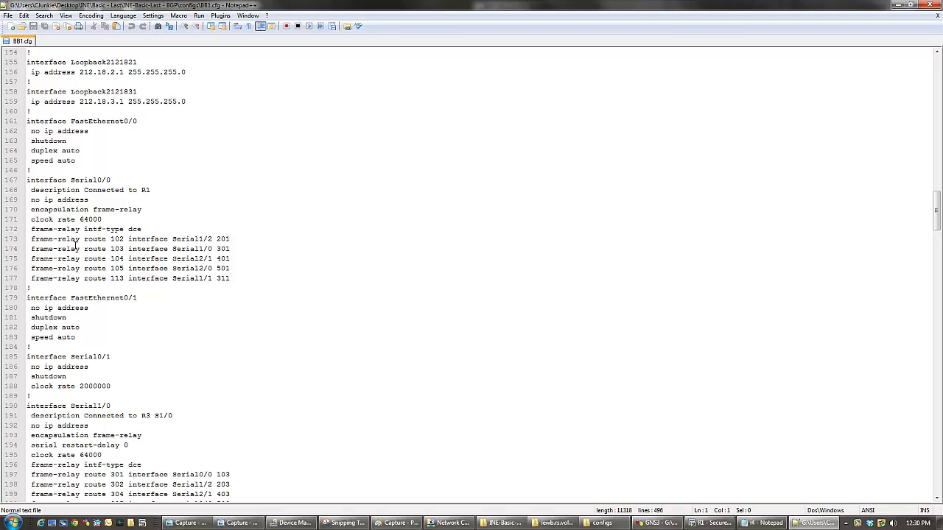
pyautogui.moveTo(31, 229); pyautogui.dragTo(236, 283)
pyautogui.click(305, 318)
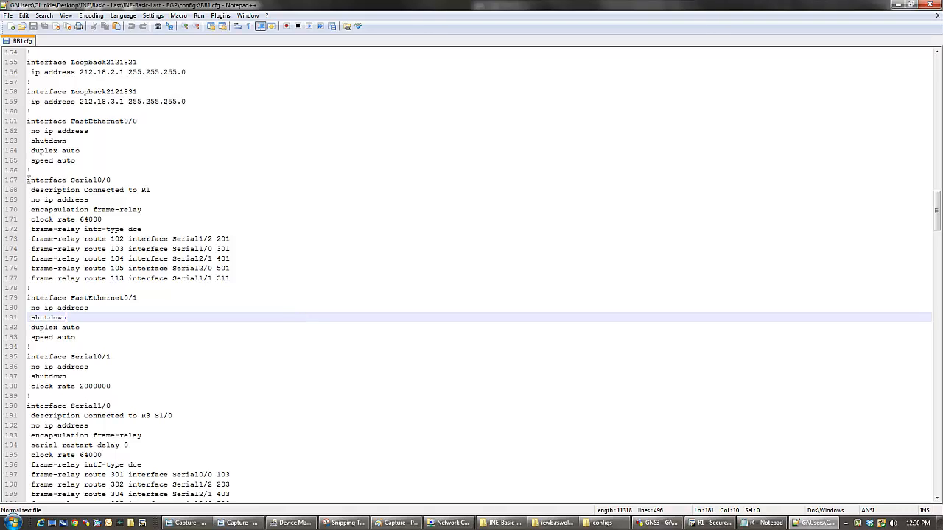
pyautogui.moveTo(28, 180); pyautogui.dragTo(243, 275)
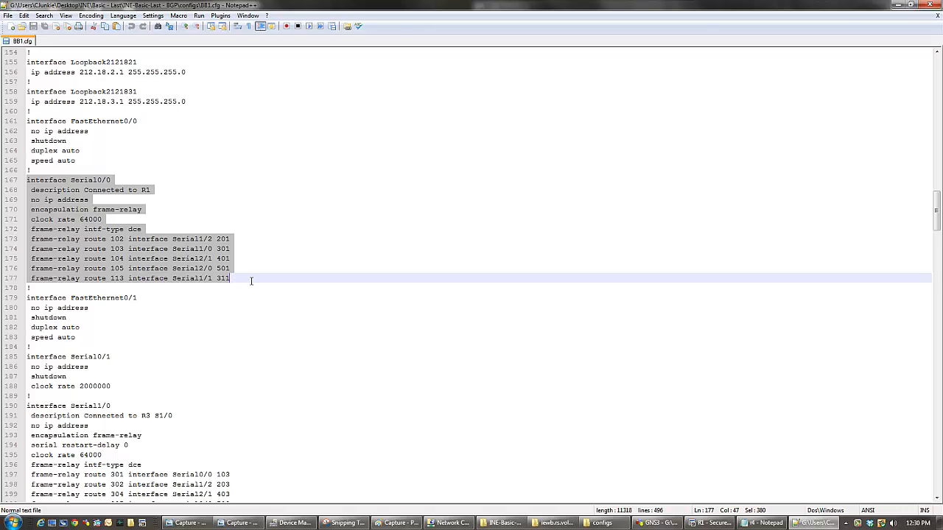
pyautogui.scroll(-7, 251, 280)
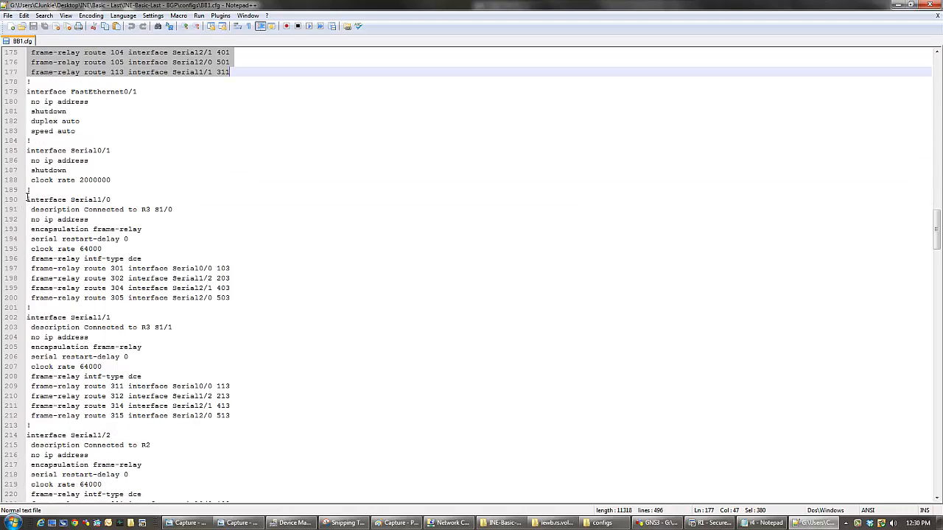
pyautogui.moveTo(27, 200); pyautogui.dragTo(246, 298)
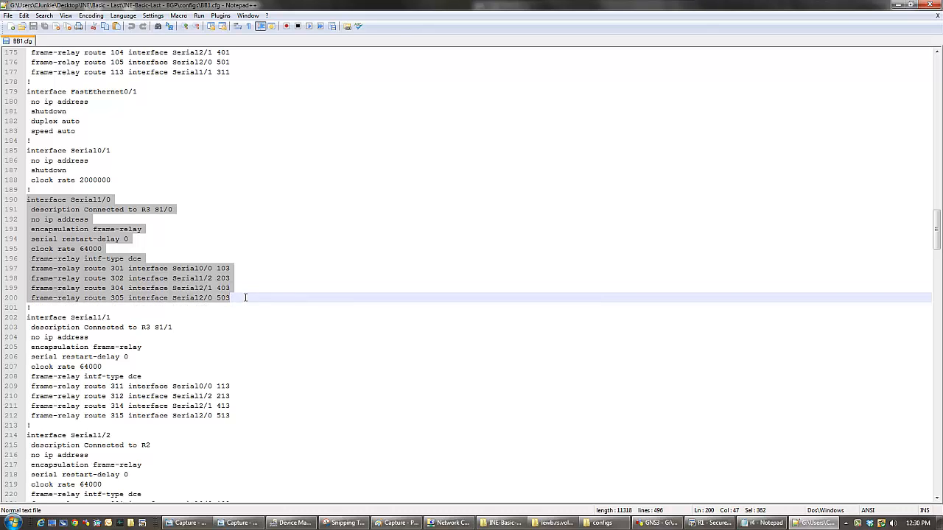
pyautogui.moveTo(240, 418); pyautogui.dragTo(20, 328)
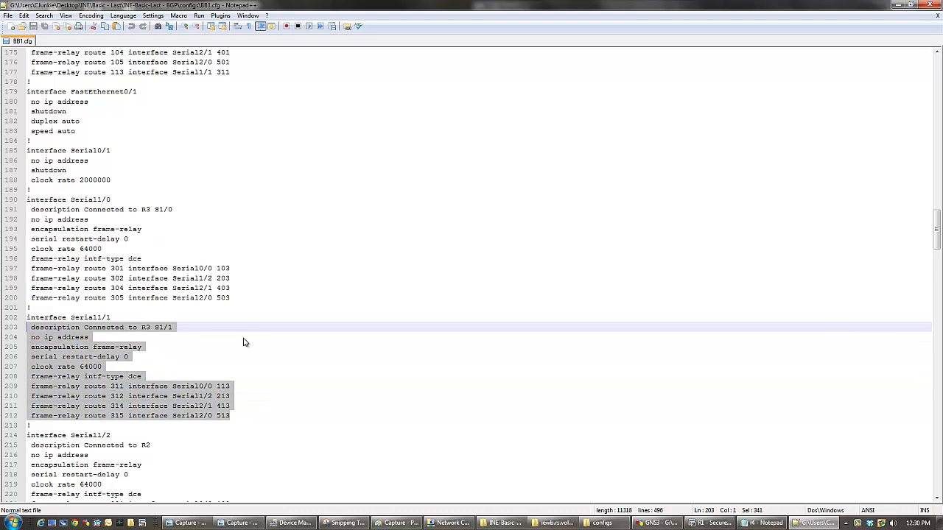
# - Examine the frame-relay switching sections of interfaces Serial1/2, Serial2/0 and Serial2/1 and skim the config that follows
pyautogui.scroll(-7, 243, 339)
pyautogui.click(233, 337)
pyautogui.moveTo(232, 337); pyautogui.dragTo(28, 230)
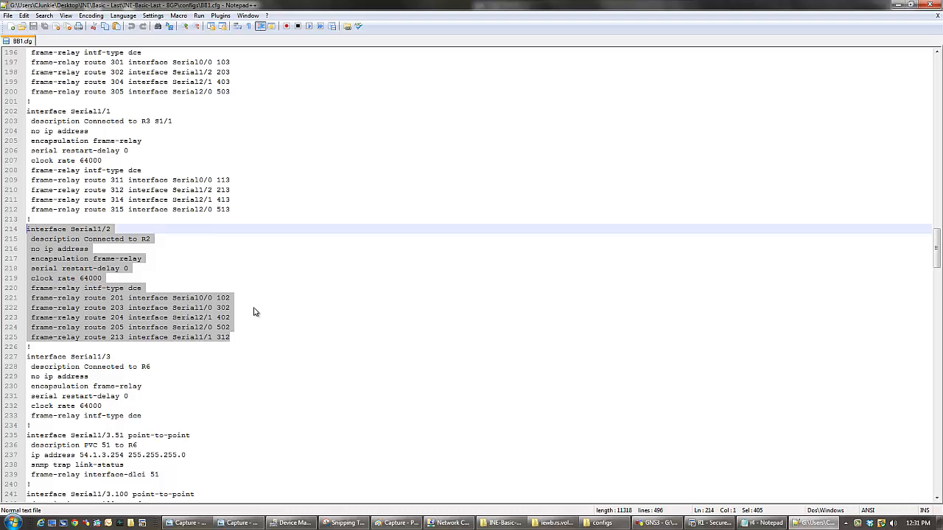
pyautogui.scroll(-5, 255, 312)
pyautogui.scroll(-7, 197, 348)
pyautogui.scroll(-6, 199, 350)
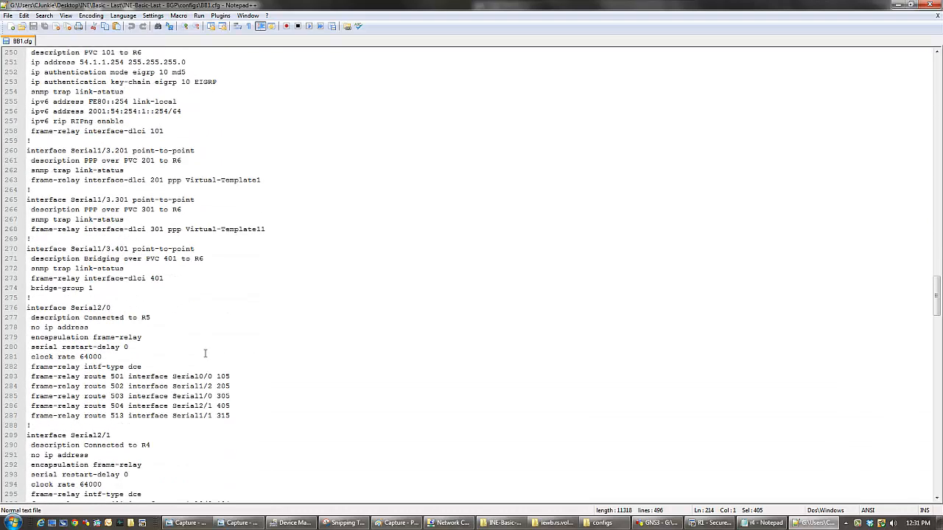
pyautogui.moveTo(233, 417); pyautogui.dragTo(27, 308)
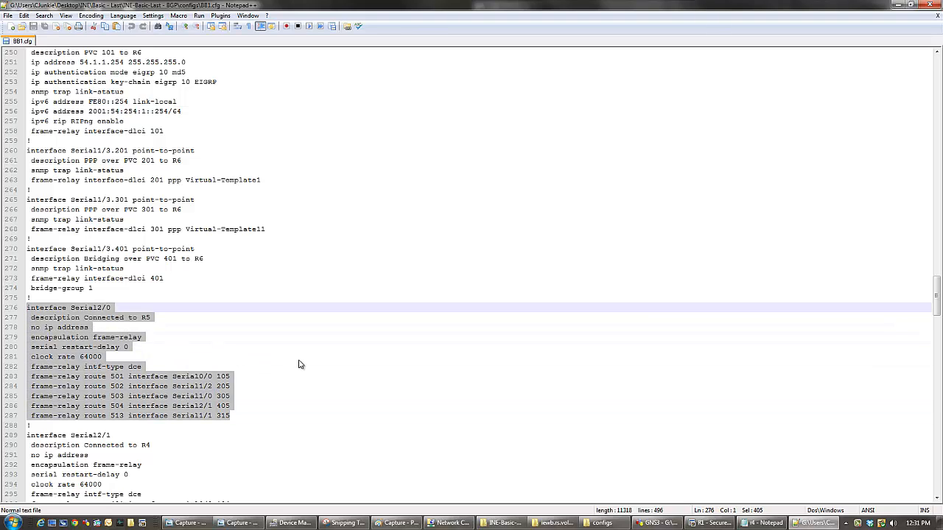
pyautogui.scroll(-5, 299, 364)
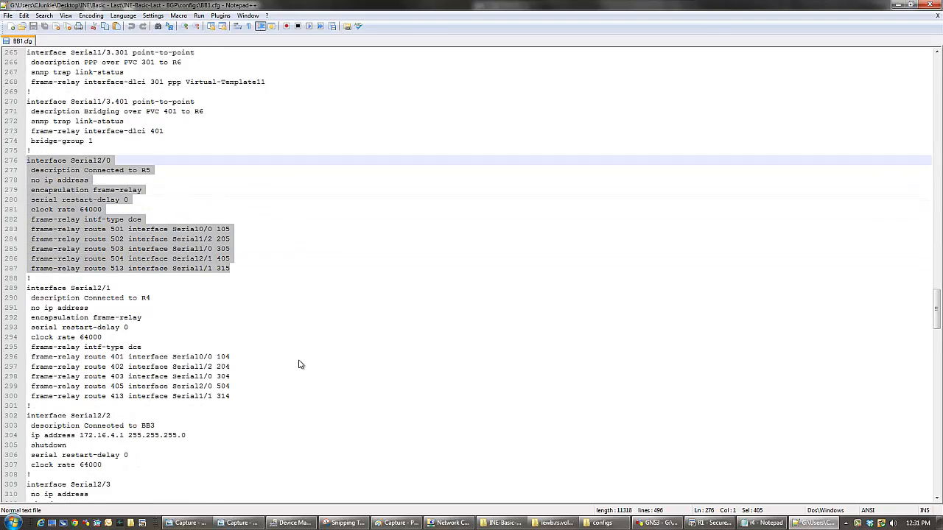
pyautogui.moveTo(236, 396); pyautogui.dragTo(20, 289)
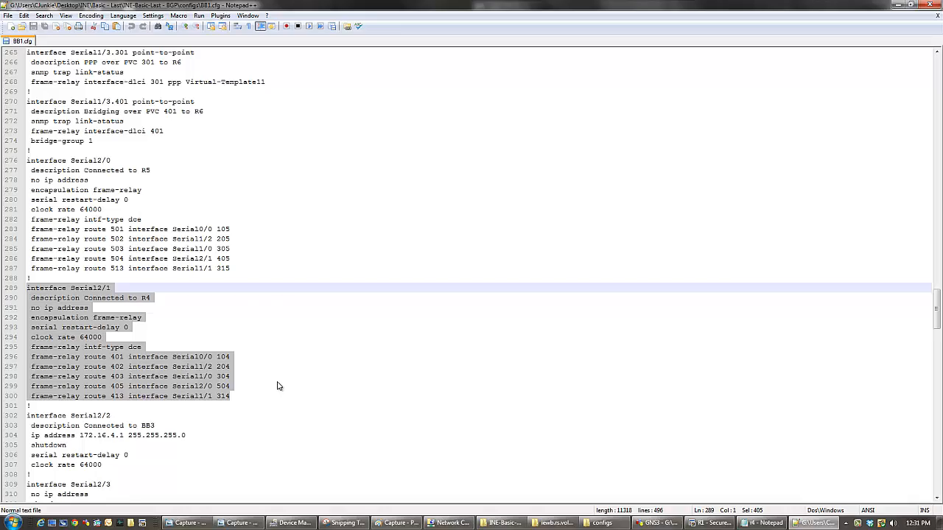
pyautogui.scroll(-2, 280, 386)
pyautogui.doubleClick(313, 5)
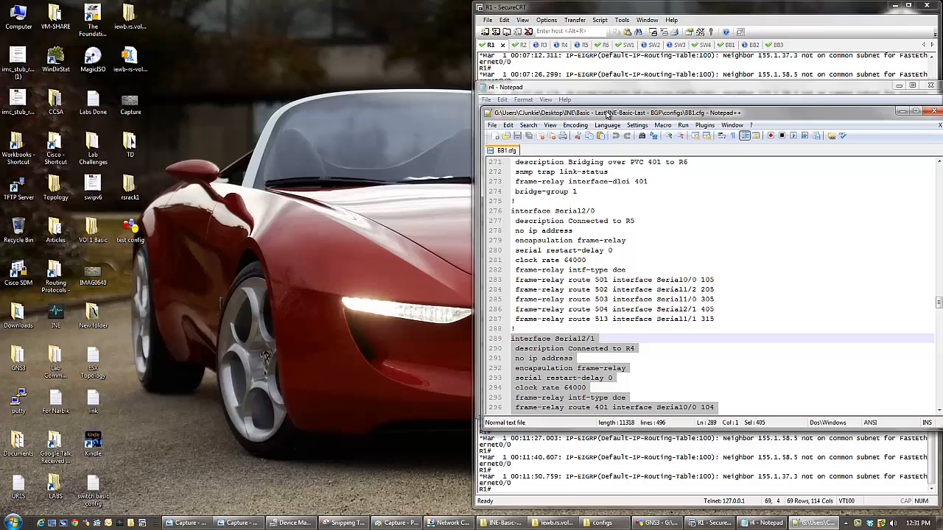
pyautogui.doubleClick(606, 113)
pyautogui.scroll(-12, 260, 299)
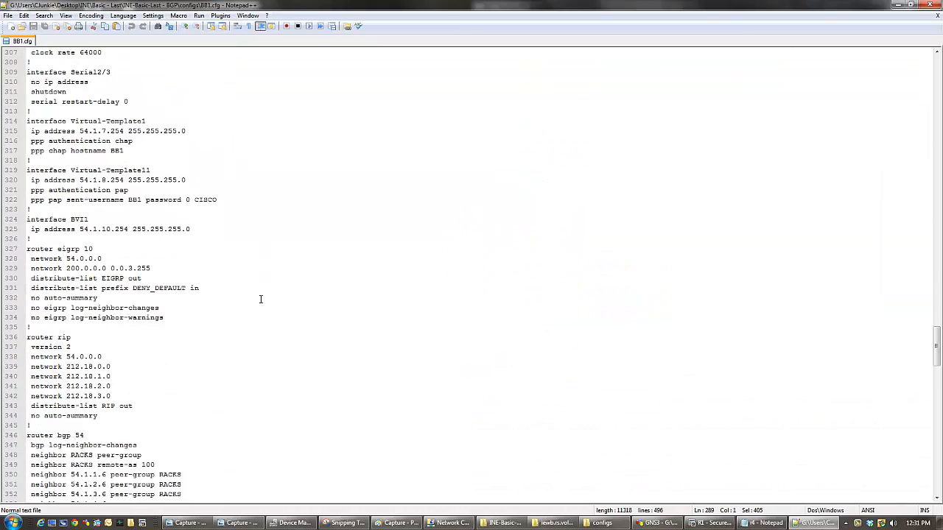
# - Review the frame-relay sections again from Serial2/0 back up to Serial1/0, checking the R3 S1/0 description
pyautogui.scroll(11, 260, 299)
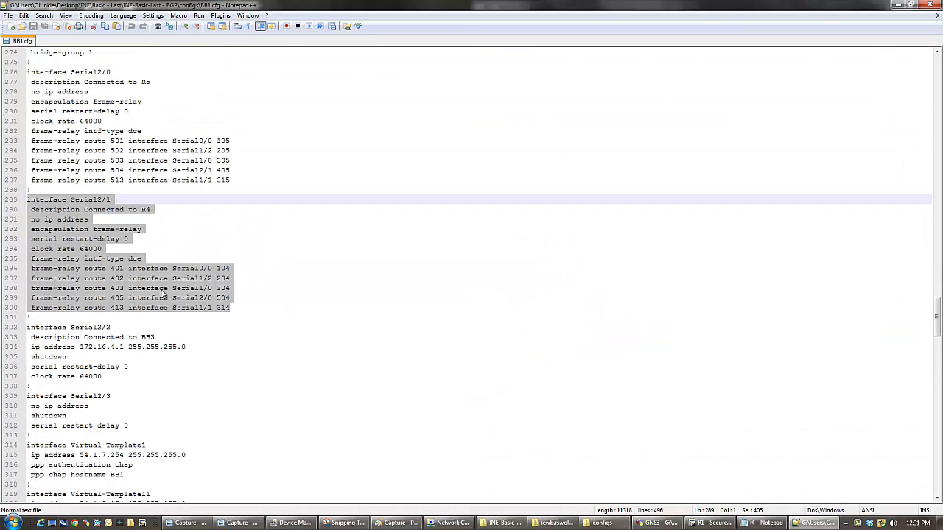
pyautogui.scroll(6, 343, 294)
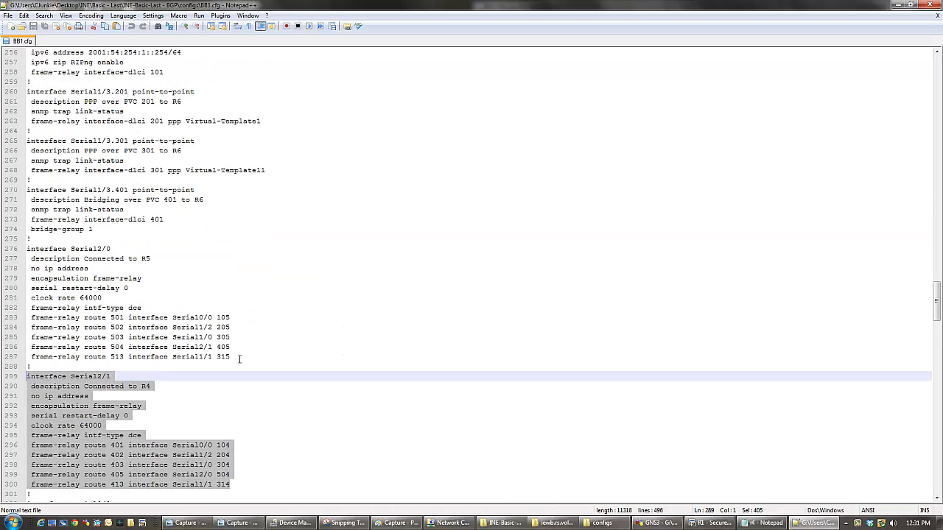
pyautogui.moveTo(239, 359); pyautogui.dragTo(4, 251)
pyautogui.scroll(1, 302, 356)
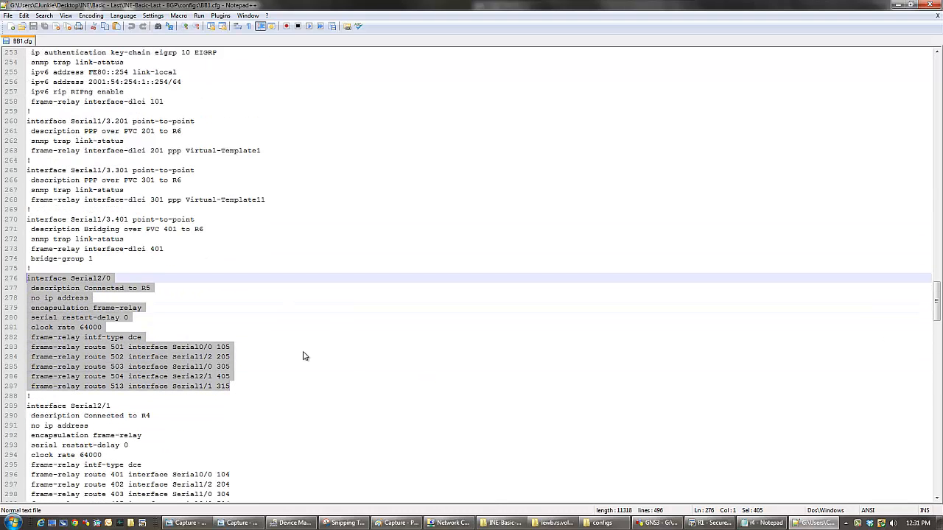
pyautogui.scroll(18, 302, 357)
pyautogui.moveTo(258, 308); pyautogui.dragTo(15, 84)
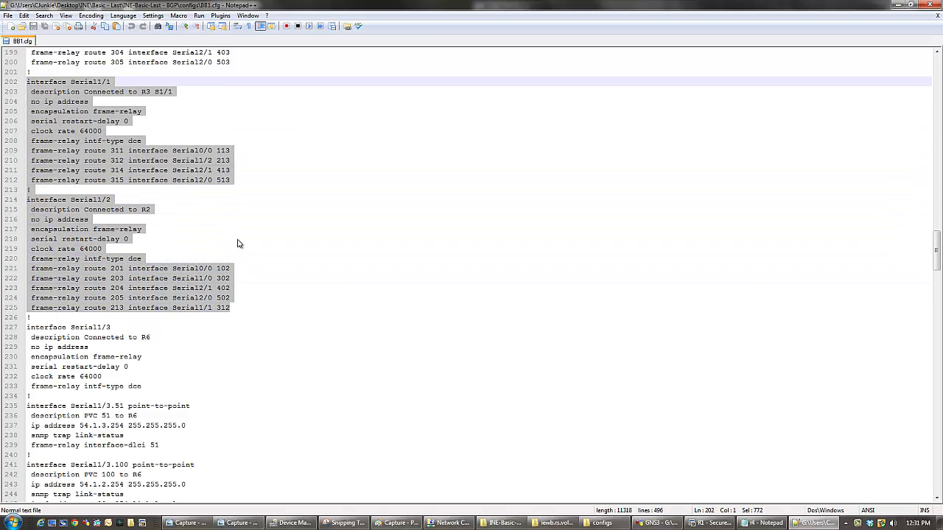
pyautogui.scroll(10, 273, 258)
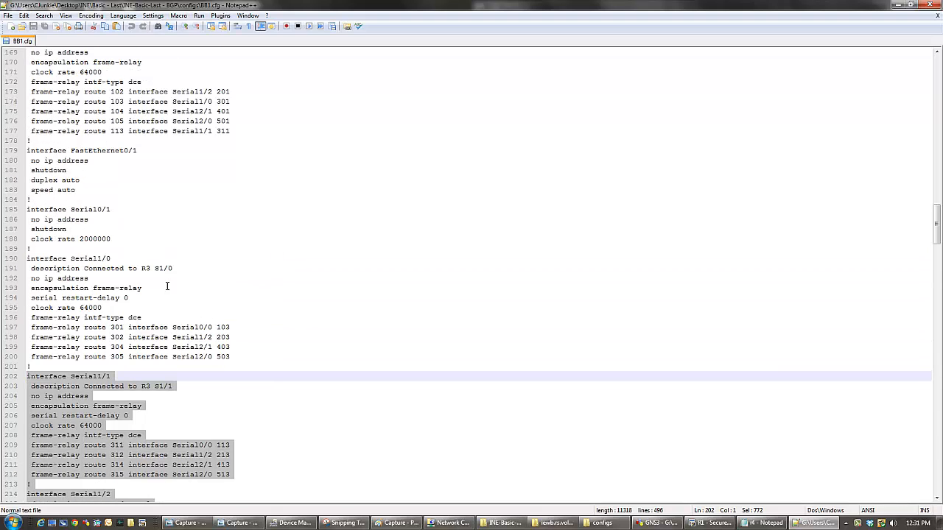
pyautogui.moveTo(155, 268); pyautogui.dragTo(175, 268)
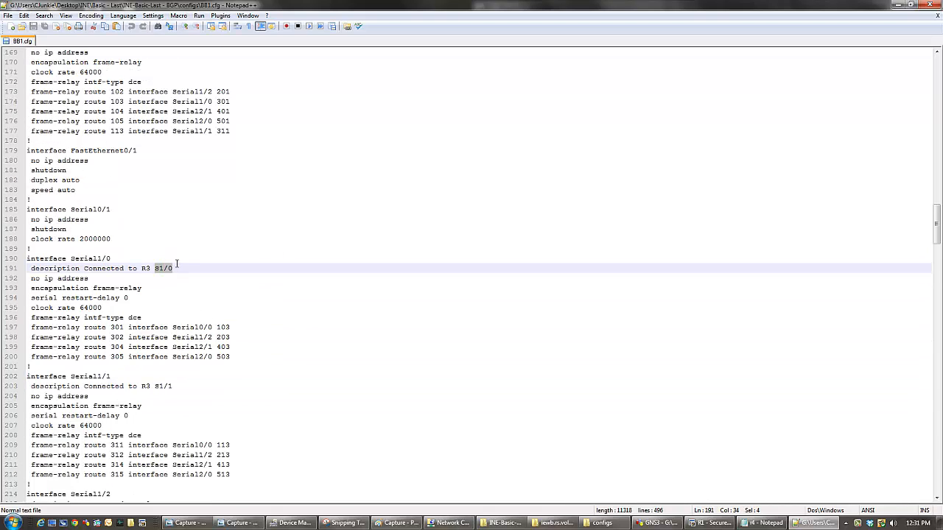
pyautogui.click(242, 357)
pyautogui.hotkey('shift', 'Up')
pyautogui.hotkey('shift', 'Up')
pyautogui.hotkey('shift', 'Up')
pyautogui.hotkey('shift', 'Up')
pyautogui.hotkey('shift', 'Up')
pyautogui.hotkey('shift', 'Up')
pyautogui.hotkey('shift', 'Up')
pyautogui.hotkey('shift', 'Up')
pyautogui.hotkey('shift', 'Up')
pyautogui.hotkey('shift', 'Up')
pyautogui.hotkey('shift', 'Home')
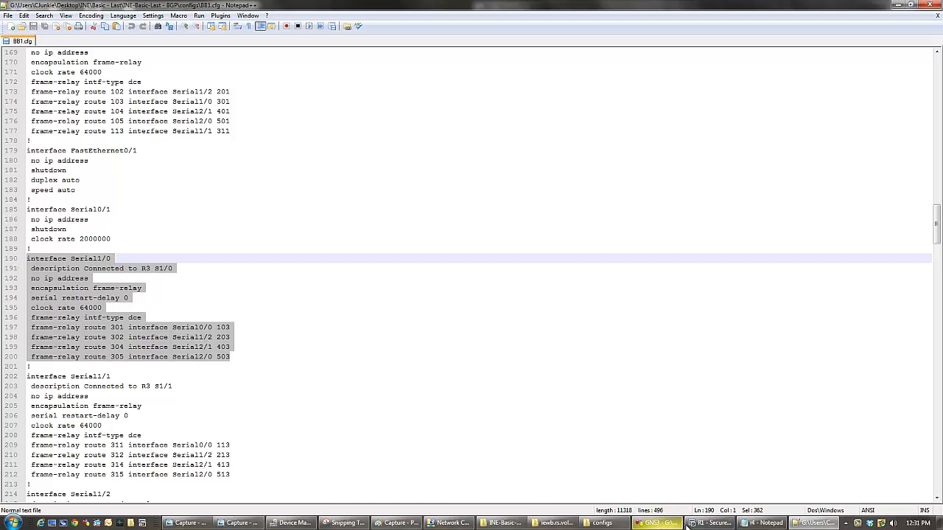
# - Switch to GNS3, list BB1's connections in the widened topology summary, and check its s1/1 and s1/0 links to R3
pyautogui.click(660, 523)
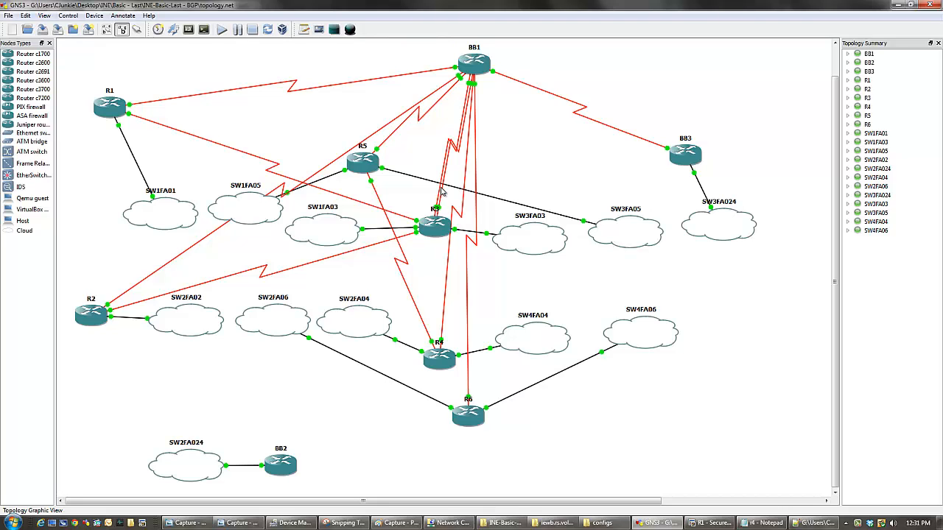
pyautogui.click(849, 55)
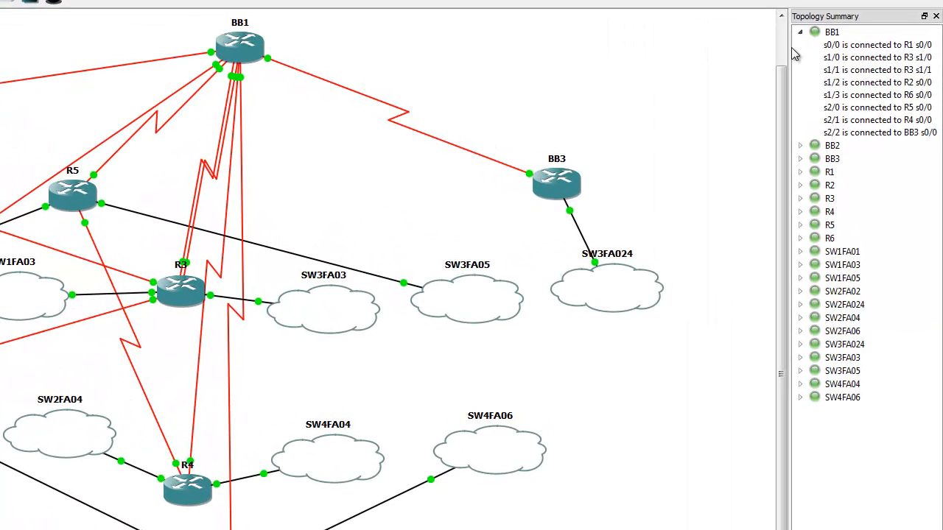
pyautogui.moveTo(785, 52); pyautogui.dragTo(607, 52)
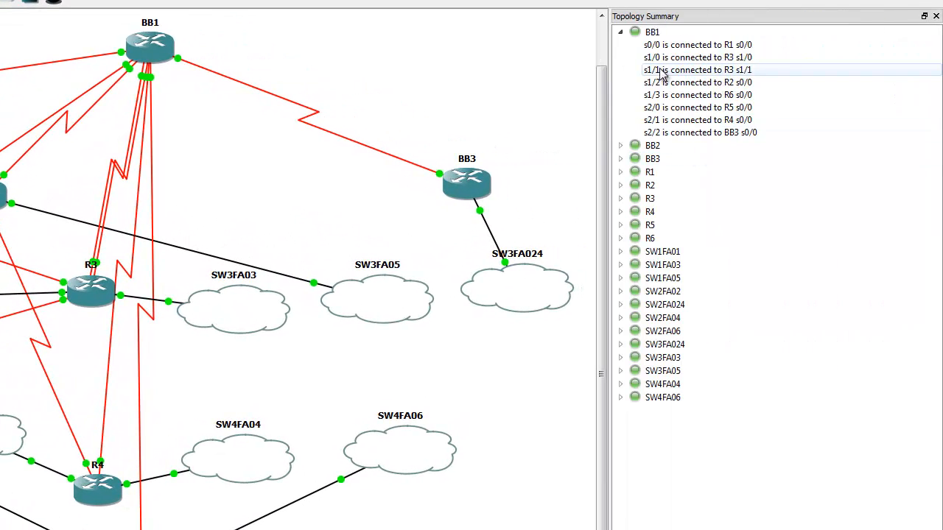
pyautogui.click(661, 72)
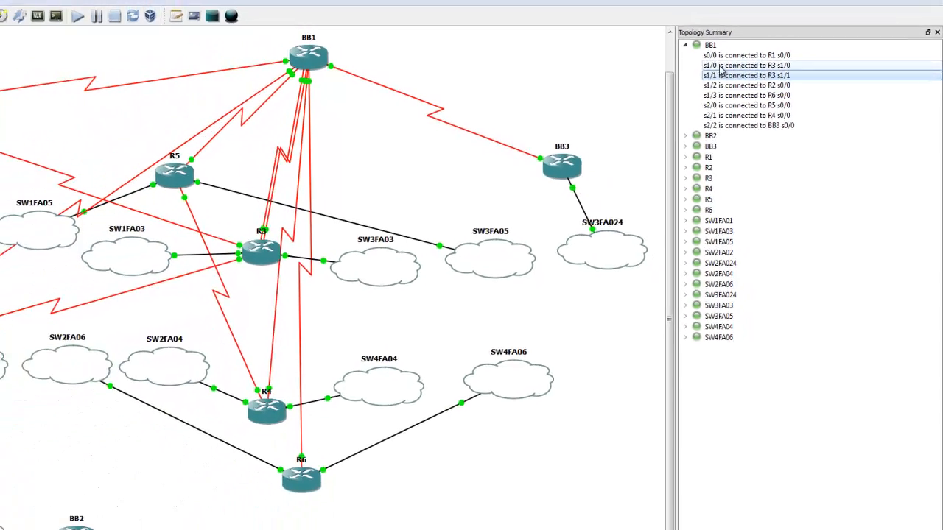
pyautogui.click(721, 65)
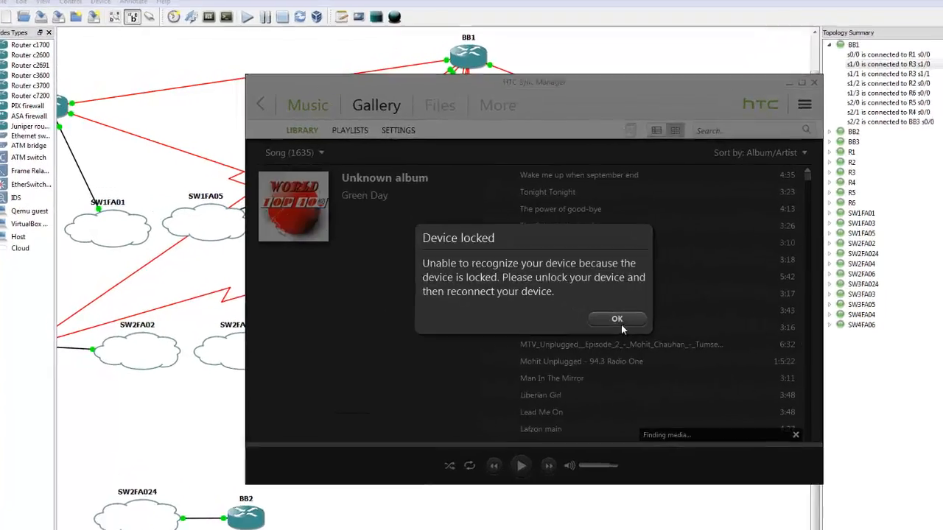
# - Dismiss the HTC Sync Manager notice and CD drive window, and choose to view the files on the HTC One X+
pyautogui.click(621, 325)
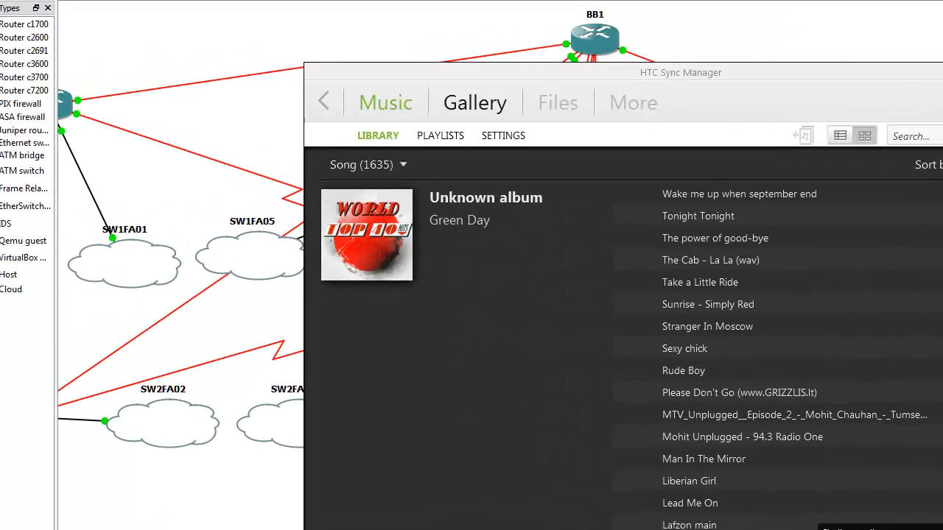
pyautogui.hotkey('alt', 'F4')
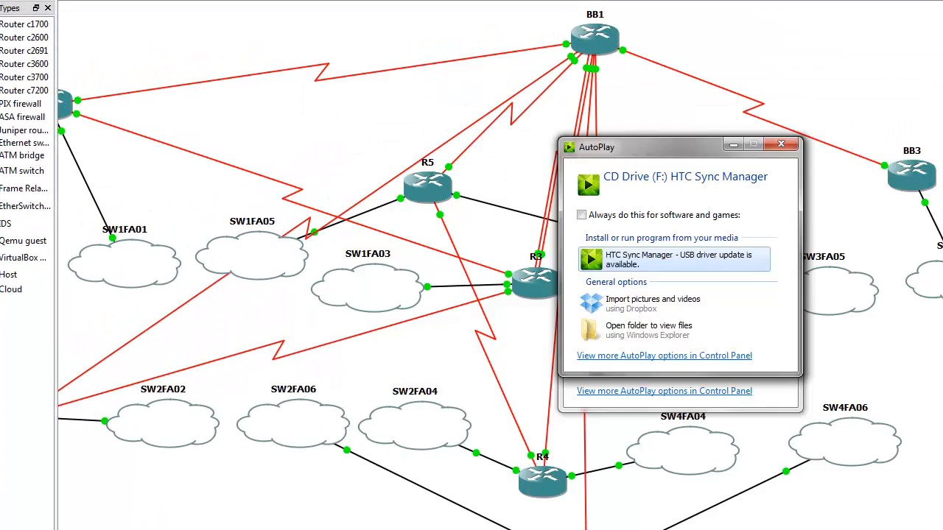
pyautogui.click(648, 330)
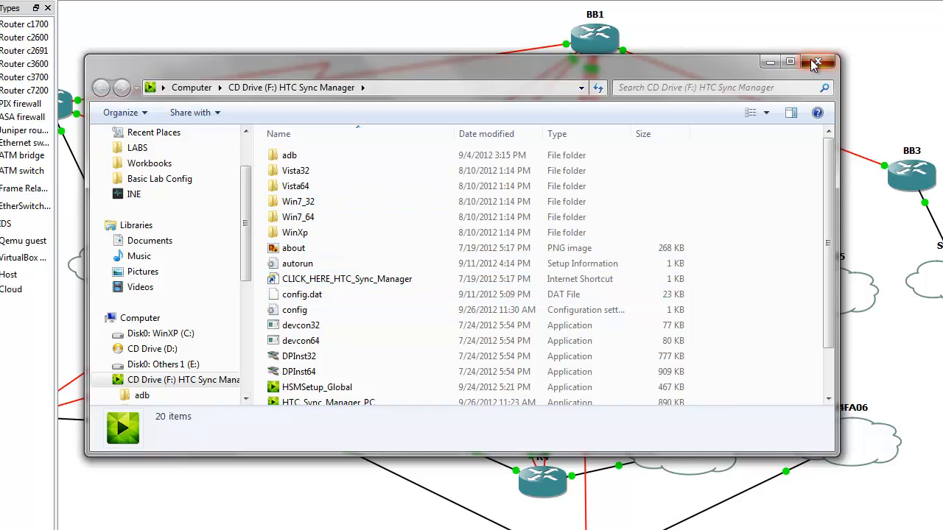
pyautogui.click(816, 62)
pyautogui.click(641, 289)
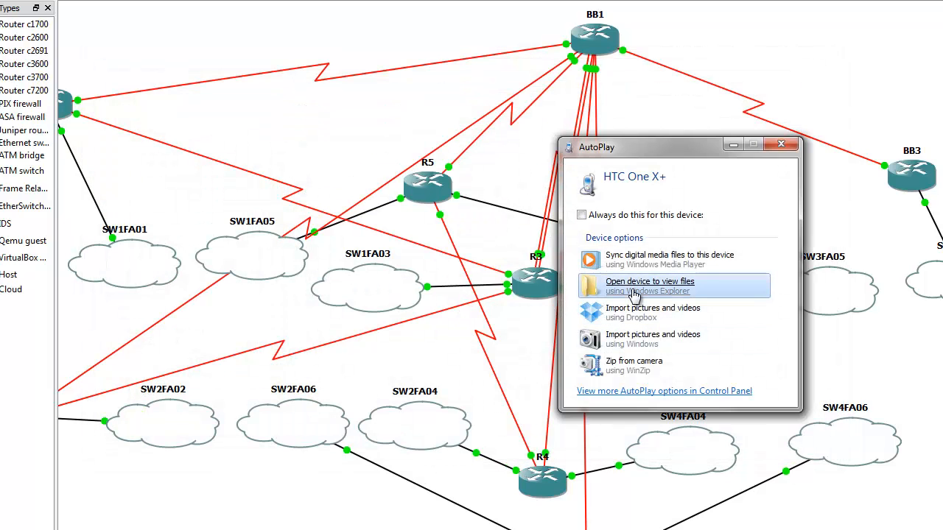
# - Browse the HTC One X+ internal storage to the DCIM\100MEDIA folder and shift its window clear of the topology
pyautogui.doubleClick(344, 178)
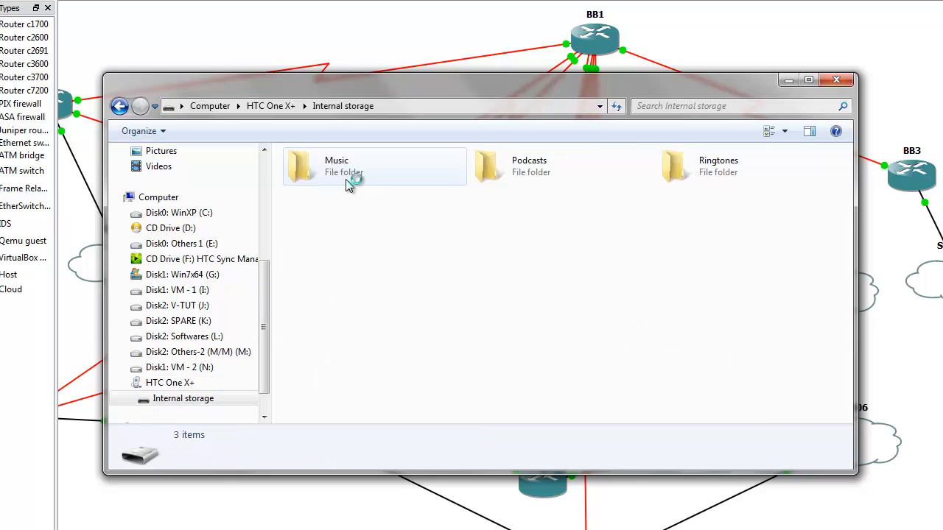
pyautogui.scroll(-2, 448, 342)
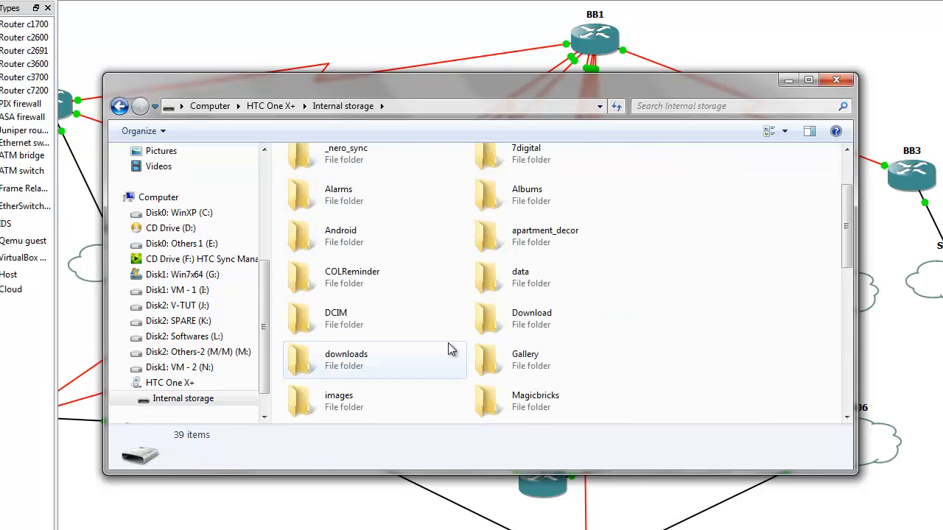
pyautogui.doubleClick(375, 322)
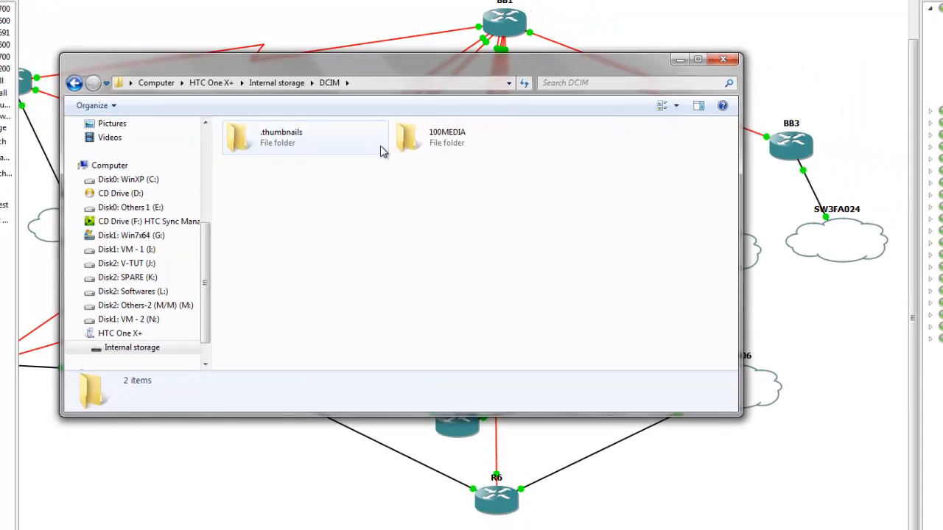
pyautogui.click(508, 175)
pyautogui.doubleClick(322, 109)
pyautogui.moveTo(266, 33); pyautogui.dragTo(304, 234)
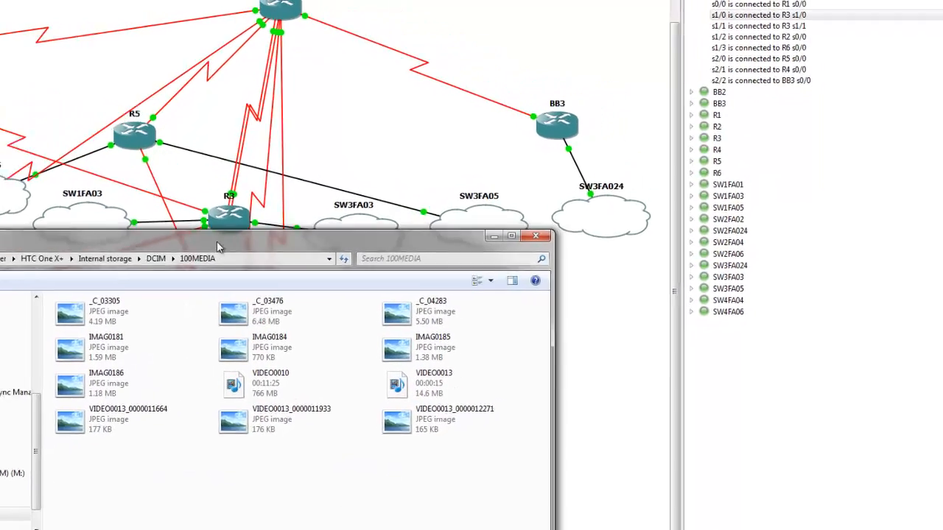
# - Show the 100MEDIA files in Details view and add the Modified date column
pyautogui.click(543, 261)
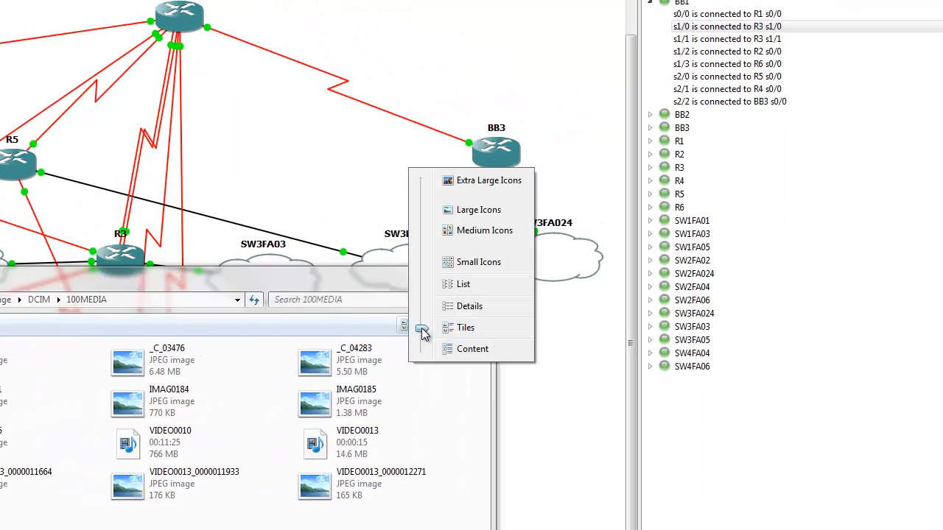
pyautogui.click(468, 286)
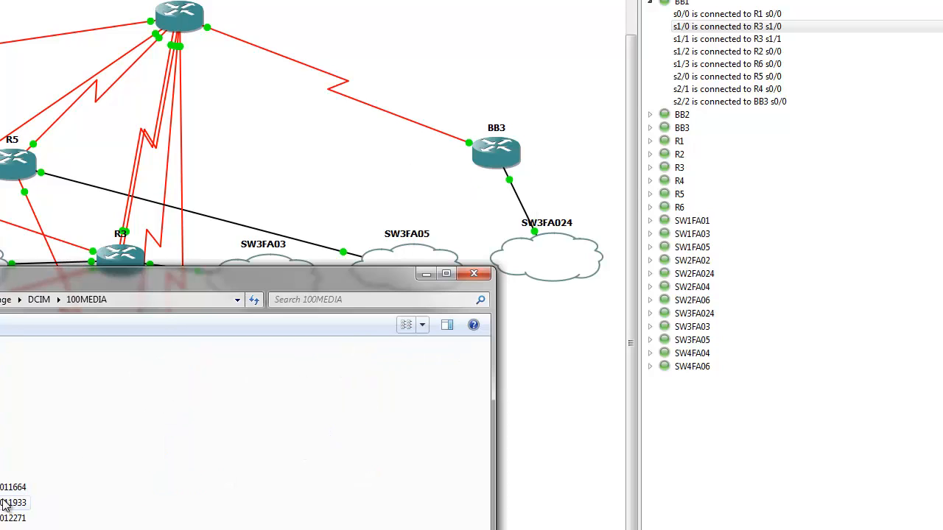
pyautogui.click(425, 326)
pyautogui.click(459, 351)
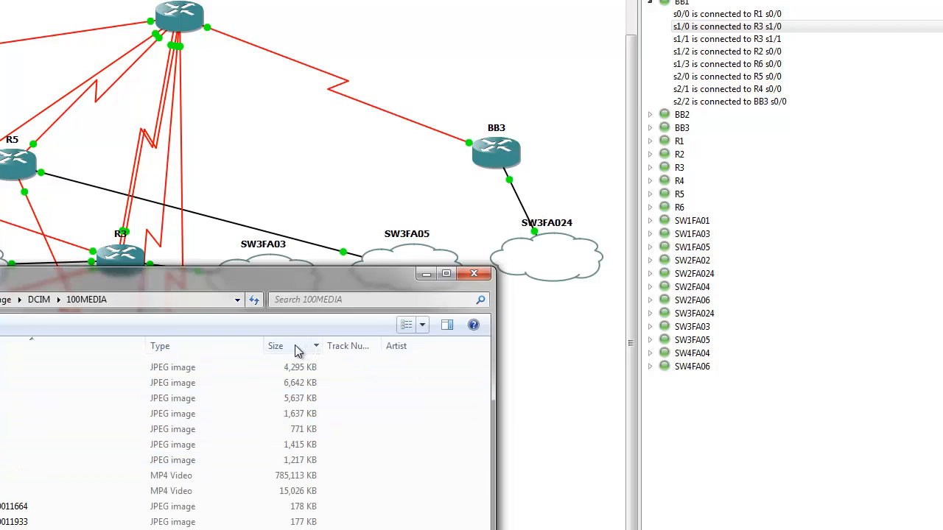
pyautogui.rightClick(427, 346)
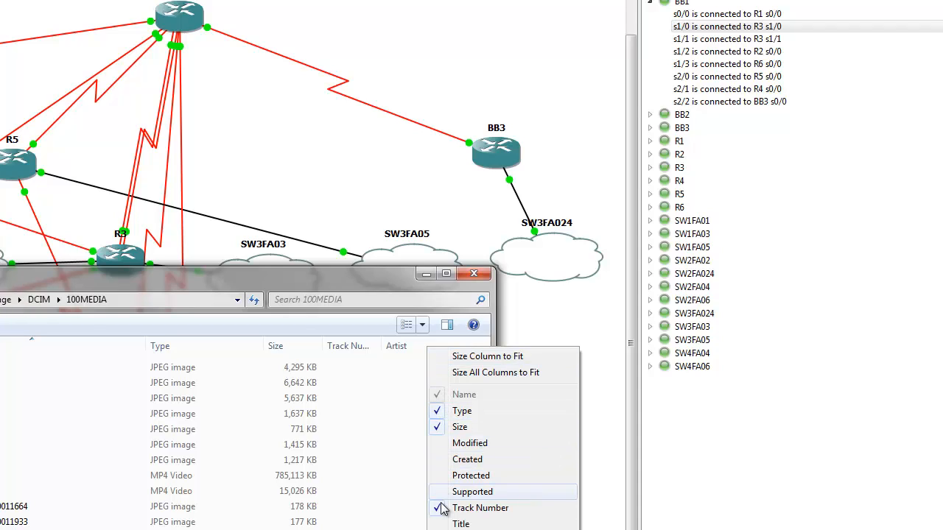
pyautogui.click(440, 449)
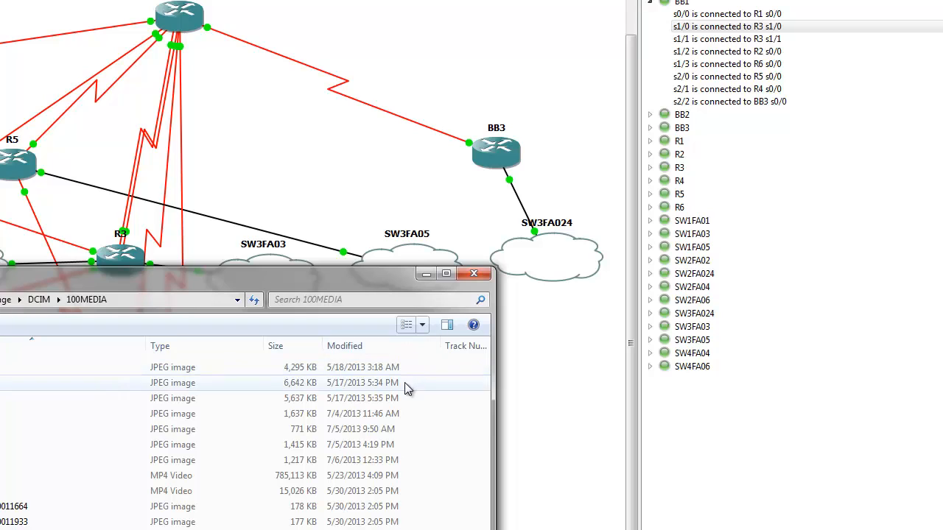
# - Try to open the photo IMAG0186 directly from the phone, then close the viewer and the folder
pyautogui.click(393, 464)
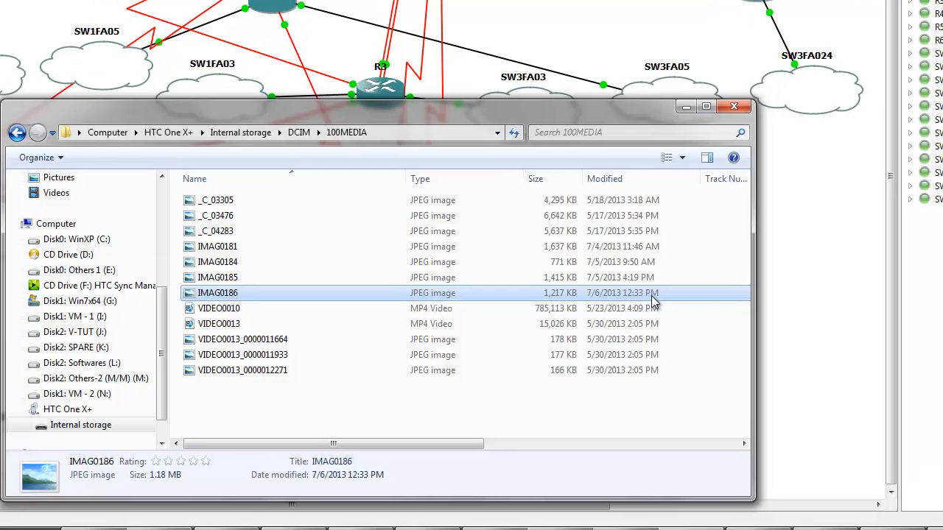
pyautogui.doubleClick(651, 299)
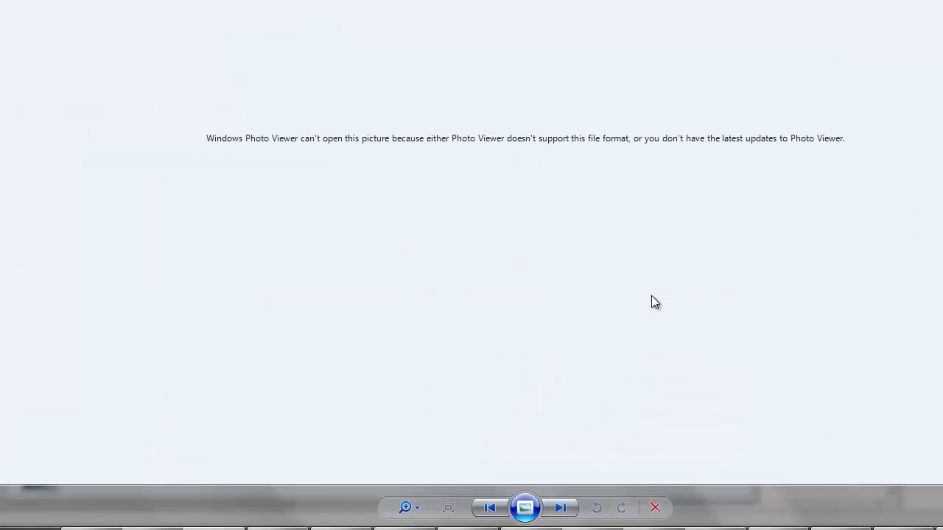
pyautogui.hotkey('alt', 'F4')
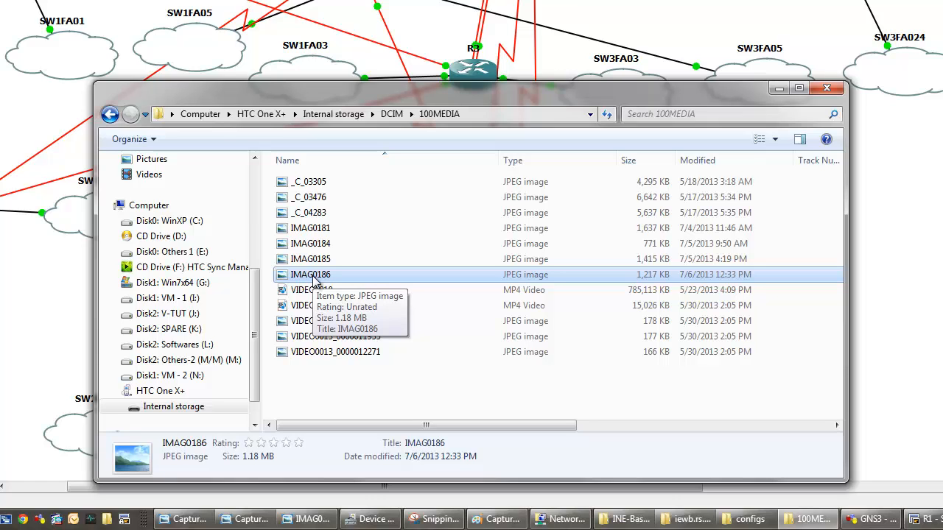
pyautogui.hotkey('alt', 'F4')
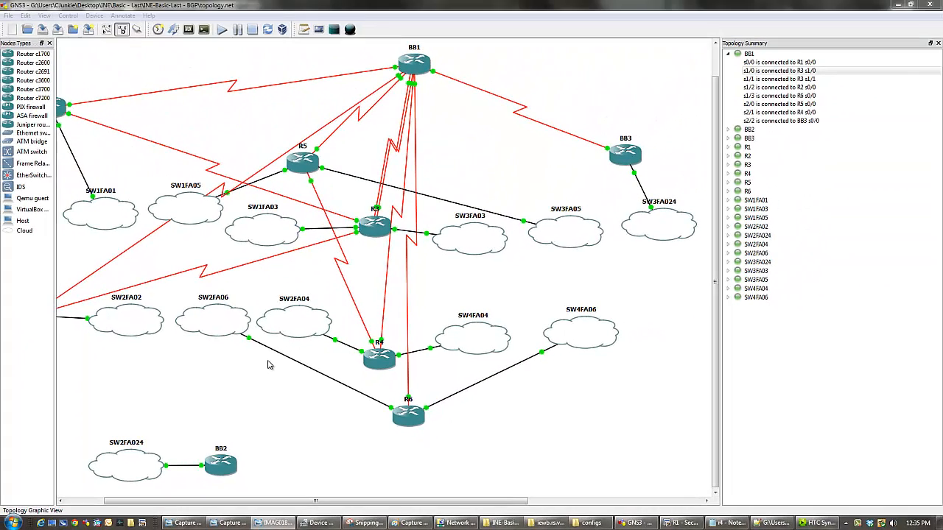
# - Reopen the HTC One X+ storage, browse to DCIM\100MEDIA and preview the photo IMAG0186
pyautogui.click(20, 522)
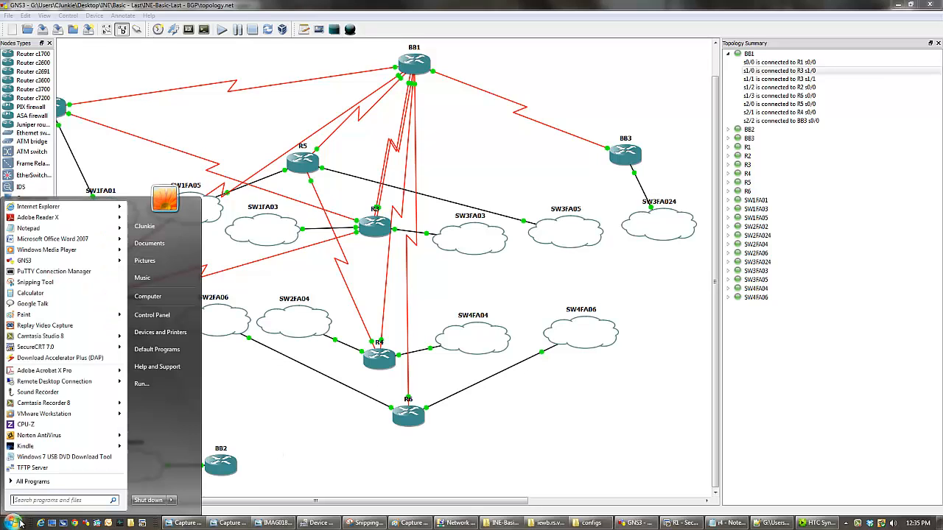
pyautogui.click(170, 299)
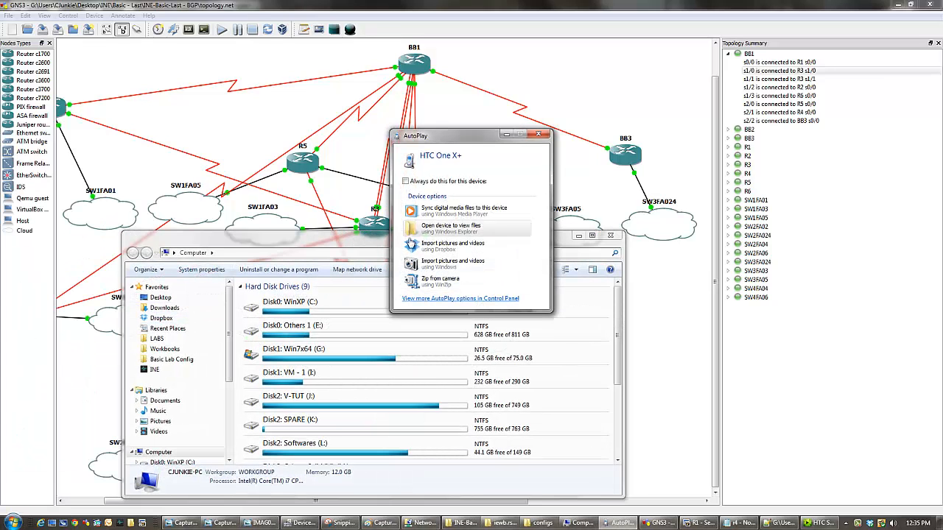
pyautogui.click(471, 229)
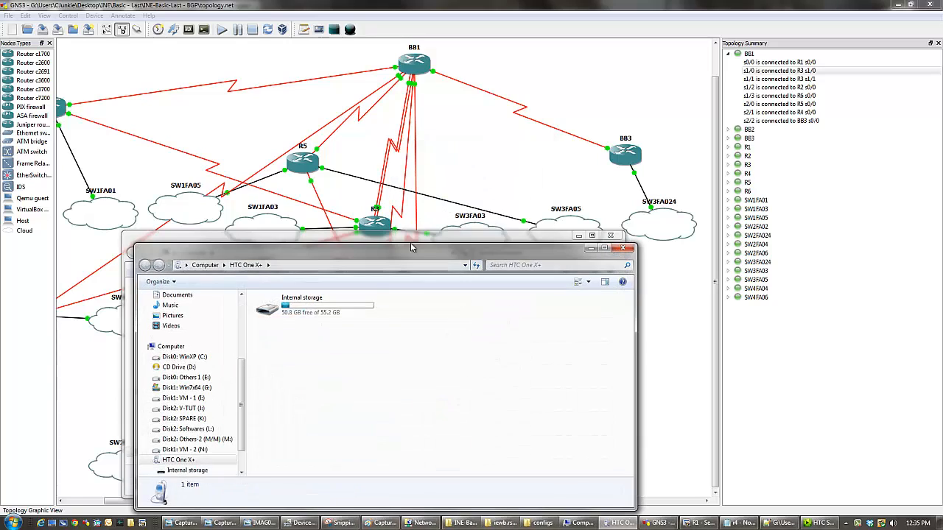
pyautogui.doubleClick(378, 254)
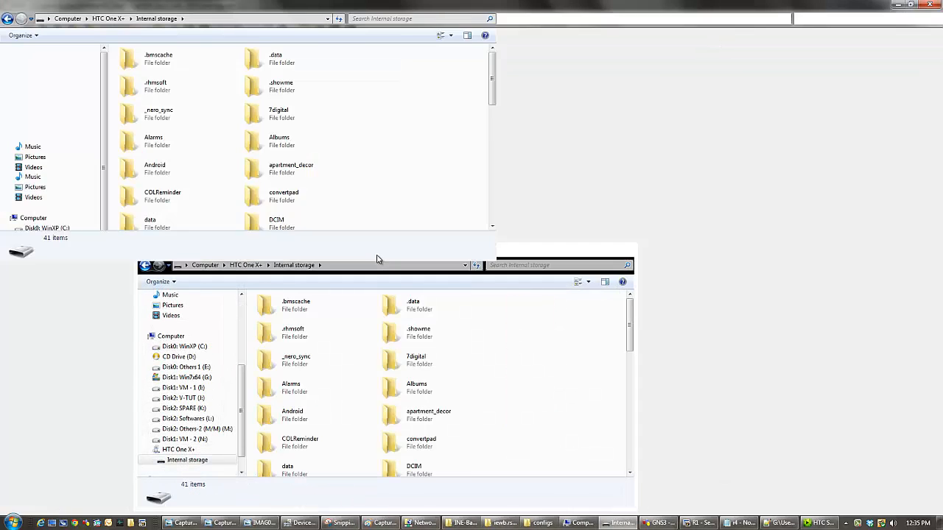
pyautogui.doubleClick(285, 123)
pyautogui.doubleClick(155, 59)
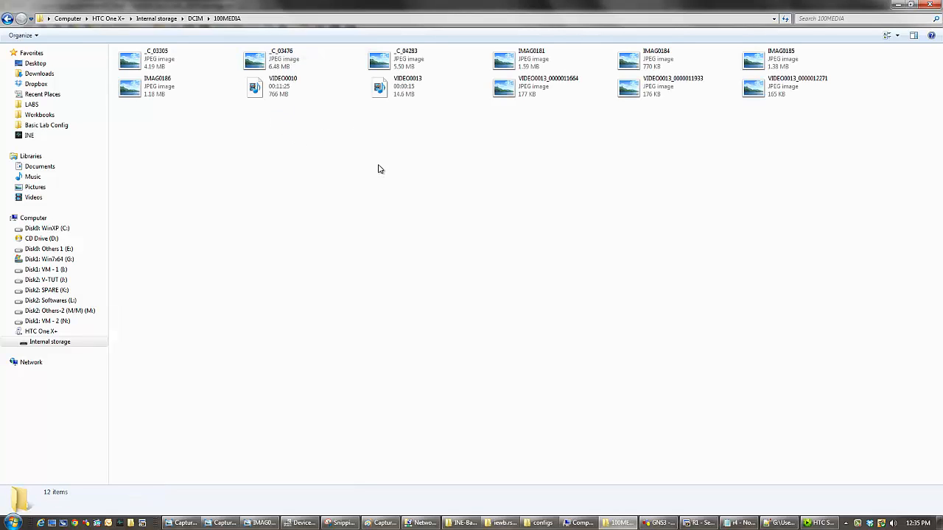
pyautogui.doubleClick(163, 92)
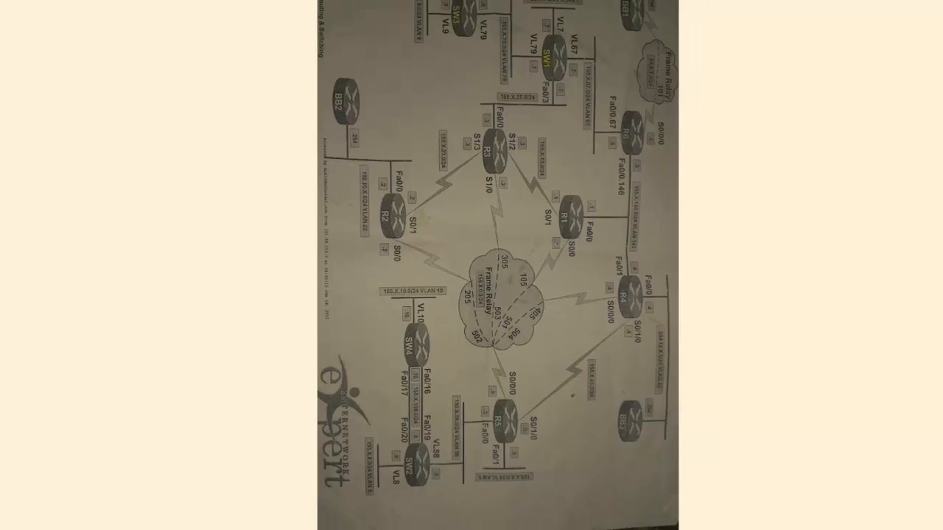
pyautogui.click(931, 4)
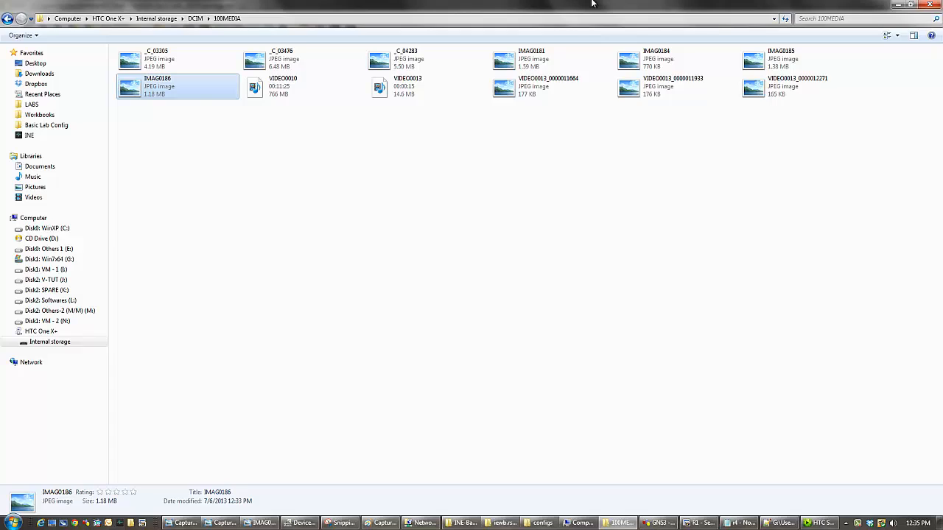
# - Copy IMAG0186 from the phone folder to the desktop, minimizing GNS3, Notepad++ and the folder windows
pyautogui.doubleClick(508, 5)
pyautogui.click(693, 87)
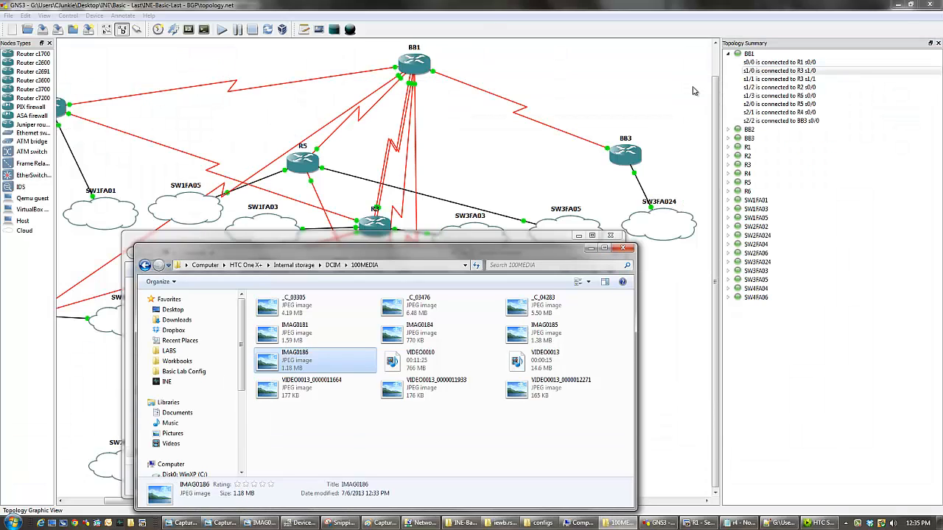
pyautogui.click(898, 5)
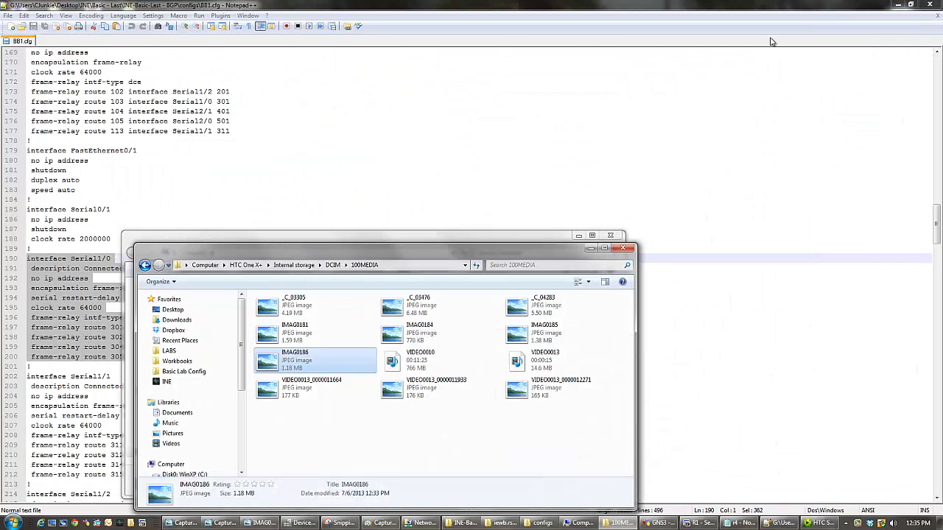
pyautogui.click(898, 4)
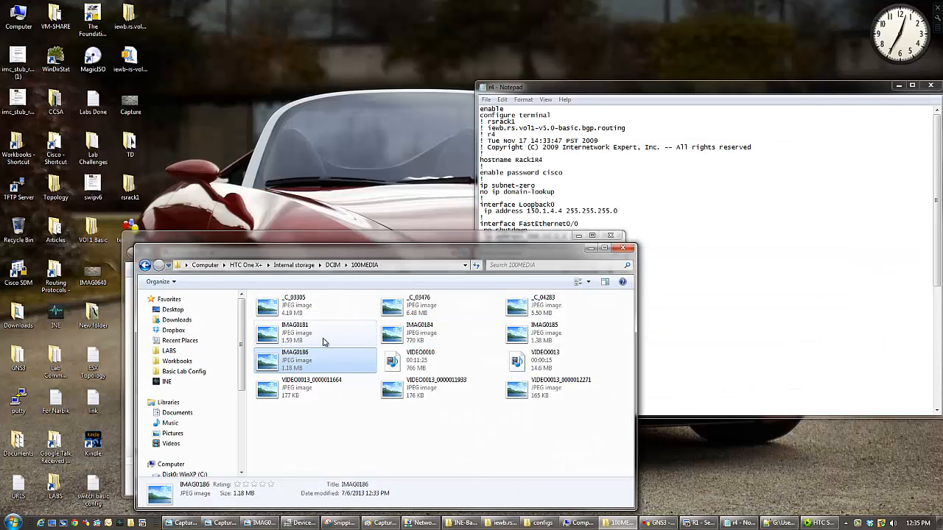
pyautogui.moveTo(313, 359); pyautogui.dragTo(315, 154)
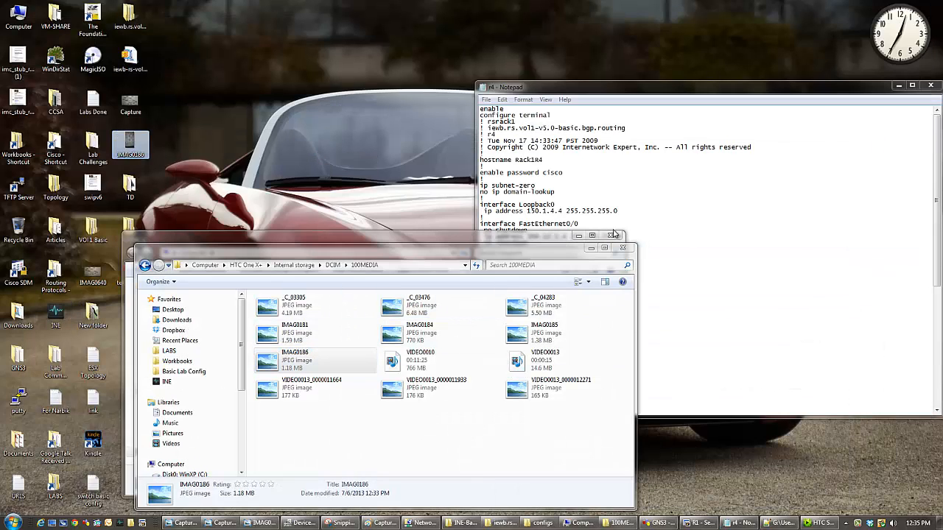
pyautogui.click(590, 249)
pyautogui.click(579, 236)
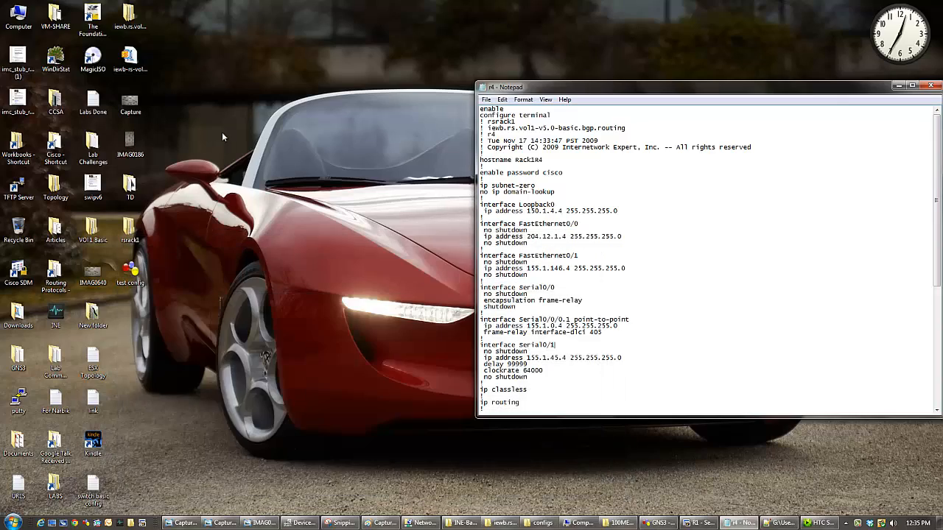
# - Open the desktop copy of IMAG0186, rotate the network diagram counterclockwise to upright and enlarge it
pyautogui.doubleClick(146, 154)
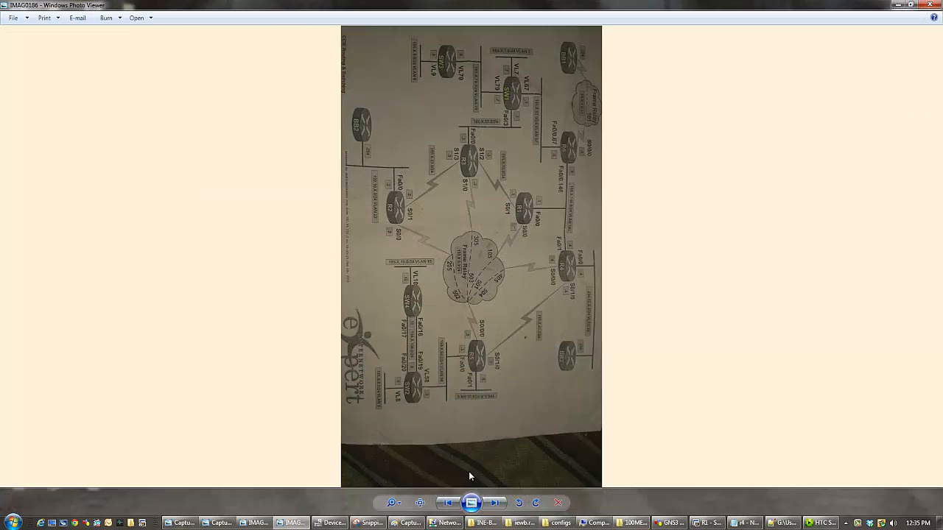
pyautogui.click(518, 504)
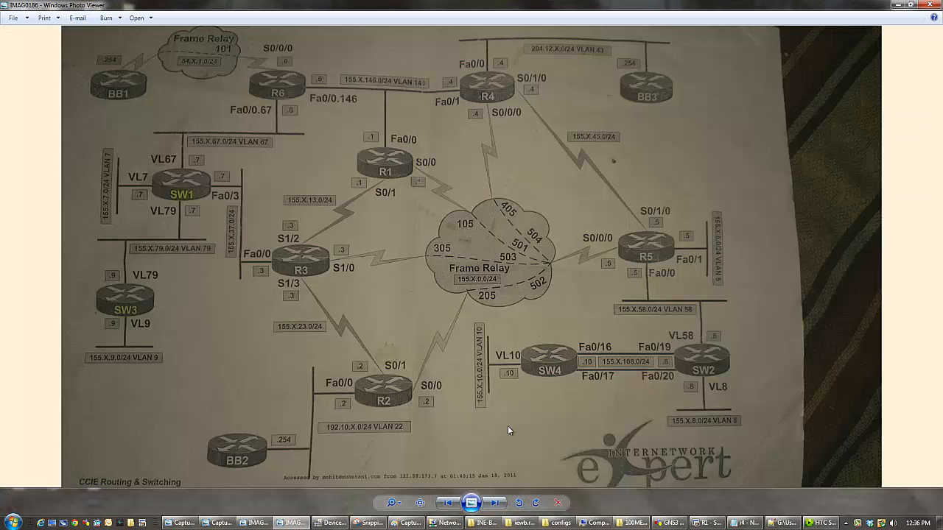
pyautogui.scroll(2, 508, 426)
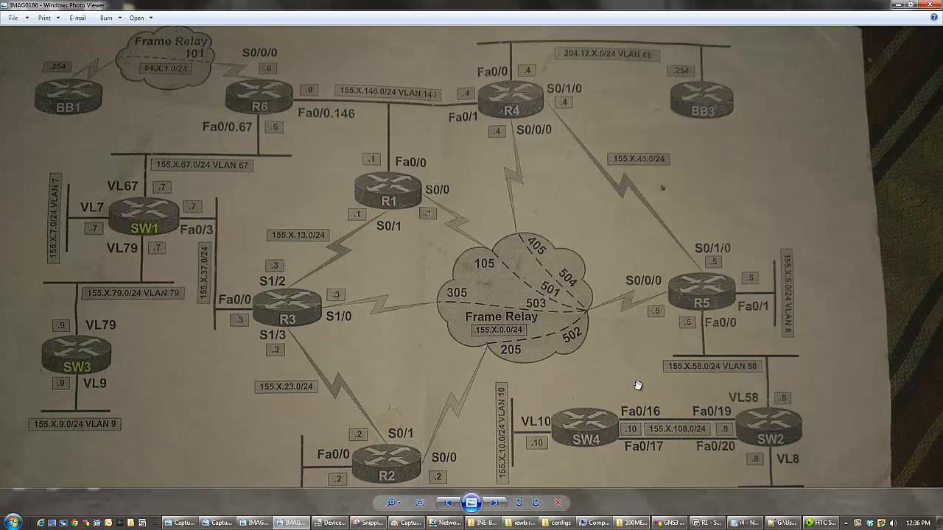
pyautogui.moveTo(565, 364); pyautogui.dragTo(605, 393)
# - Switch to GNS3 and list the connections of BB2, BB3 and routers R1 to R6 in the topology summary
pyautogui.click(669, 523)
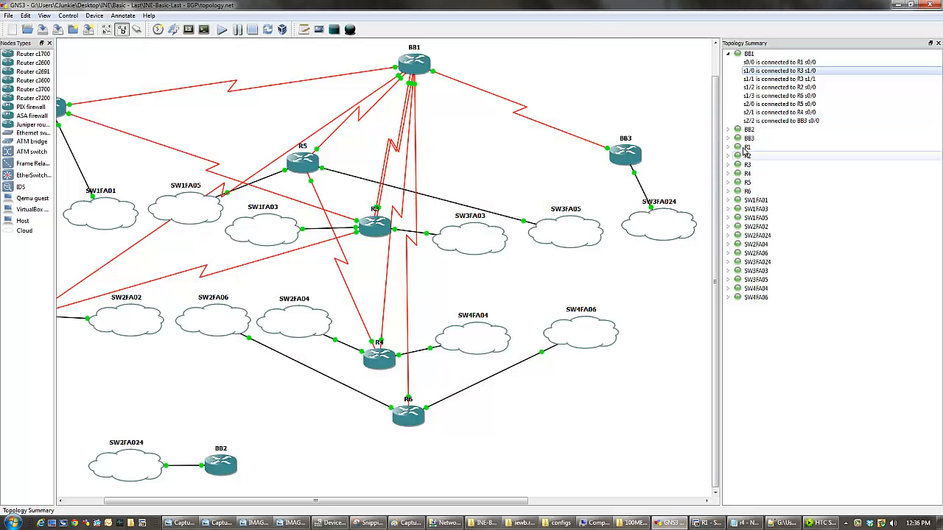
pyautogui.click(728, 191)
pyautogui.click(729, 183)
pyautogui.click(728, 174)
pyautogui.click(728, 165)
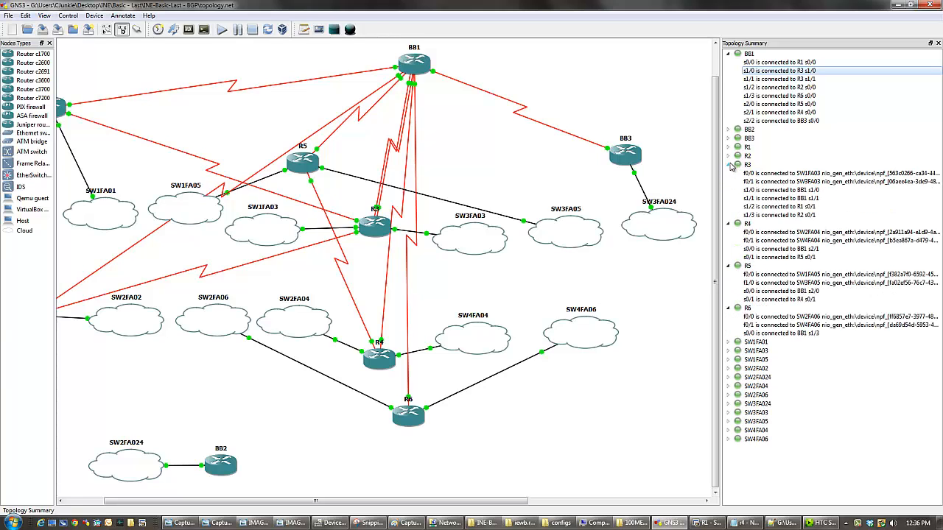
pyautogui.click(728, 156)
pyautogui.click(728, 147)
pyautogui.click(728, 130)
pyautogui.click(728, 146)
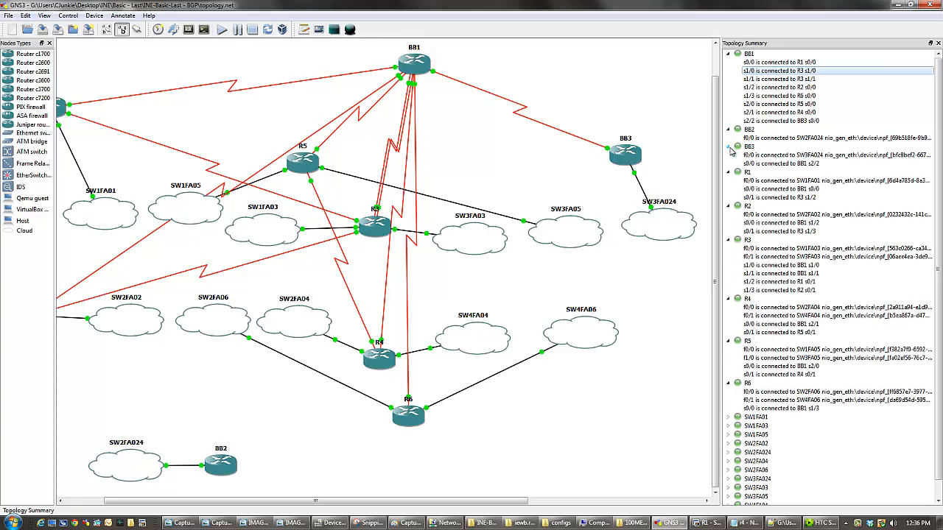
# - Arrange the IMAG0186 diagram and the GNS3 window side by side, with the diagram zoomed out to fit
pyautogui.moveTo(604, 5); pyautogui.dragTo(605, 36)
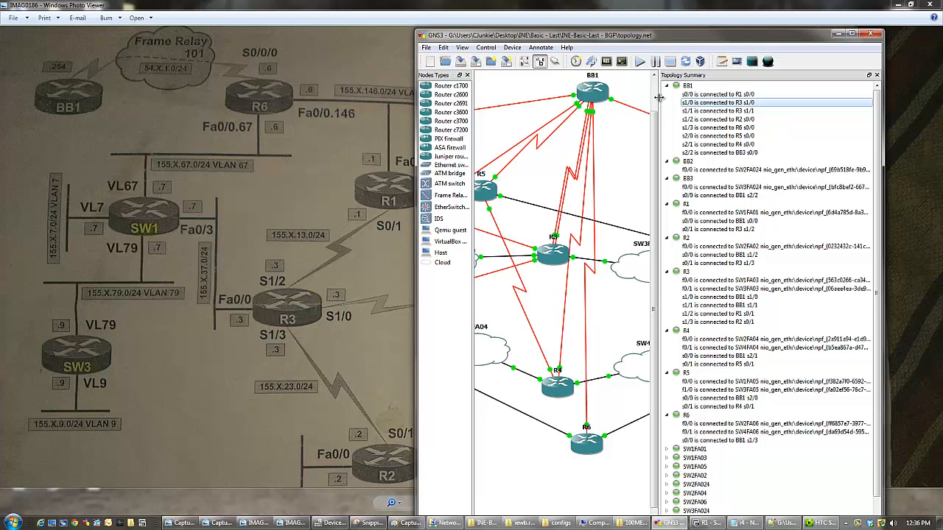
pyautogui.click(630, 4)
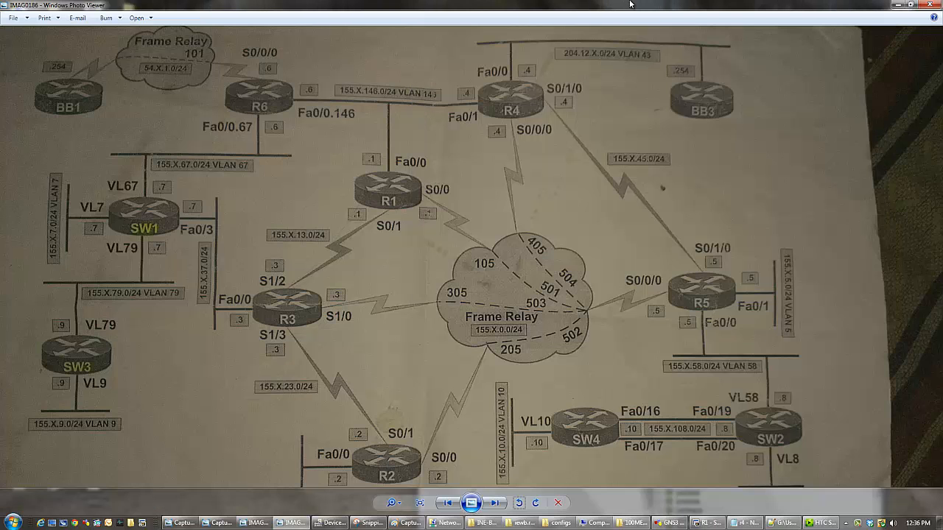
pyautogui.doubleClick(630, 4)
pyautogui.scroll(-5, 272, 147)
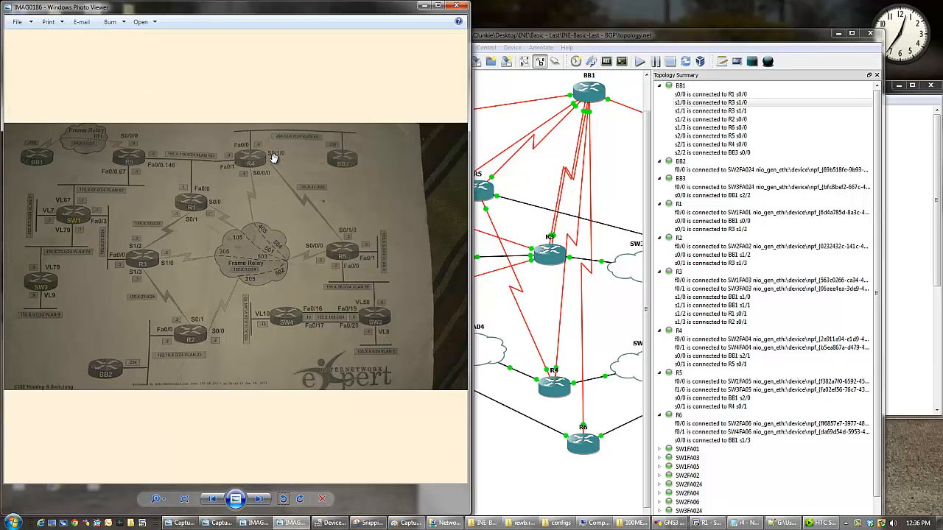
# - Open the IMAG0186 network diagram in Paint
pyautogui.scroll(1, 273, 157)
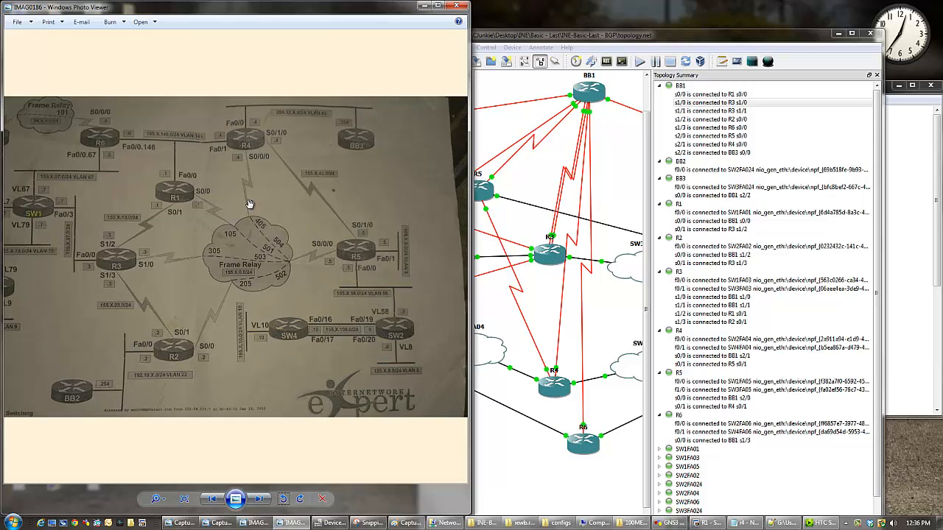
pyautogui.rightClick(246, 244)
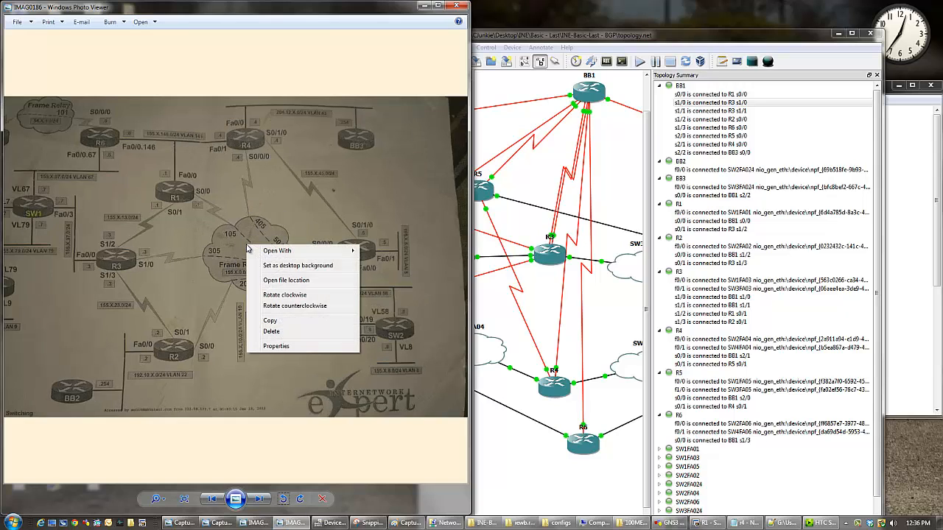
pyautogui.moveTo(324, 251)
pyautogui.click(376, 251)
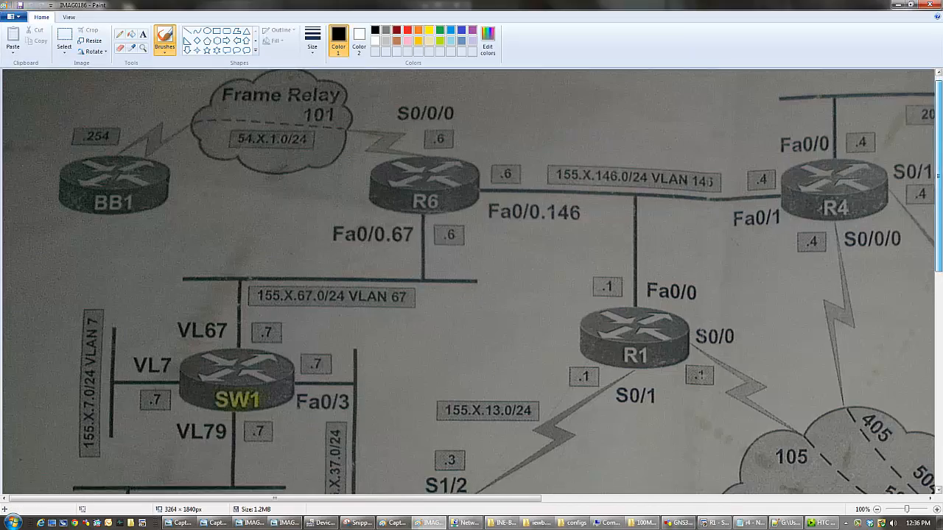
# - Handwrite BB1 across the central Frame Relay cloud with the 155.X.0.0/24 subnet
pyautogui.scroll(-3, 472, 280)
pyautogui.moveTo(515, 509)
pyautogui.mouseDown()
pyautogui.moveTo(549, 484)
pyautogui.moveTo(906, 487)
pyautogui.mouseUp()
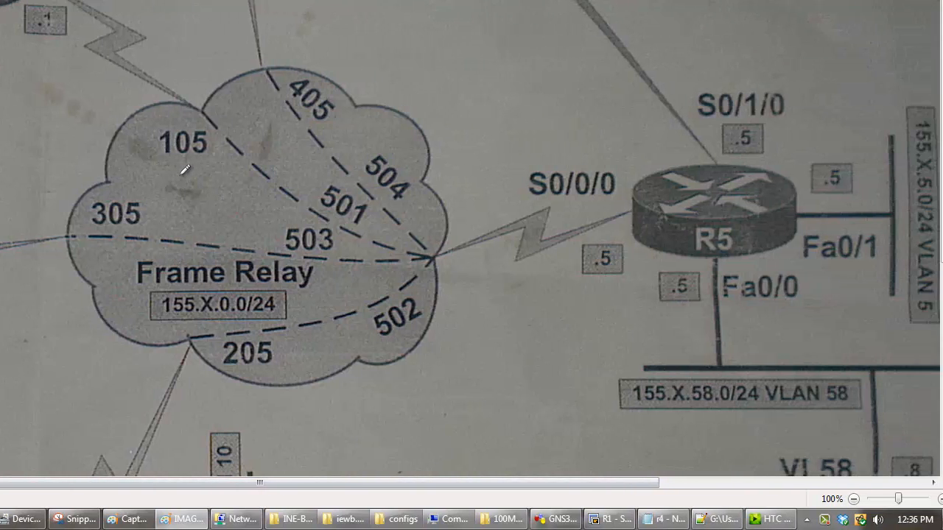
pyautogui.moveTo(185, 170)
pyautogui.mouseDown()
pyautogui.moveTo(176, 221)
pyautogui.moveTo(225, 214)
pyautogui.moveTo(270, 151)
pyautogui.moveTo(274, 175)
pyautogui.moveTo(246, 234)
pyautogui.mouseUp()
pyautogui.moveTo(398, 158)
pyautogui.mouseDown()
pyautogui.moveTo(370, 269)
pyautogui.moveTo(323, 208)
pyautogui.mouseUp()
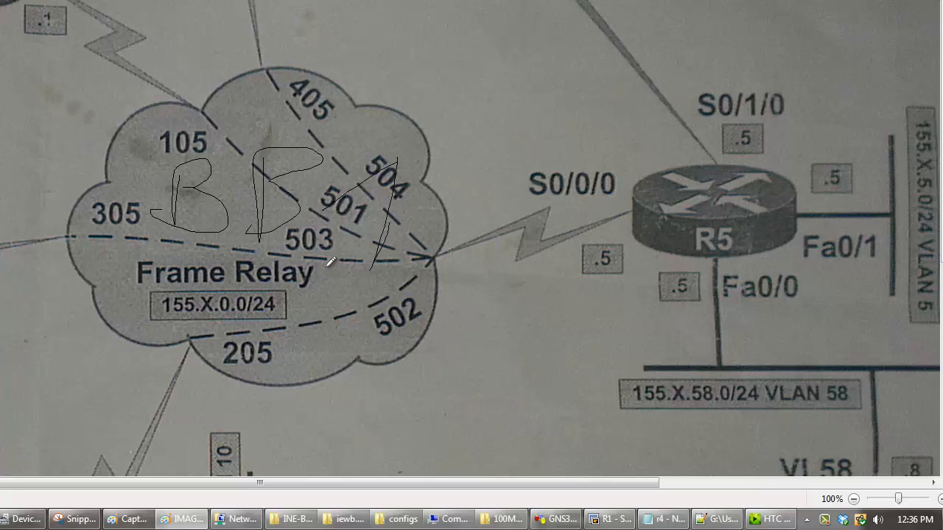
pyautogui.moveTo(327, 268); pyautogui.dragTo(435, 255)
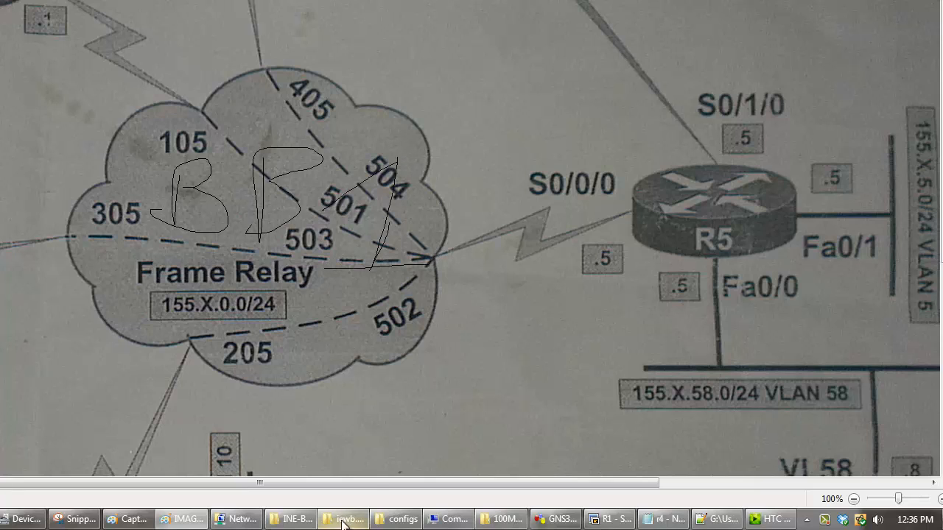
# - Look over the diagram's serial links, zoom it out to 50% and snap the Paint window beside GNS3
pyautogui.scroll(5, 472, 238)
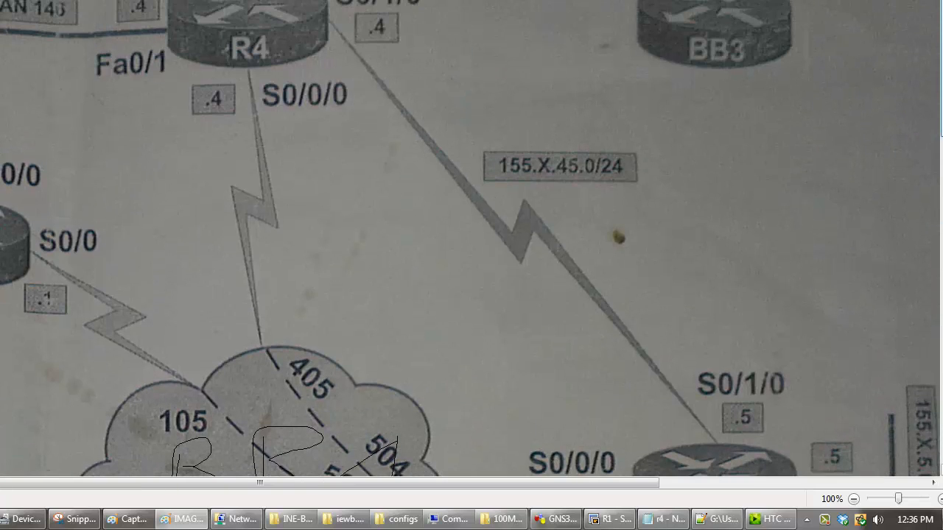
pyautogui.moveTo(572, 486); pyautogui.dragTo(6, 370)
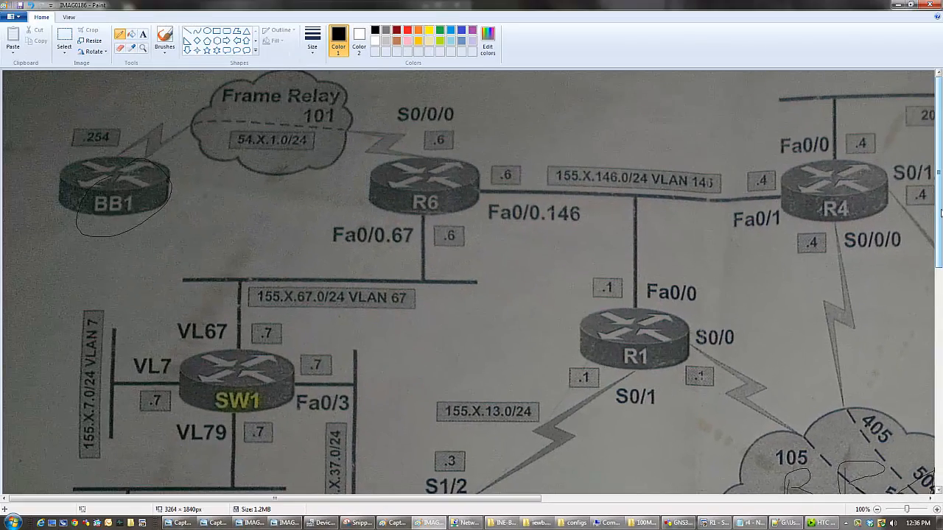
pyautogui.moveTo(940, 214); pyautogui.dragTo(940, 373)
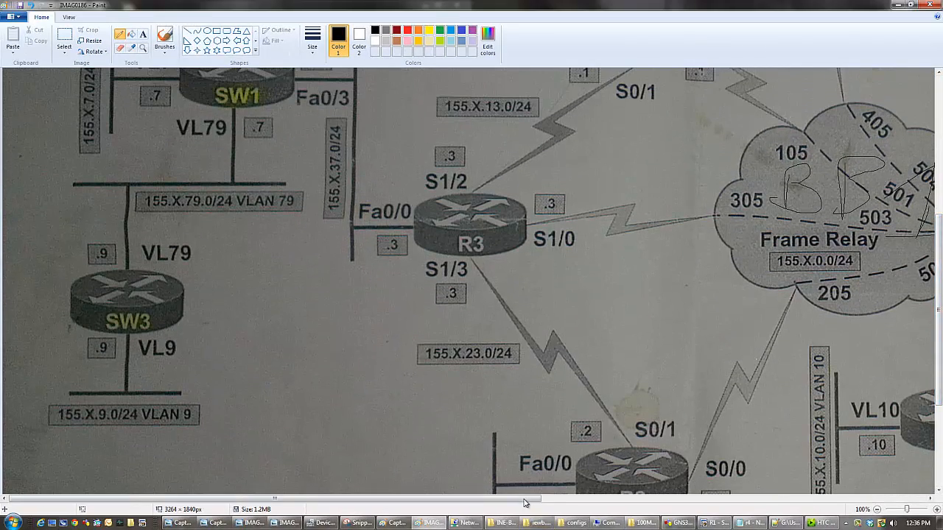
pyautogui.moveTo(525, 503); pyautogui.dragTo(718, 503)
pyautogui.scroll(-3, 825, 224)
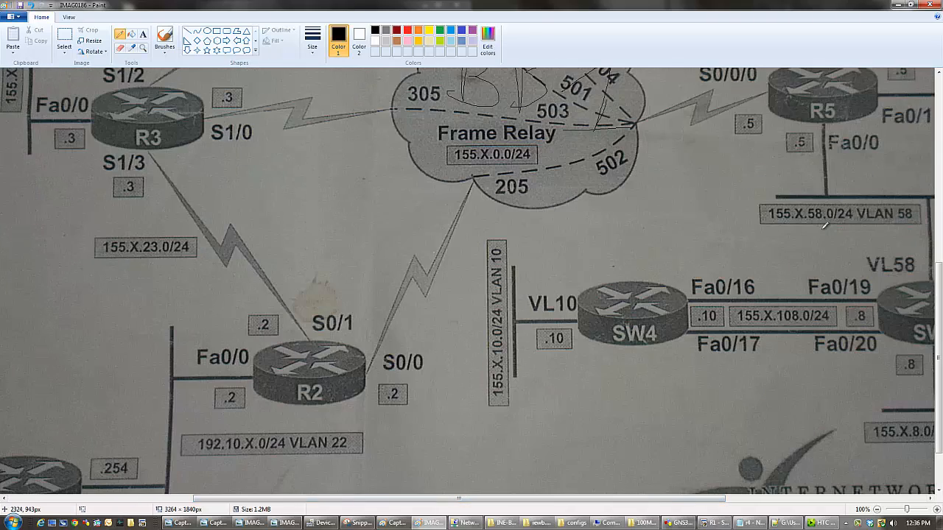
pyautogui.scroll(6, 823, 228)
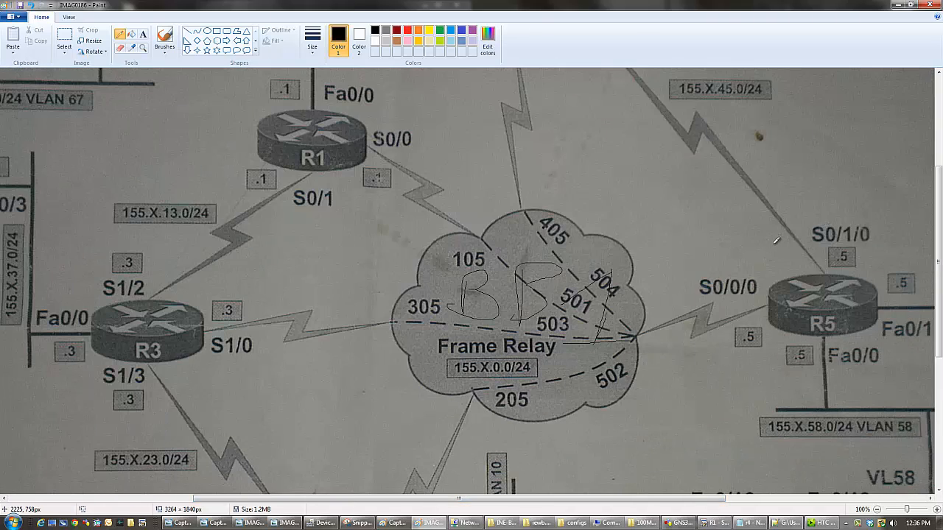
pyautogui.scroll(-2, 776, 241)
pyautogui.scroll(1, 519, 252)
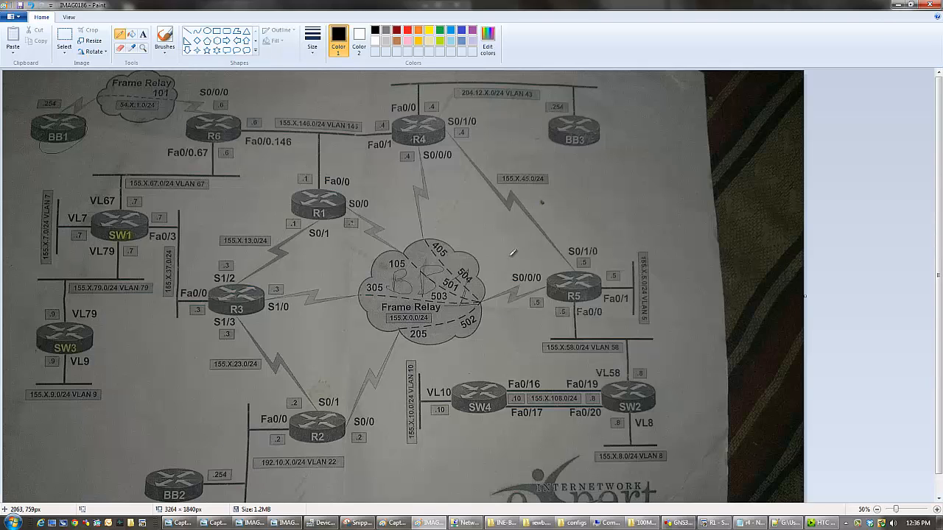
pyautogui.press('super+Left')
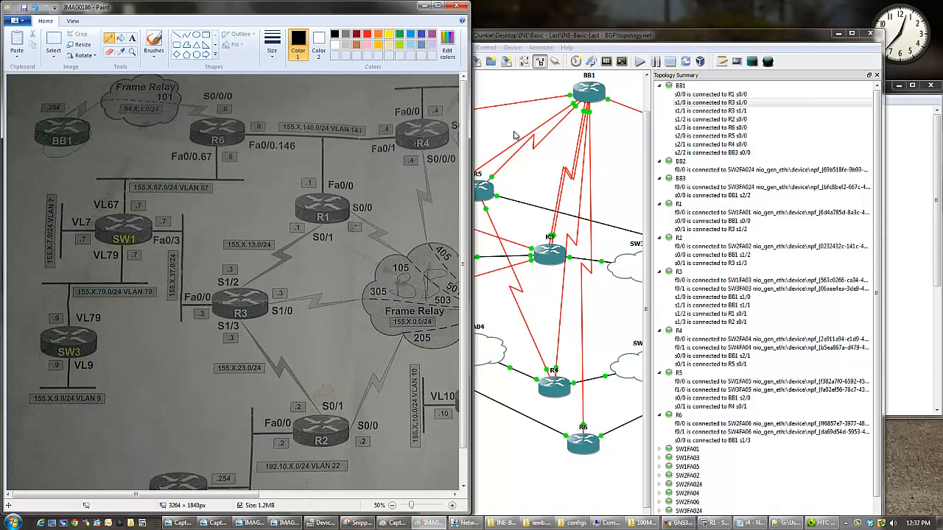
# - Set the third line thickness for drawing and move the GNS3 window clear of the Paint window
pyautogui.click(272, 48)
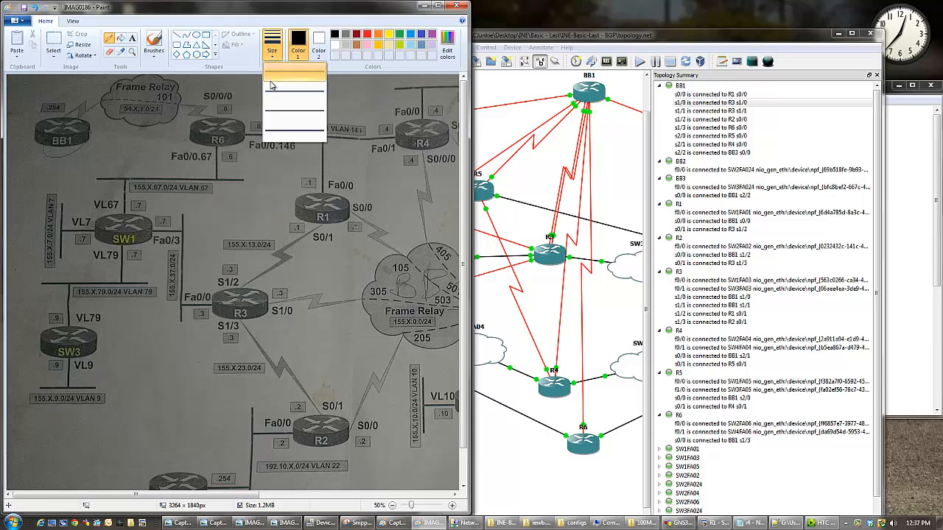
pyautogui.click(293, 114)
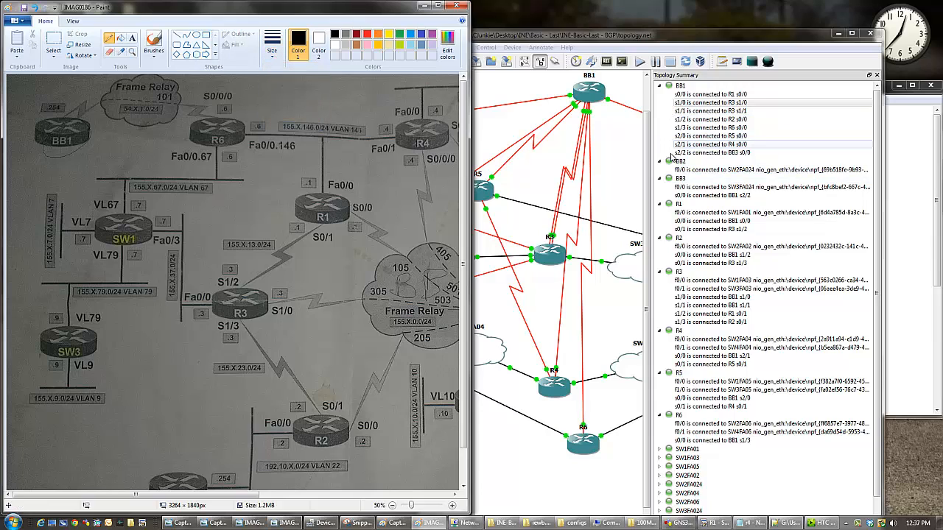
pyautogui.click(688, 221)
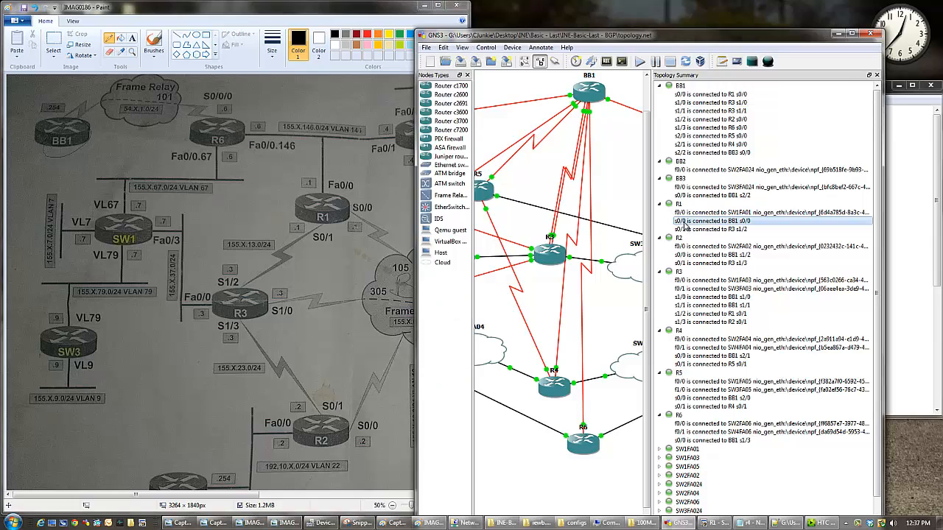
pyautogui.moveTo(571, 41); pyautogui.dragTo(630, 28)
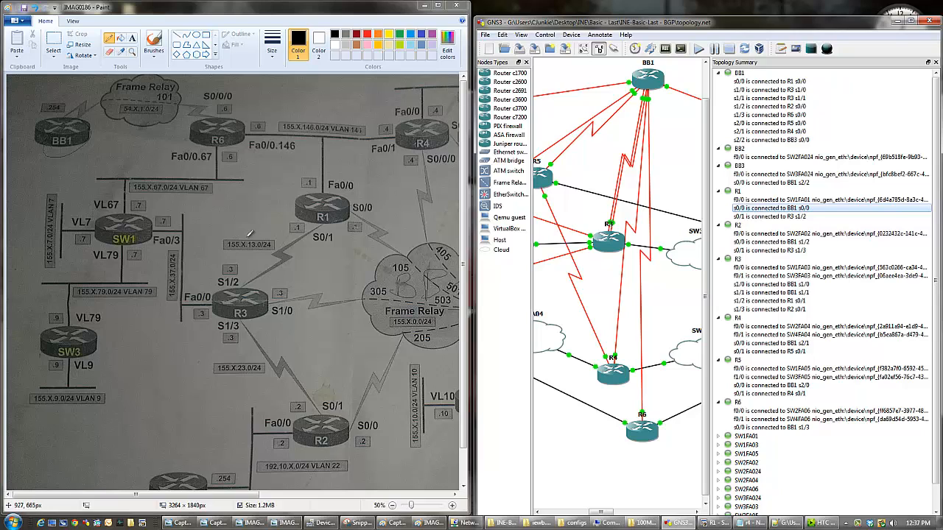
# - Circle R1's S0/0 and S0/1 labels in the diagram and trace S0/1 to a circle around R3's S1/2
pyautogui.moveTo(333, 224)
pyautogui.mouseDown()
pyautogui.moveTo(308, 249)
pyautogui.moveTo(339, 220)
pyautogui.mouseUp()
pyautogui.moveTo(370, 190)
pyautogui.mouseDown()
pyautogui.moveTo(352, 208)
pyautogui.moveTo(372, 191)
pyautogui.mouseUp()
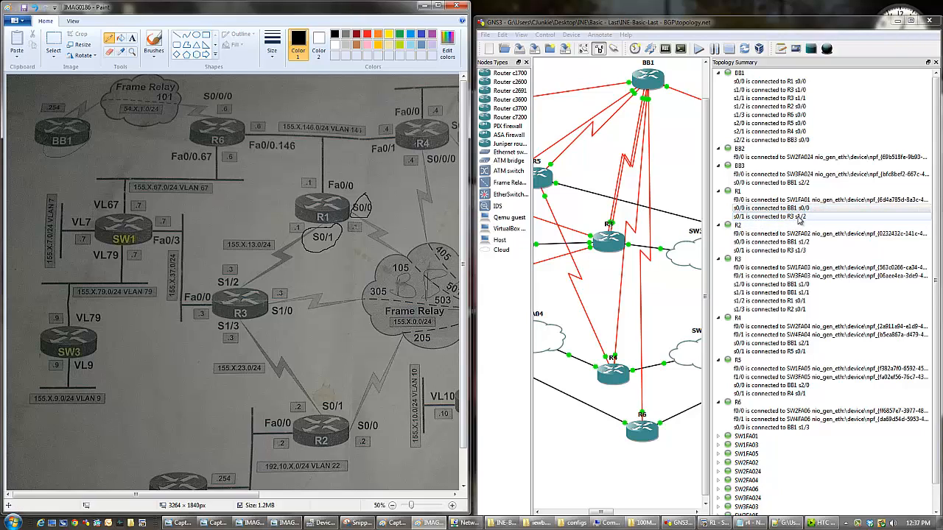
pyautogui.moveTo(330, 245)
pyautogui.mouseDown()
pyautogui.moveTo(234, 271)
pyautogui.moveTo(193, 296)
pyautogui.moveTo(230, 272)
pyautogui.mouseUp()
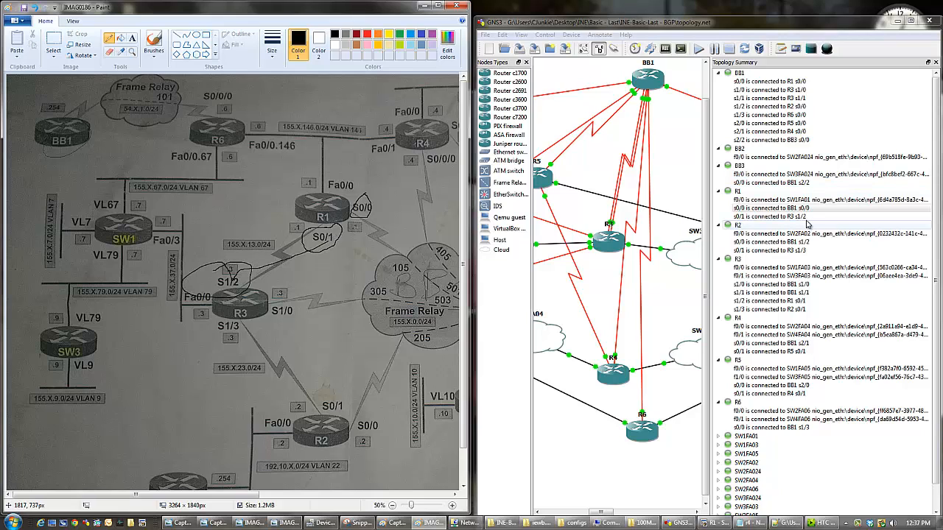
# - Highlight R2's s0/0 link to BB1 in the topology summary and circle R2's S0/0 and S0/1 labels in the diagram
pyautogui.click(763, 244)
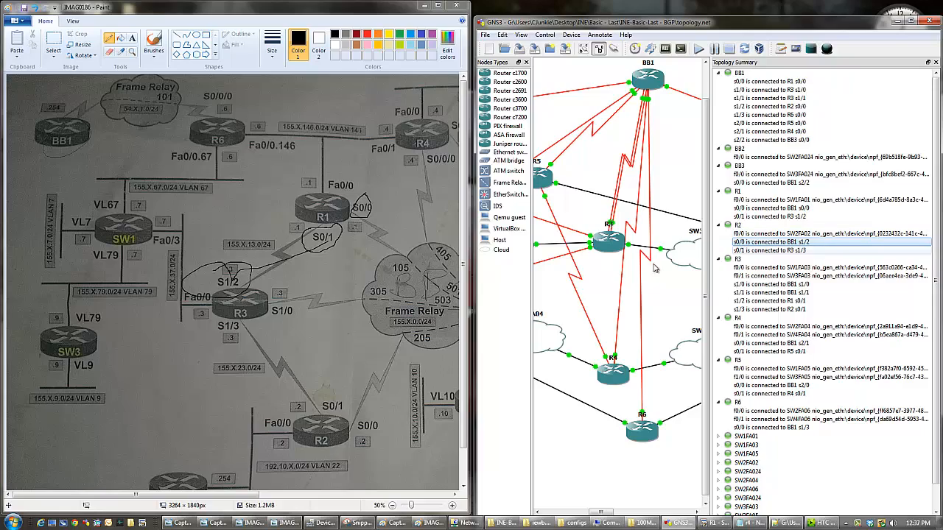
pyautogui.moveTo(363, 413)
pyautogui.mouseDown()
pyautogui.moveTo(354, 443)
pyautogui.moveTo(371, 404)
pyautogui.mouseUp()
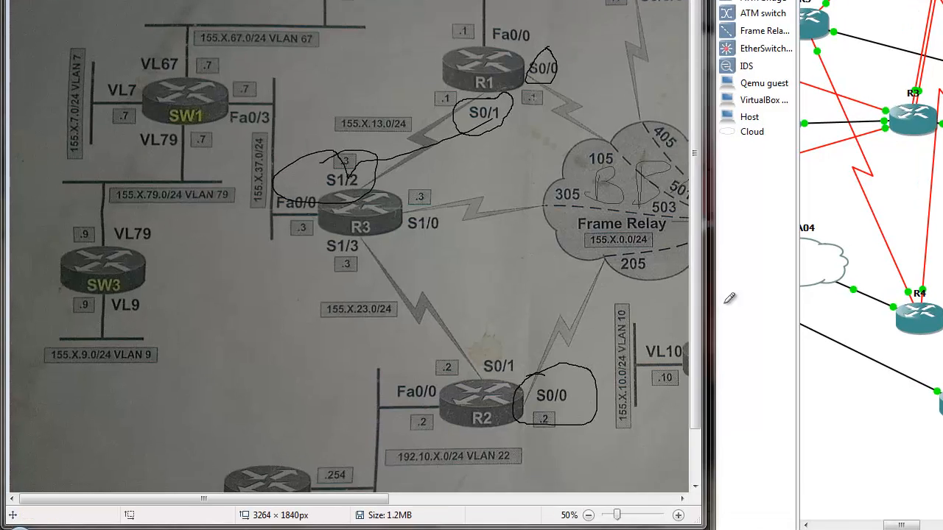
pyautogui.moveTo(503, 355)
pyautogui.mouseDown()
pyautogui.moveTo(471, 372)
pyautogui.moveTo(523, 344)
pyautogui.moveTo(495, 344)
pyautogui.mouseUp()
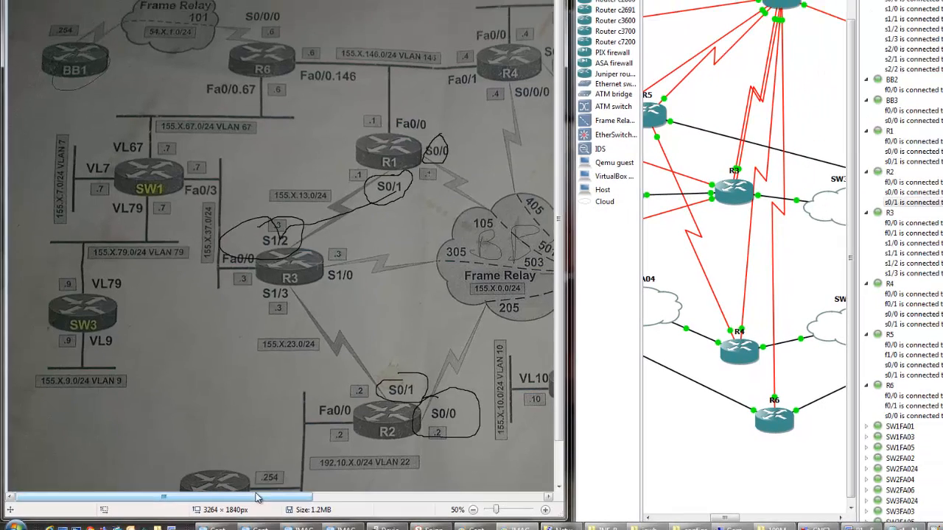
# - Circle the trailing 0 of R4's S0/0/0 and S0/1/0 labels in the diagram
pyautogui.moveTo(325, 499); pyautogui.dragTo(472, 499)
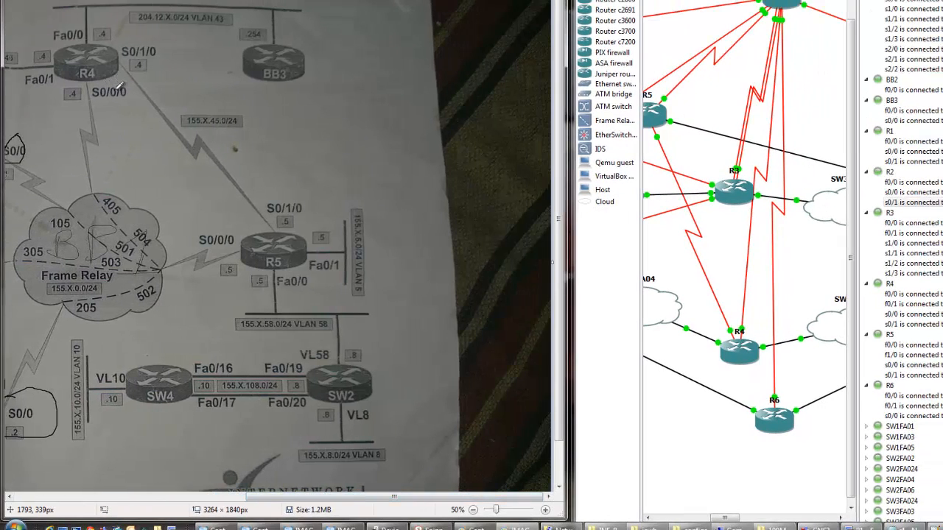
pyautogui.moveTo(118, 86); pyautogui.dragTo(140, 87)
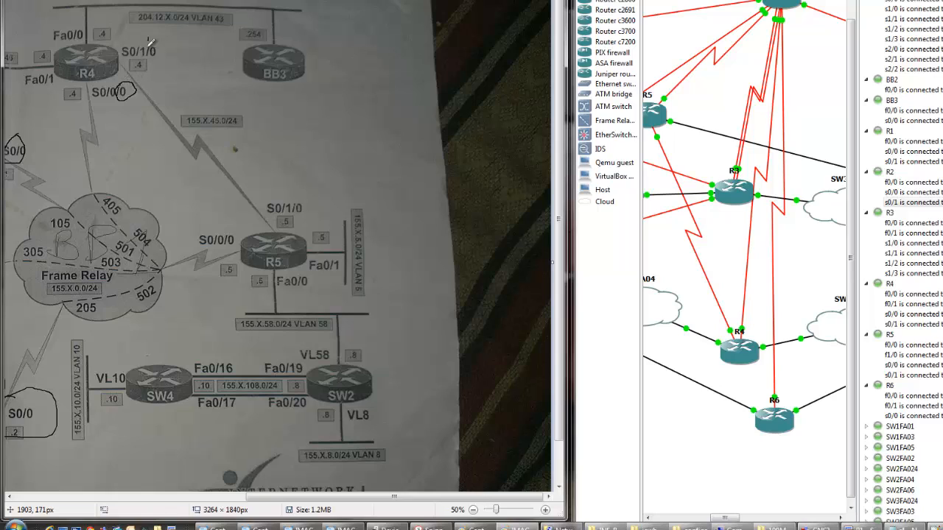
pyautogui.moveTo(151, 40)
pyautogui.mouseDown()
pyautogui.moveTo(169, 50)
pyautogui.moveTo(153, 33)
pyautogui.mouseUp()
# - Cross out the trailing 0 of R5's S0/1/0 and S0/0/0 labels and circle the S0/0/0 label
pyautogui.moveTo(291, 200)
pyautogui.mouseDown()
pyautogui.moveTo(300, 212)
pyautogui.moveTo(289, 217)
pyautogui.mouseUp()
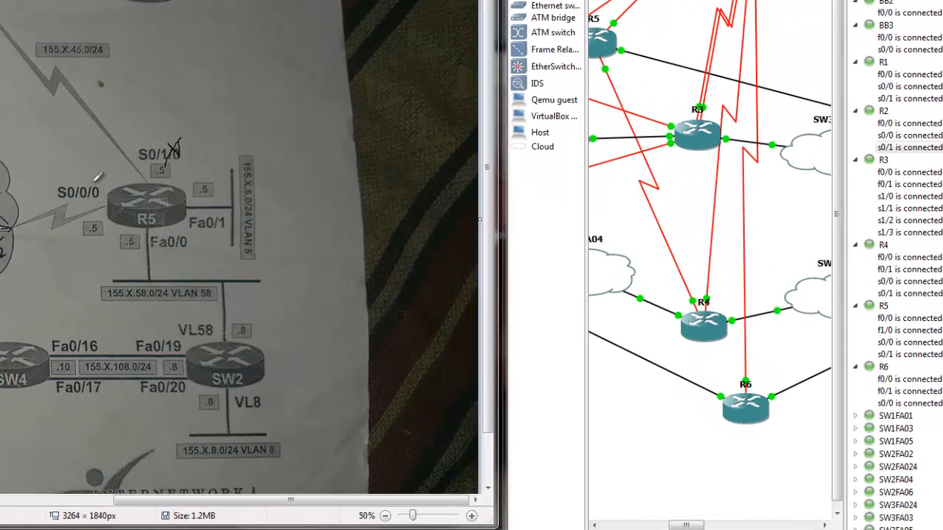
pyautogui.moveTo(196, 223)
pyautogui.mouseDown()
pyautogui.moveTo(186, 239)
pyautogui.moveTo(200, 217)
pyautogui.mouseUp()
pyautogui.moveTo(86, 205)
pyautogui.mouseDown()
pyautogui.moveTo(96, 184)
pyautogui.moveTo(103, 199)
pyautogui.moveTo(96, 185)
pyautogui.mouseUp()
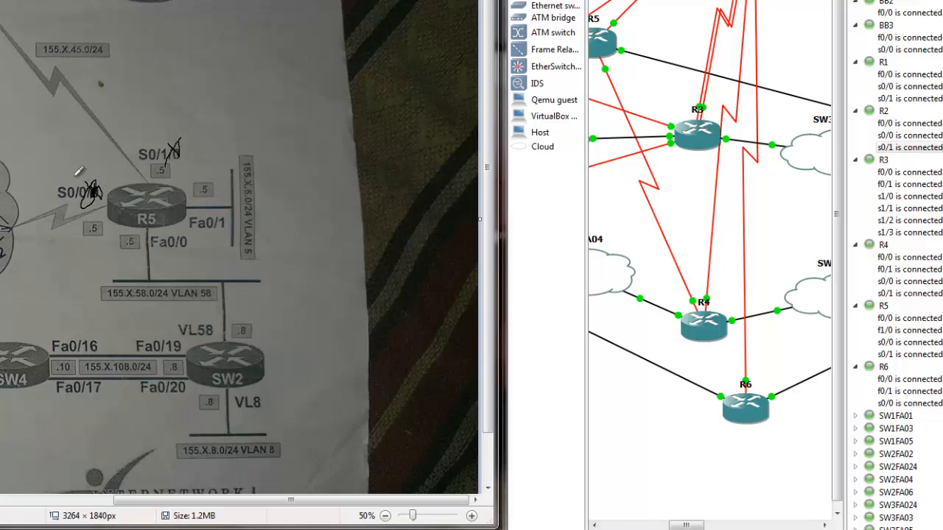
pyautogui.moveTo(91, 170)
pyautogui.mouseDown()
pyautogui.moveTo(55, 212)
pyautogui.moveTo(94, 177)
pyautogui.mouseUp()
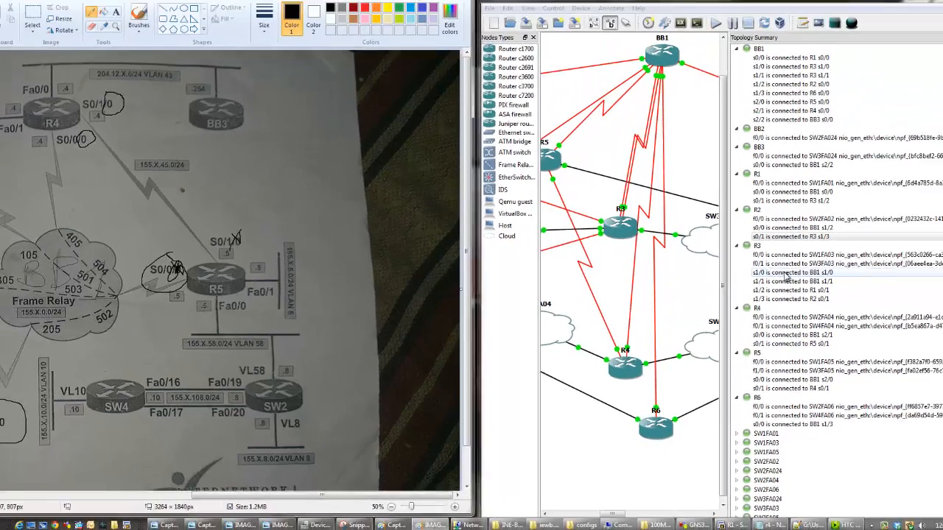
# - Check R3's s1/0 link and R4's s0/0 link to BB1 in the GNS3 topology summary
pyautogui.click(925, 204)
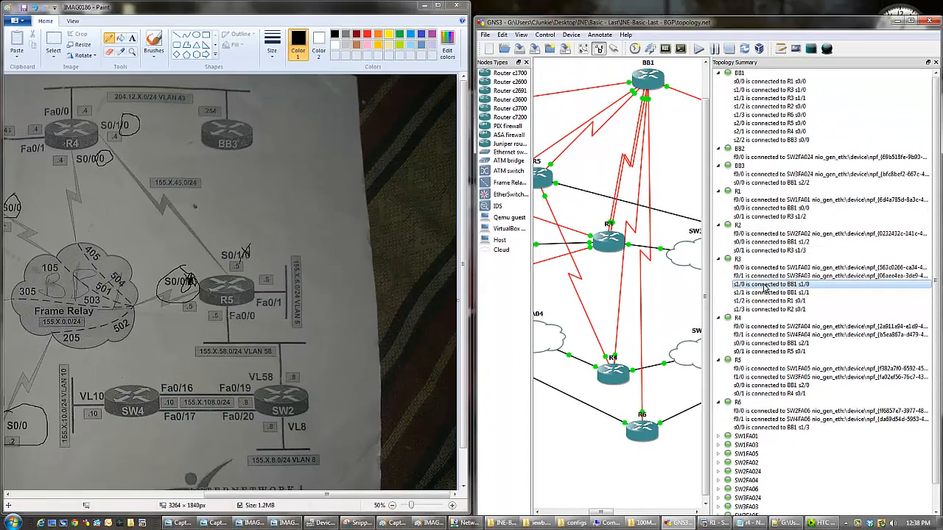
pyautogui.click(738, 258)
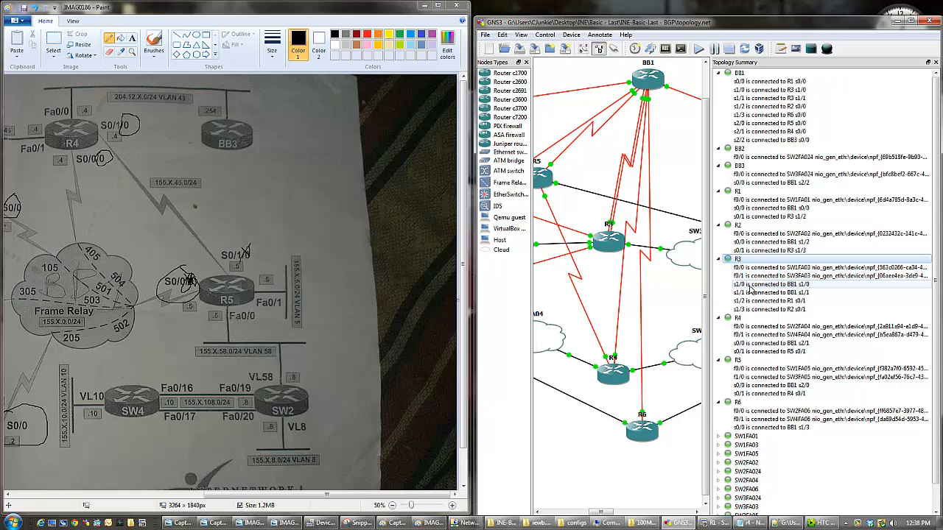
pyautogui.click(751, 344)
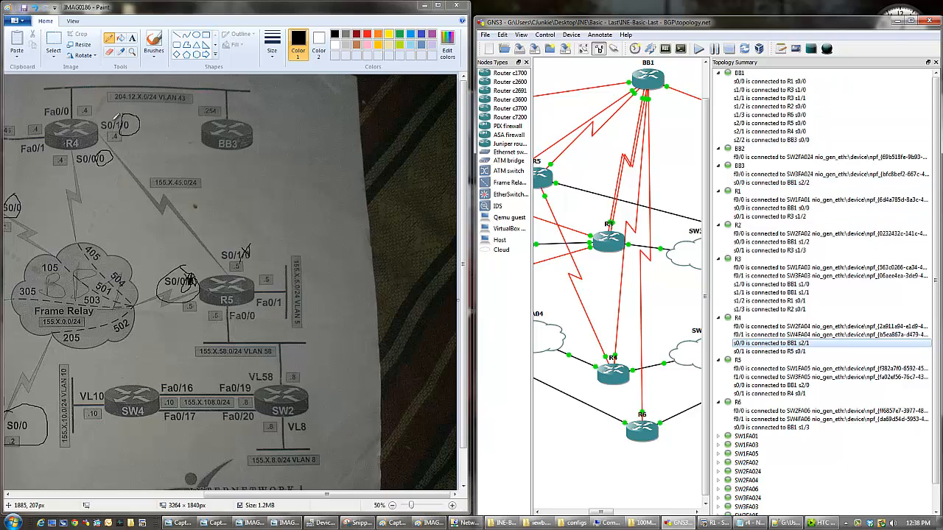
# - Circle R4's serial labels in the diagram and highlight R4's s0/1 link to R5 and R6's s0/0 link to BB1 in GNS3
pyautogui.moveTo(70, 126)
pyautogui.mouseDown()
pyautogui.moveTo(101, 123)
pyautogui.moveTo(118, 155)
pyautogui.moveTo(115, 102)
pyautogui.mouseUp()
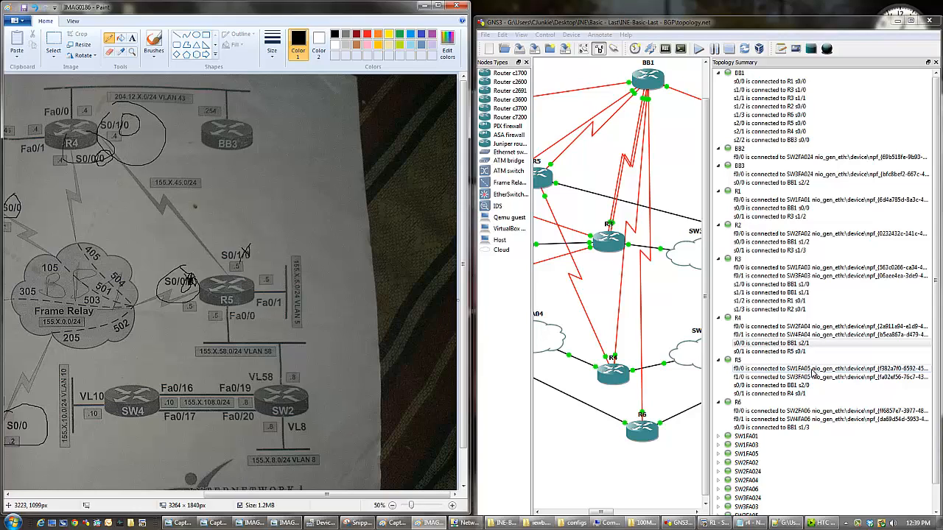
pyautogui.click(744, 351)
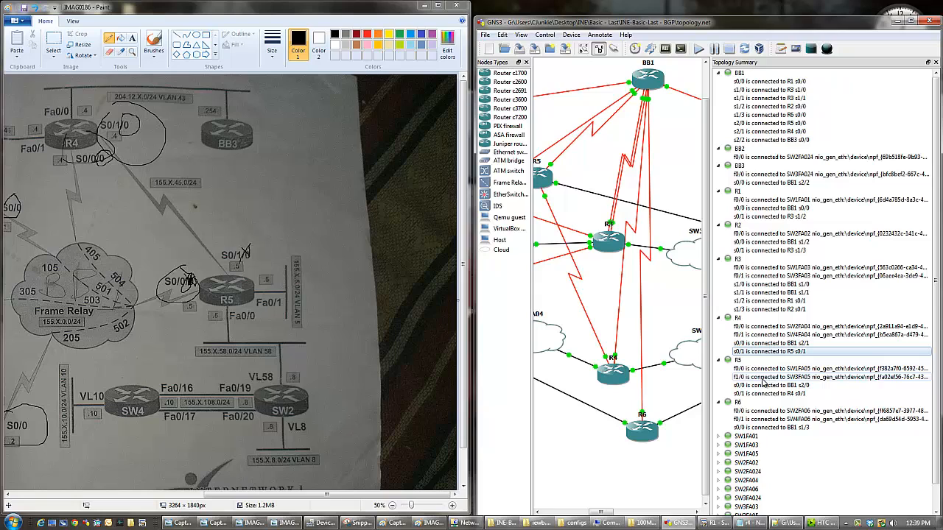
pyautogui.click(753, 429)
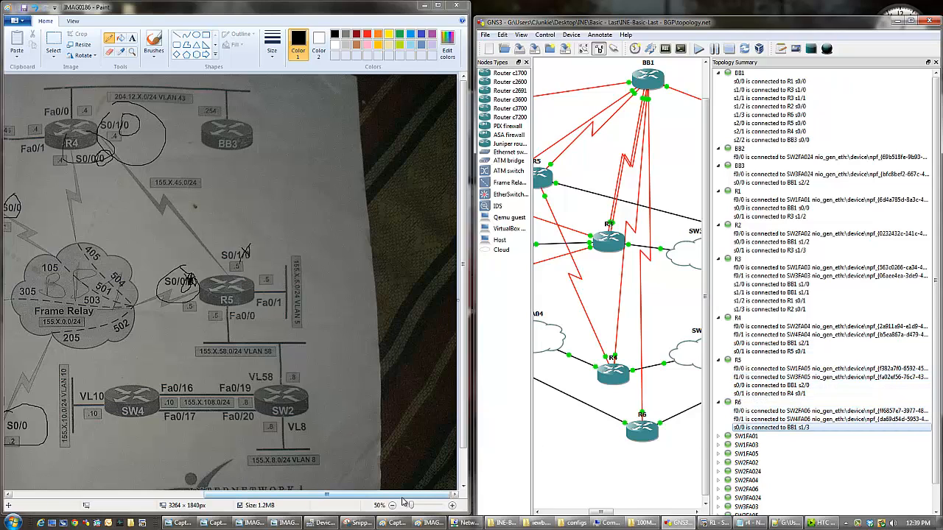
# - Mark R6's Frame Relay connection to BB1 and circle BB2 in the Paint diagram
pyautogui.moveTo(404, 498); pyautogui.dragTo(175, 501)
pyautogui.moveTo(214, 118)
pyautogui.mouseDown()
pyautogui.moveTo(171, 118)
pyautogui.moveTo(207, 87)
pyautogui.mouseUp()
pyautogui.moveTo(73, 133)
pyautogui.mouseDown()
pyautogui.moveTo(213, 131)
pyautogui.moveTo(110, 102)
pyautogui.moveTo(125, 81)
pyautogui.mouseUp()
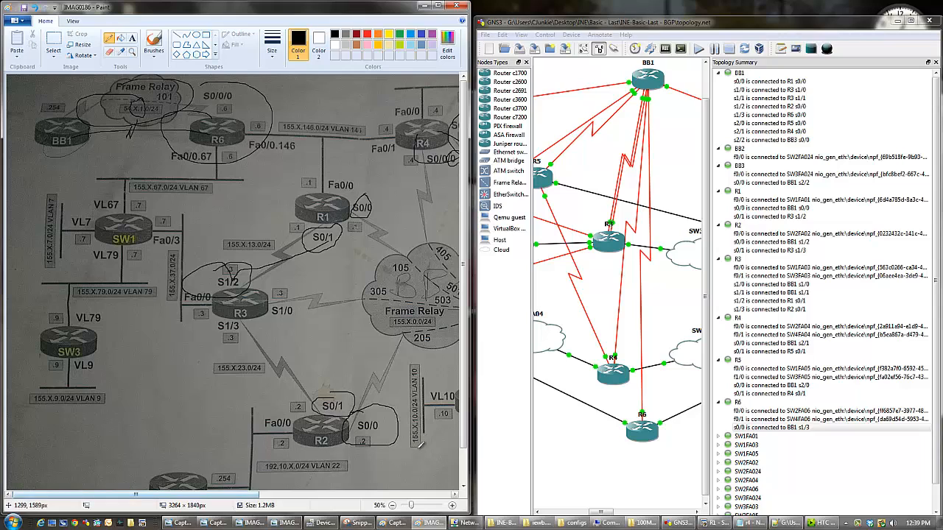
pyautogui.scroll(-2, 464, 418)
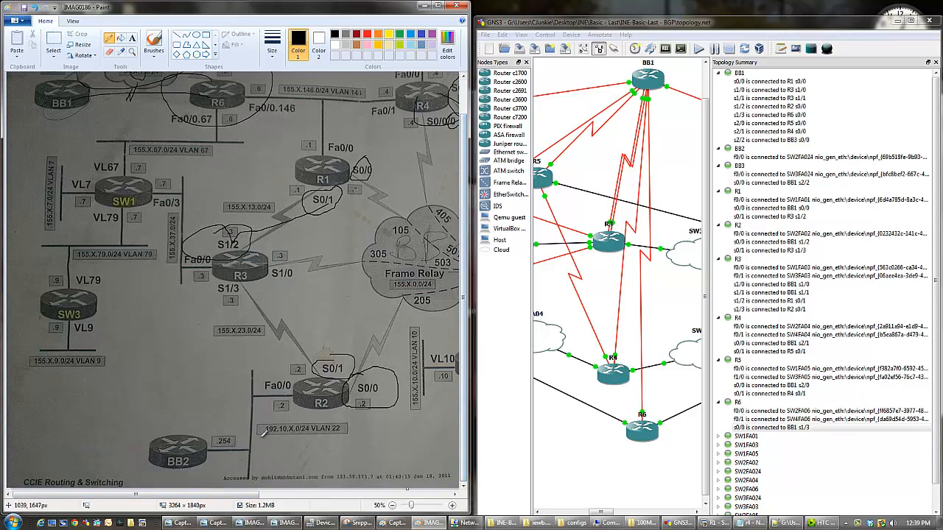
pyautogui.moveTo(209, 402)
pyautogui.mouseDown()
pyautogui.moveTo(195, 473)
pyautogui.moveTo(232, 410)
pyautogui.mouseUp()
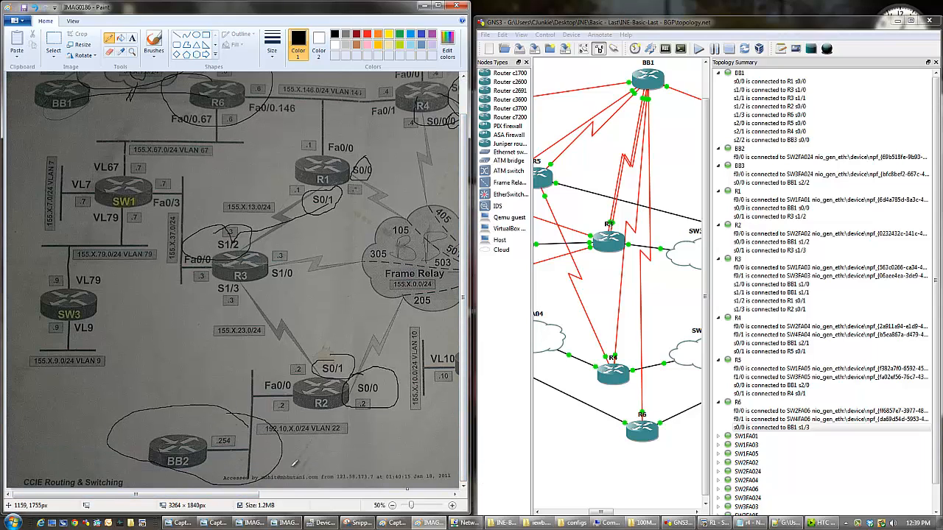
# - View the Capture photo of the switch cabling in Windows Photo Viewer, then put it away
pyautogui.click(285, 524)
pyautogui.click(285, 526)
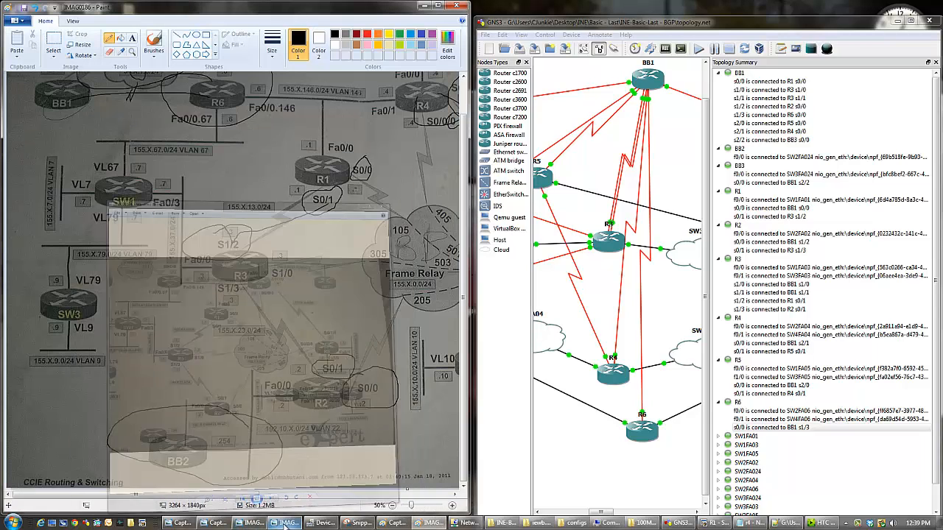
pyautogui.click(203, 525)
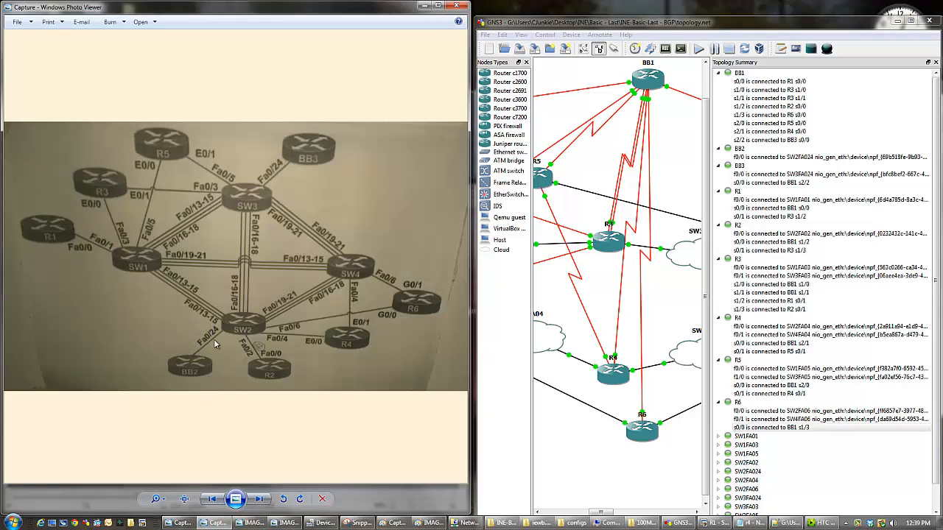
pyautogui.click(456, 7)
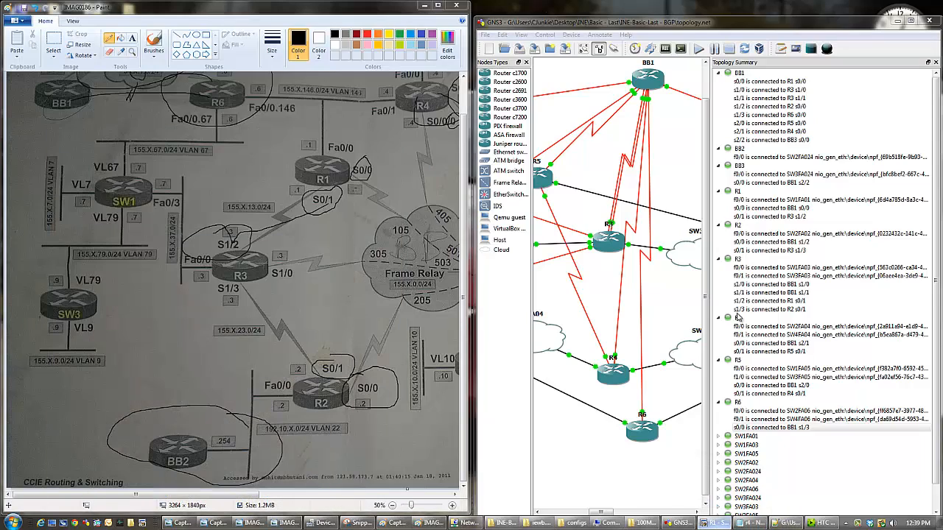
# - Switch to SecureCRT and check the CDP neighbors of BB1 and BB2 with sh cdp neigh
pyautogui.click(739, 46)
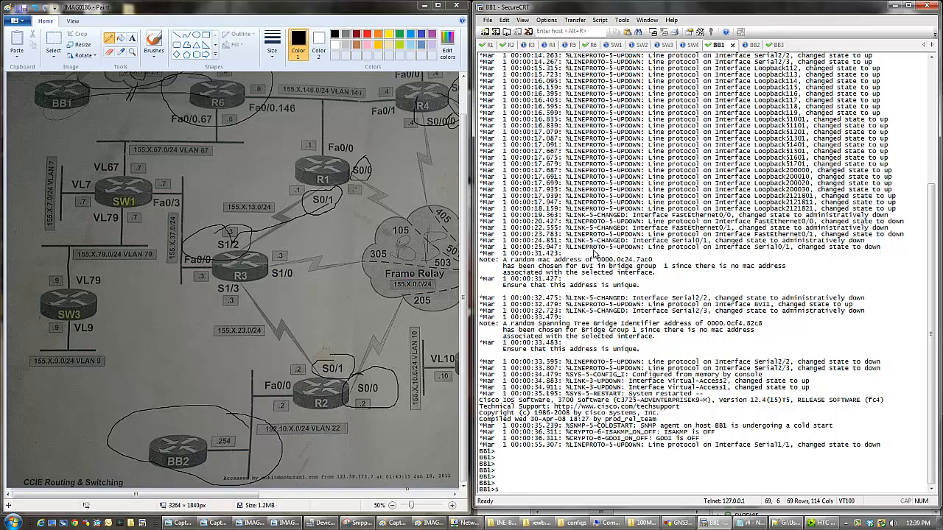
pyautogui.write('sh cdp neigh')
pyautogui.press('Return')
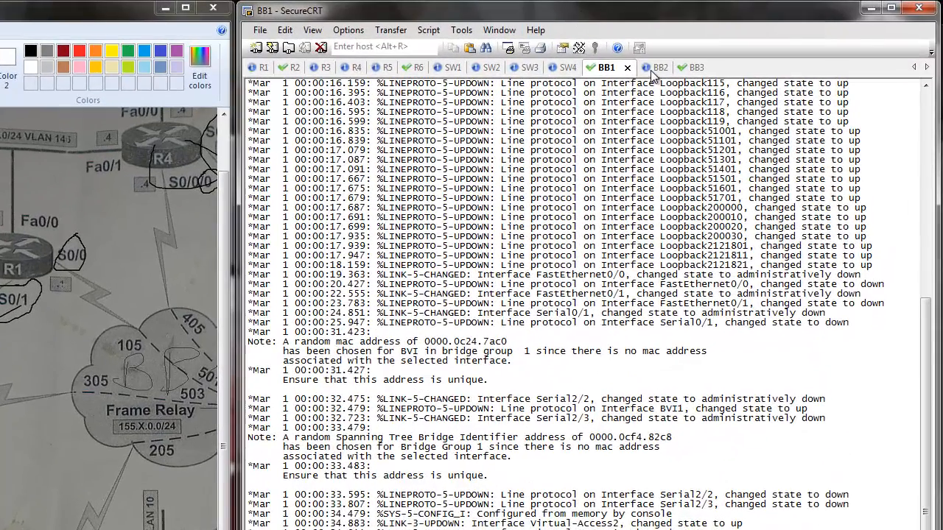
pyautogui.click(656, 67)
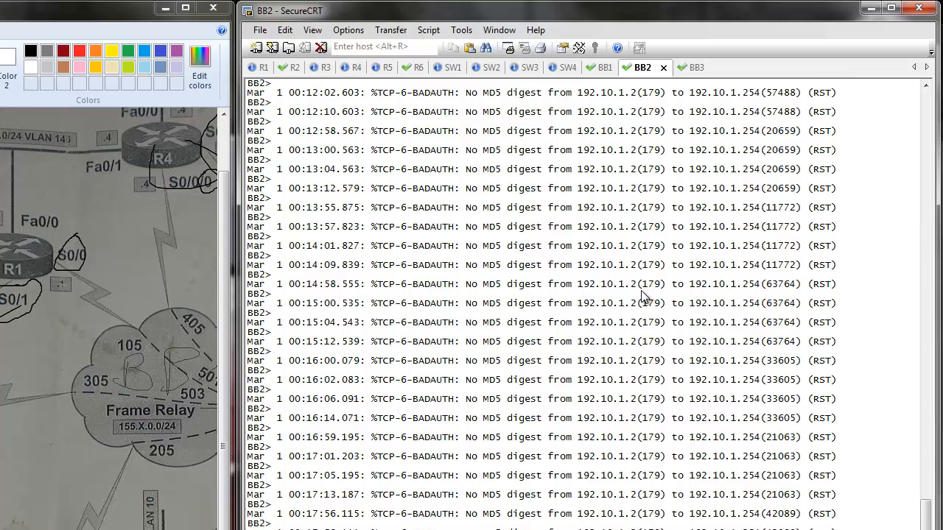
pyautogui.scroll(-2, 643, 296)
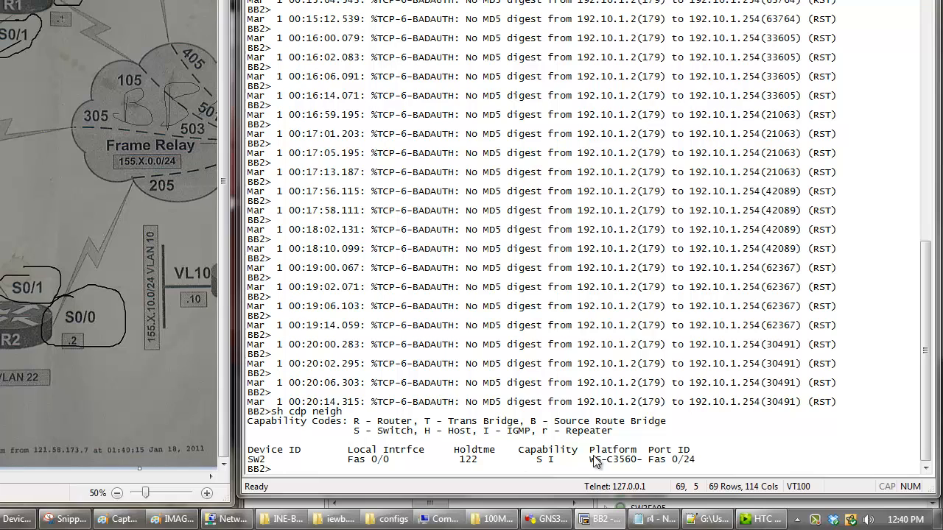
pyautogui.moveTo(655, 459); pyautogui.dragTo(695, 461)
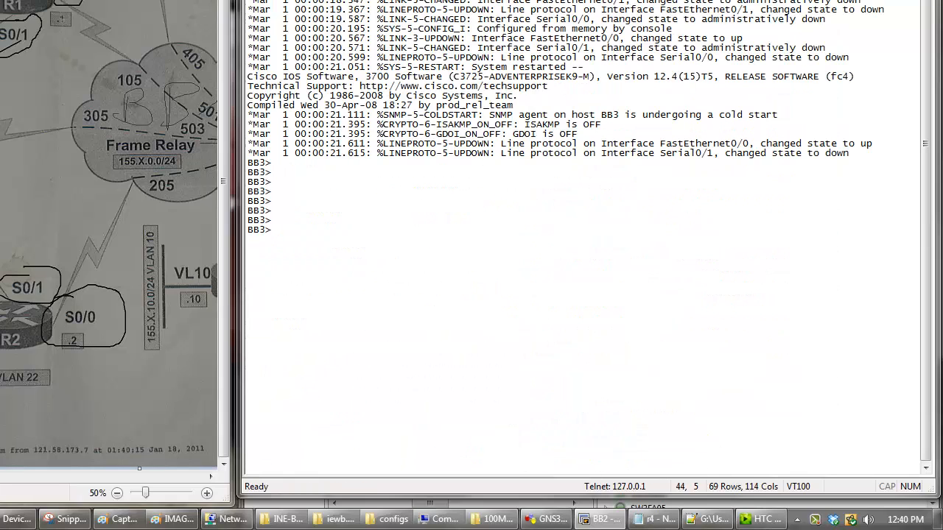
# - Run sh cdp neigh on BB3 and highlight its SW3 neighbor entry
pyautogui.write('cdp neigh')
pyautogui.press('Return')
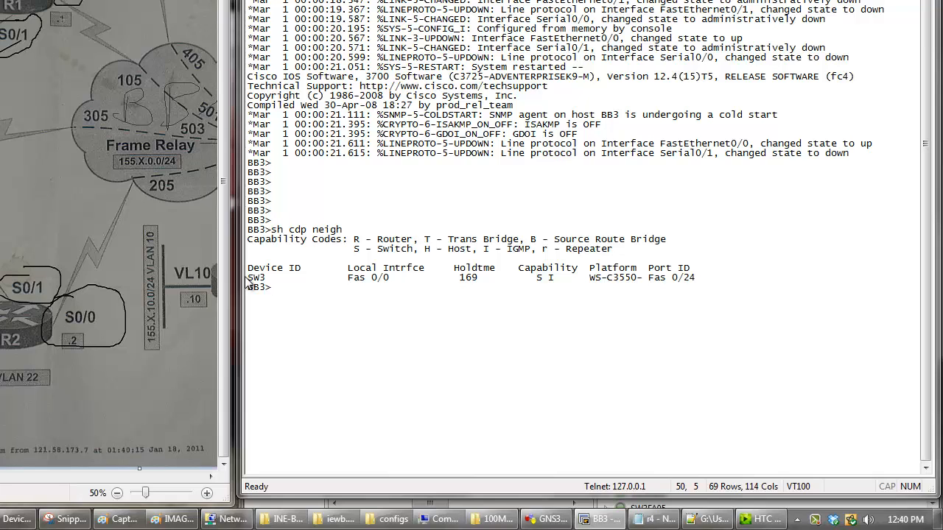
pyautogui.moveTo(248, 278); pyautogui.dragTo(347, 280)
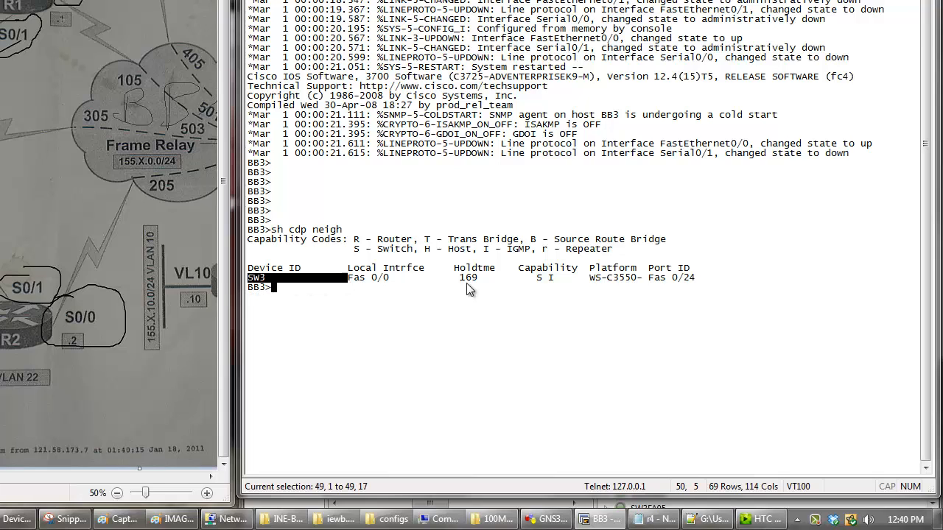
pyautogui.moveTo(469, 289); pyautogui.dragTo(699, 277)
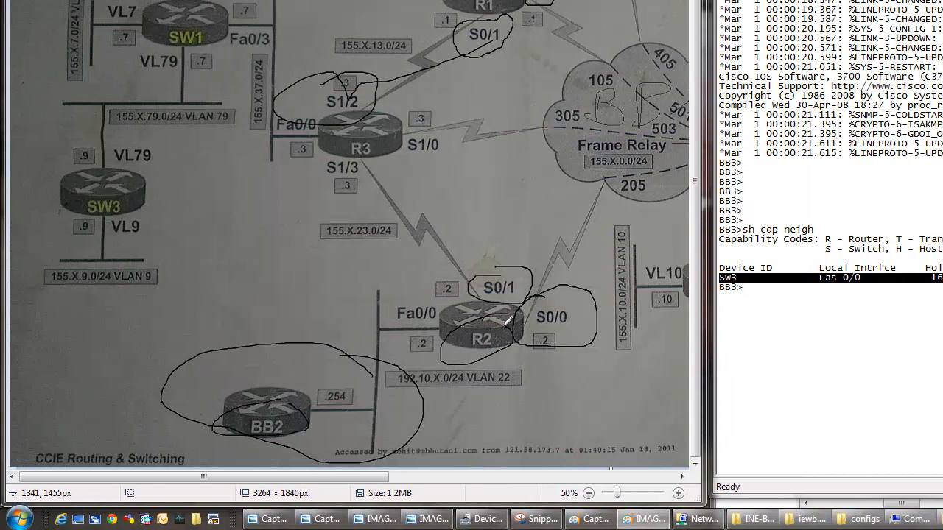
# - Draw freehand marks over R2's Fa0/0 label and the VLAN 22 segment between BB2 and R2 in the Paint diagram
pyautogui.moveTo(344, 278); pyautogui.dragTo(315, 339)
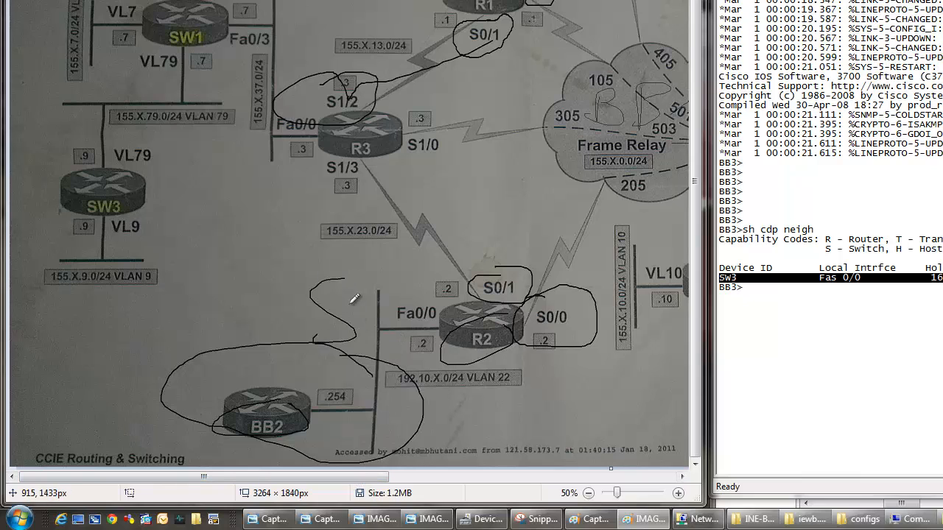
pyautogui.moveTo(354, 298)
pyautogui.mouseDown()
pyautogui.moveTo(441, 294)
pyautogui.moveTo(435, 305)
pyautogui.mouseUp()
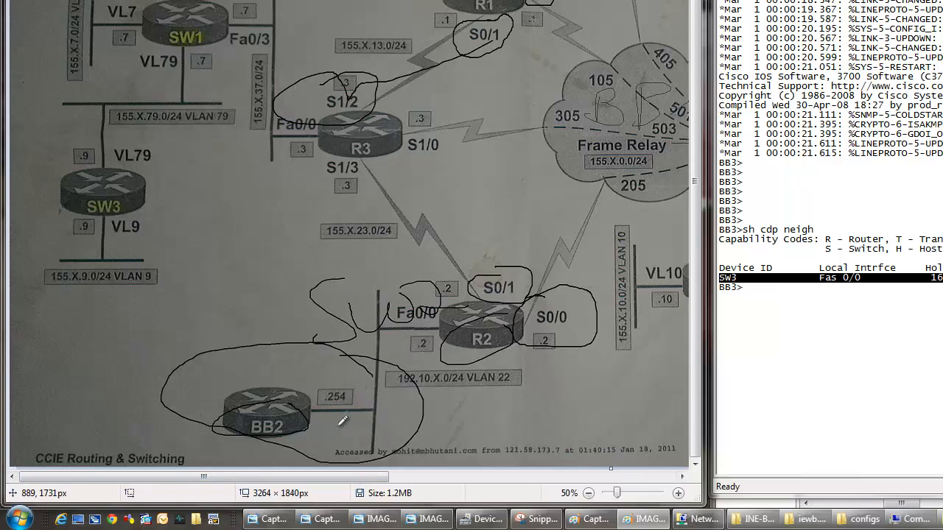
pyautogui.moveTo(343, 420)
pyautogui.mouseDown()
pyautogui.moveTo(431, 350)
pyautogui.moveTo(424, 415)
pyautogui.moveTo(390, 375)
pyautogui.moveTo(433, 398)
pyautogui.moveTo(339, 405)
pyautogui.moveTo(361, 378)
pyautogui.moveTo(302, 420)
pyautogui.moveTo(393, 326)
pyautogui.mouseUp()
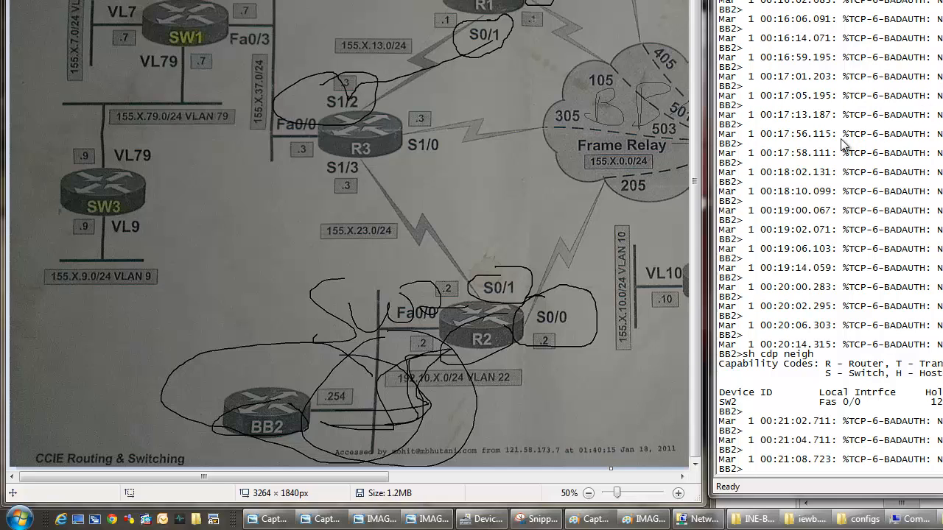
# - Highlight the 00:17:56.115 TCP-6-BADAUTH message on BB2's console, then mark BB2 and circle R2 in the diagram
pyautogui.moveTo(744, 145)
pyautogui.mouseDown()
pyautogui.moveTo(774, 141)
pyautogui.moveTo(727, 140)
pyautogui.mouseUp()
pyautogui.moveTo(251, 378)
pyautogui.mouseDown()
pyautogui.moveTo(347, 455)
pyautogui.moveTo(236, 347)
pyautogui.moveTo(218, 392)
pyautogui.moveTo(251, 378)
pyautogui.moveTo(207, 402)
pyautogui.moveTo(232, 382)
pyautogui.mouseUp()
pyautogui.moveTo(487, 382)
pyautogui.mouseDown()
pyautogui.moveTo(479, 258)
pyautogui.moveTo(484, 364)
pyautogui.moveTo(442, 361)
pyautogui.moveTo(438, 285)
pyautogui.mouseUp()
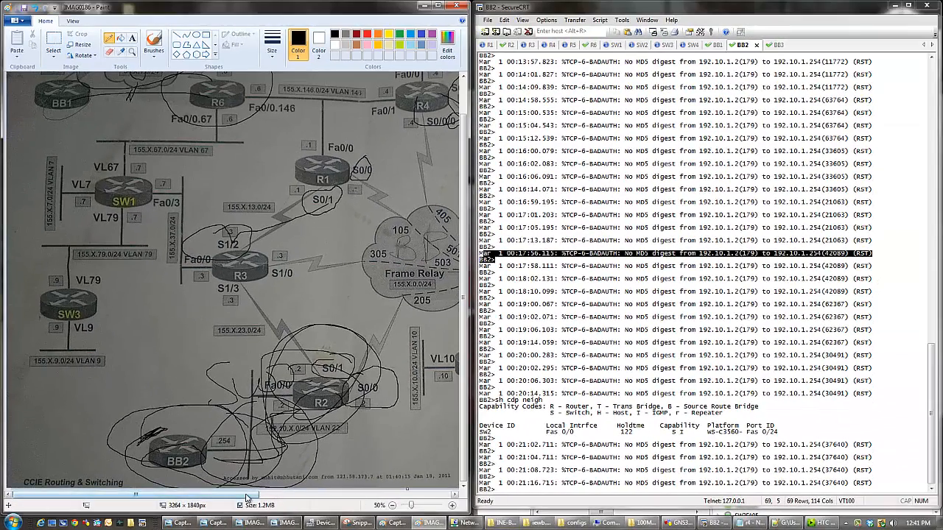
# - Minimize Paint and SecureCRT and maximize the GNS3 topology window
pyautogui.moveTo(247, 498)
pyautogui.mouseDown()
pyautogui.moveTo(379, 498)
pyautogui.moveTo(210, 498)
pyautogui.mouseUp()
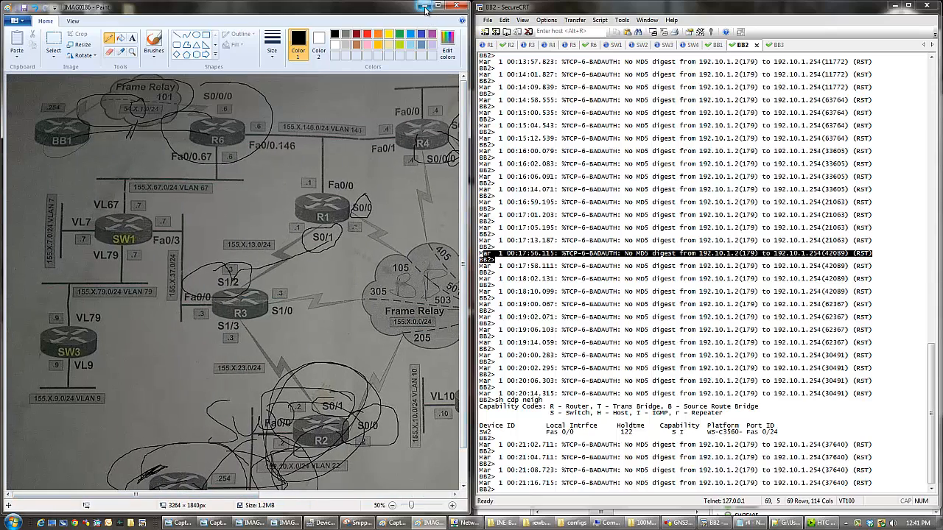
pyautogui.click(424, 6)
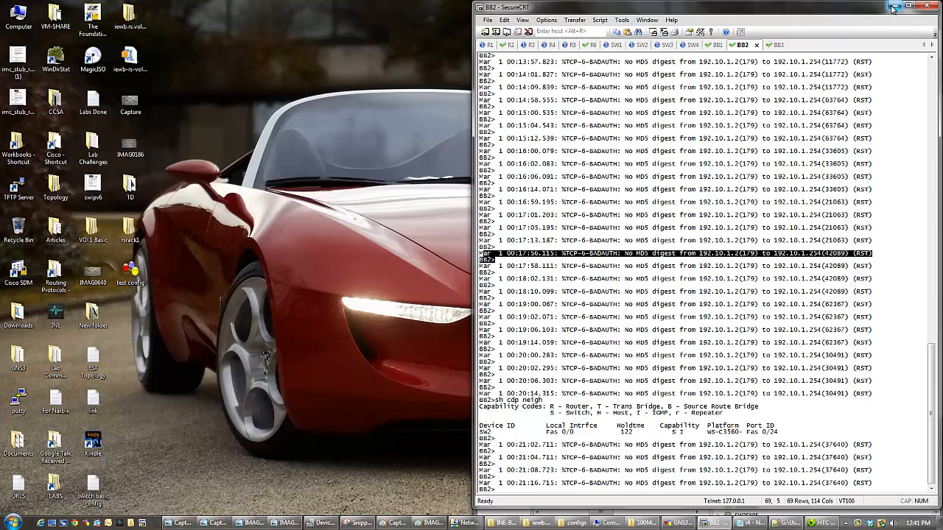
pyautogui.click(894, 5)
pyautogui.doubleClick(689, 23)
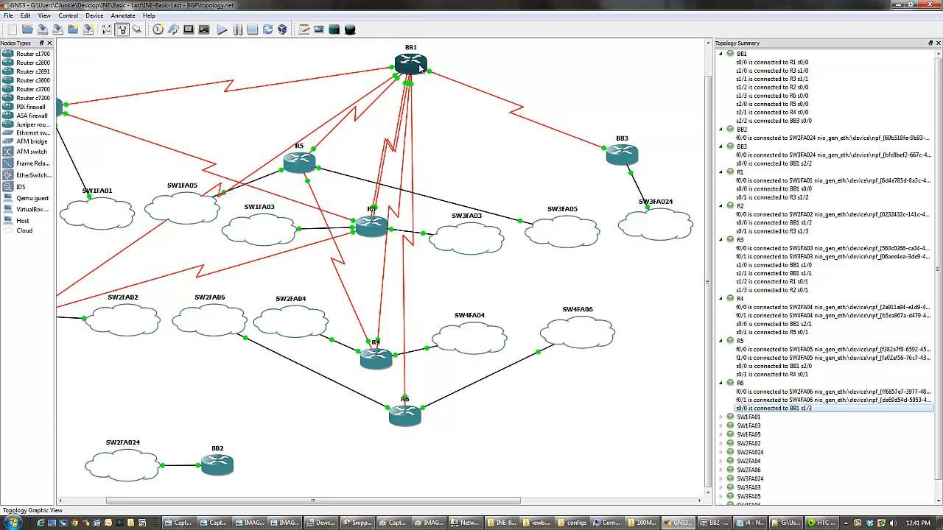
pyautogui.moveTo(419, 68)
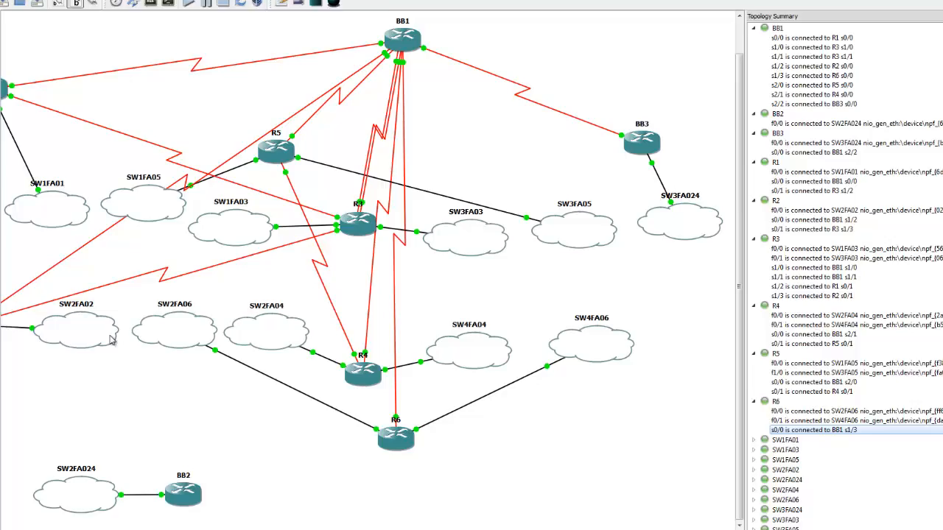
# - Inspect the Ethernet NIO configuration of the SW2FA02 cloud and close the node configurator
pyautogui.doubleClick(146, 325)
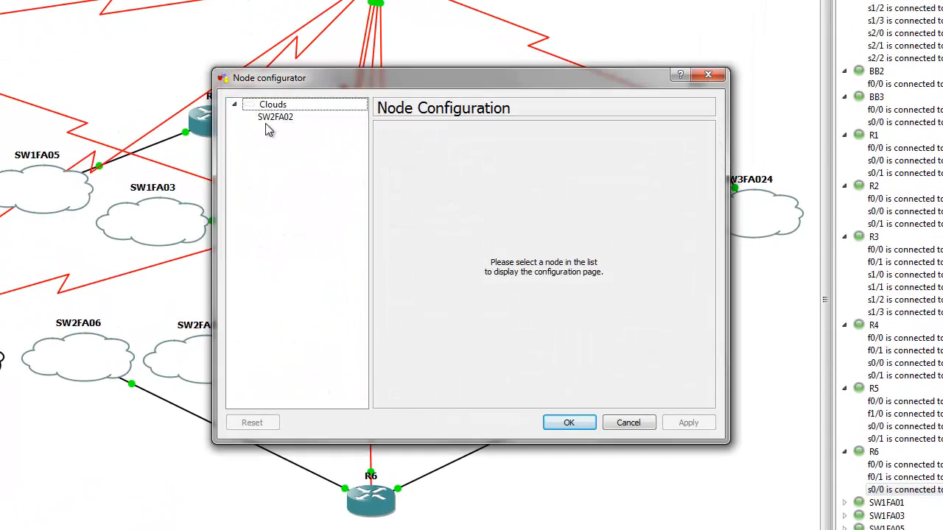
pyautogui.click(278, 115)
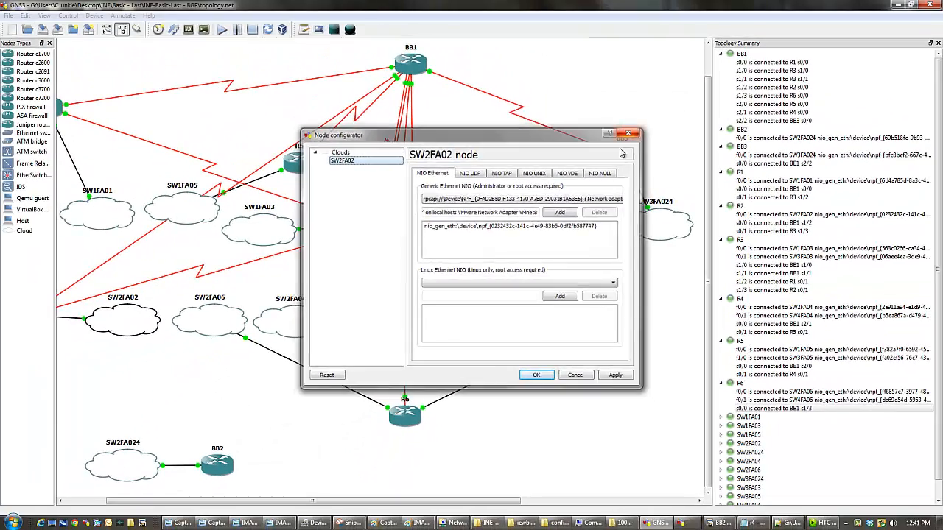
pyautogui.click(628, 134)
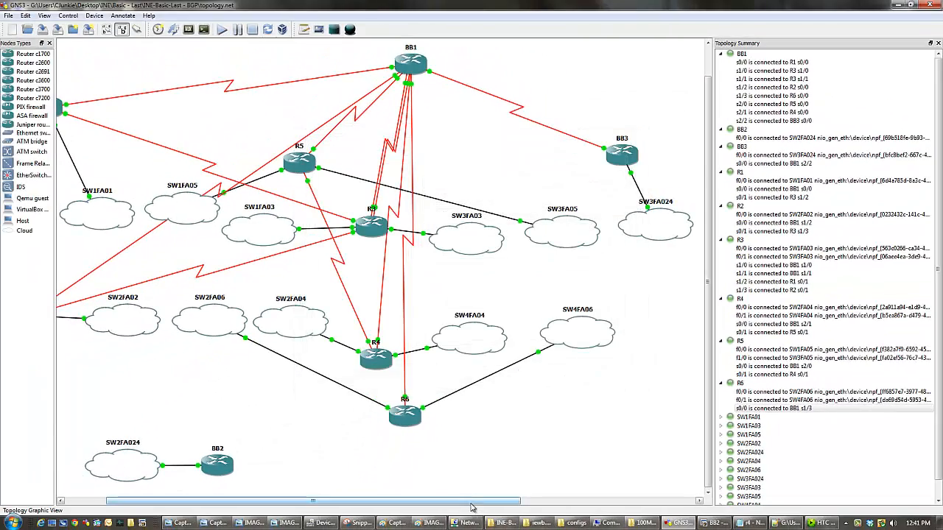
# - Compare the Capture photo's switch cabling with the GNS3 topology, put the photo away and widen the topology workspace
pyautogui.moveTo(473, 501); pyautogui.dragTo(431, 501)
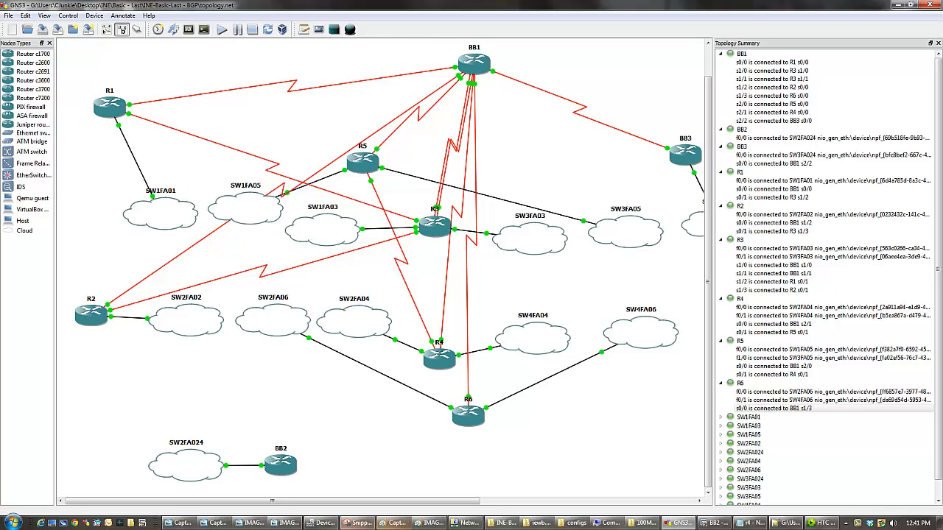
pyautogui.click(215, 525)
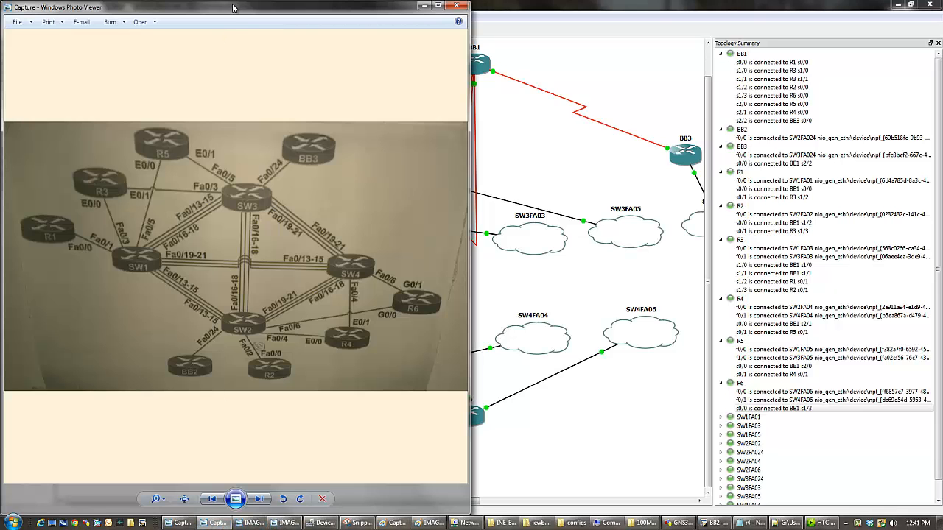
pyautogui.moveTo(231, 12); pyautogui.dragTo(728, 48)
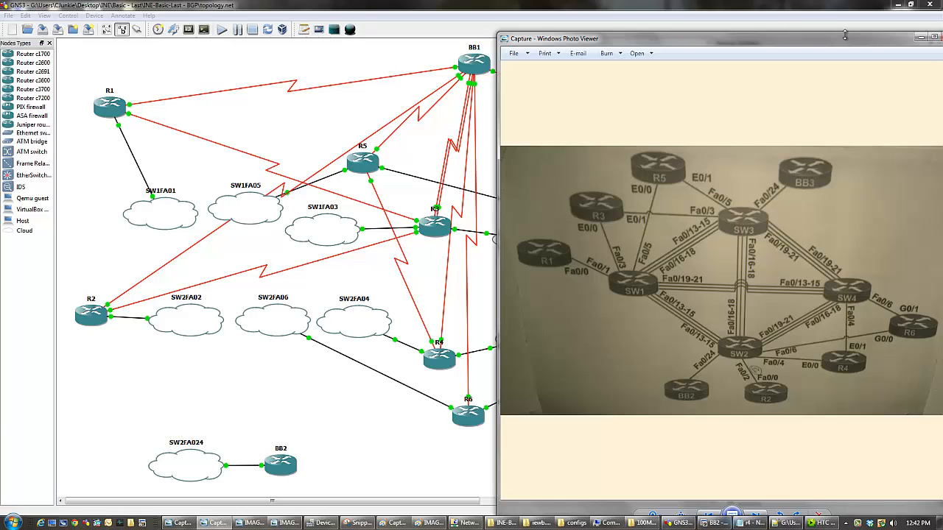
pyautogui.moveTo(832, 40); pyautogui.dragTo(453, 92)
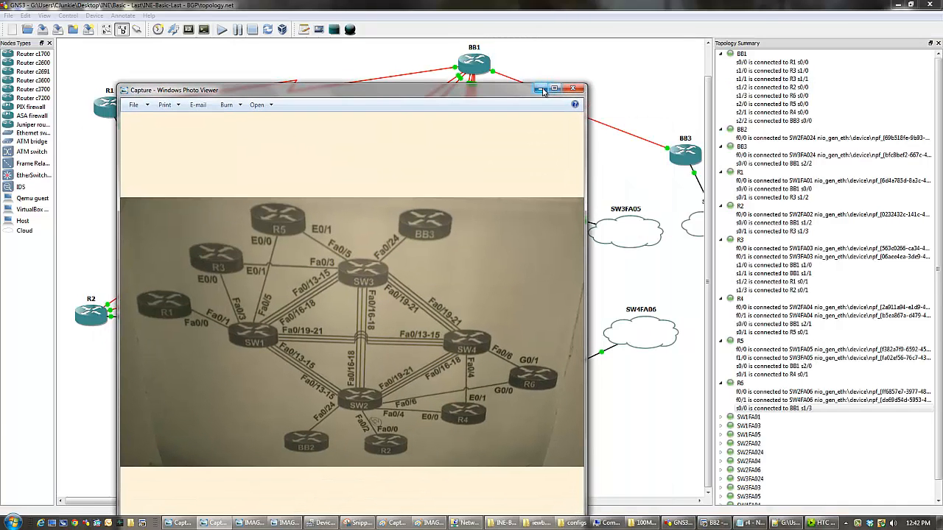
pyautogui.click(571, 89)
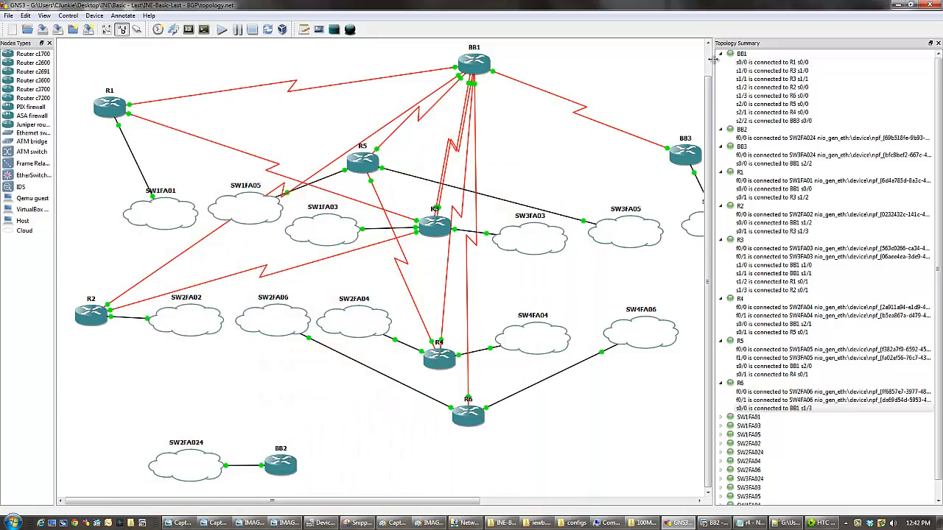
pyautogui.moveTo(711, 67); pyautogui.dragTo(852, 62)
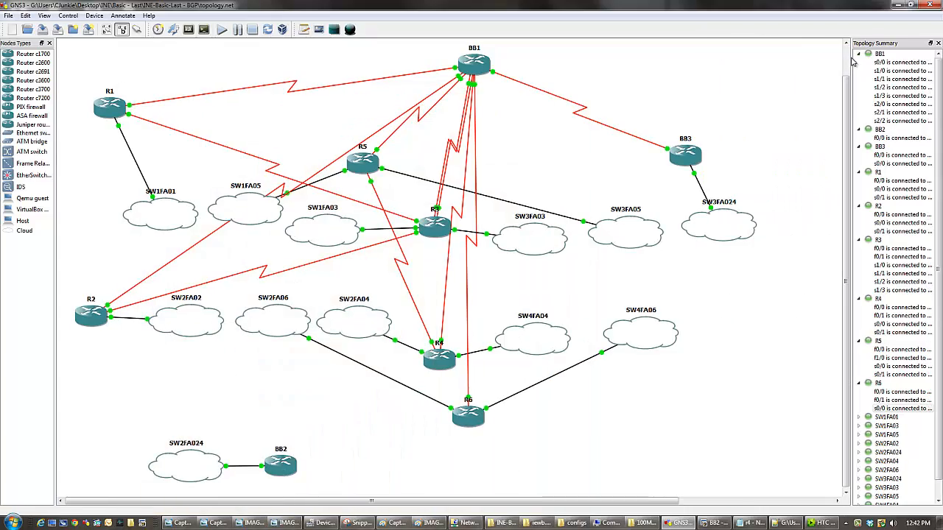